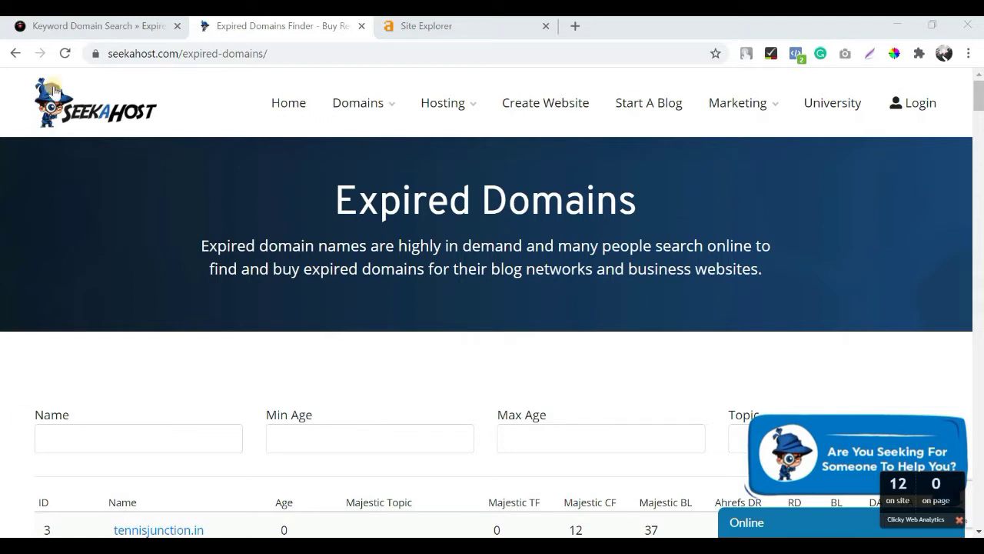
Switch to ExpiredDomains.net and copy the domain name bnmagazine.co.uk from the magazine.co.uk keyword search results
click(105, 29)
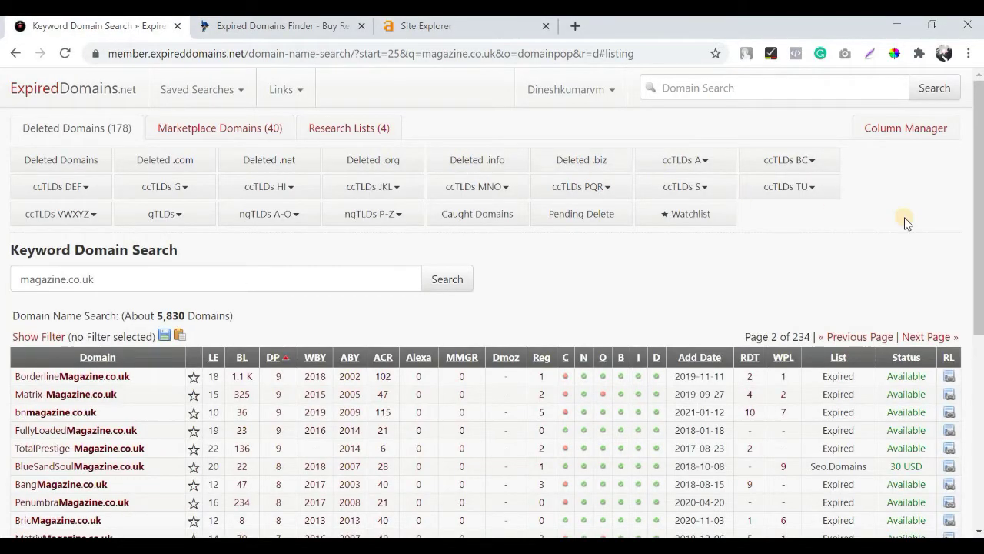
scroll(81, 125, down, 3)
scroll(62, 82, up, 3)
scroll(131, 261, down, 2)
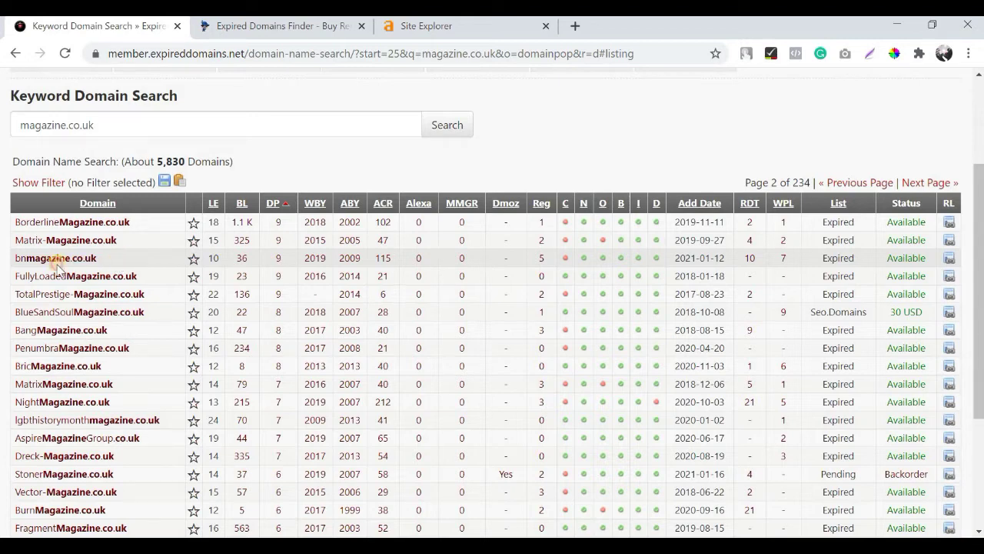
drag(96, 260, 16, 262)
key(ctrl+c)
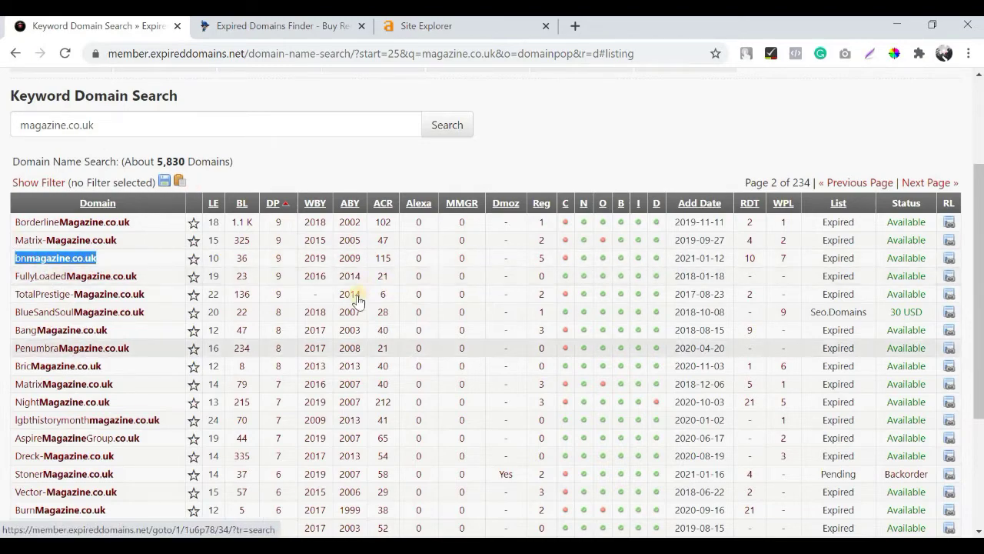
Switch to SeekaHost and search its homepage domain finder for the copied domain bnmagazine.co.uk
scroll(148, 299, down, 3)
scroll(148, 299, up, 2)
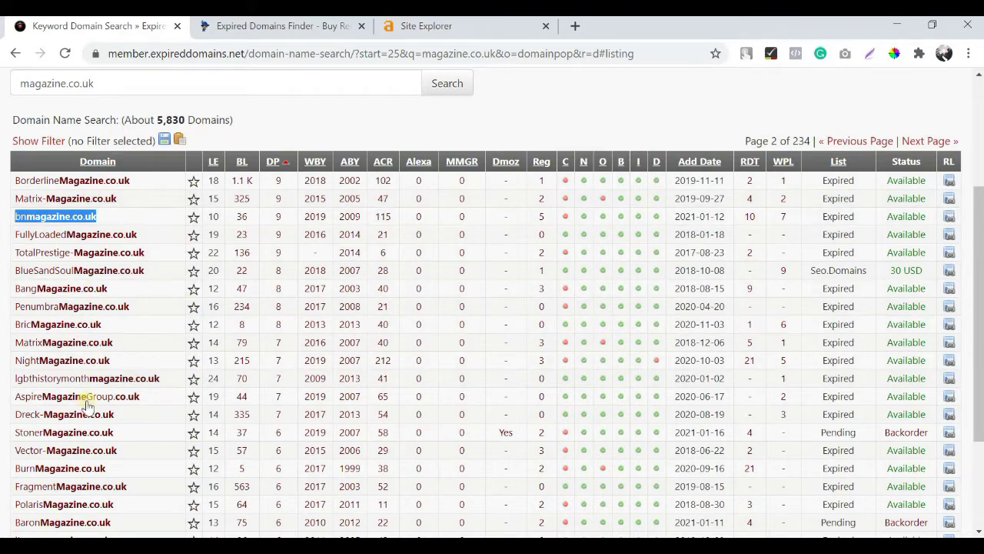
scroll(95, 413, down, 1)
scroll(107, 313, up, 2)
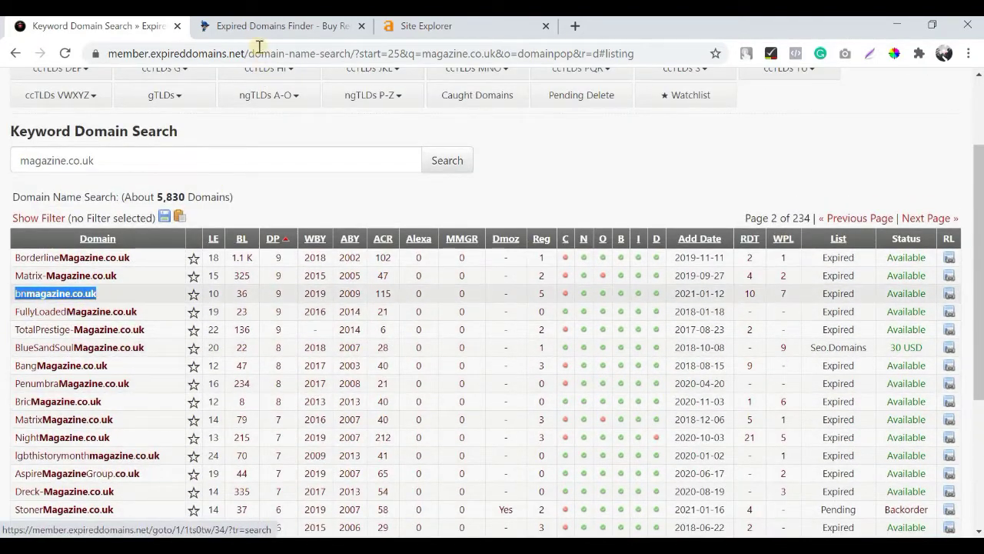
key(ctrl+Tab)
click(97, 105)
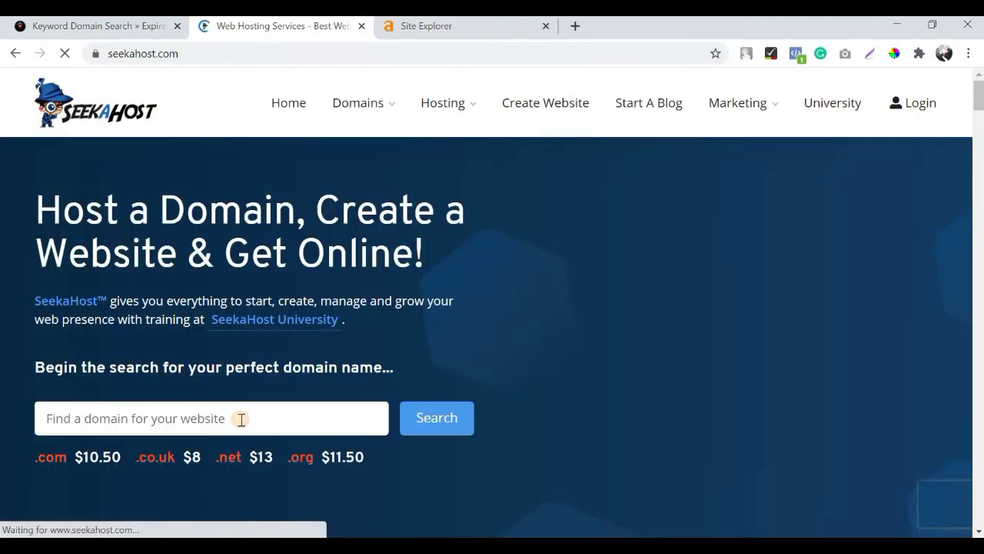
click(241, 417)
key(ctrl+v)
click(436, 417)
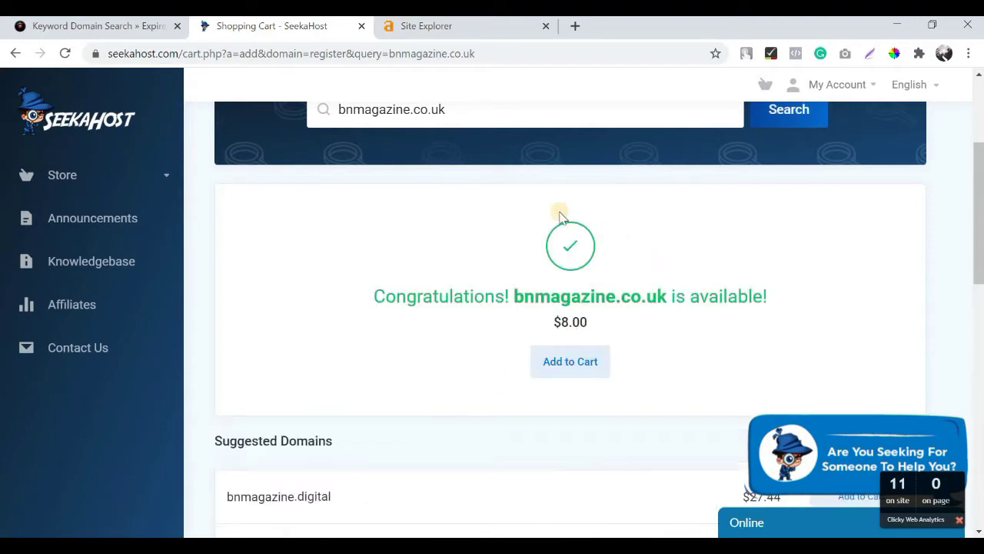
Switch to Ahrefs and look up bnmagazine.co.uk in Site Explorer
click(110, 27)
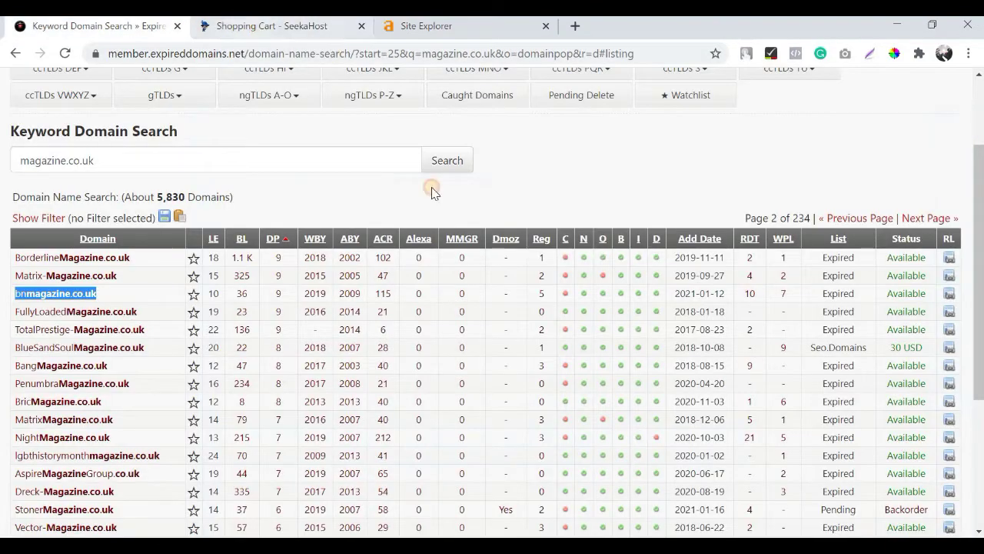
click(248, 29)
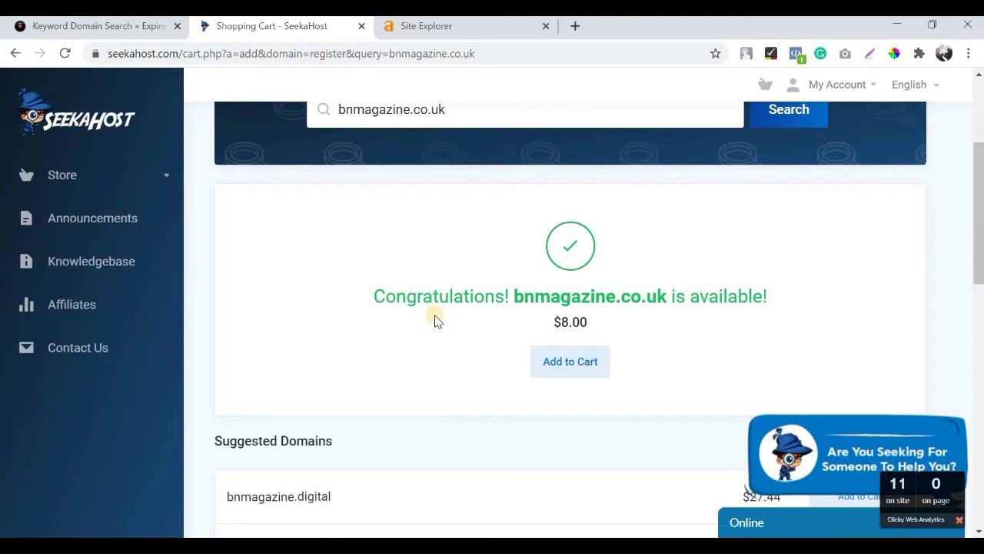
click(441, 36)
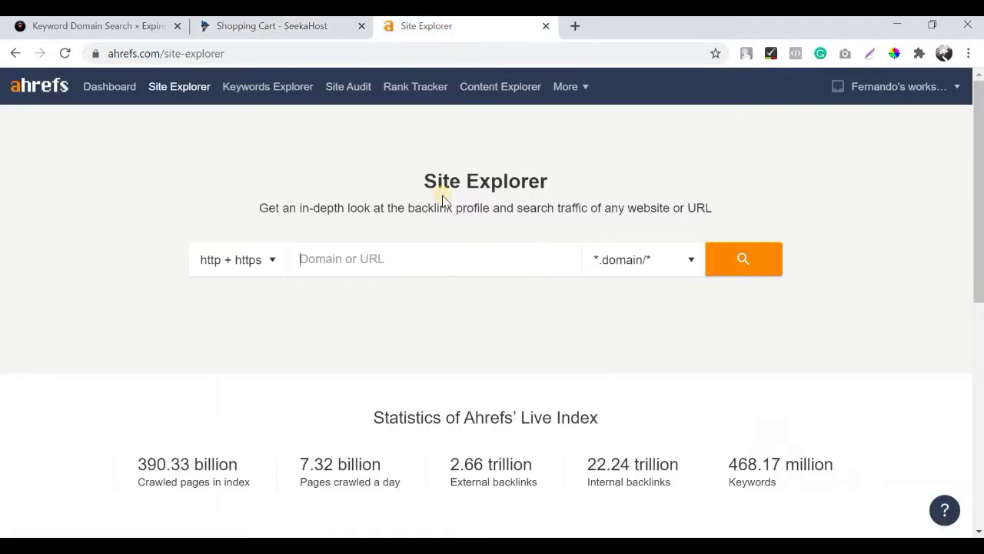
key(ctrl+v)
click(741, 263)
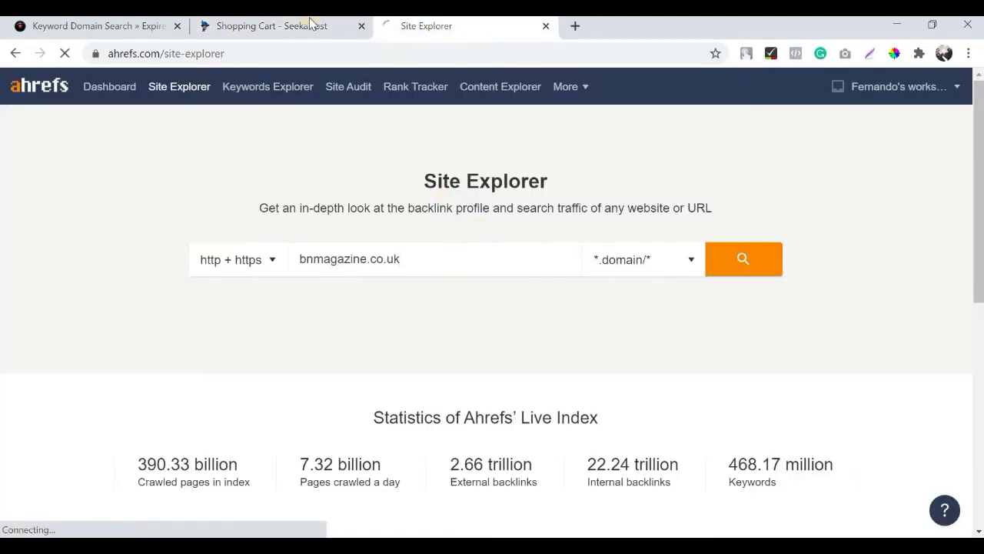
key(ctrl+shift+Tab)
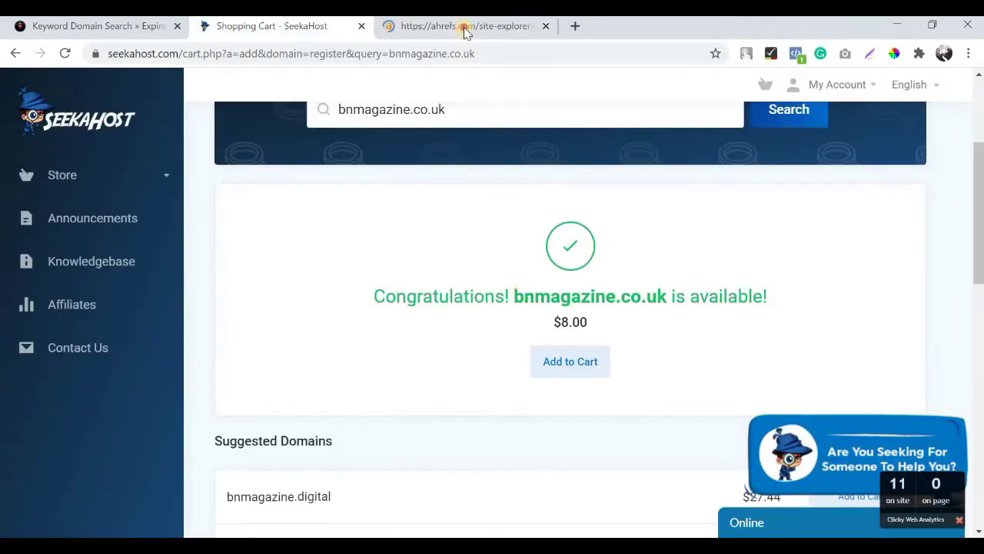
click(466, 28)
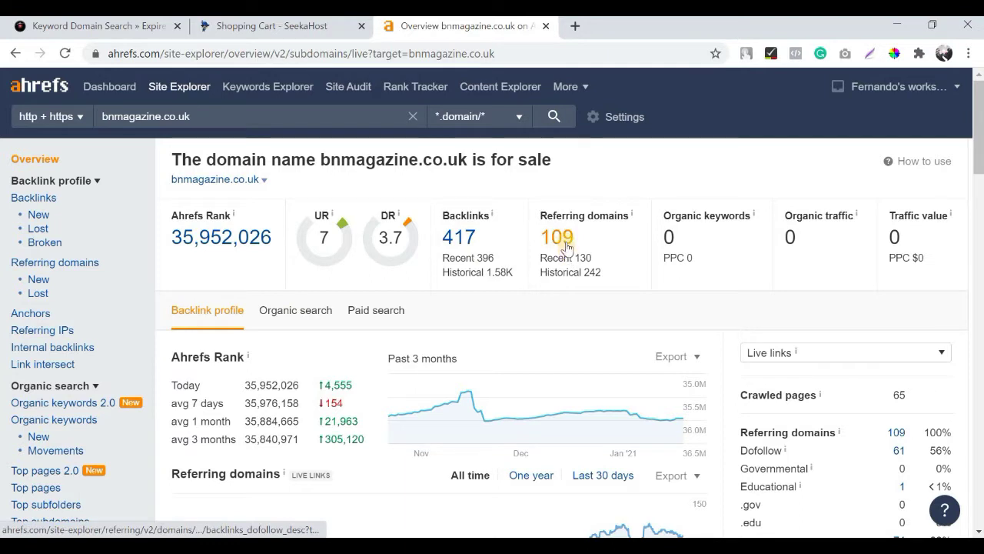
Examine the domain rating and referring domains figures in the Site Explorer overview of bnmagazine.co.uk
click(398, 239)
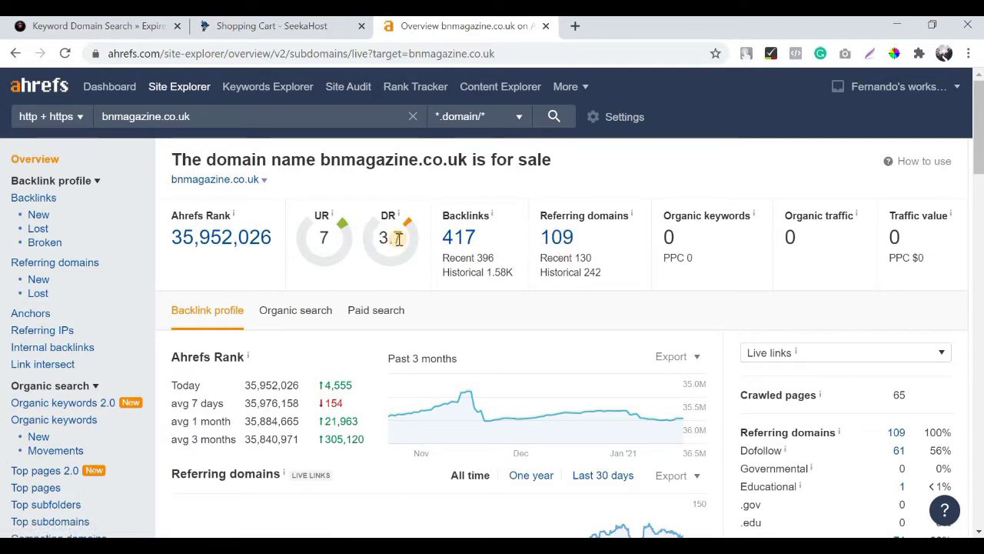
double_click(399, 240)
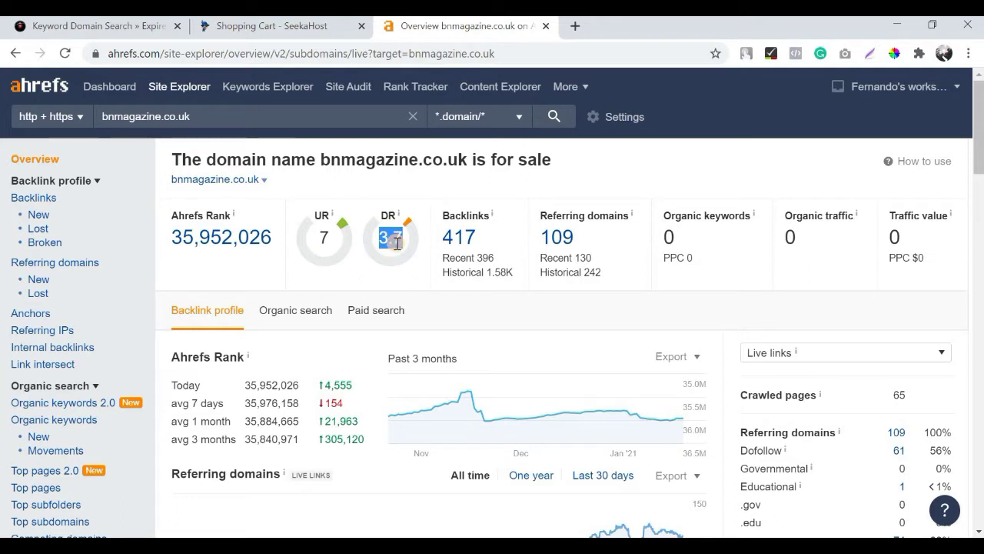
click(544, 252)
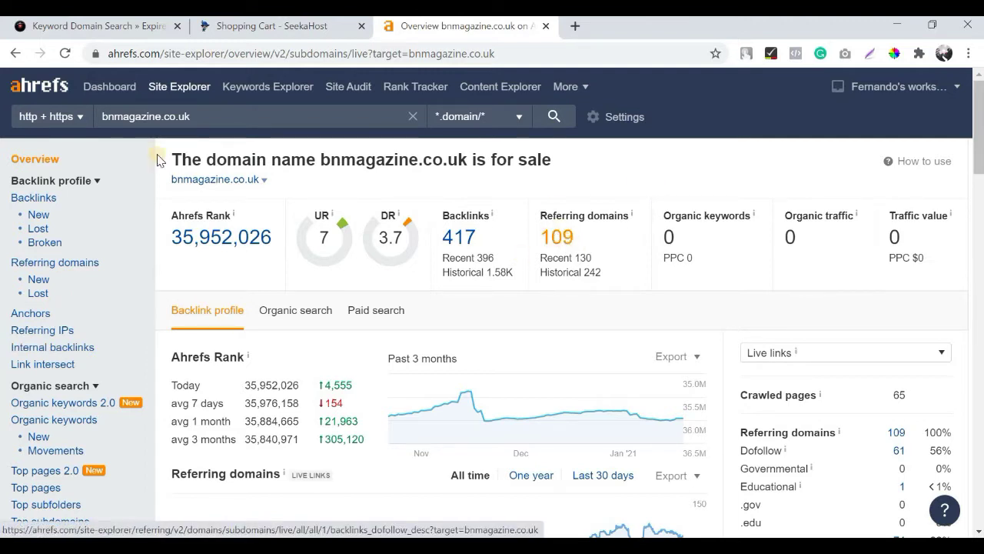
Open the Referring domains report for bnmagazine.co.uk and examine which sites link to it and their domain ratings
click(91, 269)
scroll(320, 288, down, 3)
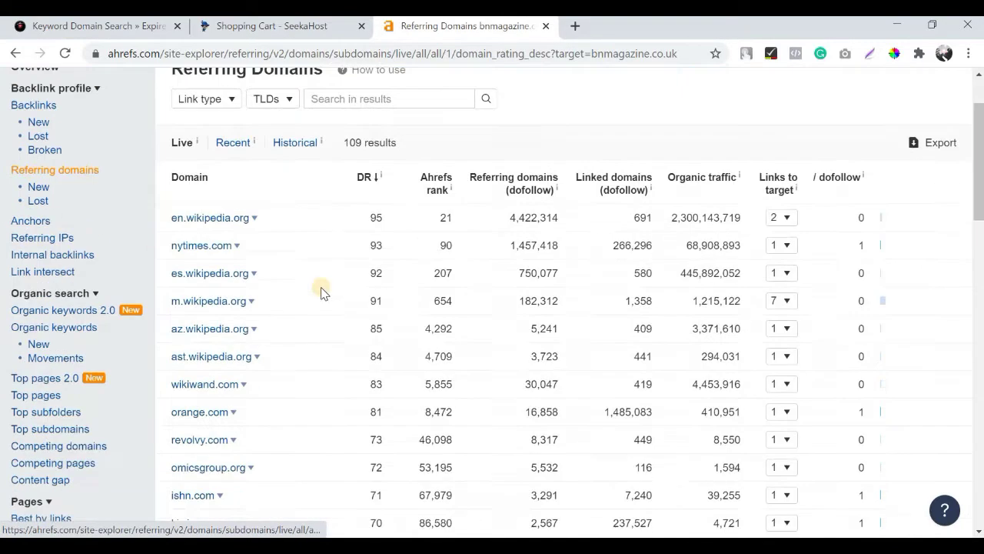
scroll(362, 280, up, 3)
scroll(375, 275, up, 1)
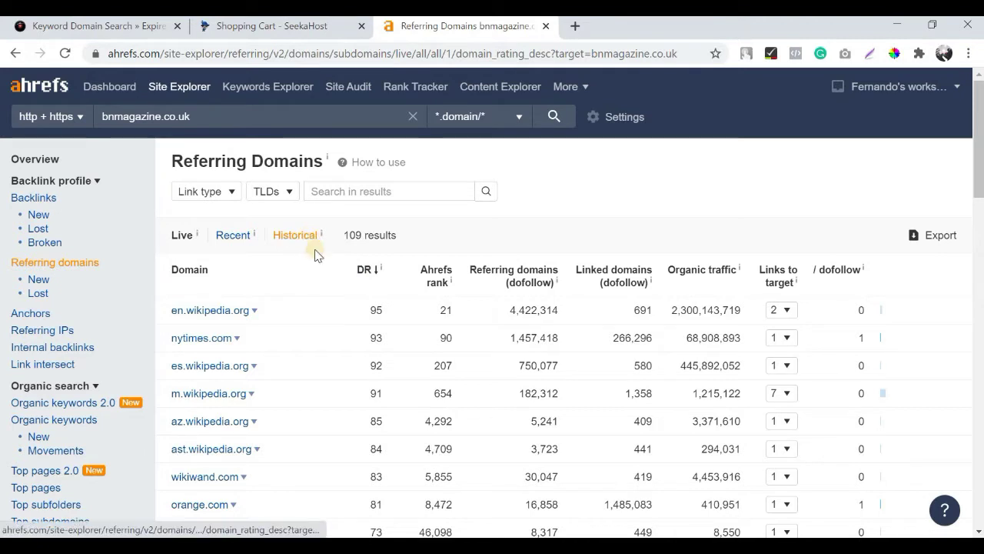
scroll(231, 237, down, 1)
scroll(342, 250, down, 1)
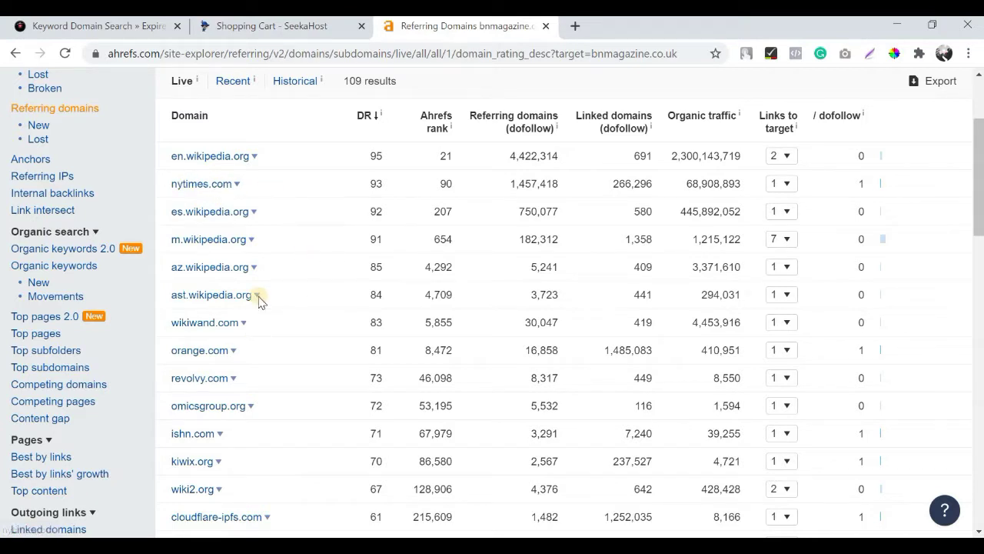
scroll(245, 147, down, 1)
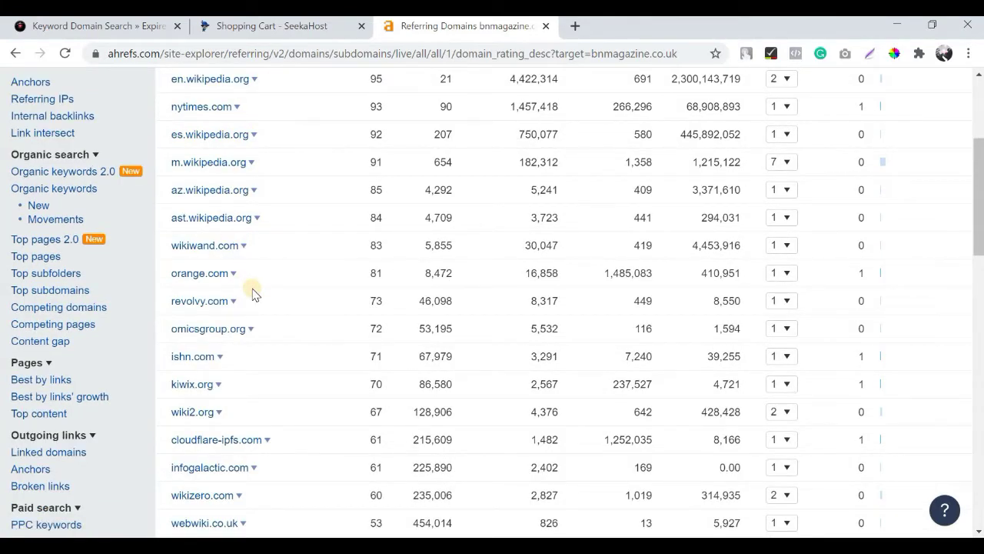
scroll(253, 291, down, 2)
scroll(248, 292, down, 1)
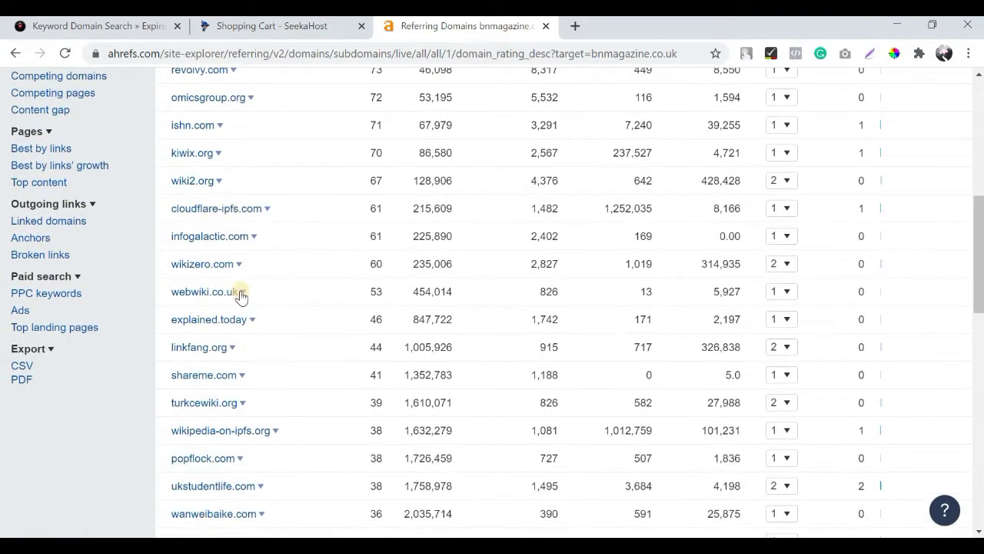
scroll(314, 322, down, 2)
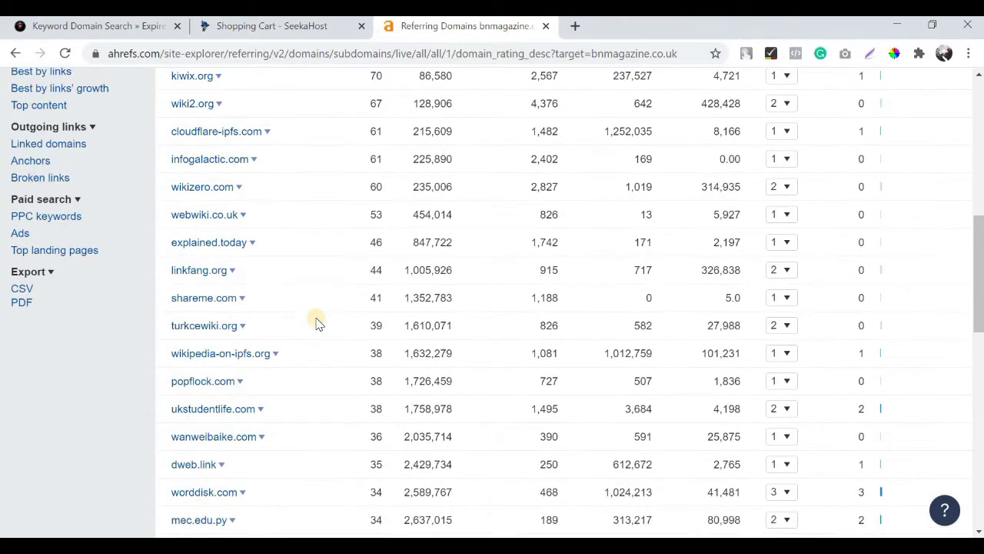
scroll(207, 321, down, 1)
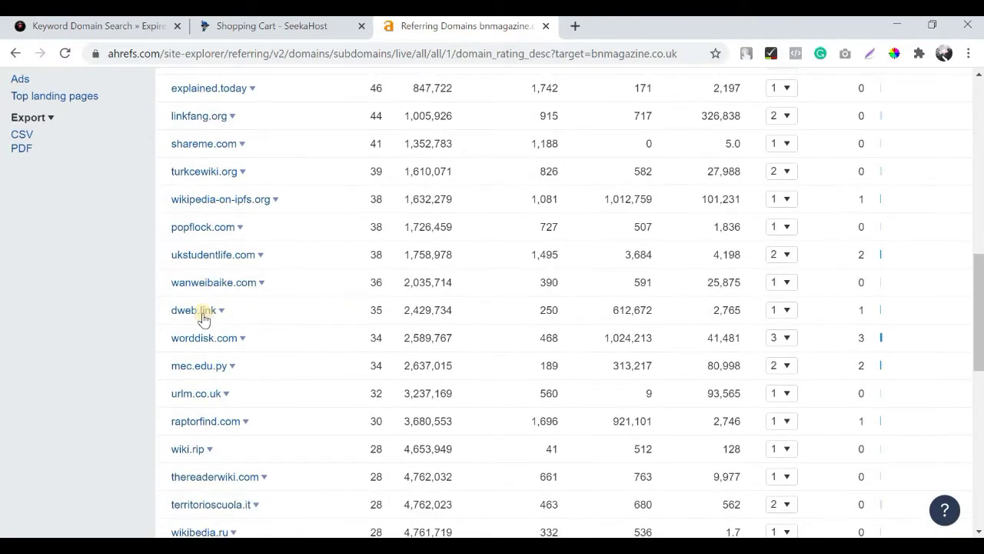
scroll(290, 329, down, 1)
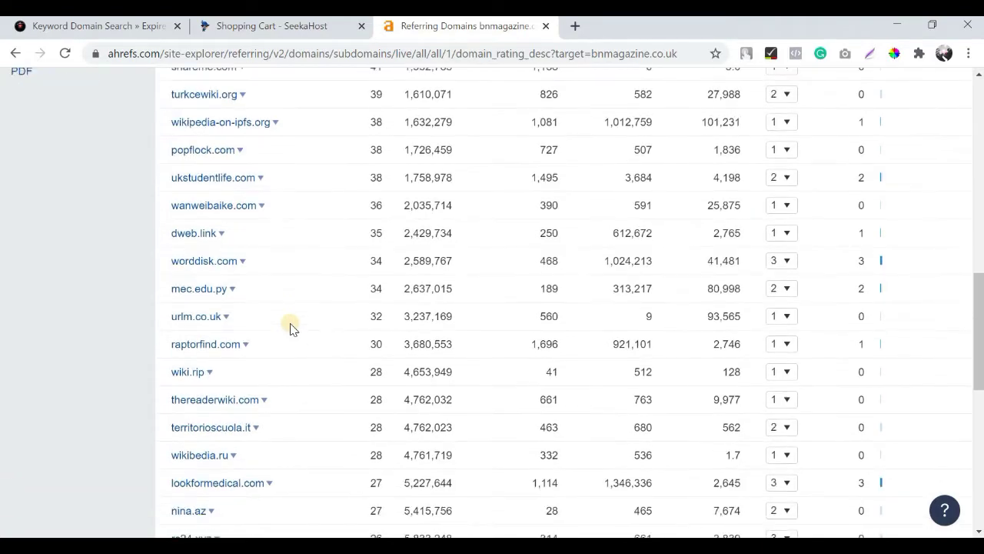
scroll(290, 329, down, 4)
scroll(290, 329, up, 10)
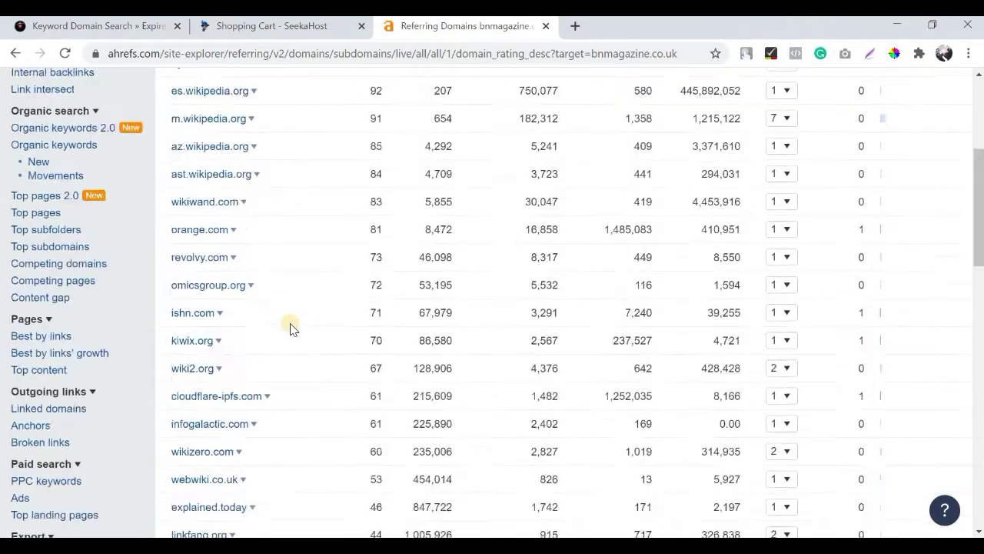
scroll(291, 328, up, 4)
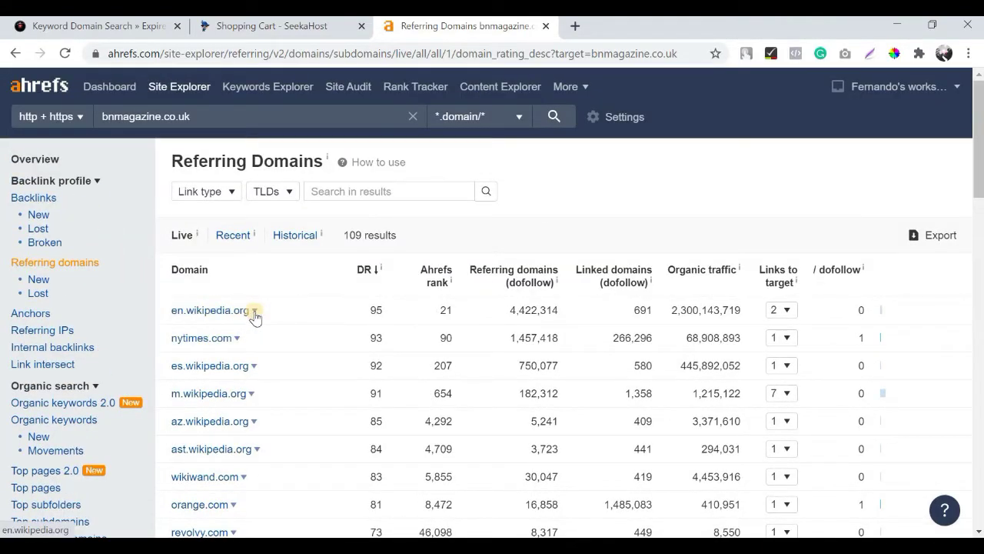
scroll(255, 315, down, 1)
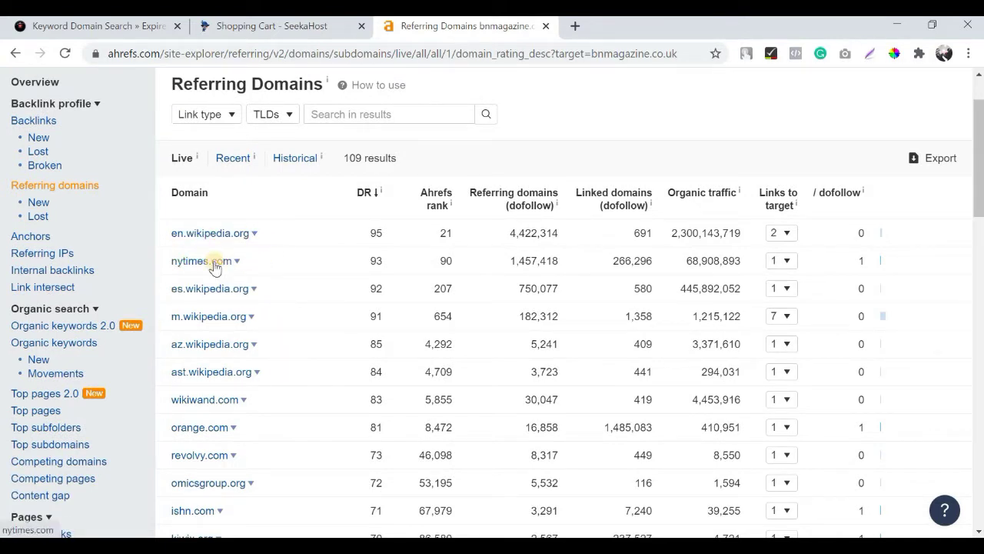
scroll(279, 298, down, 1)
scroll(278, 298, down, 5)
scroll(275, 297, up, 7)
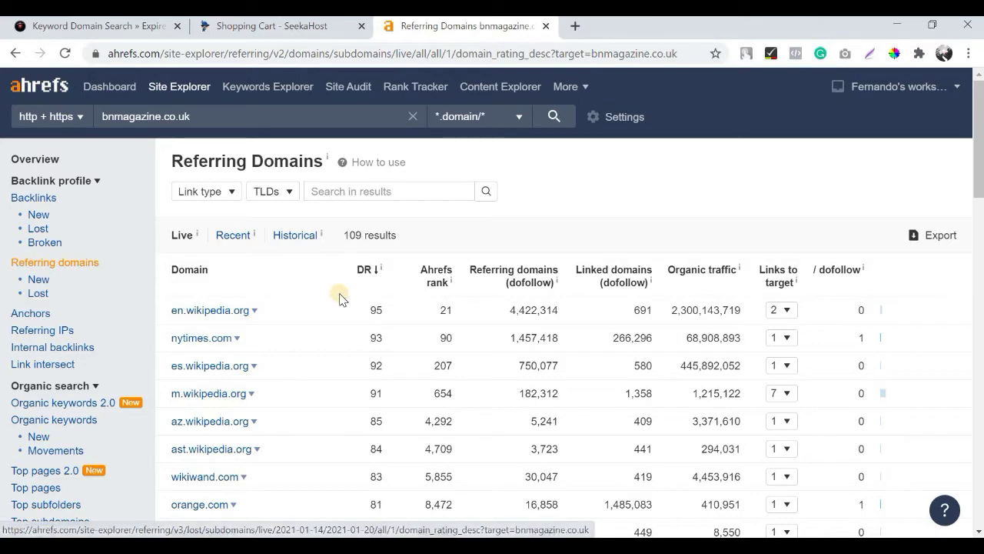
scroll(340, 299, down, 1)
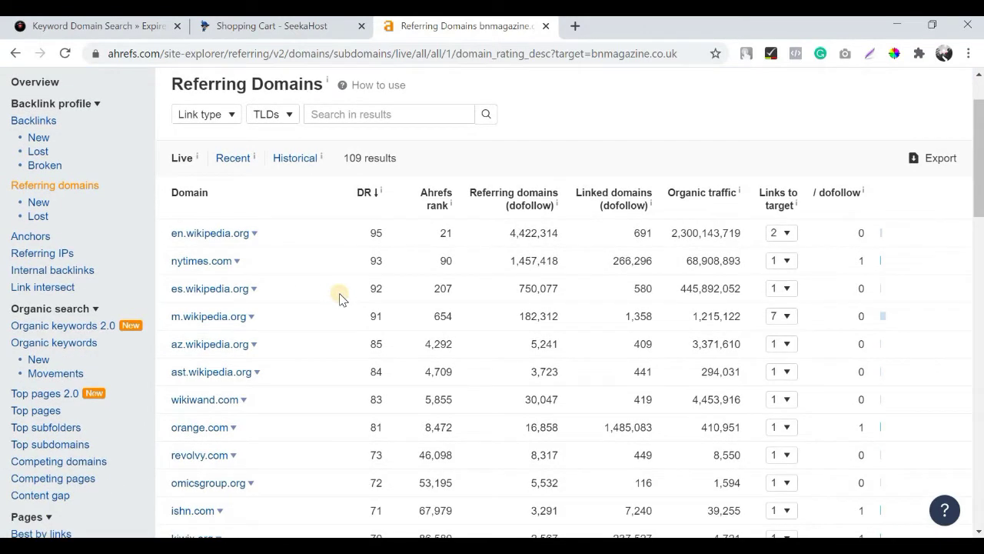
Recheck the SeekaHost price for bnmagazine.co.uk, and return to Ahrefs to review its strongest referring domains
key(ctrl+shift+Tab)
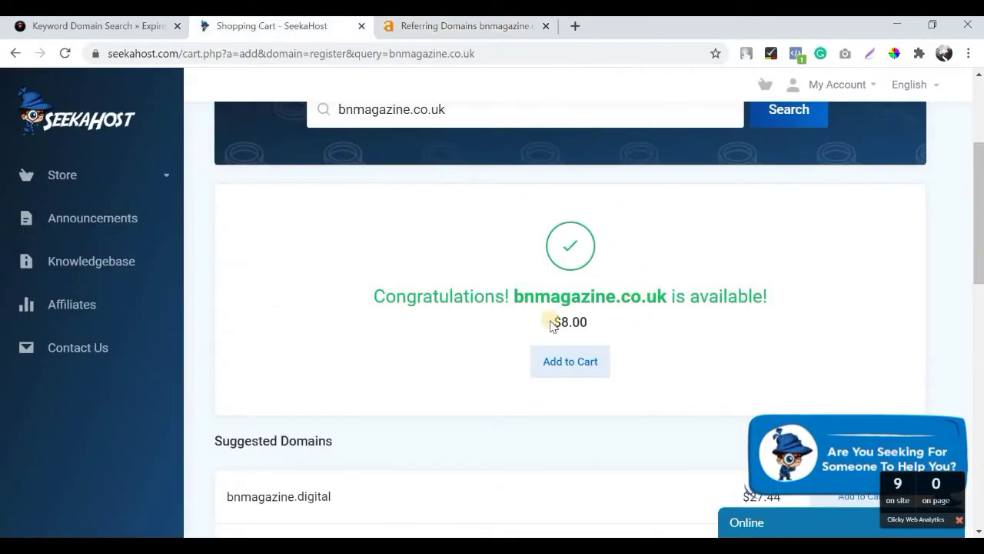
click(444, 23)
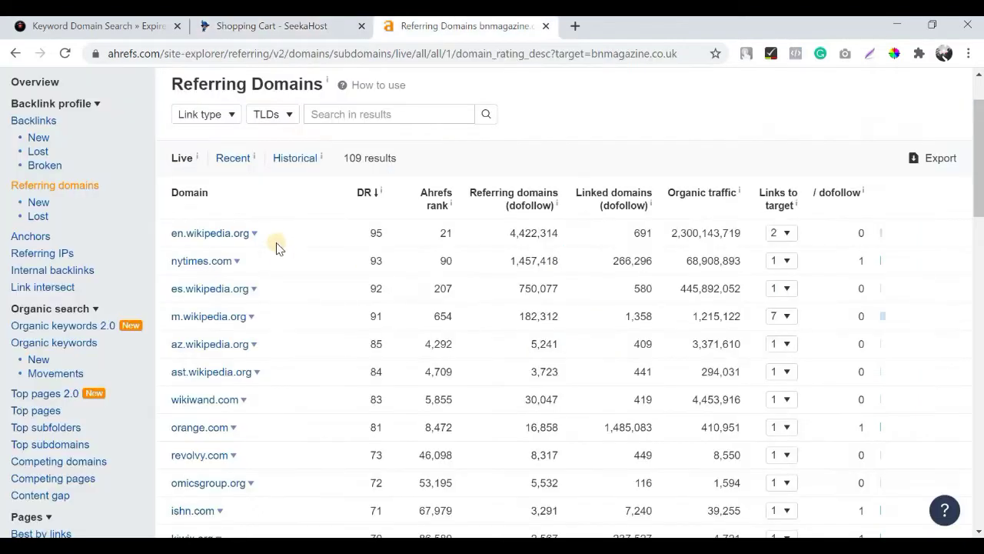
scroll(306, 318, down, 2)
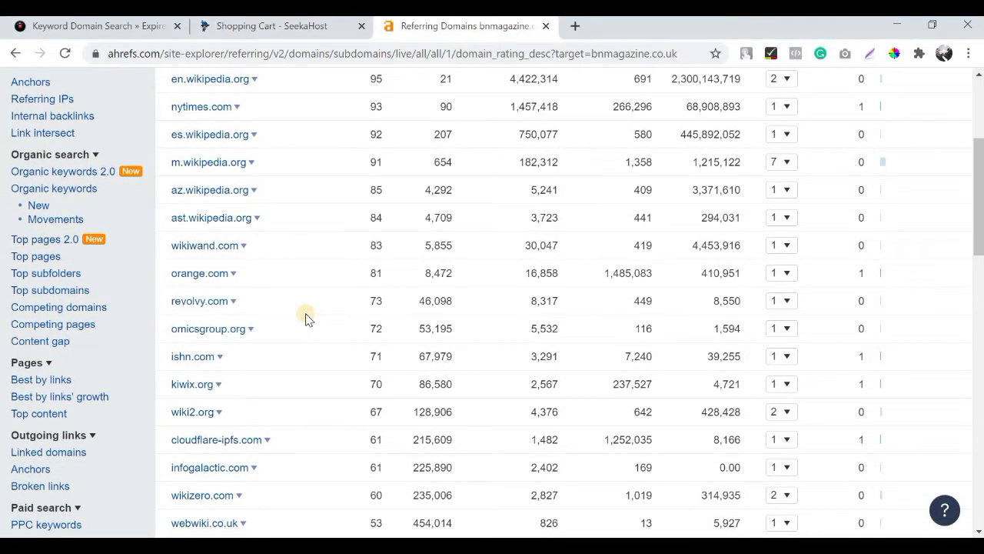
scroll(306, 318, up, 2)
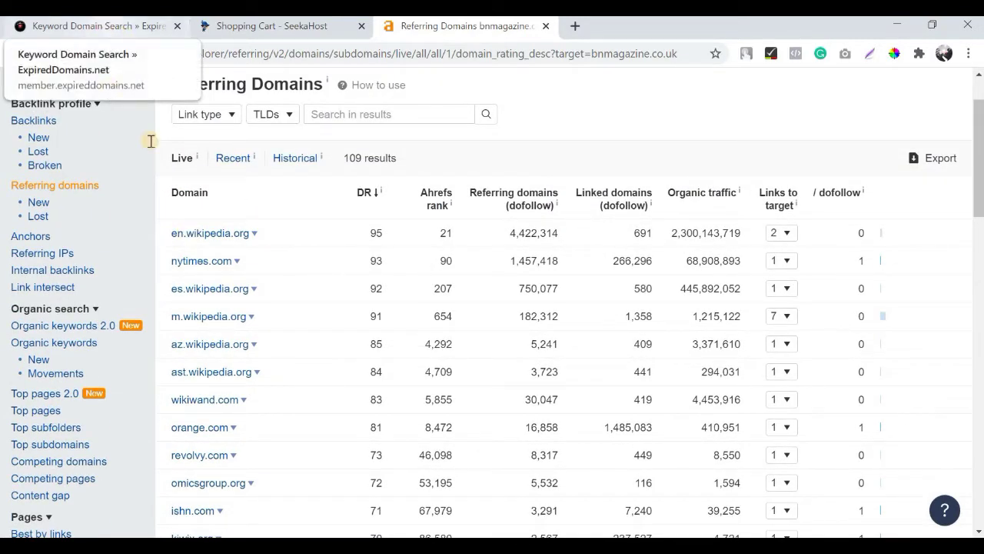
click(105, 28)
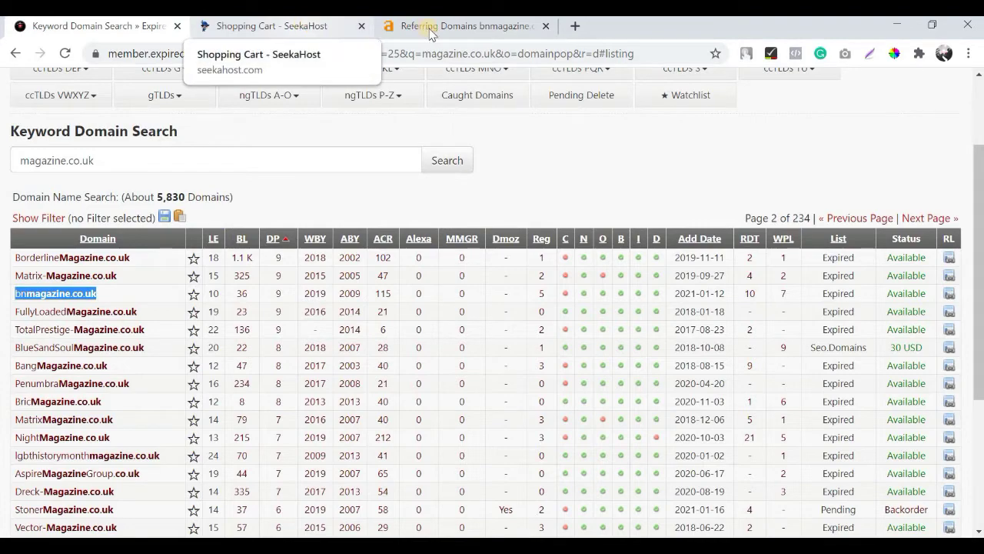
click(301, 29)
click(435, 30)
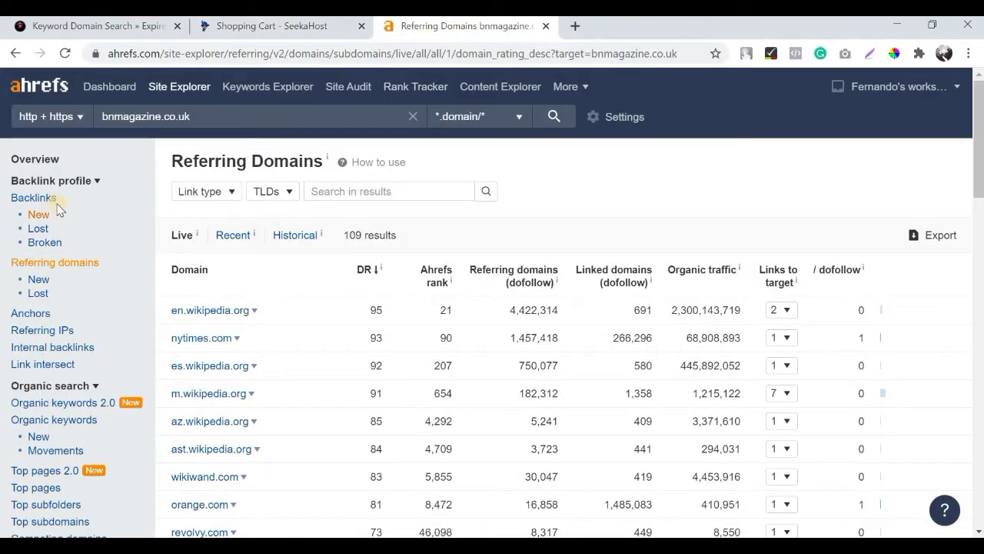
Open the Domain Authority Checker page of websiteseochecker.com in a new browser tab
right_click(482, 23)
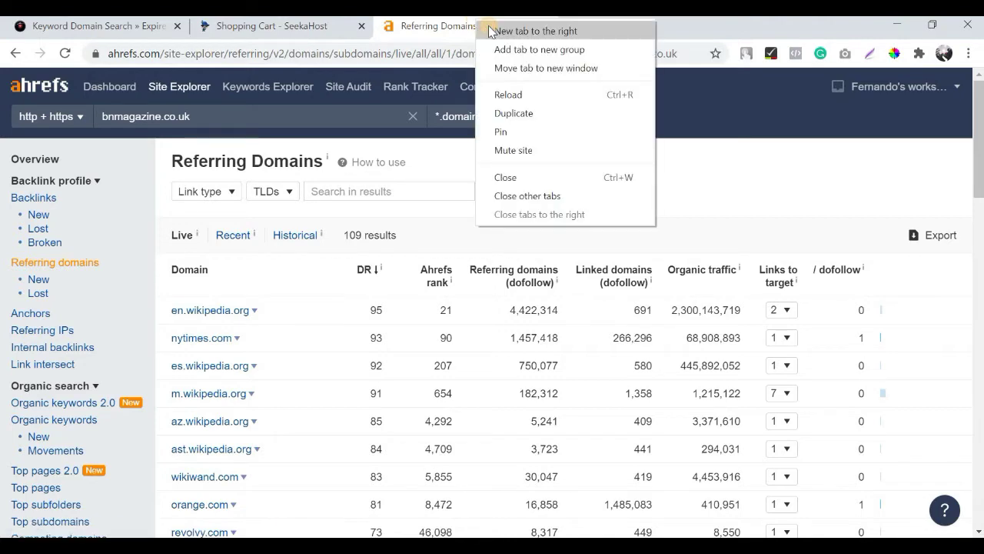
click(489, 30)
text(domain)
key(Down)
key(Down)
key(Down)
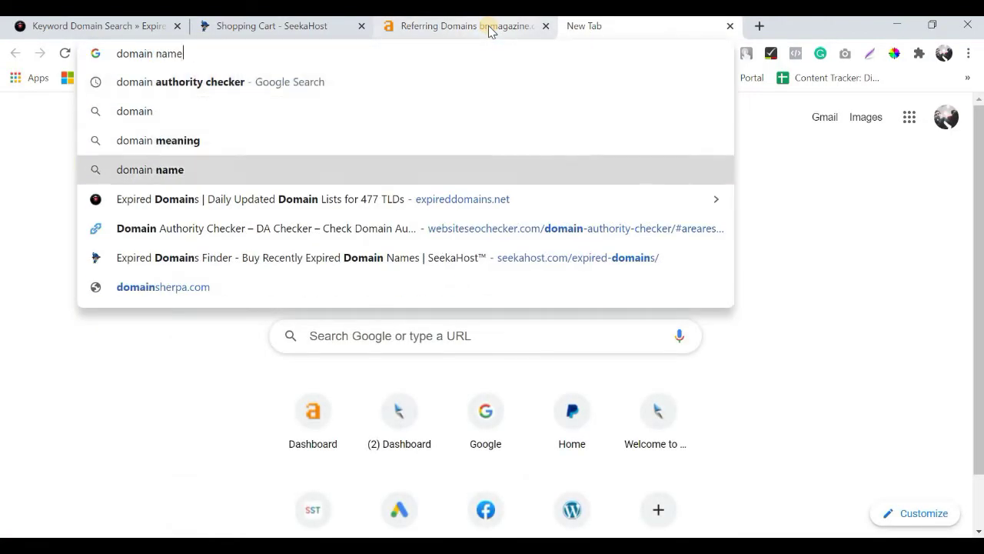
key(Down)
key(Down)
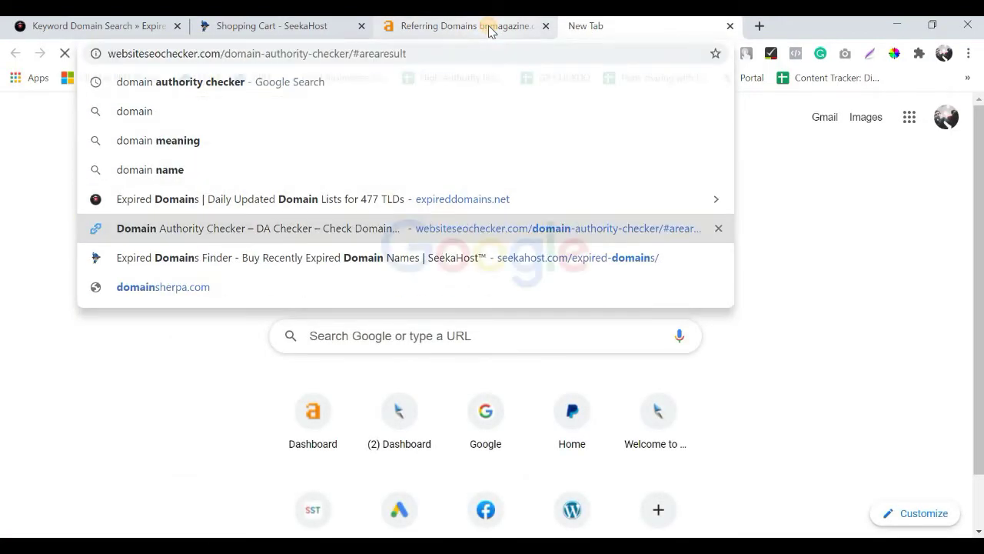
Return to the Ahrefs Referring domains report, review the linking sites, and reopen the Site Explorer overview for bnmagazine.co.uk
click(489, 28)
scroll(304, 326, down, 7)
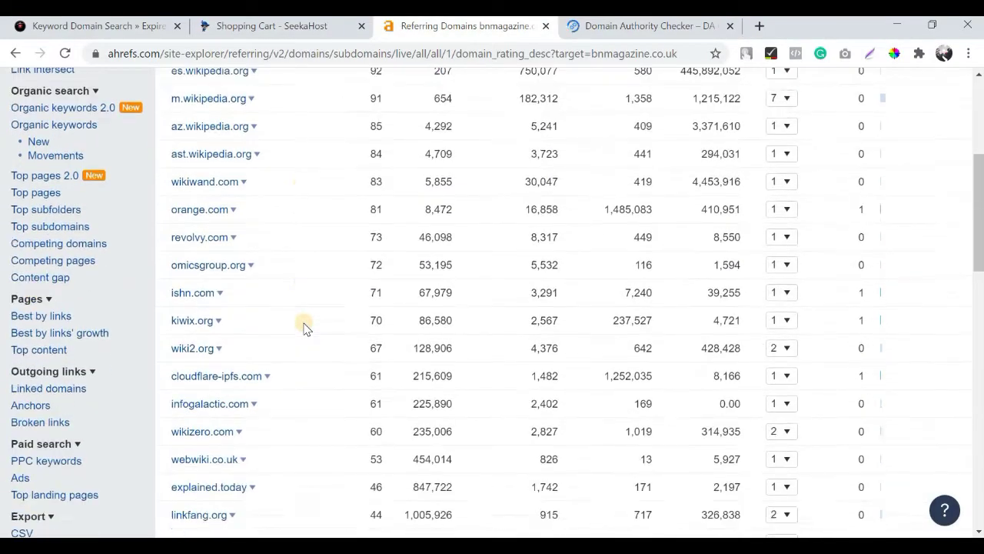
scroll(253, 246, up, 7)
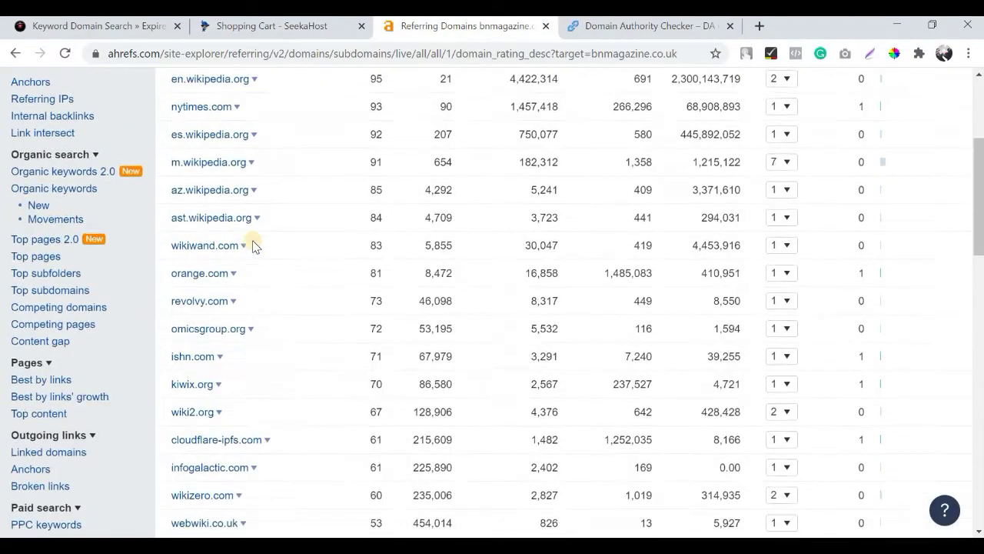
scroll(192, 188, down, 2)
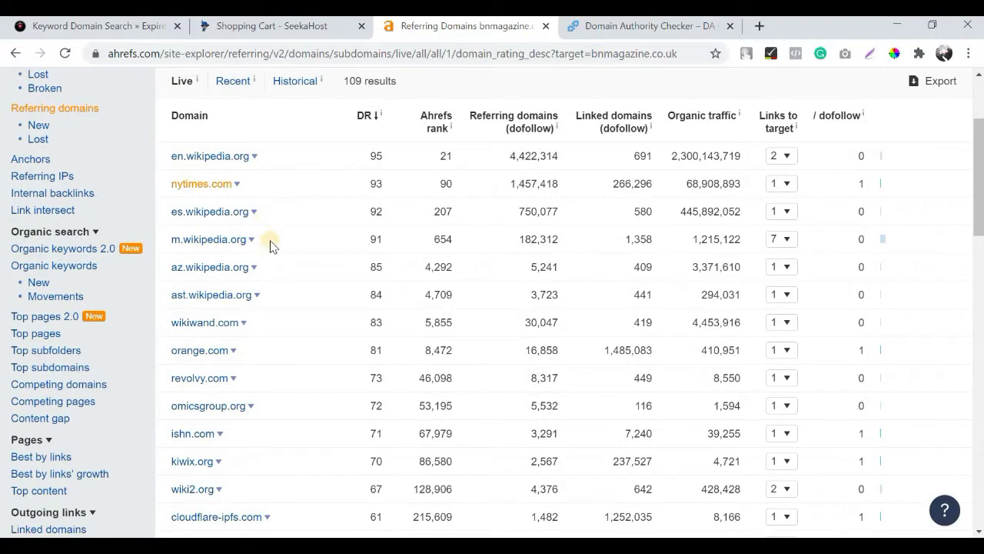
scroll(270, 243, down, 3)
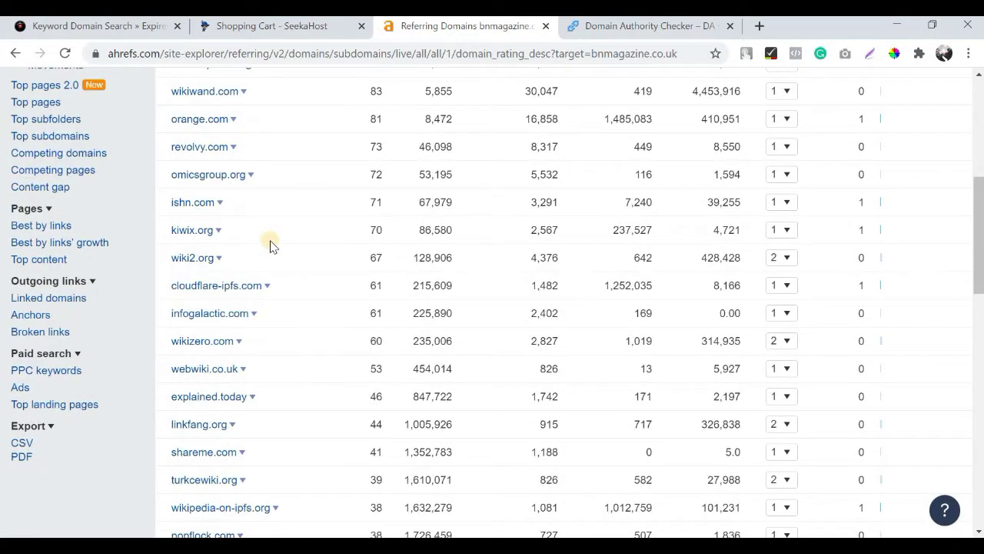
scroll(270, 243, up, 4)
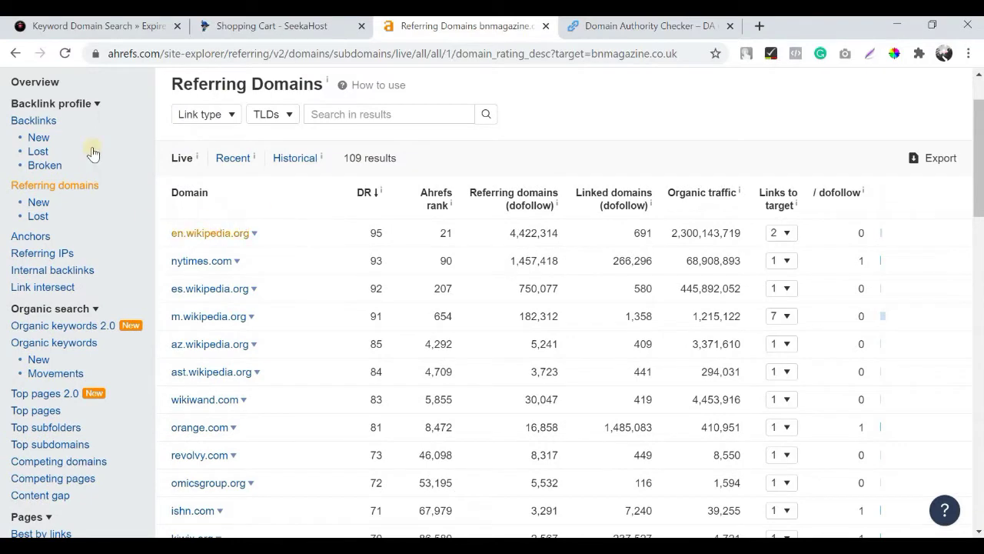
scroll(66, 146, up, 1)
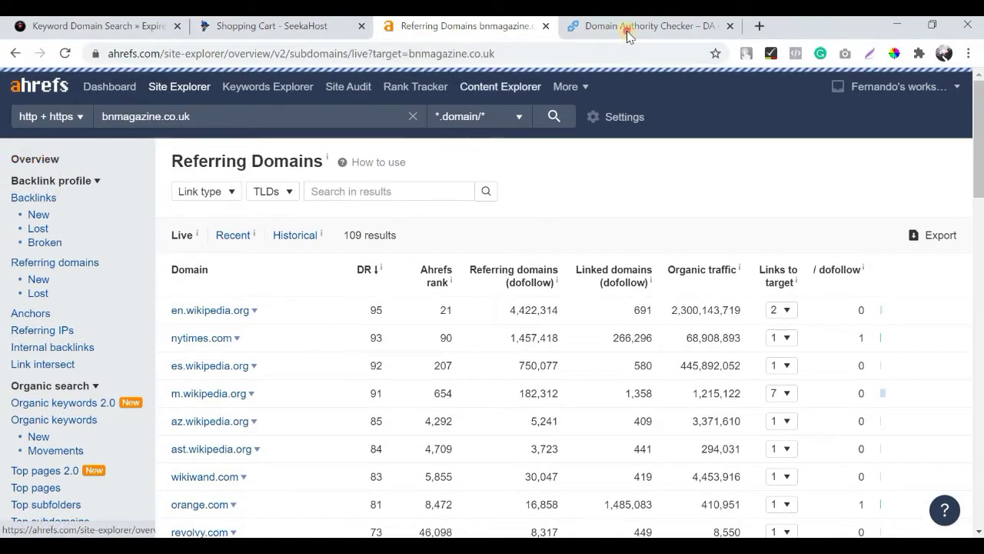
Switch to the Domain Authority Checker and enter bnmagazine.co.uk as the domain to check
click(626, 30)
scroll(555, 239, up, 3)
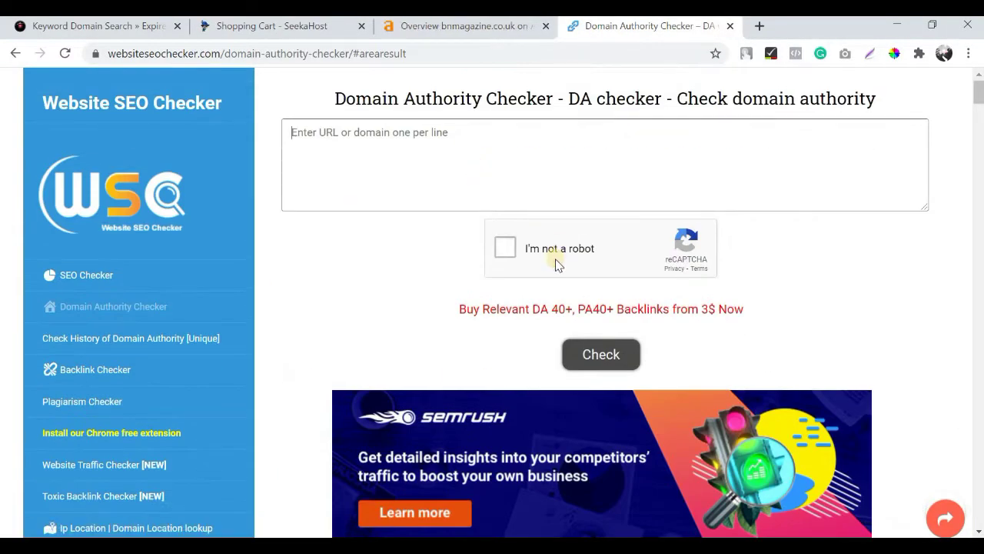
text(bnmagazine.co.uk)
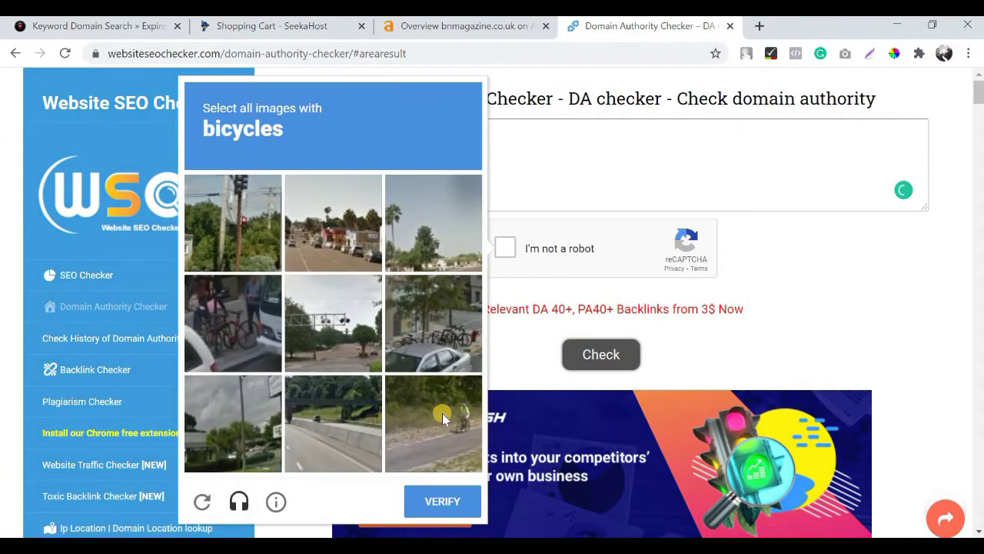
Complete the reCAPTCHA verification, selecting the images with bicycles and the squares with crosswalks
click(429, 430)
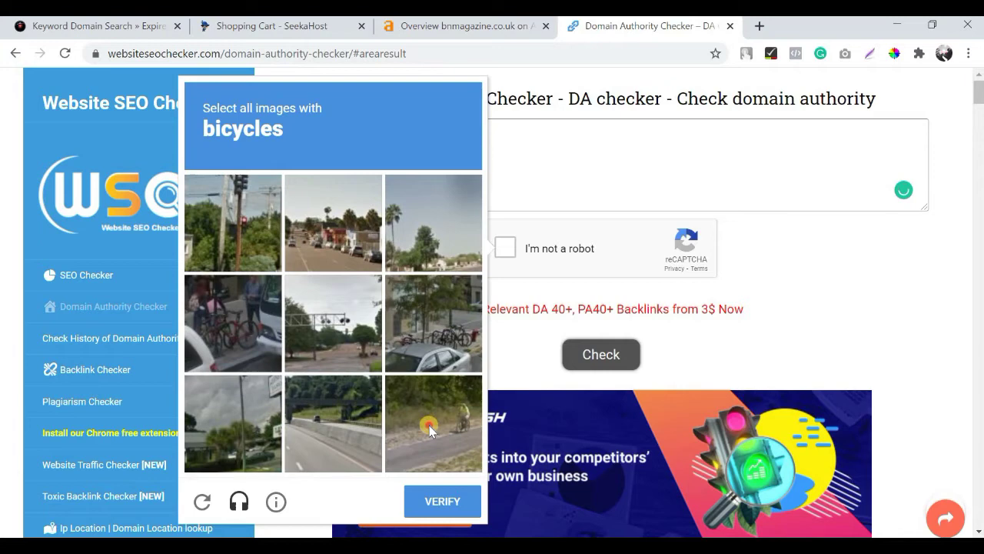
click(444, 323)
click(346, 248)
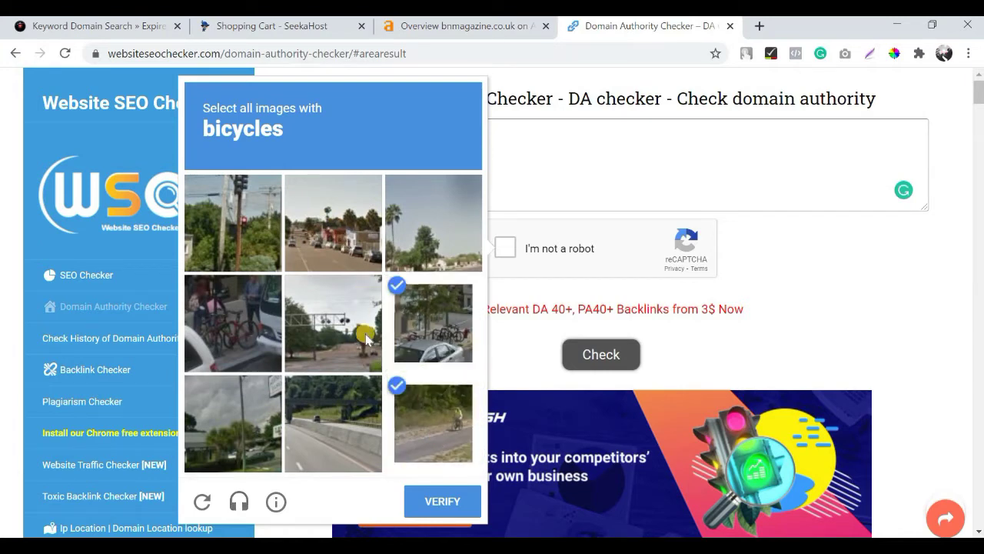
click(439, 517)
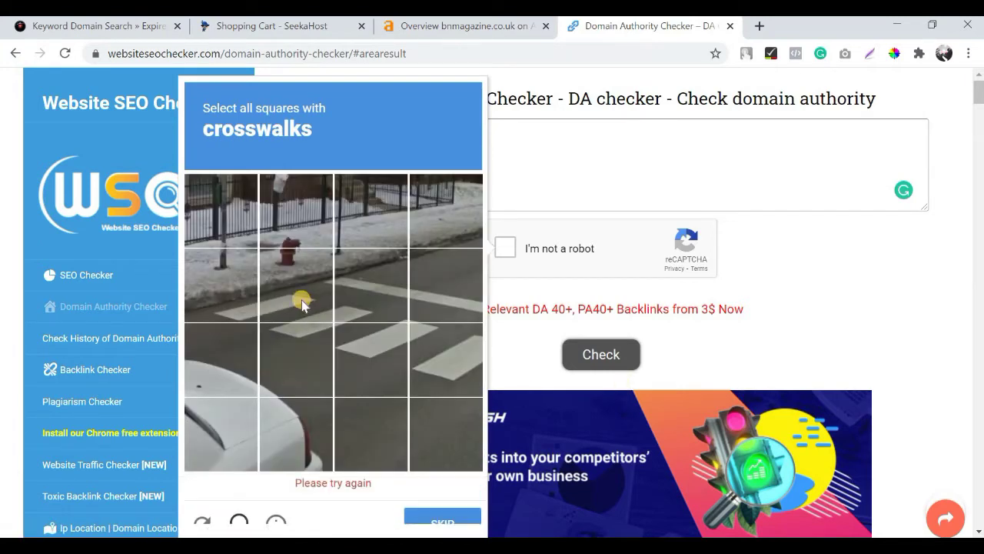
click(302, 304)
click(299, 372)
click(217, 301)
click(373, 381)
click(425, 373)
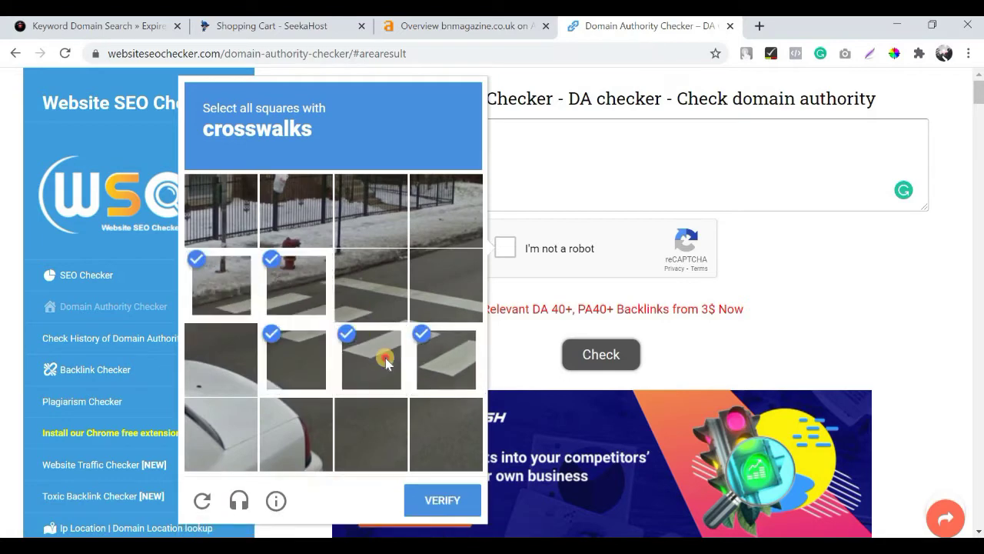
click(439, 500)
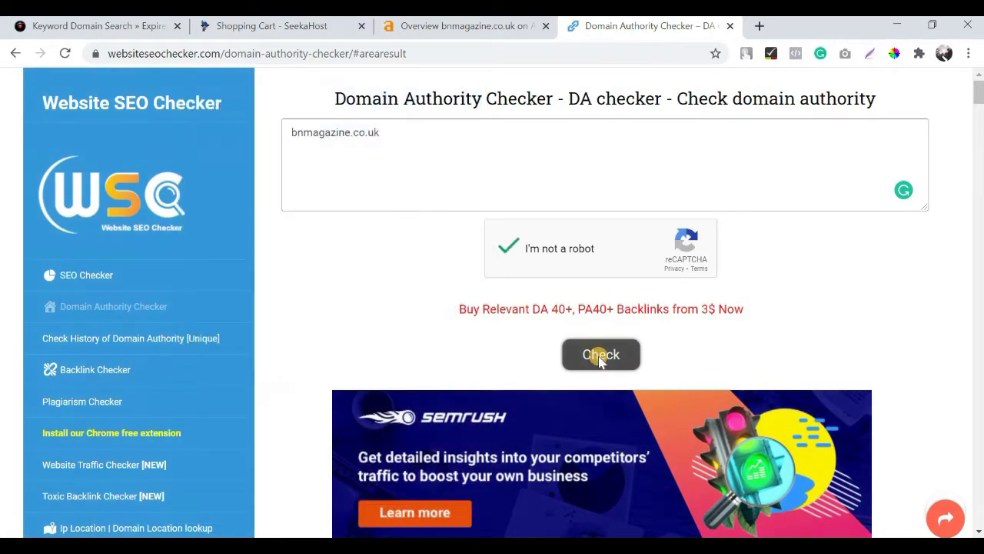
Run the authority check for bnmagazine.co.uk and examine its DA, PA and spam score in the Website Authority table
click(600, 357)
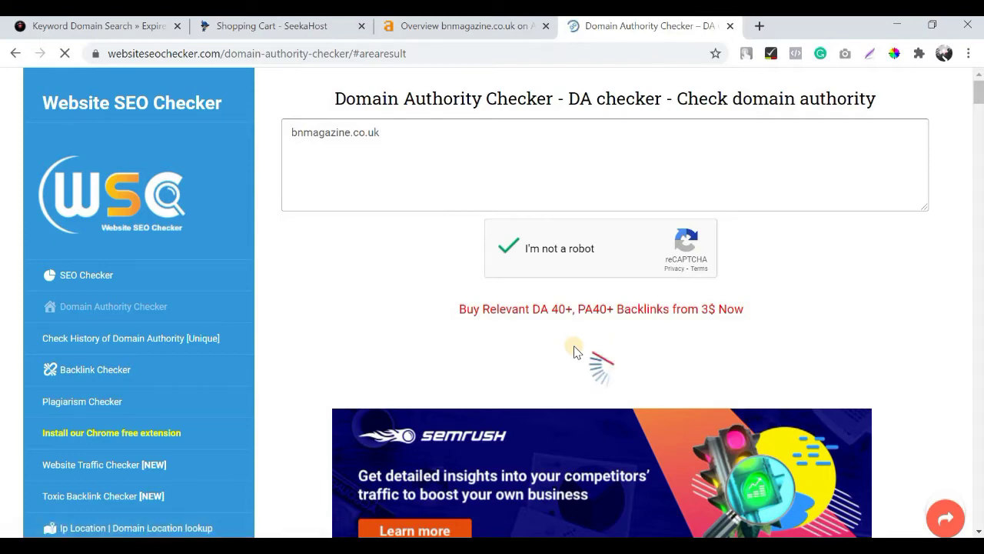
scroll(453, 361, down, 2)
scroll(414, 427, up, 3)
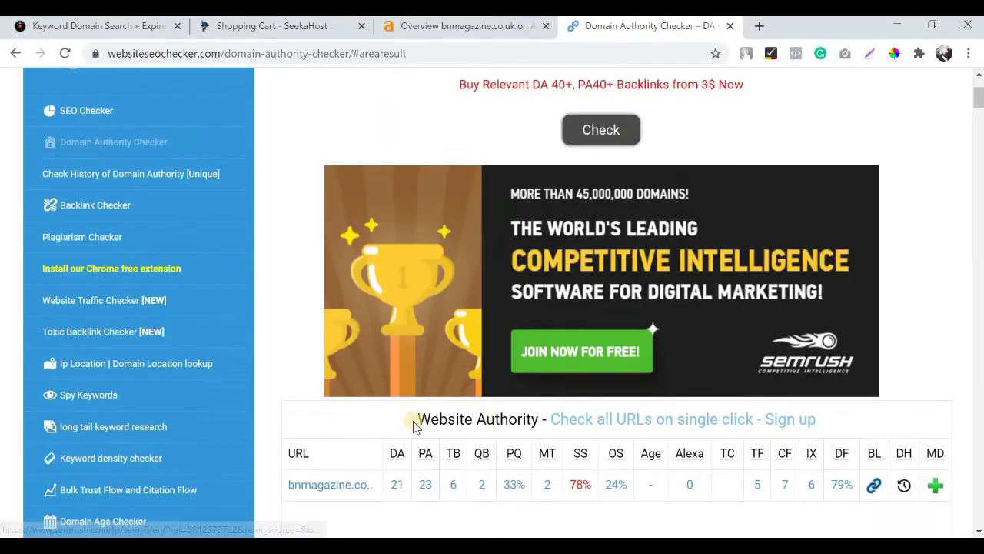
scroll(404, 408, down, 1)
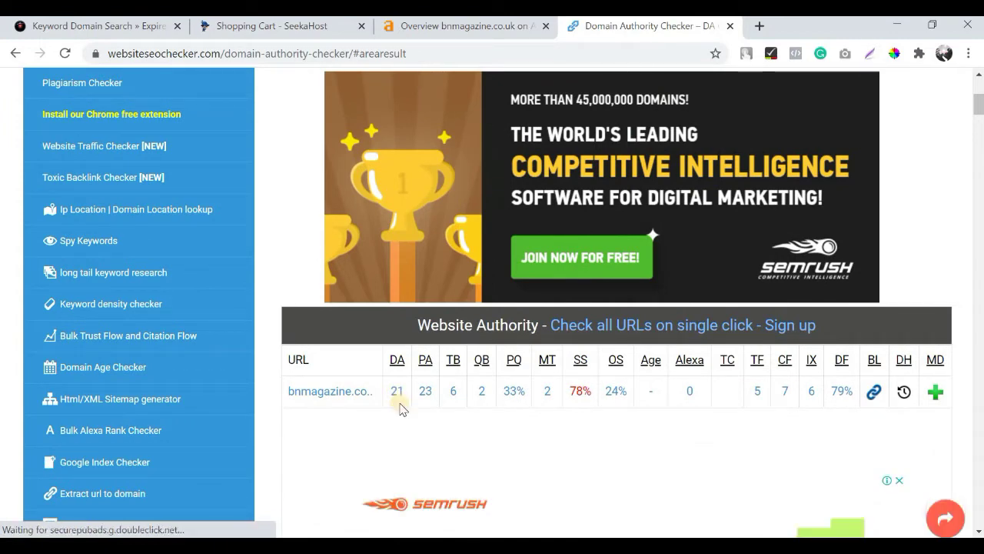
scroll(436, 242, up, 1)
scroll(436, 242, down, 3)
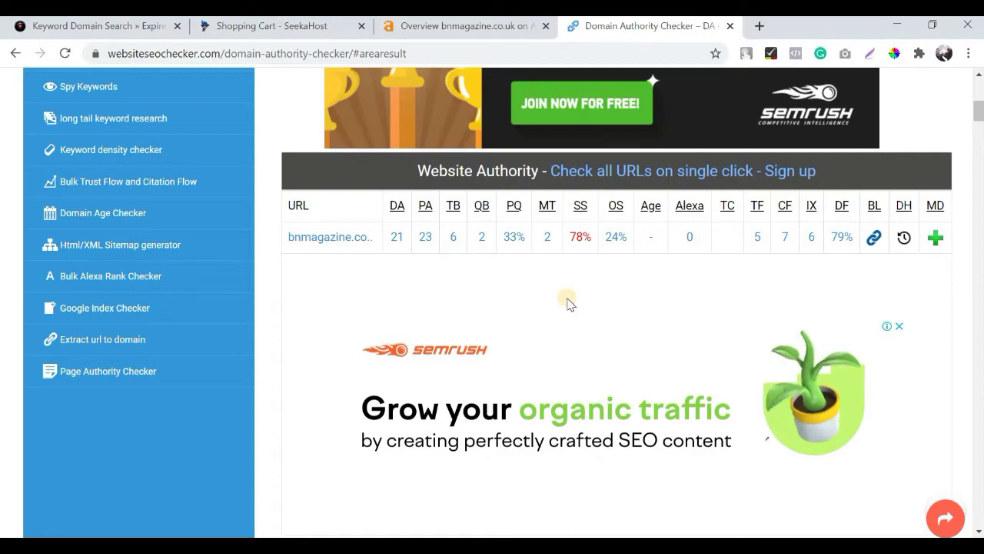
Switch to Ahrefs and examine the referring domains and backlink figures in the bnmagazine.co.uk overview
click(452, 28)
scroll(228, 348, down, 4)
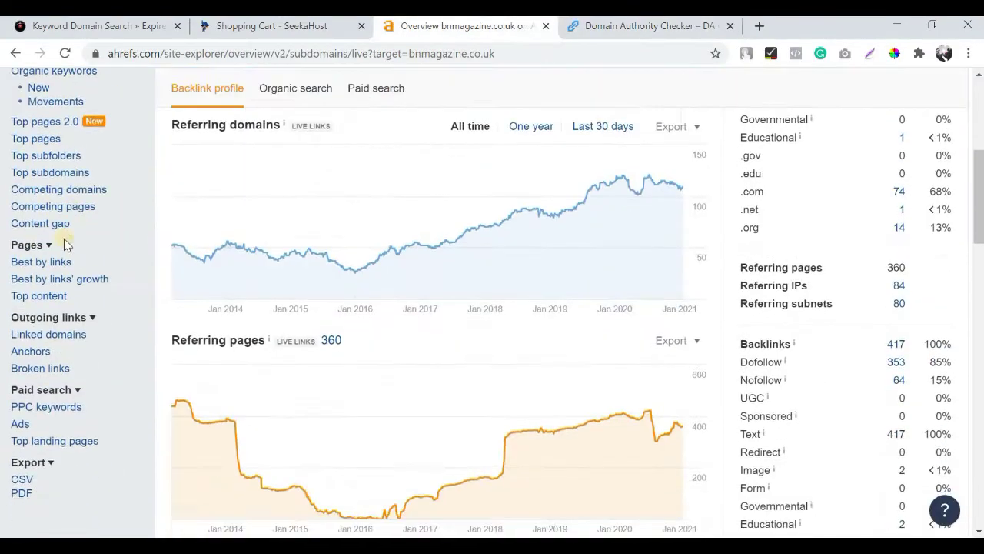
scroll(60, 155, up, 2)
scroll(69, 258, up, 2)
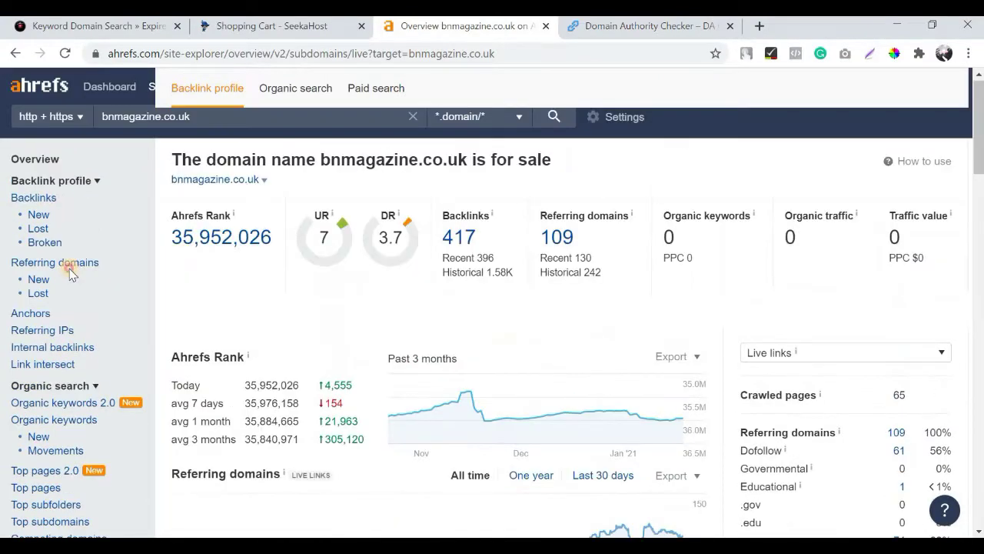
Reopen the Referring domains report for bnmagazine.co.uk and review the highest-rated sites linking to it
click(70, 264)
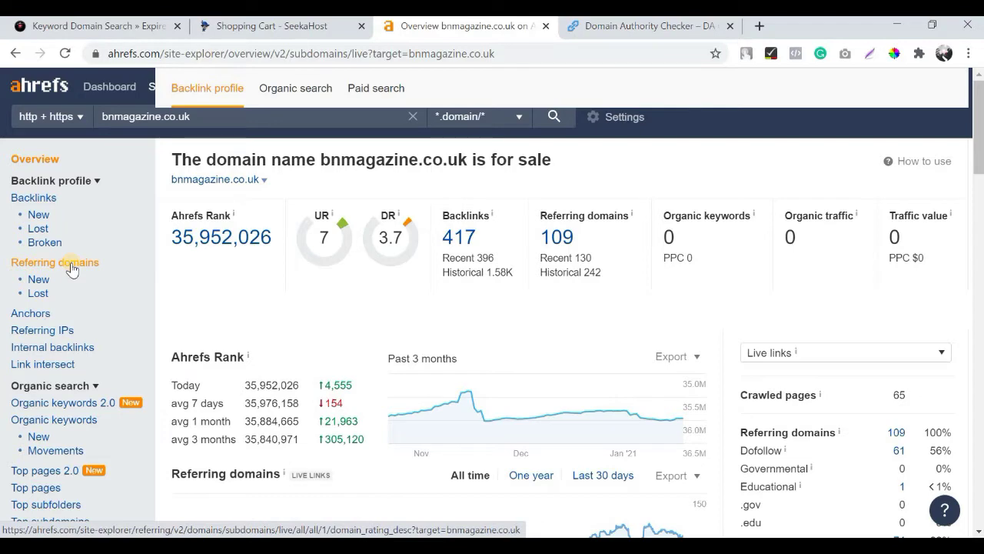
scroll(231, 257, down, 8)
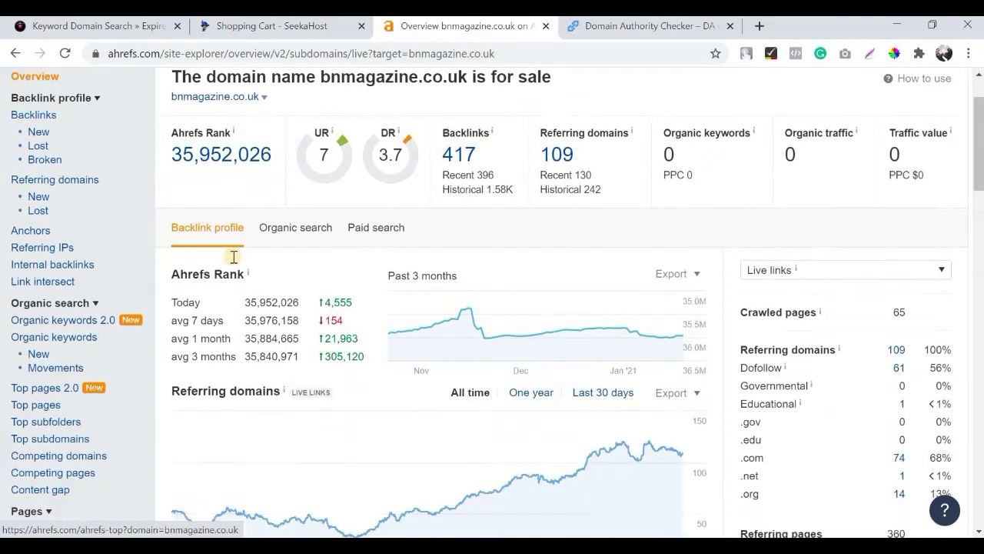
scroll(95, 259, up, 8)
click(91, 264)
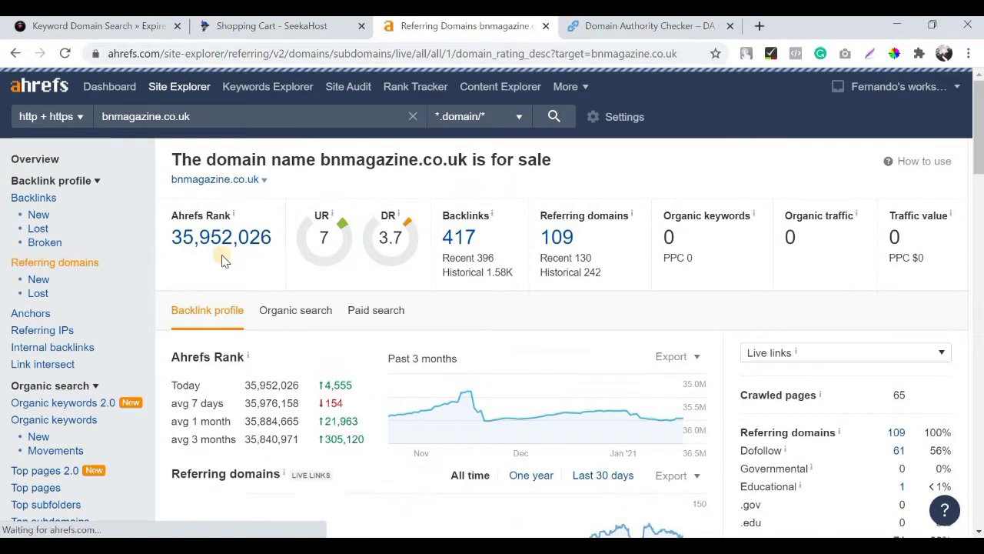
scroll(195, 287, down, 2)
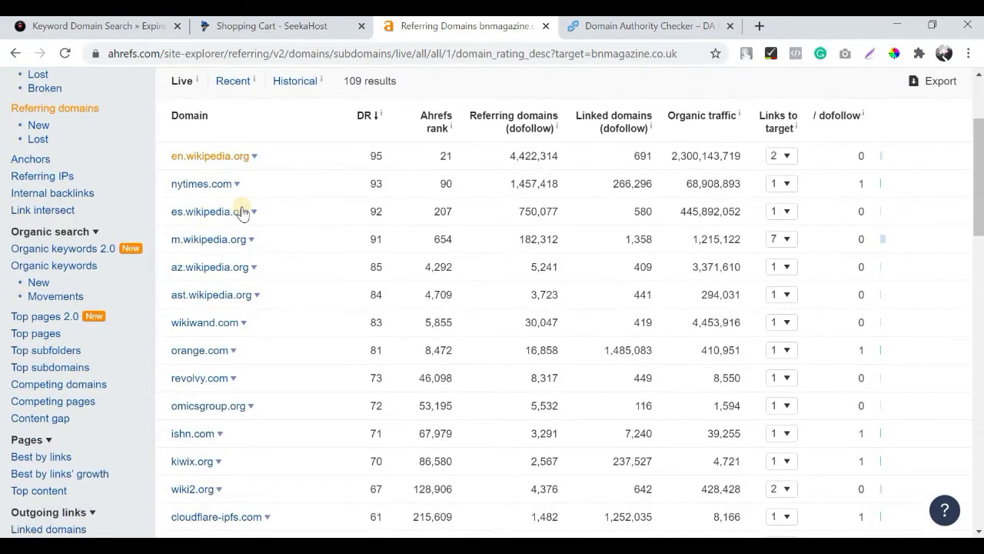
scroll(285, 290, down, 2)
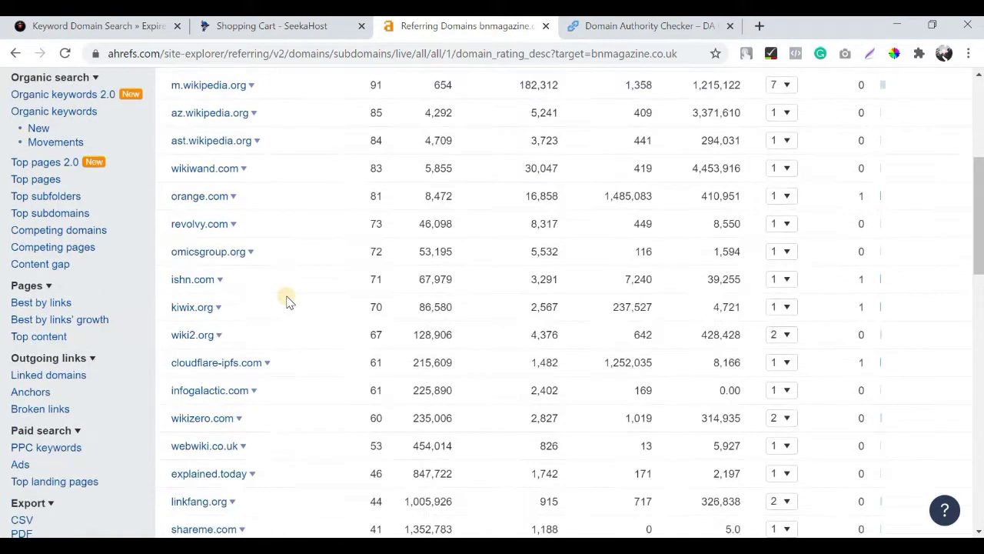
scroll(285, 297, up, 3)
Compare the spam score in the Domain Authority Checker with the Ahrefs referring domains and Site Explorer overview for bnmagazine.co.uk
click(674, 28)
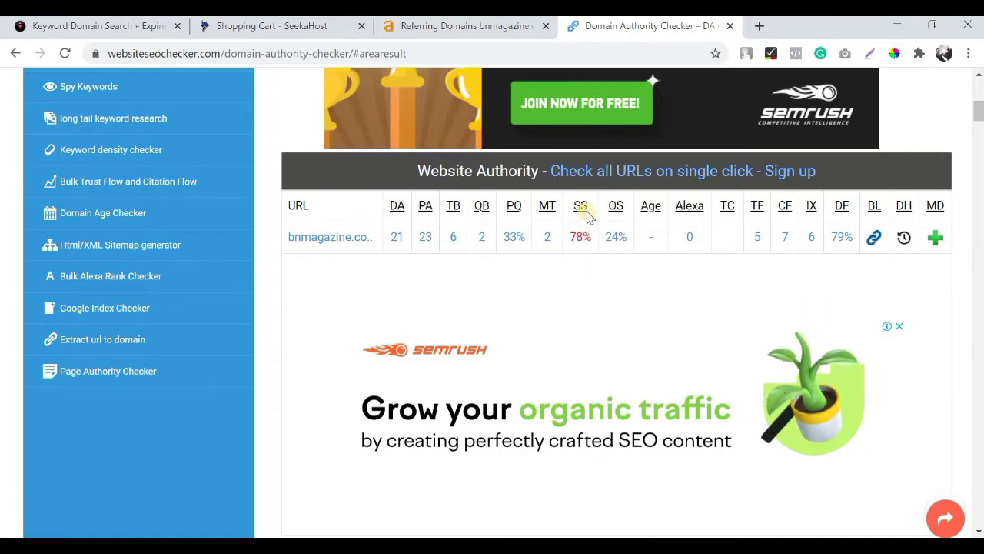
click(554, 28)
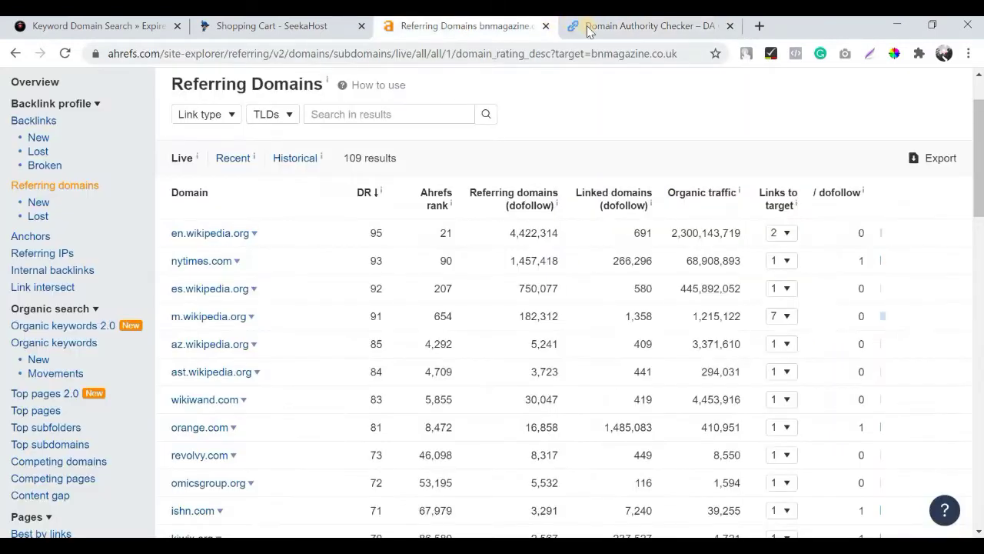
click(569, 25)
click(466, 27)
click(58, 89)
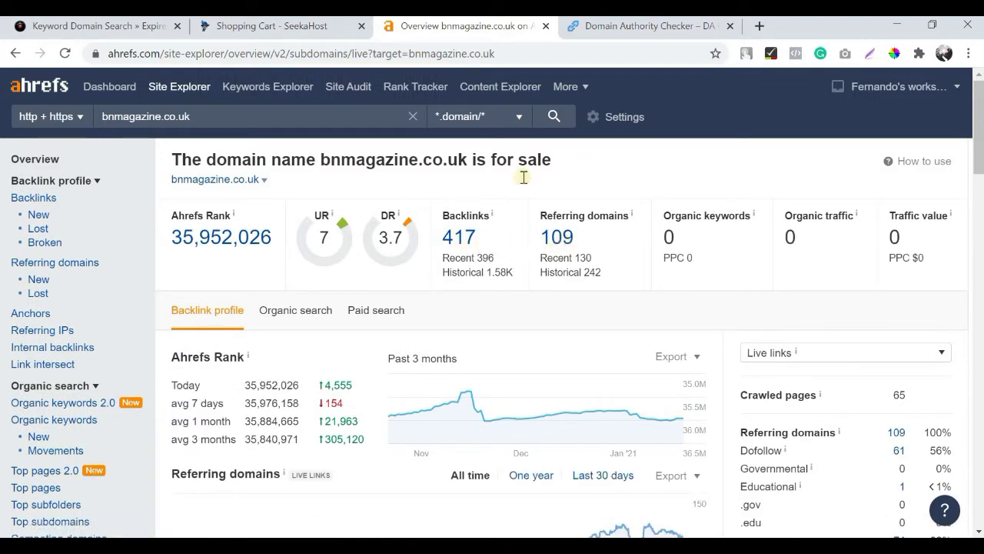
key(ctrl+Tab)
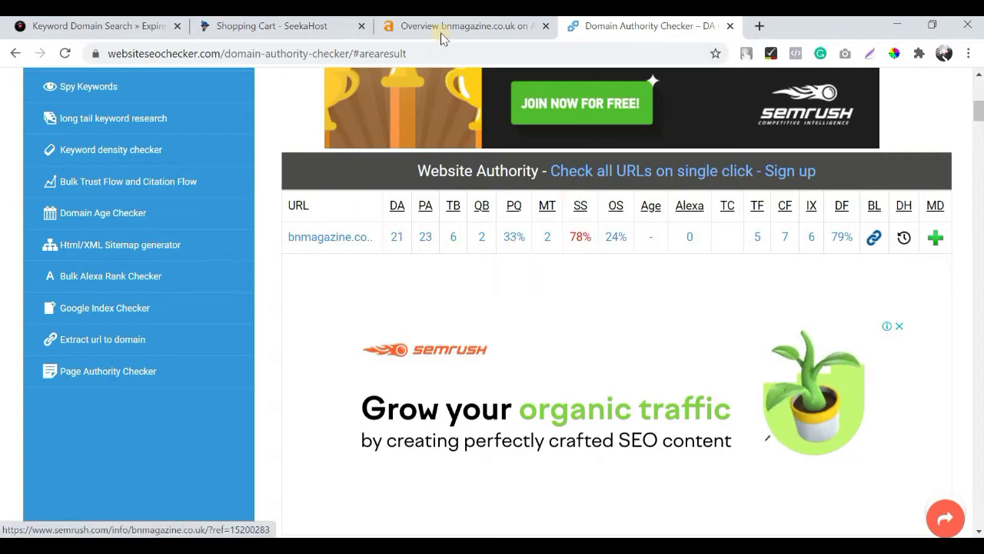
key(ctrl+shift+Tab)
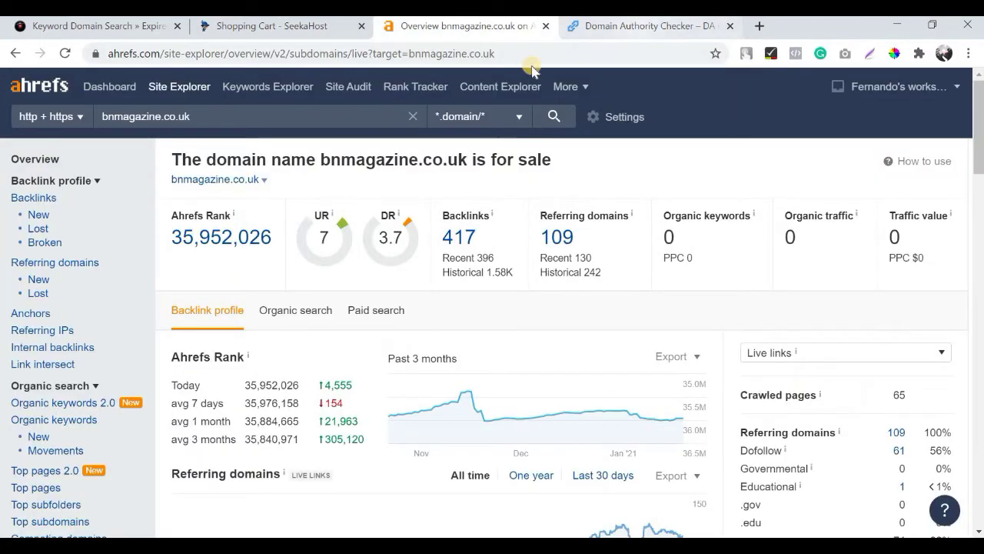
Open the Internet Archive site, archive.org, in a new browser tab
click(629, 27)
right_click(635, 30)
click(641, 33)
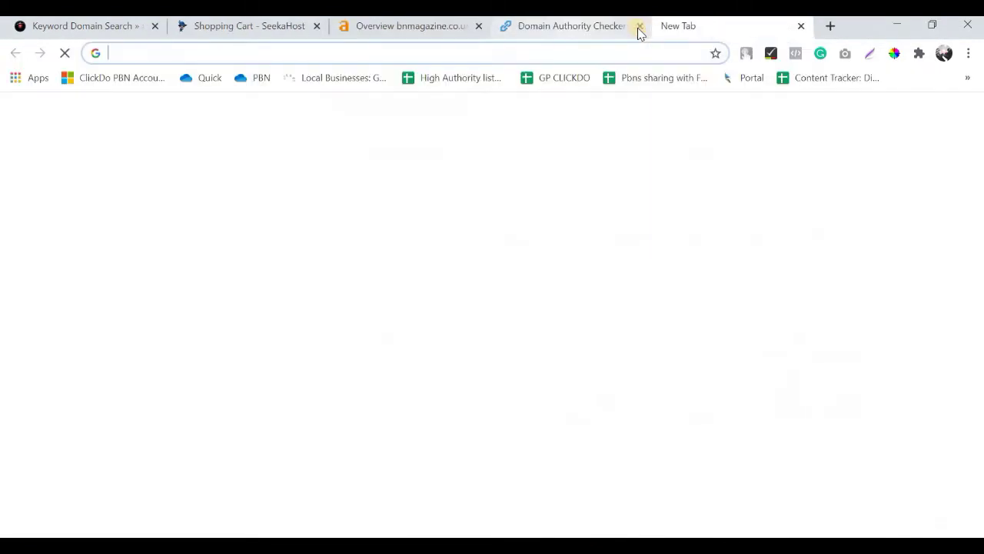
text(ar)
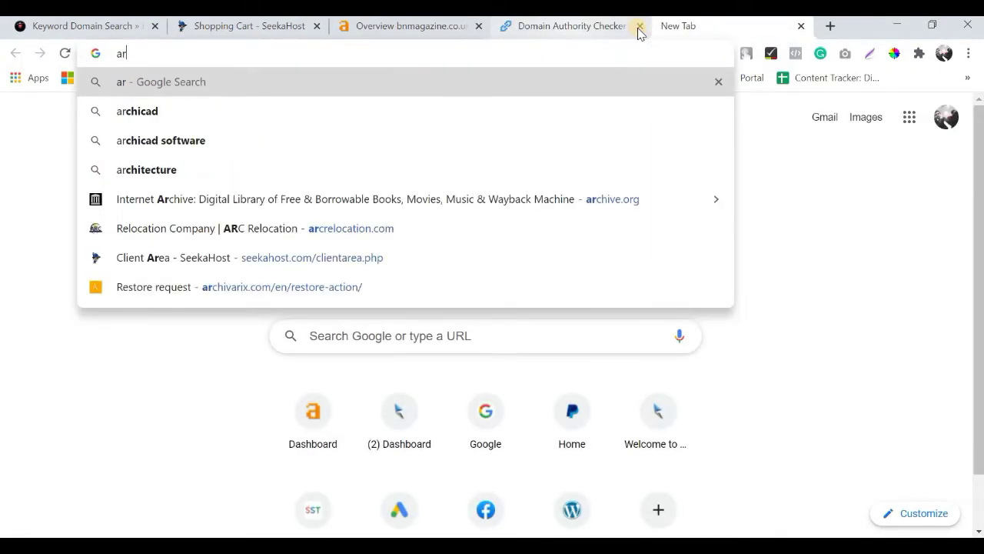
text(ch)
key(Return)
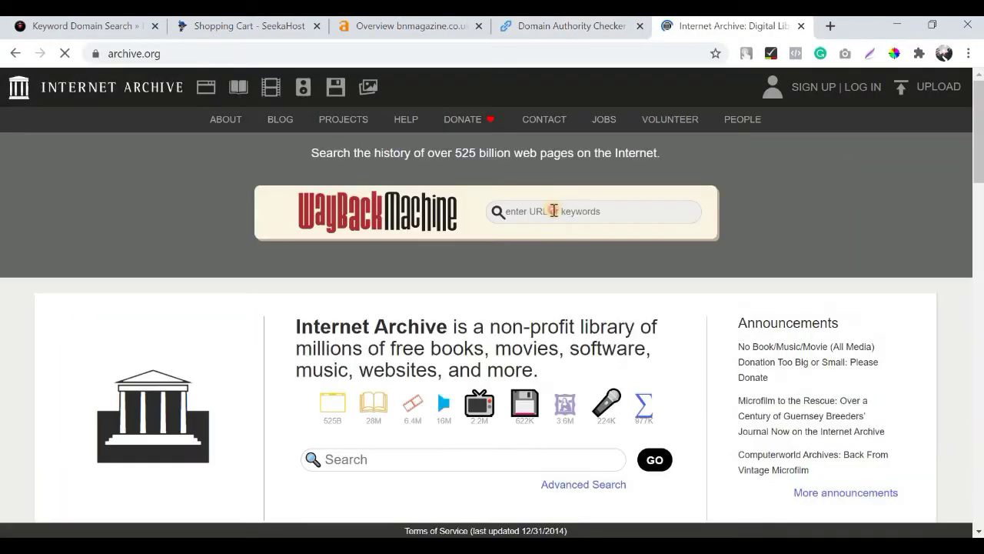
Search the Wayback Machine for bnmagazine.co.uk
click(554, 210)
text(bnmagazine.co.uk)
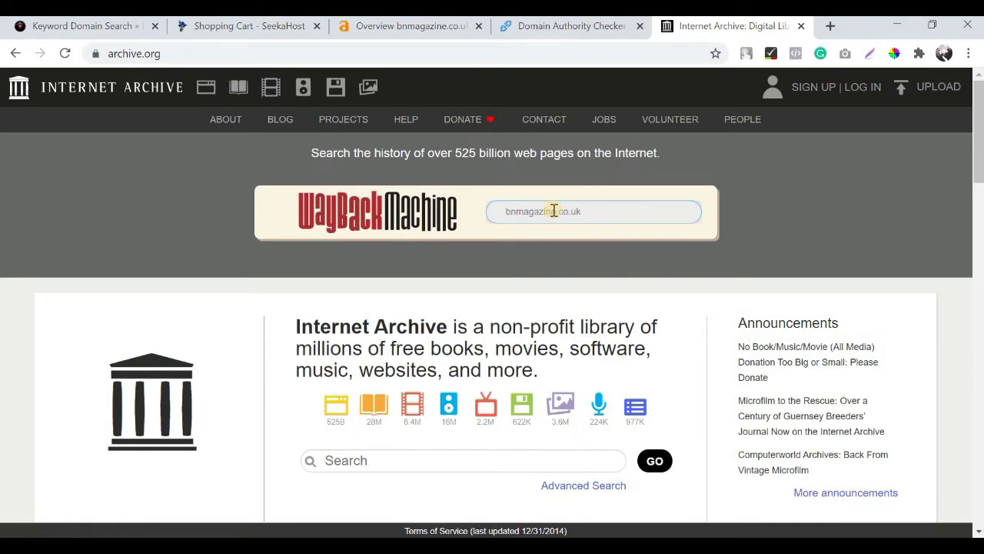
key(Return)
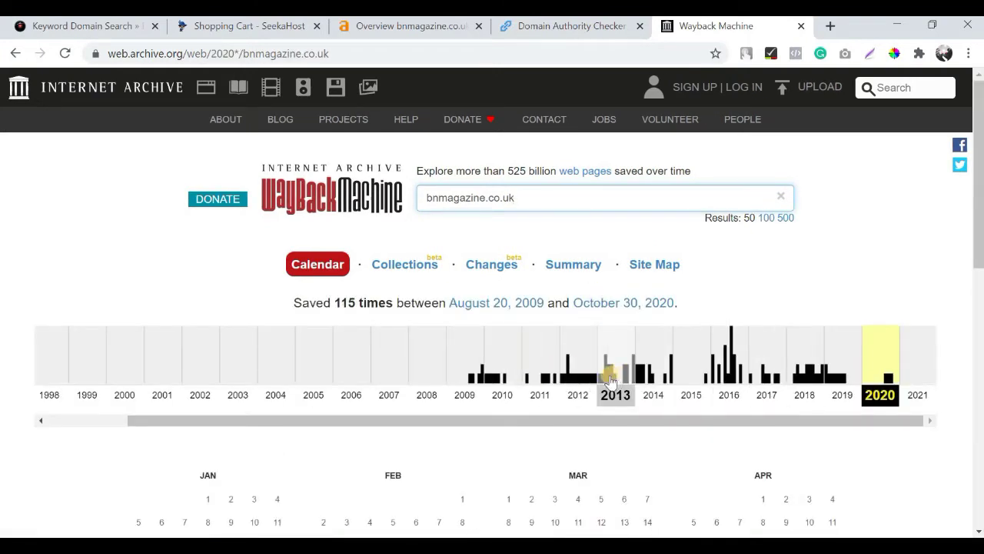
Show the 2013 captures of bnmagazine.co.uk and open the October 31, 2013 snapshot taken at 06:20:35
click(609, 380)
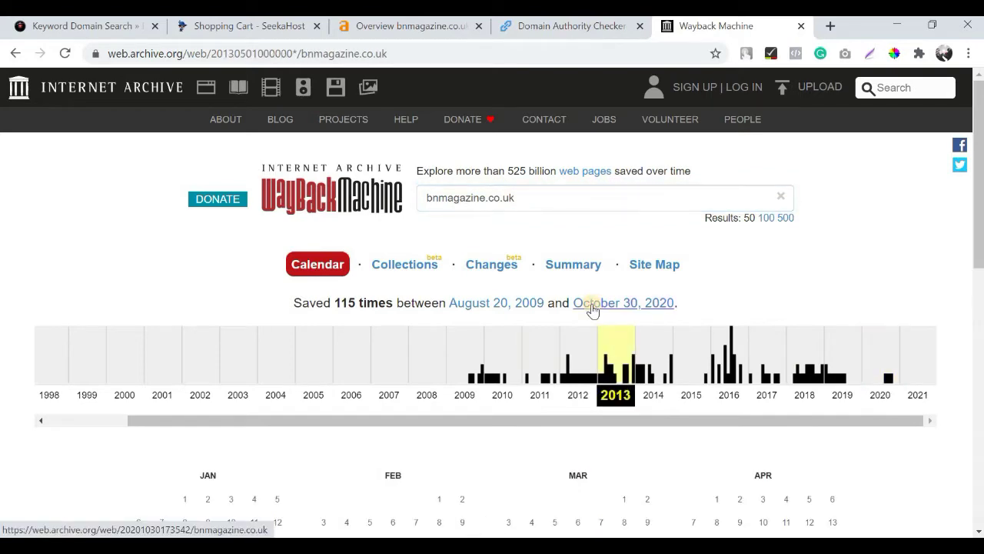
scroll(593, 307, down, 7)
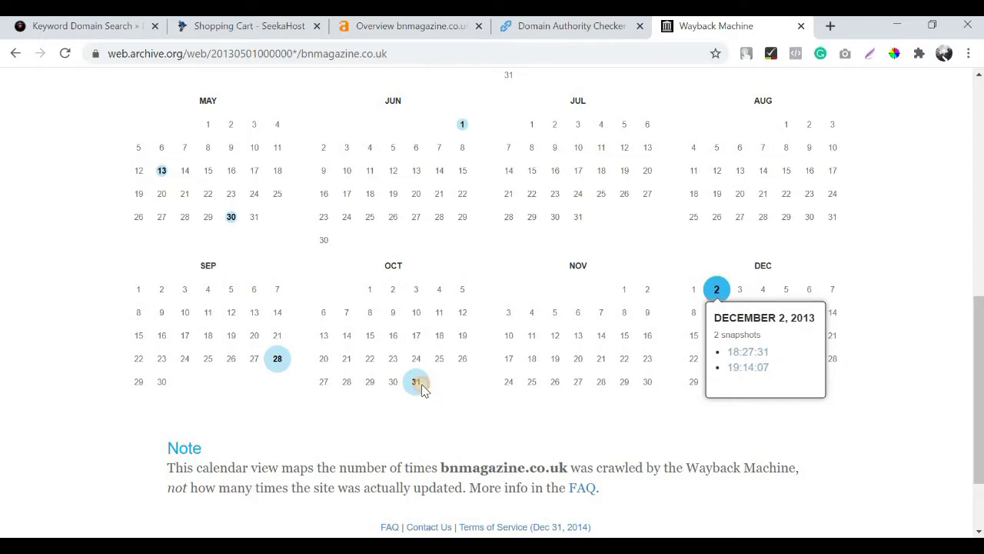
mouse_move(419, 385)
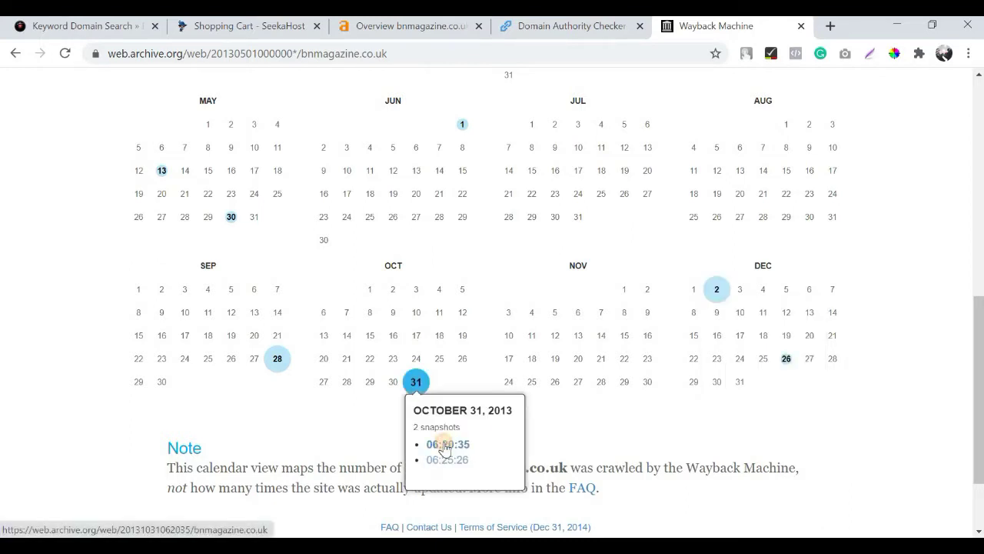
click(440, 442)
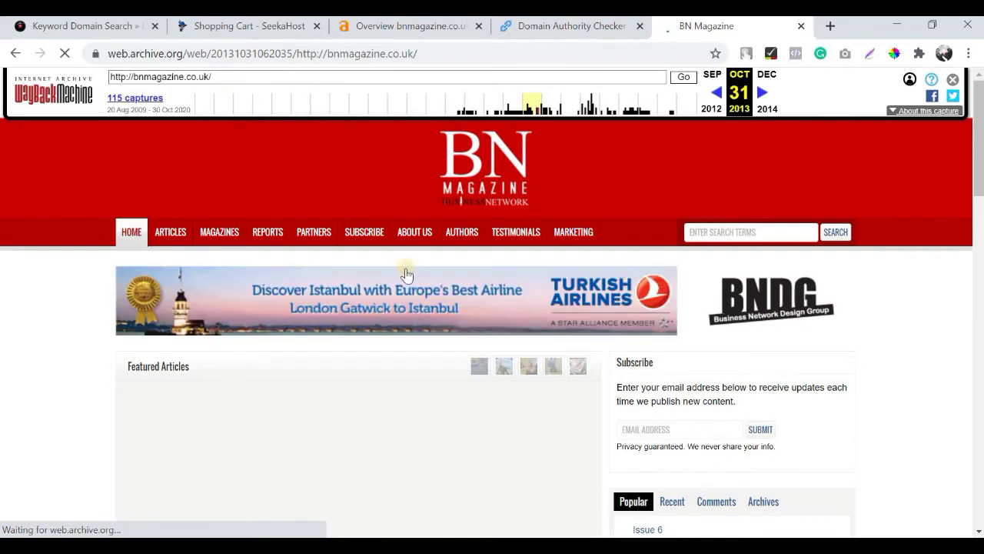
Examine the archived BN Magazine homepage, including its navigation, categories, articles, interviews and recent posts
scroll(329, 275, down, 1)
scroll(329, 275, up, 1)
scroll(328, 276, up, 1)
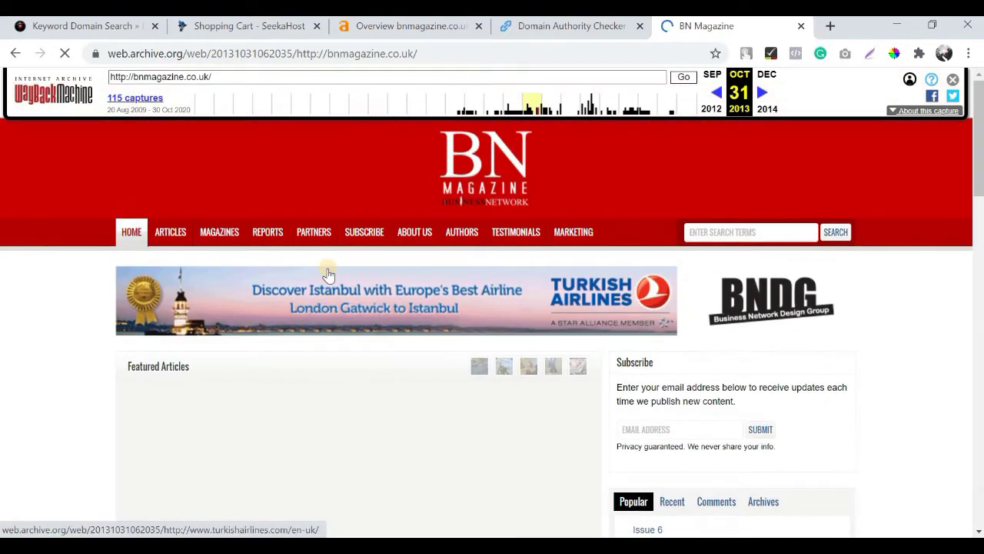
scroll(325, 270, down, 8)
scroll(551, 230, up, 5)
scroll(552, 230, up, 3)
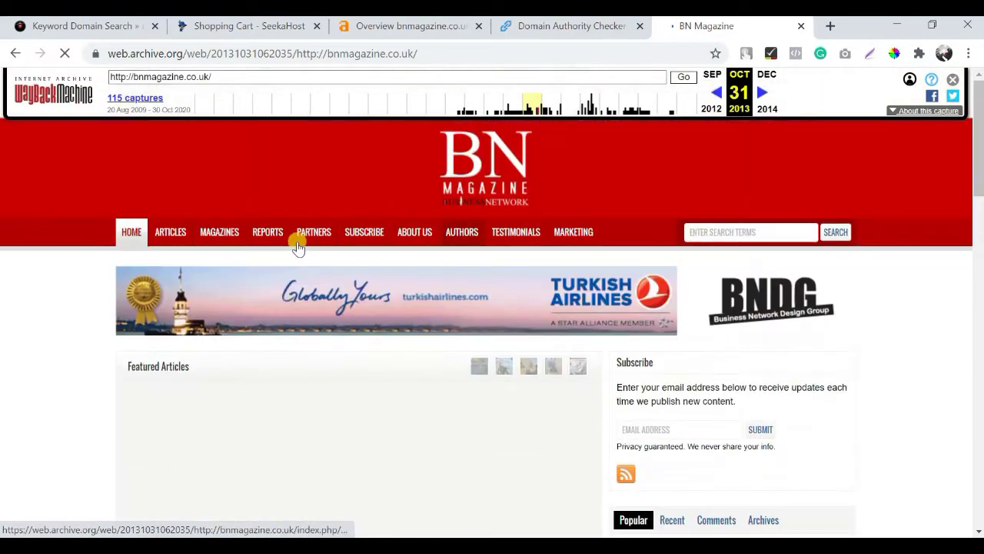
scroll(257, 310, down, 7)
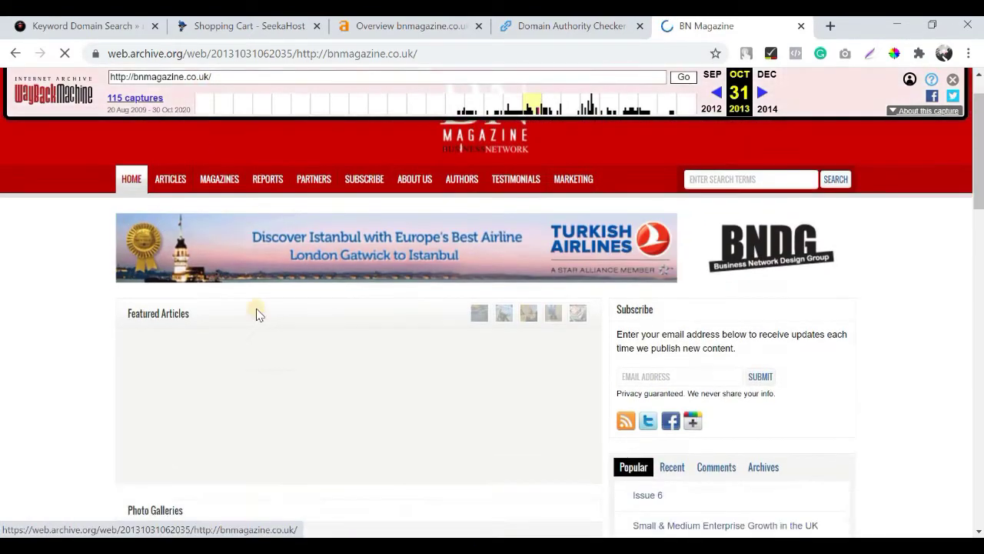
scroll(290, 318, up, 2)
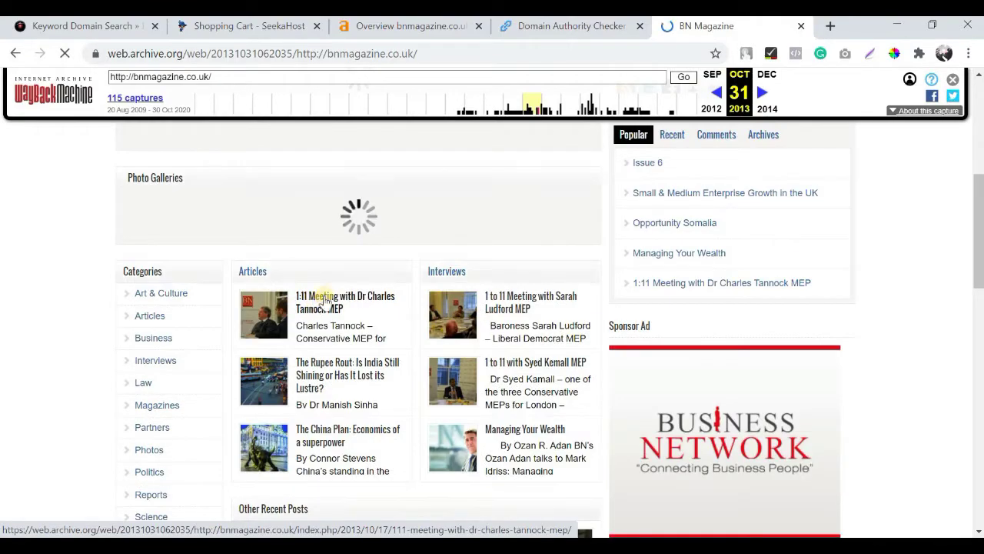
scroll(330, 293, down, 1)
scroll(350, 252, down, 3)
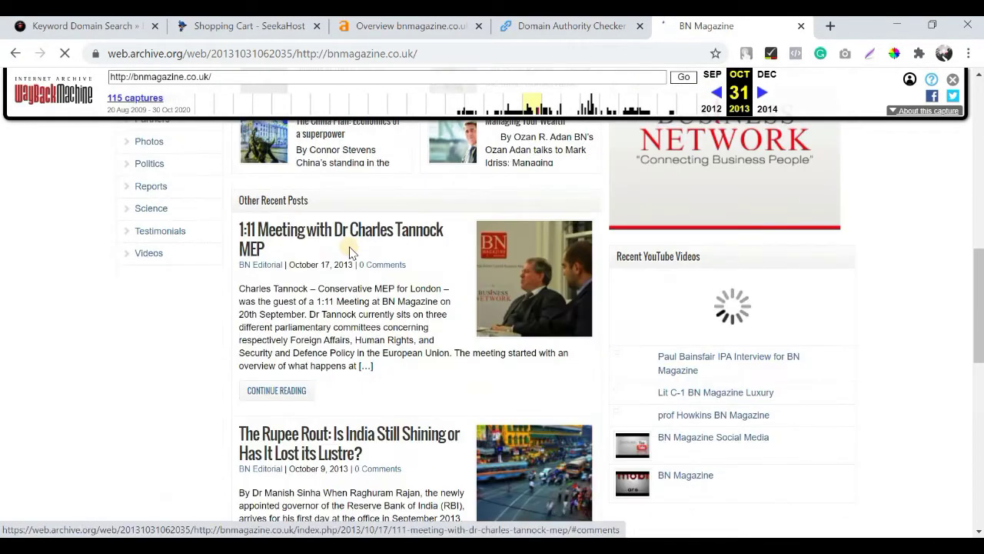
scroll(350, 253, down, 3)
scroll(351, 254, up, 10)
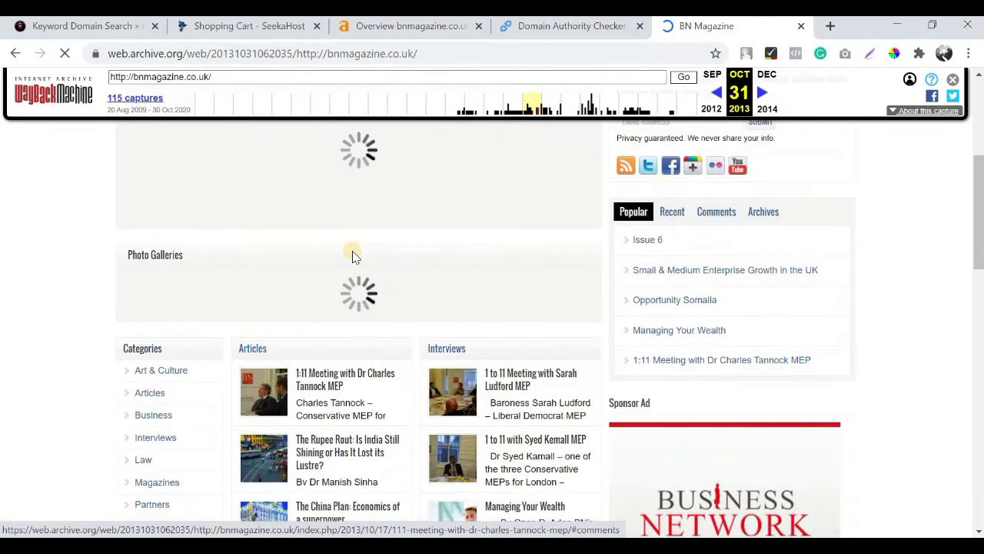
scroll(352, 253, up, 2)
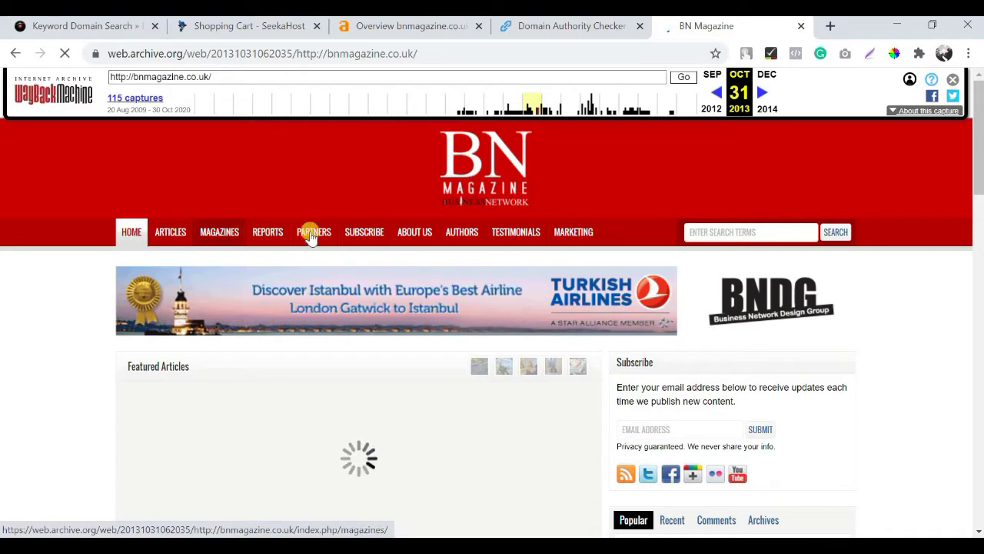
scroll(311, 234, down, 4)
scroll(312, 237, down, 4)
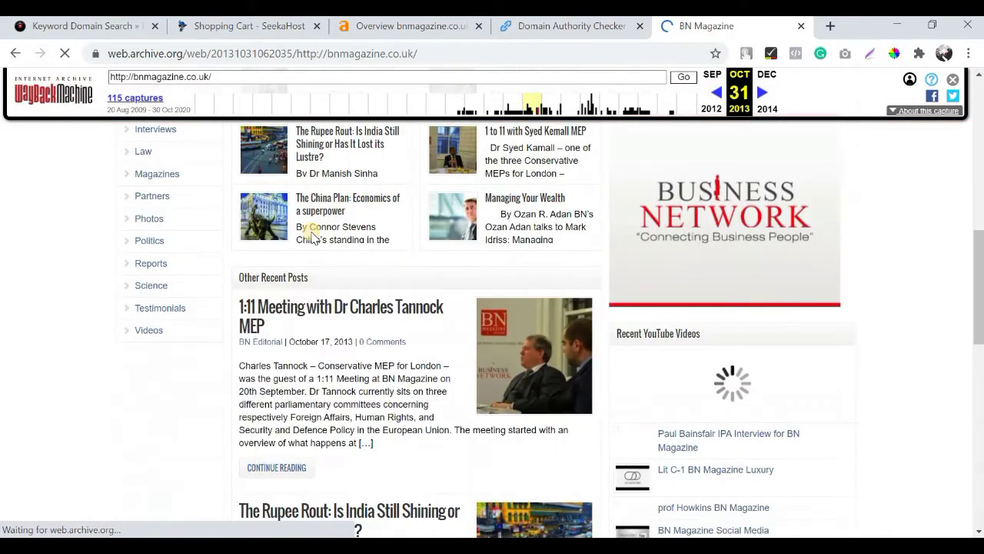
scroll(311, 230, up, 9)
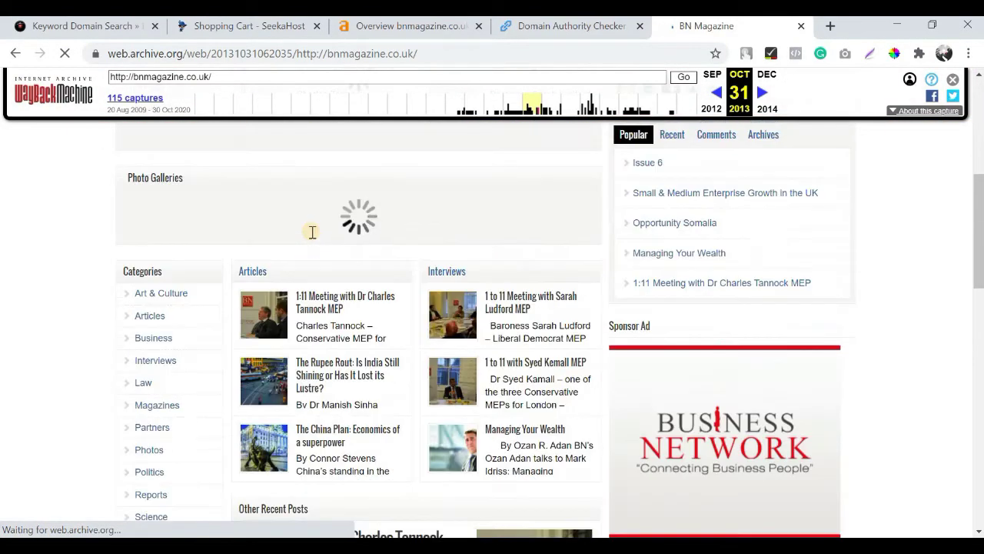
scroll(308, 218, down, 6)
scroll(307, 221, down, 2)
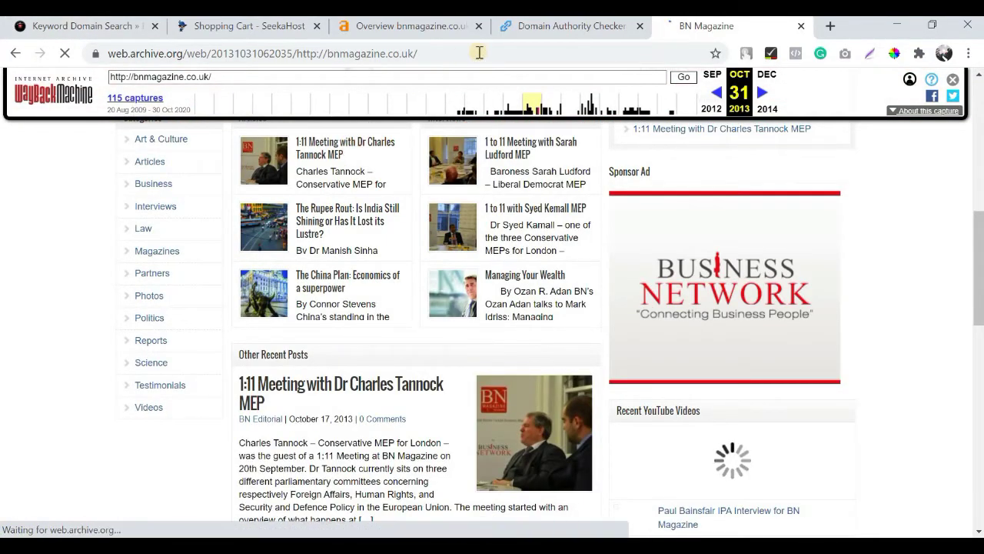
Recheck the bnmagazine.co.uk spam score in the Domain Authority Checker against its Ahrefs referring domains and the archived homepage
click(552, 31)
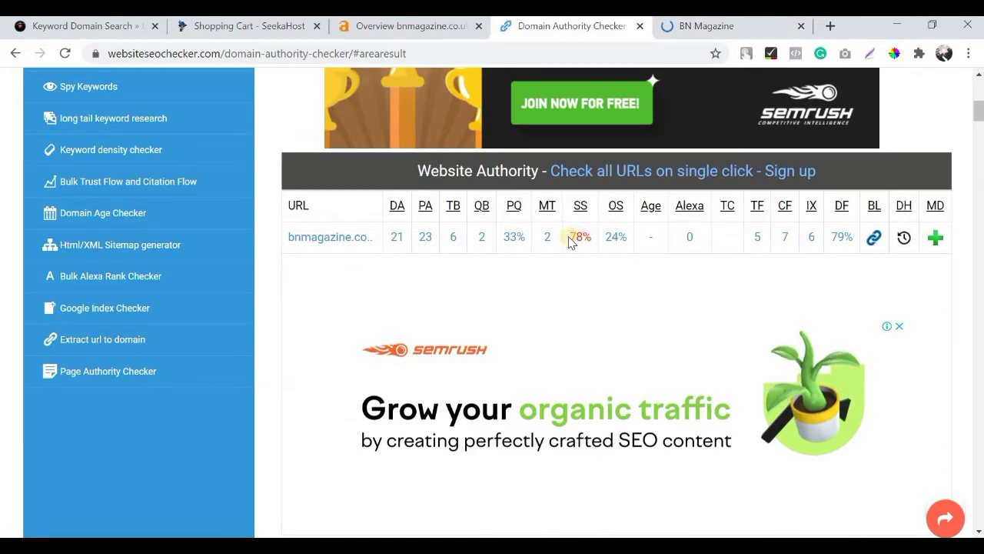
click(400, 29)
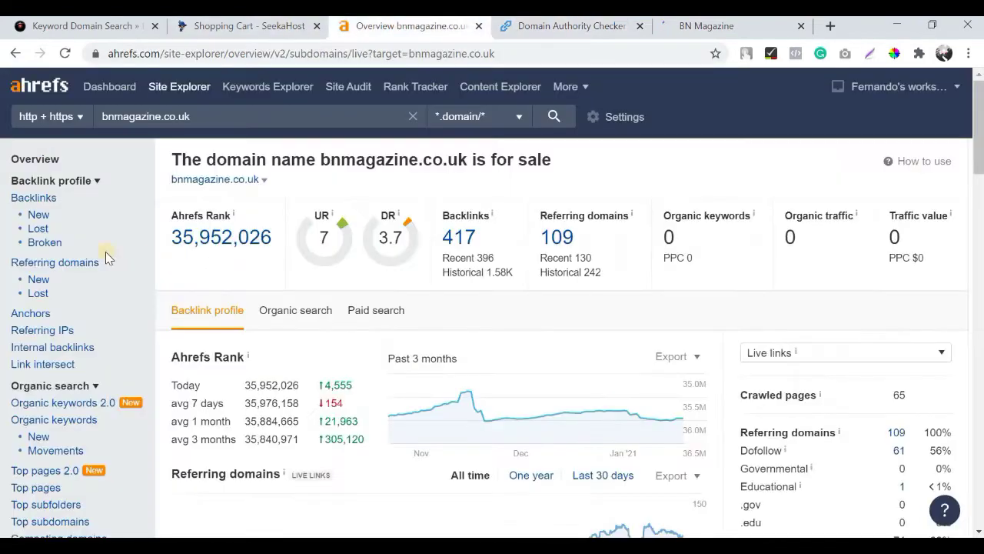
click(77, 262)
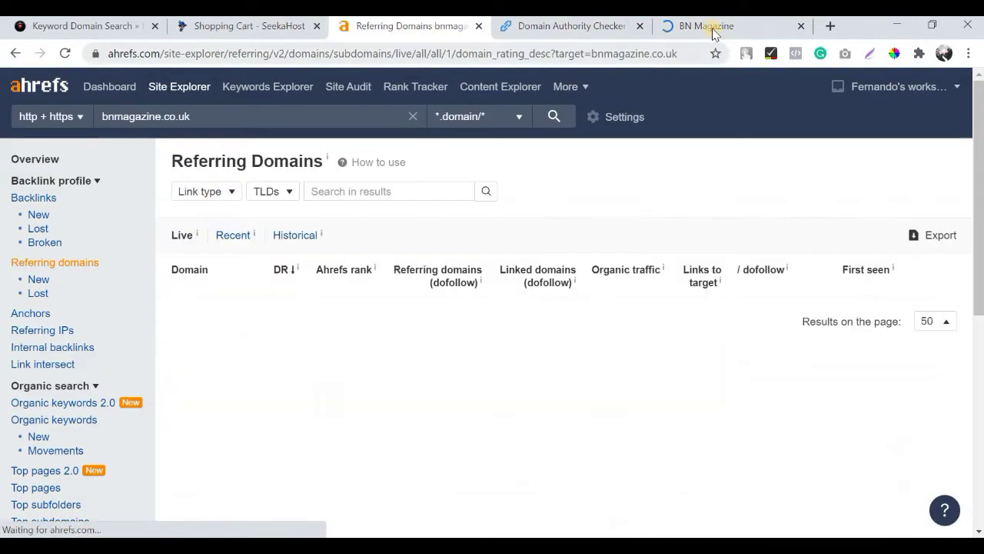
click(712, 29)
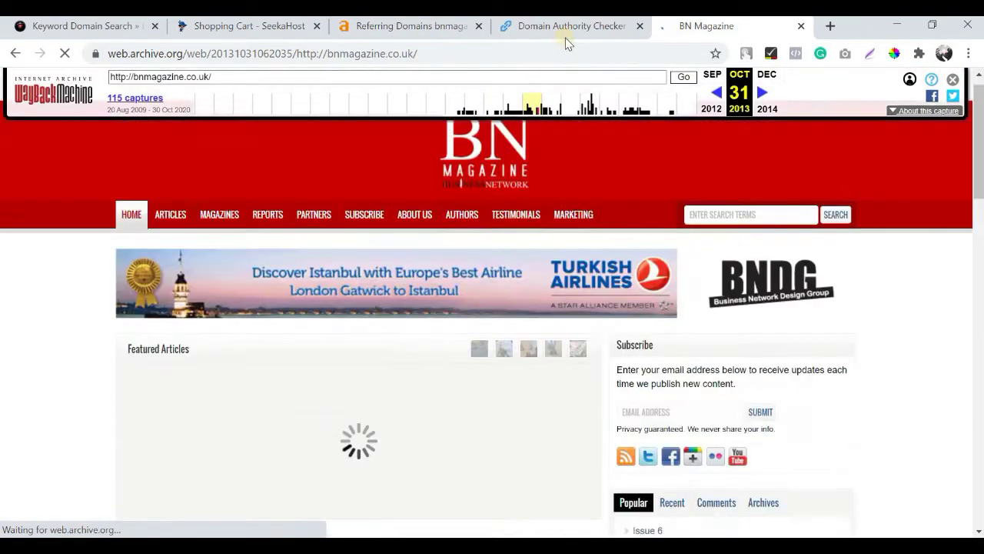
click(565, 29)
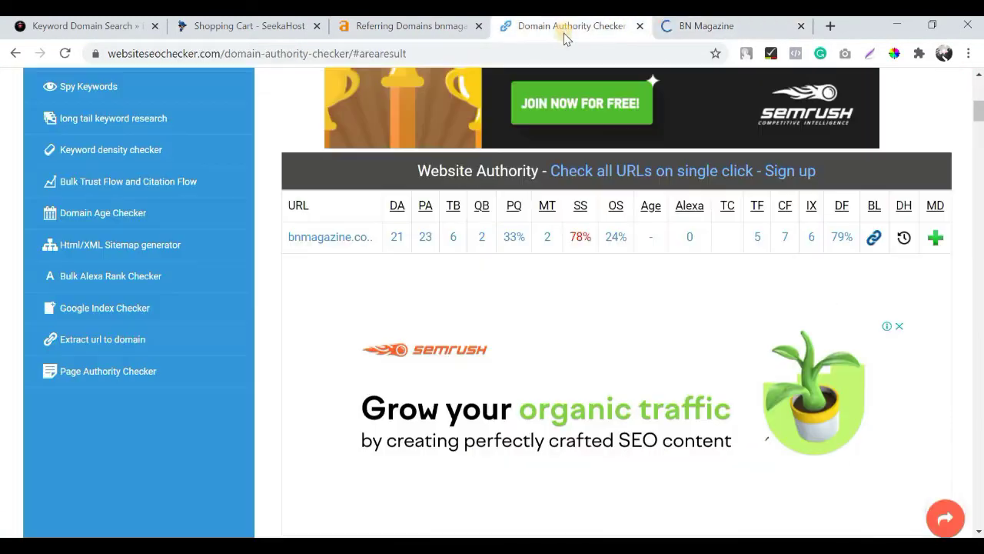
Switch to the SeekaHost domain registration page, add bnmagazine.co.uk to the cart and proceed to checkout
click(253, 23)
scroll(65, 116, up, 2)
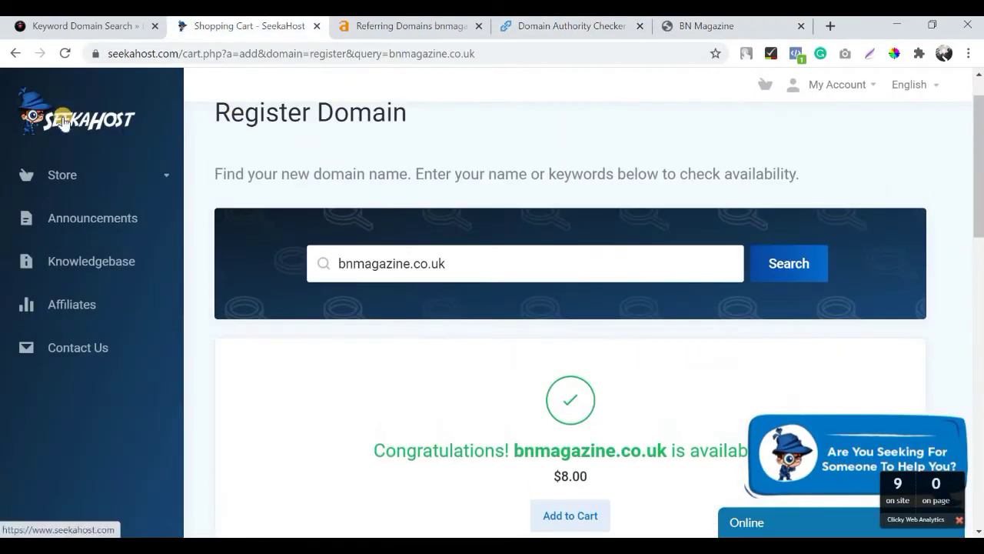
scroll(570, 366, down, 2)
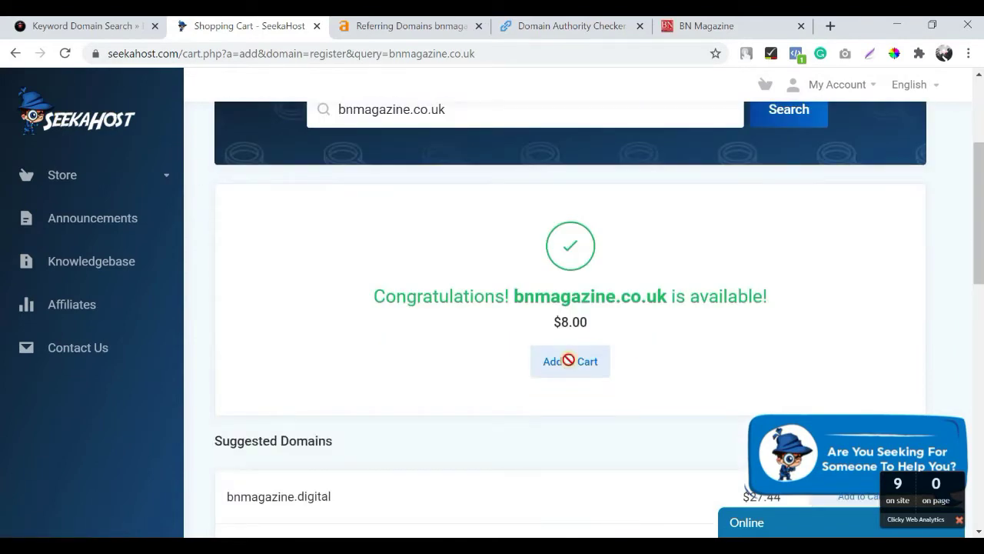
click(570, 361)
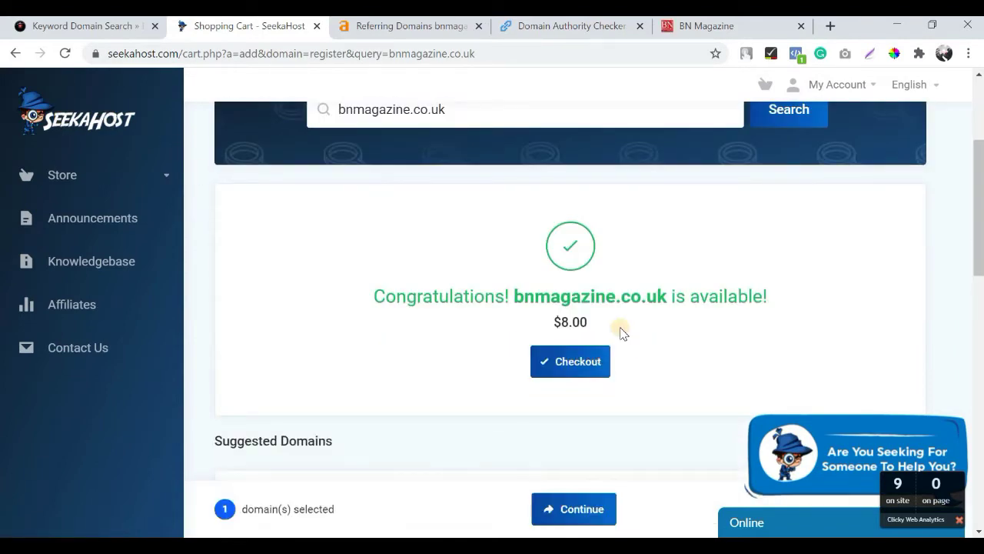
scroll(622, 336, down, 1)
click(572, 300)
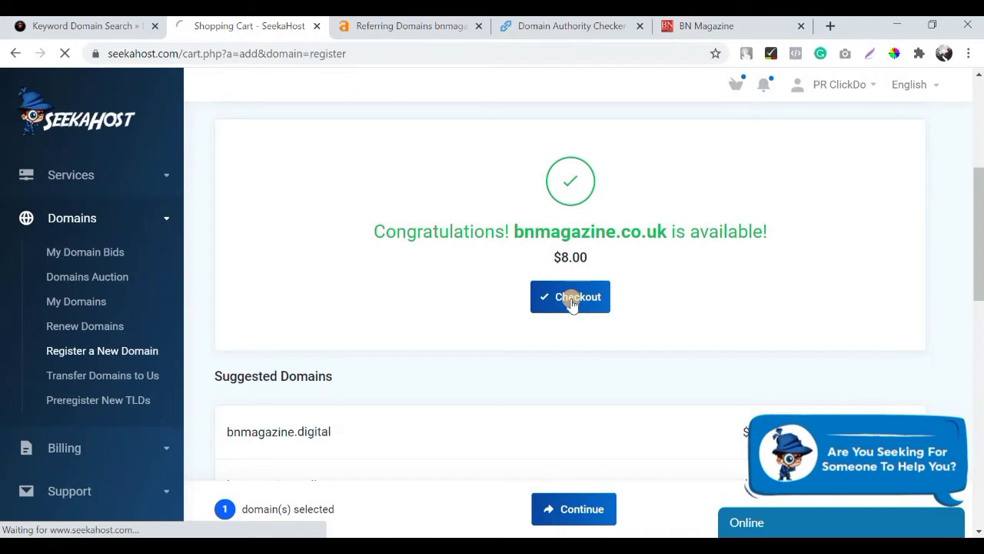
Review the registration options for bnmagazine.co.uk, keep the default SeekaHost nameservers and continue to the order review
scroll(569, 300, down, 1)
scroll(572, 300, down, 7)
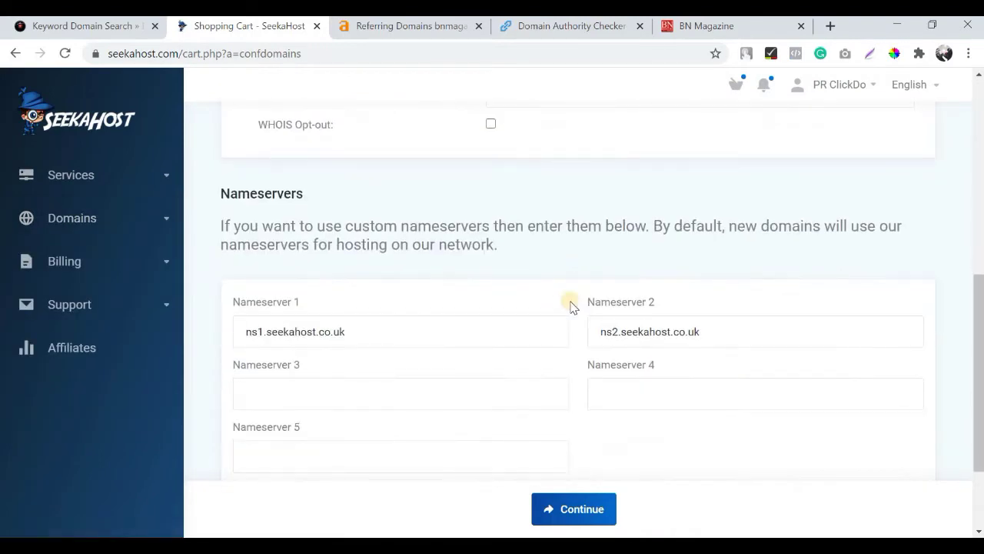
scroll(569, 308, up, 4)
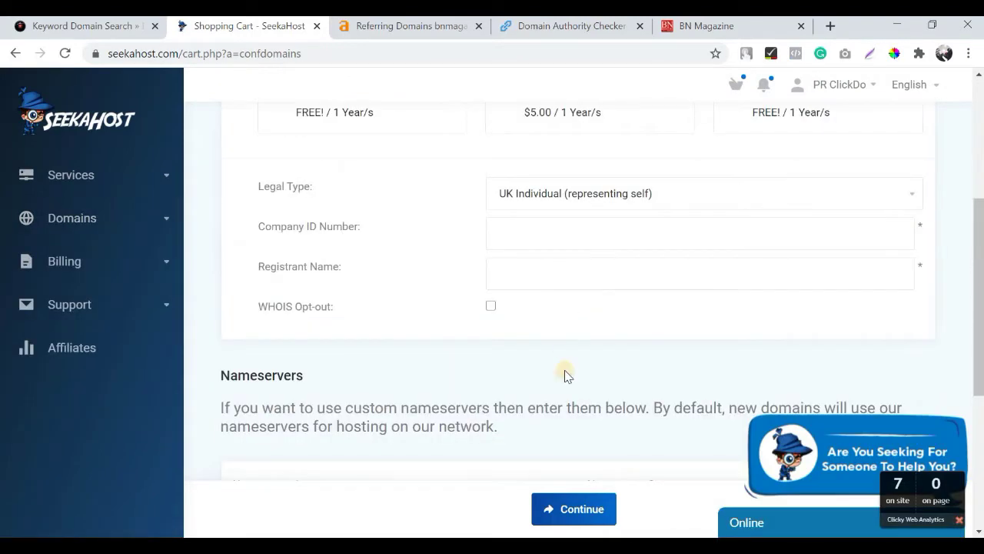
scroll(561, 361, up, 1)
click(557, 344)
click(588, 519)
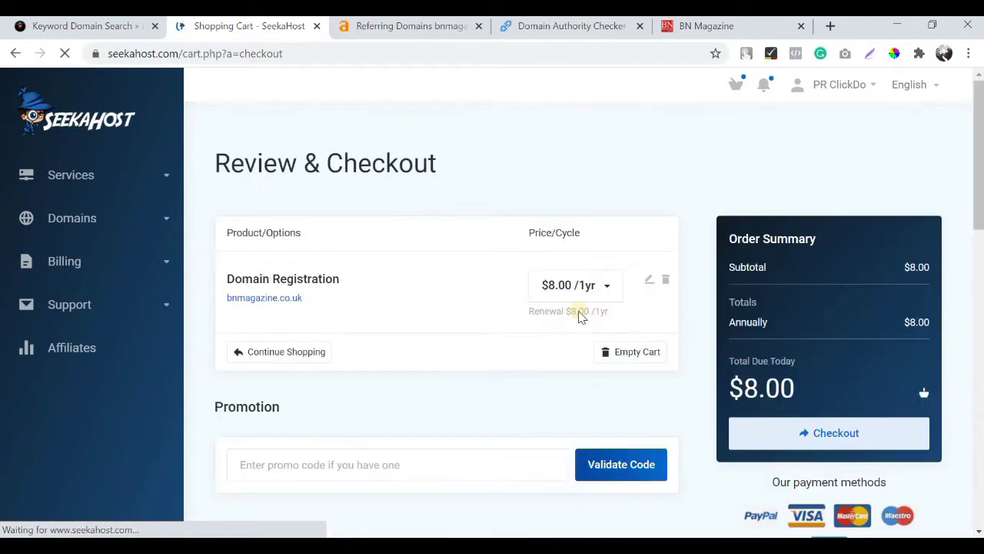
Check out the domain order with the default registrant contact and PayPal, logging in to PayPal to pay $8.00 USD
scroll(558, 302, down, 10)
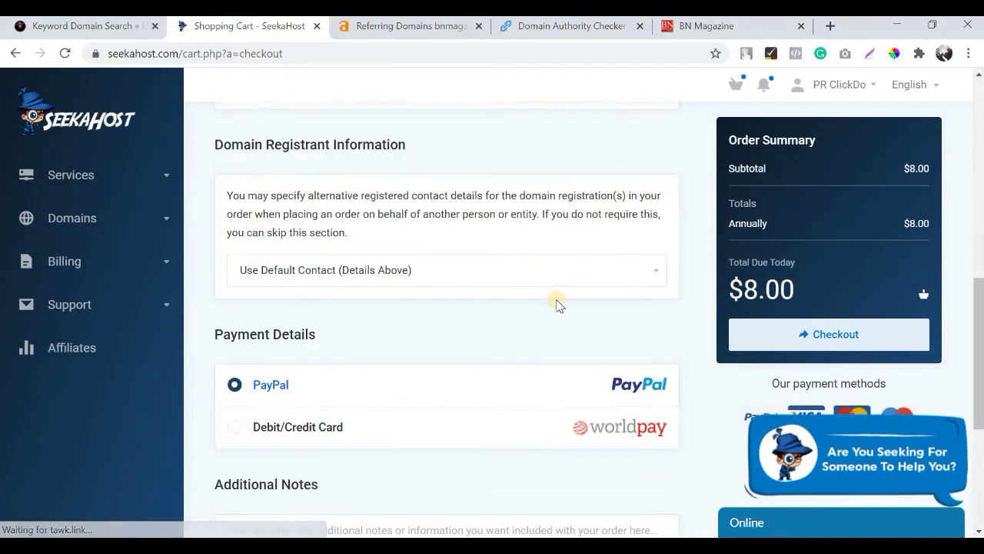
click(220, 339)
click(795, 336)
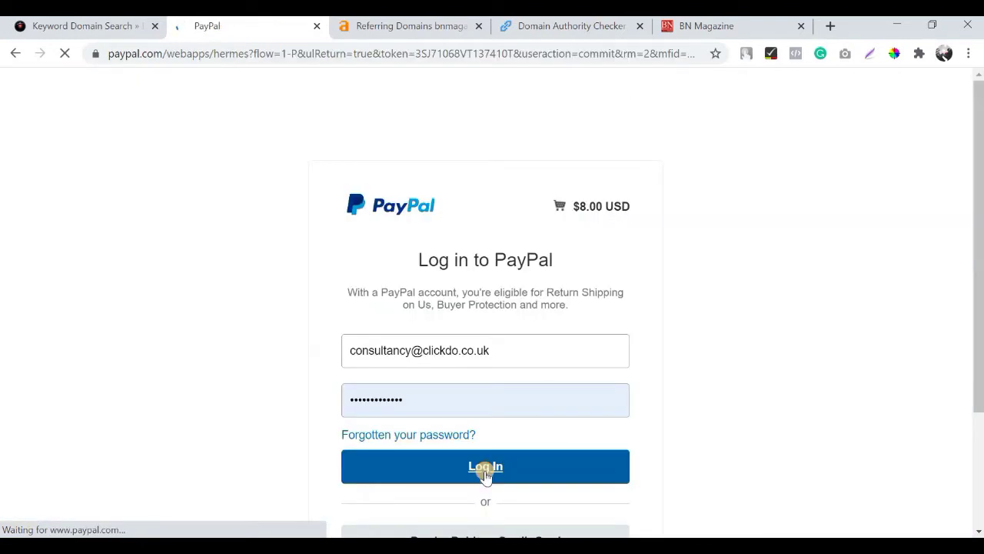
click(485, 471)
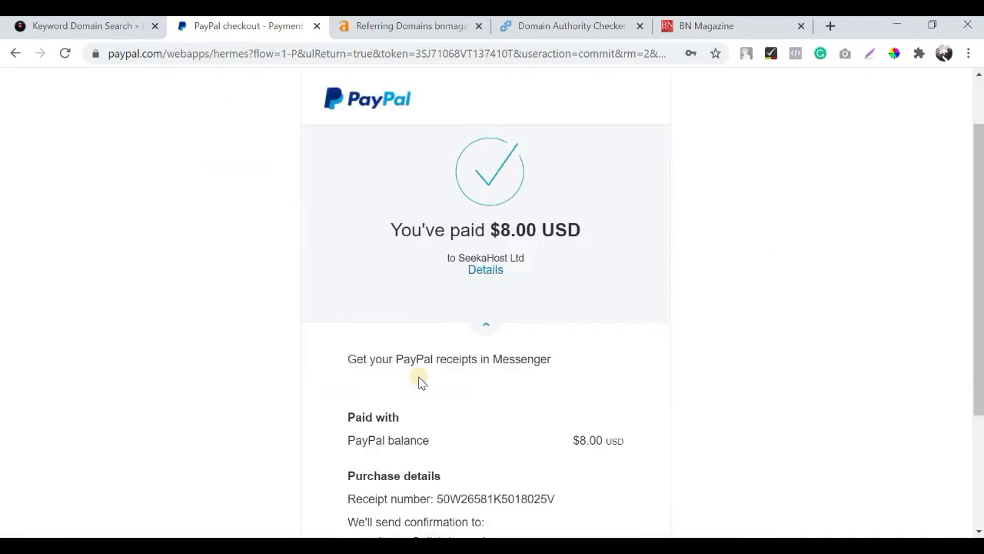
Review the PayPal payment receipt and return to the merchant's order confirmation page
scroll(419, 382, down, 3)
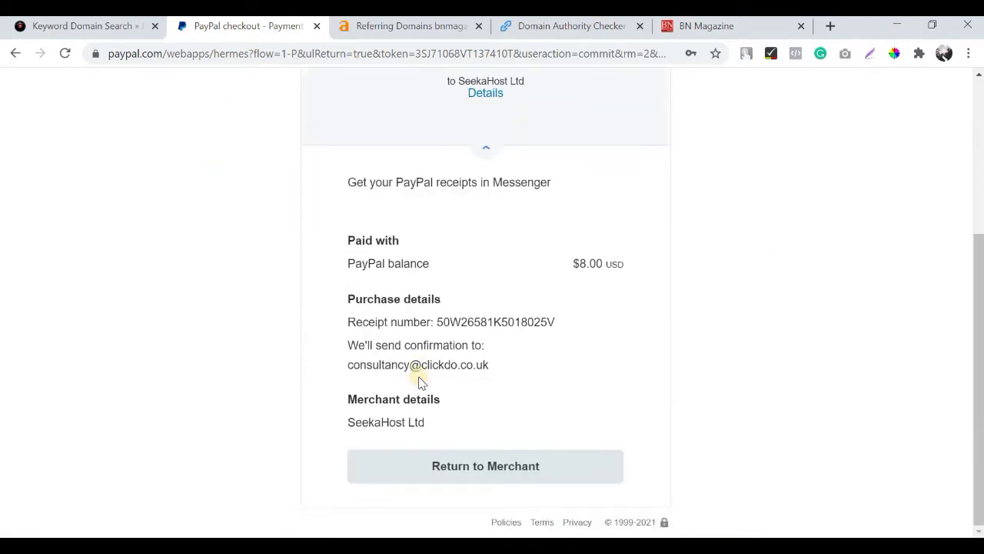
scroll(419, 382, up, 3)
scroll(419, 382, down, 3)
scroll(419, 382, down, 1)
scroll(419, 383, up, 3)
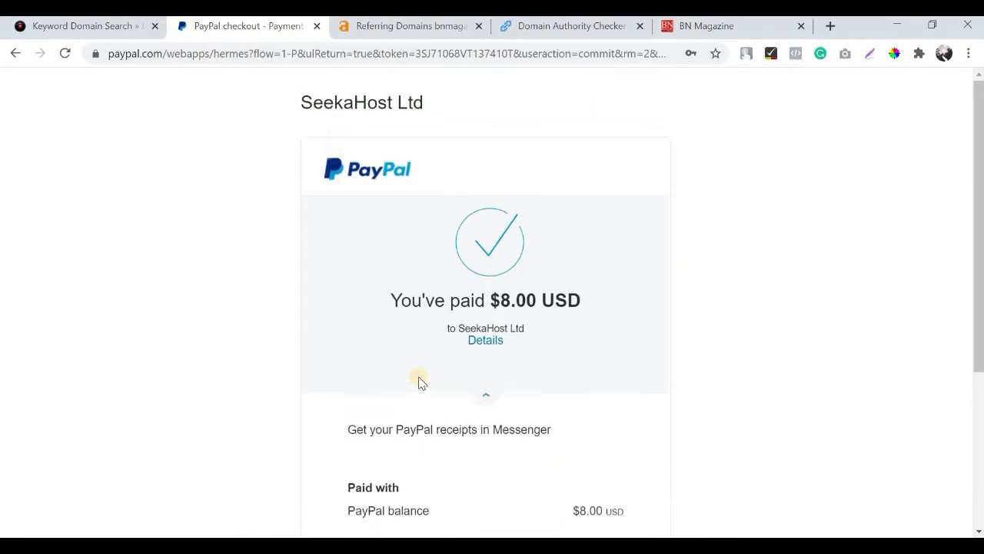
scroll(419, 382, down, 3)
click(494, 465)
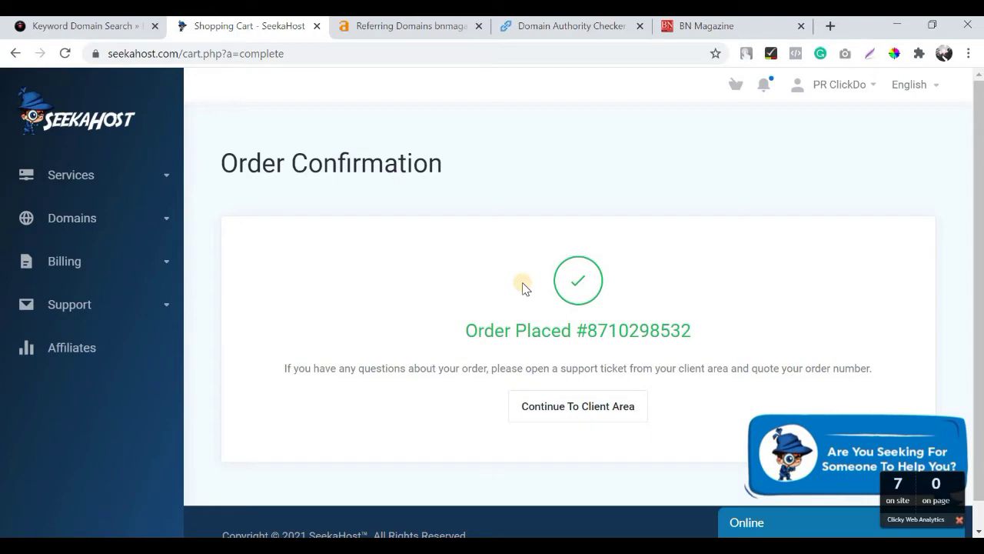
Load seekahost.app in place of the domain authority checker and close the archived BN Magazine page
click(564, 29)
click(563, 52)
text(seek)
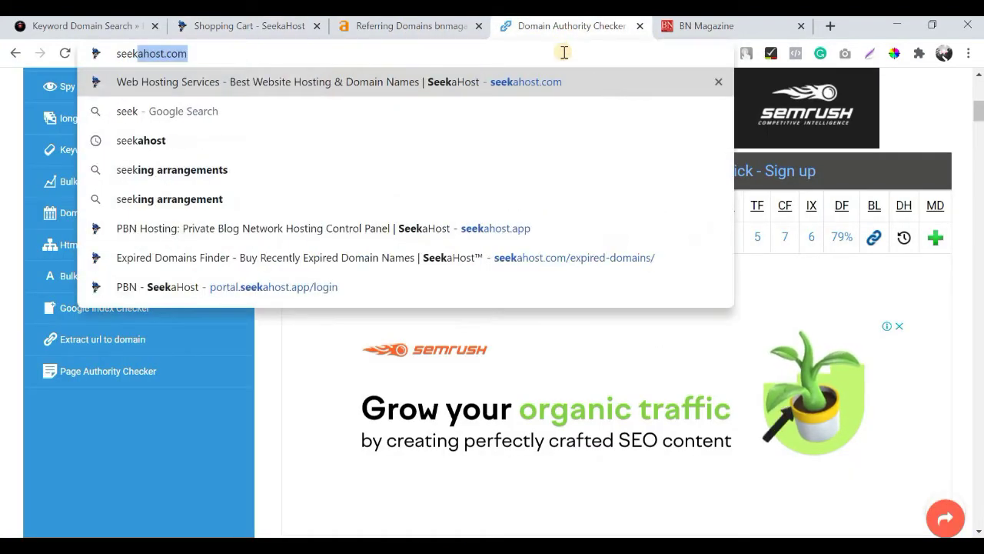
text(ahost.co)
key(BackSpace)
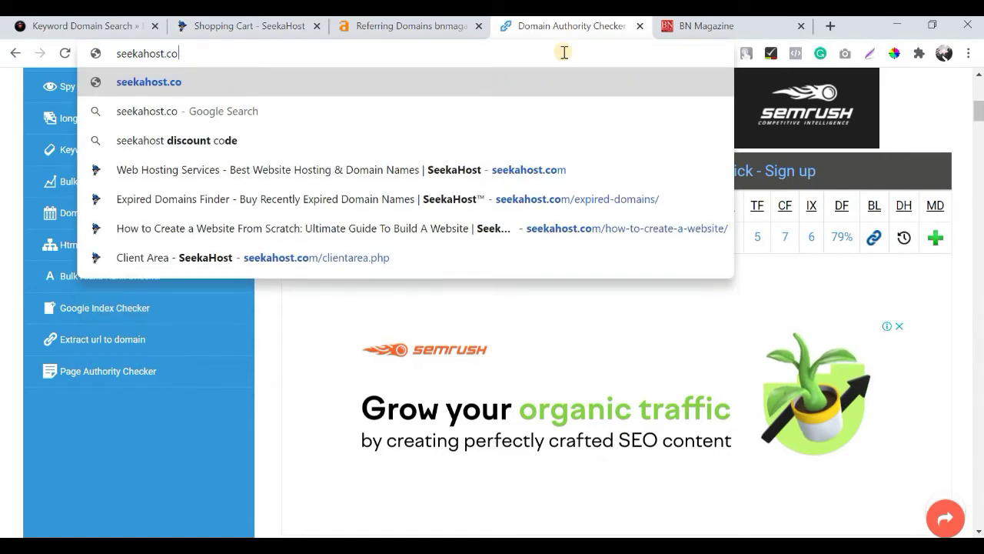
key(BackSpace)
key(BackSpace)
text(app)
key(Return)
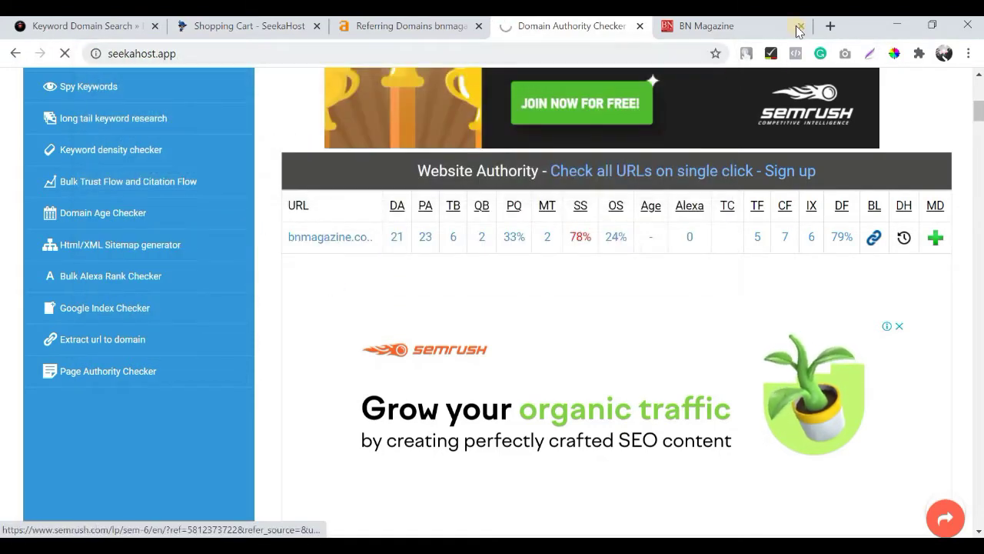
click(799, 27)
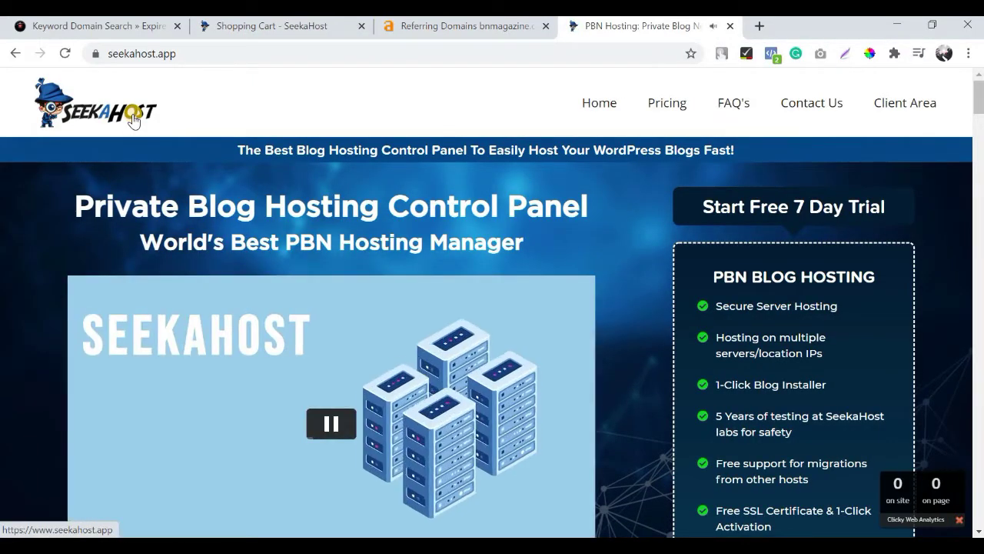
Pause the promo video, open the PBN hosting client area and sign in with the saved credentials
click(339, 290)
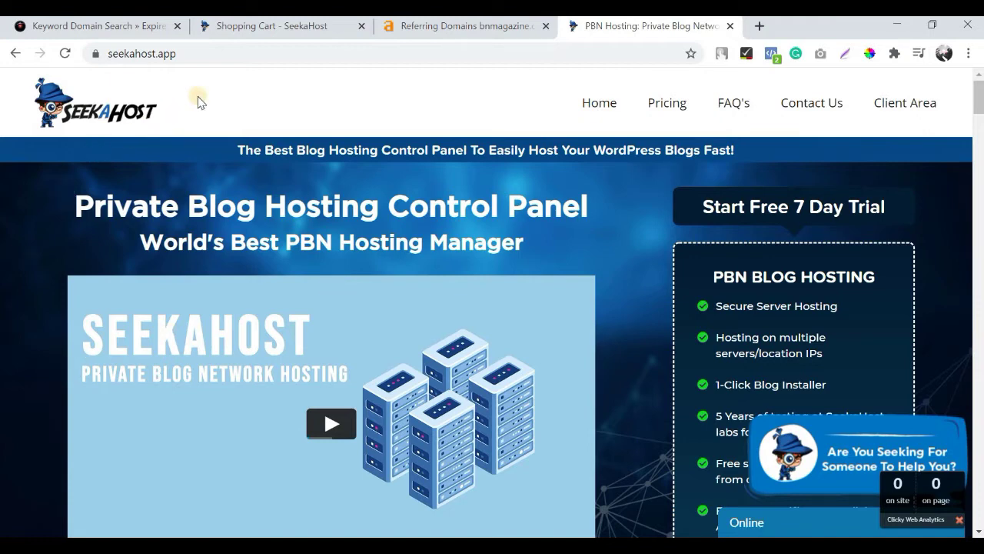
click(906, 107)
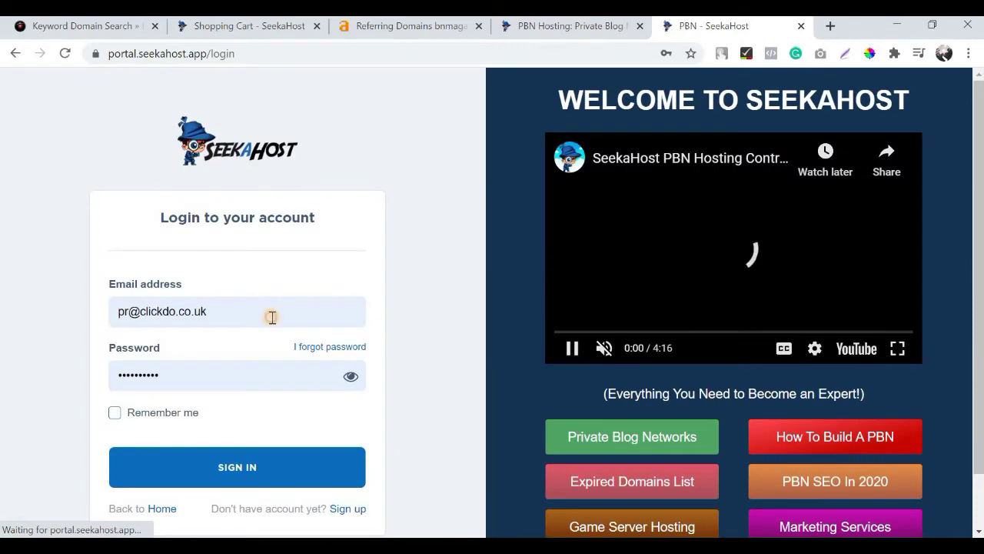
double_click(272, 317)
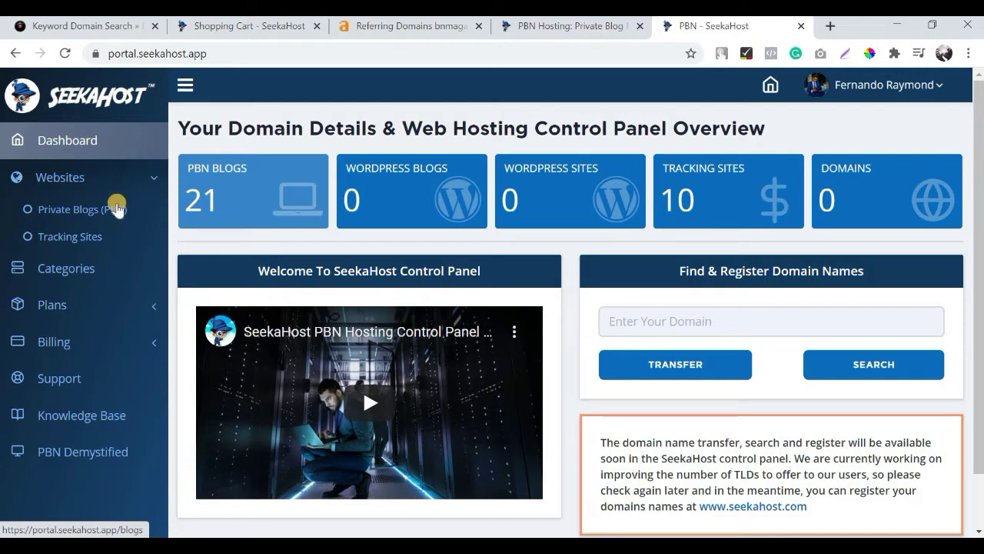
Examine the PBN hosting plans with their prices and blog limits, and return to the control panel dashboard
click(102, 304)
click(87, 346)
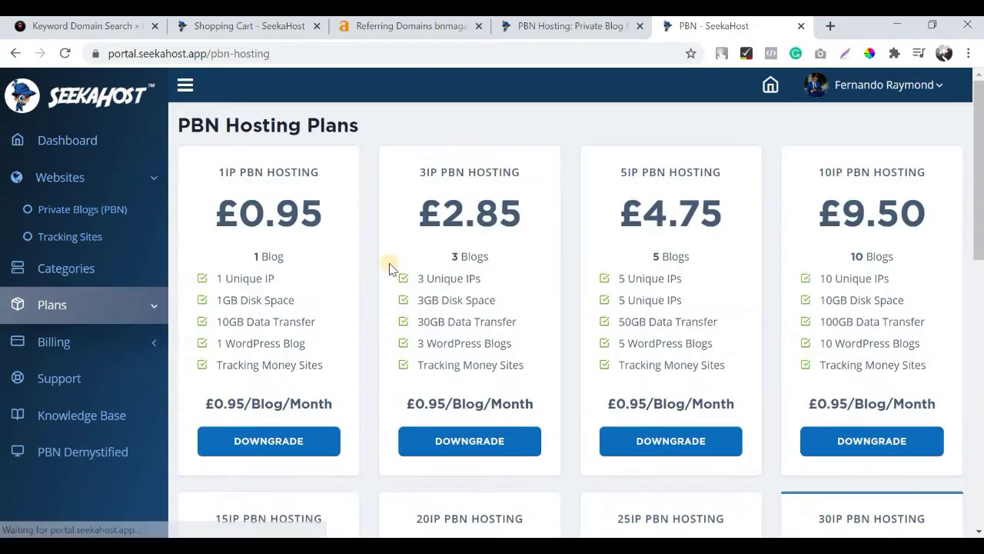
scroll(391, 264, down, 2)
scroll(325, 253, up, 2)
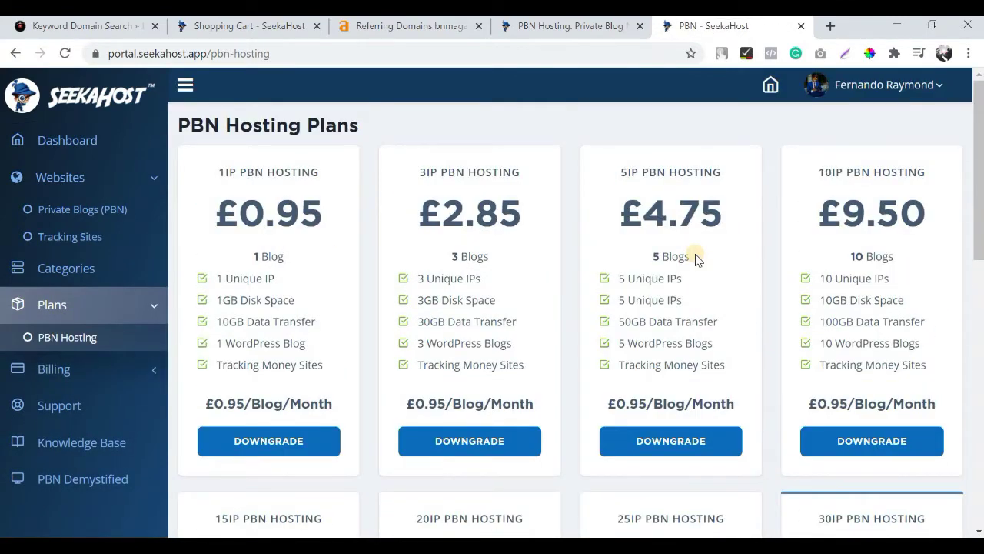
scroll(698, 260, down, 1)
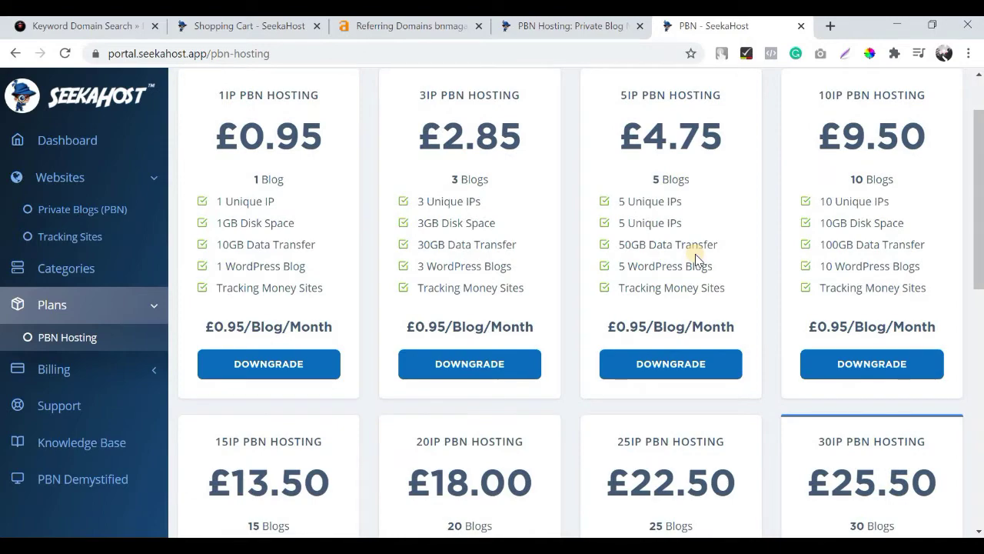
scroll(696, 260, down, 6)
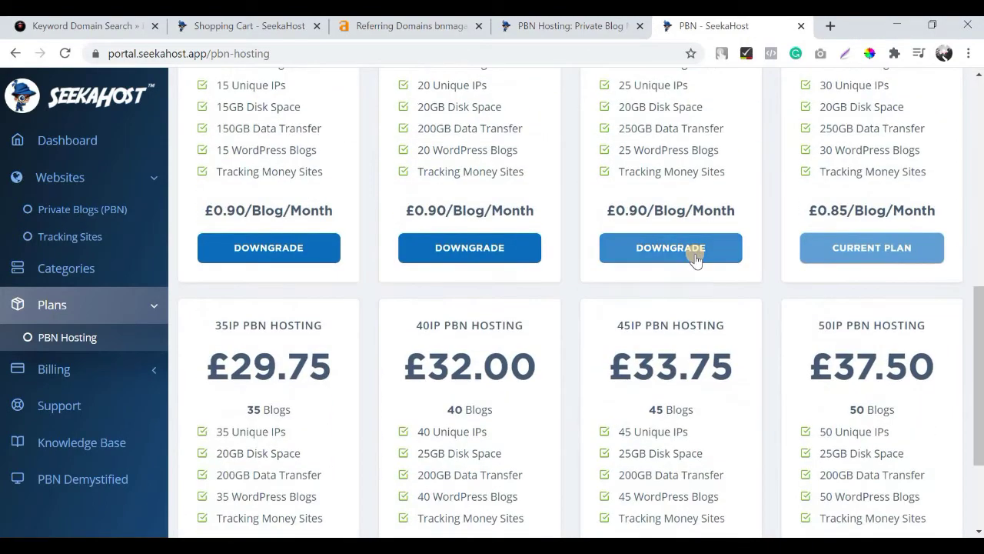
scroll(696, 259, up, 4)
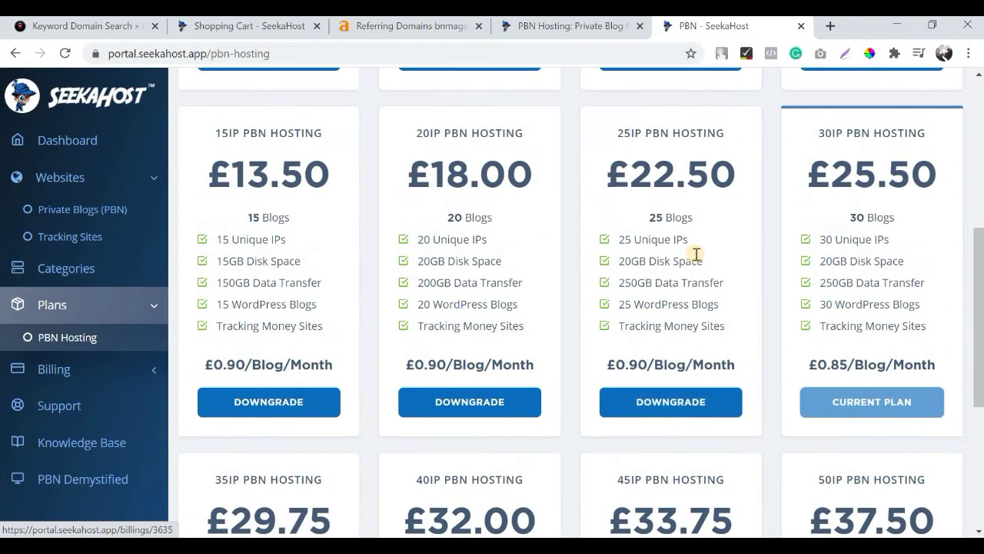
scroll(695, 259, up, 3)
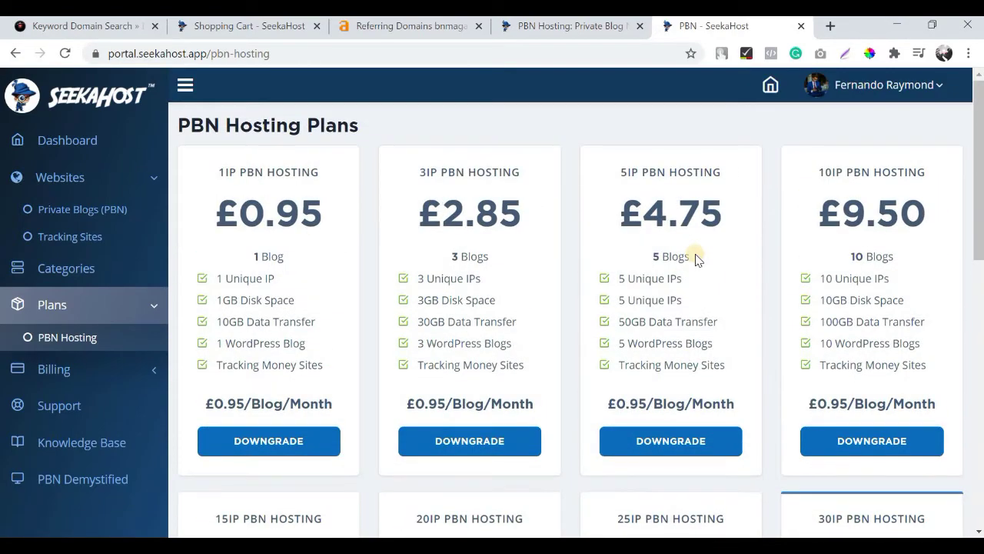
click(88, 147)
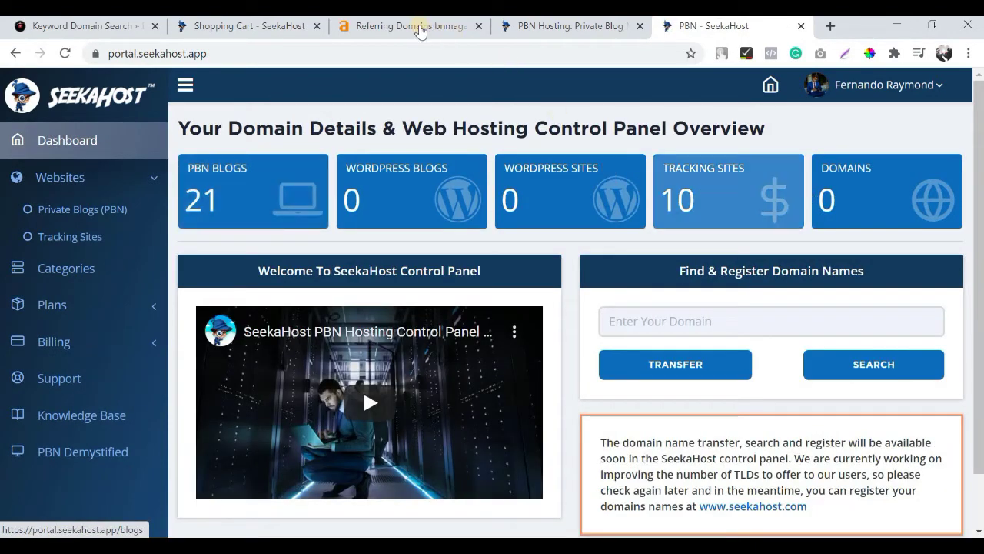
Select the domain name bnmagazine.co.uk in Ahrefs for copying and return to the SeekaHost control panel
click(437, 27)
click(264, 27)
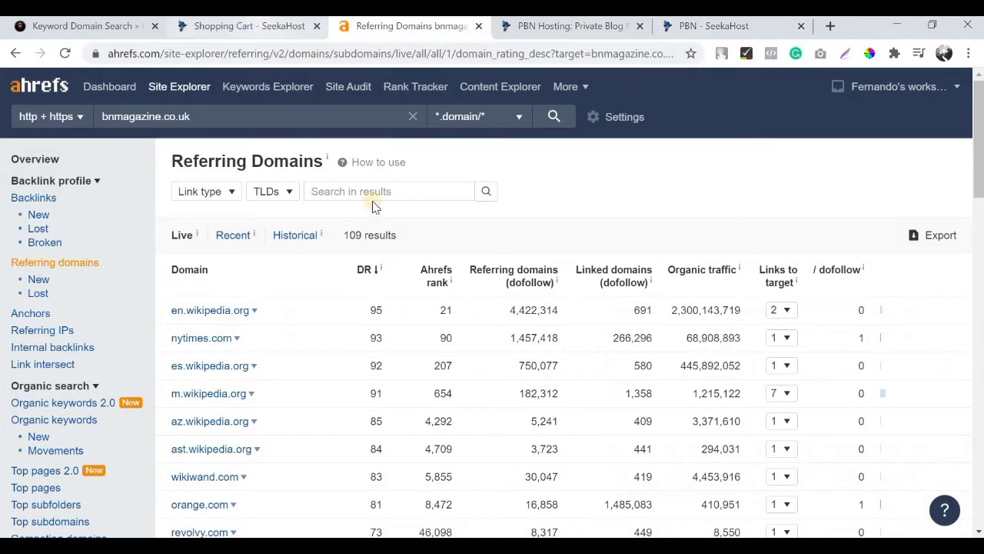
click(408, 26)
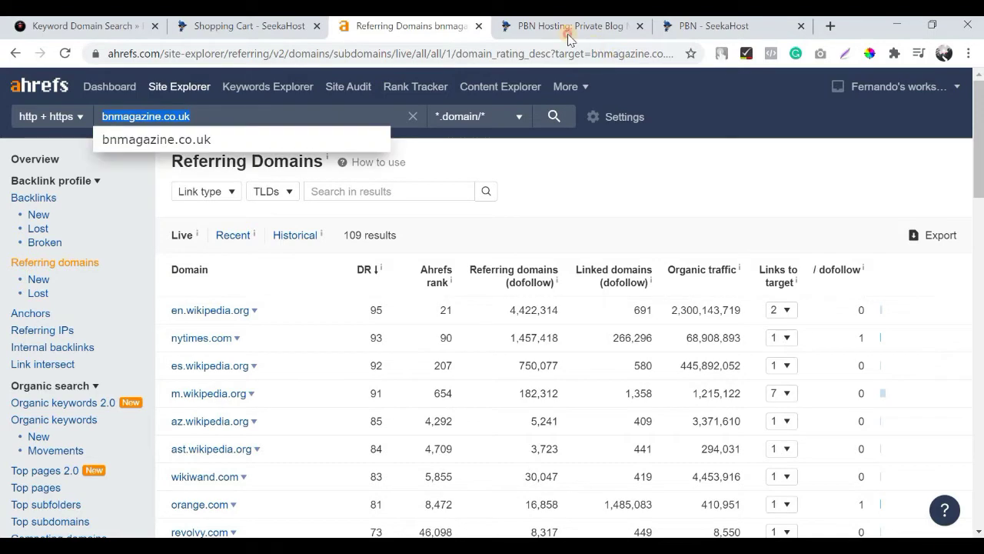
click(600, 28)
click(690, 29)
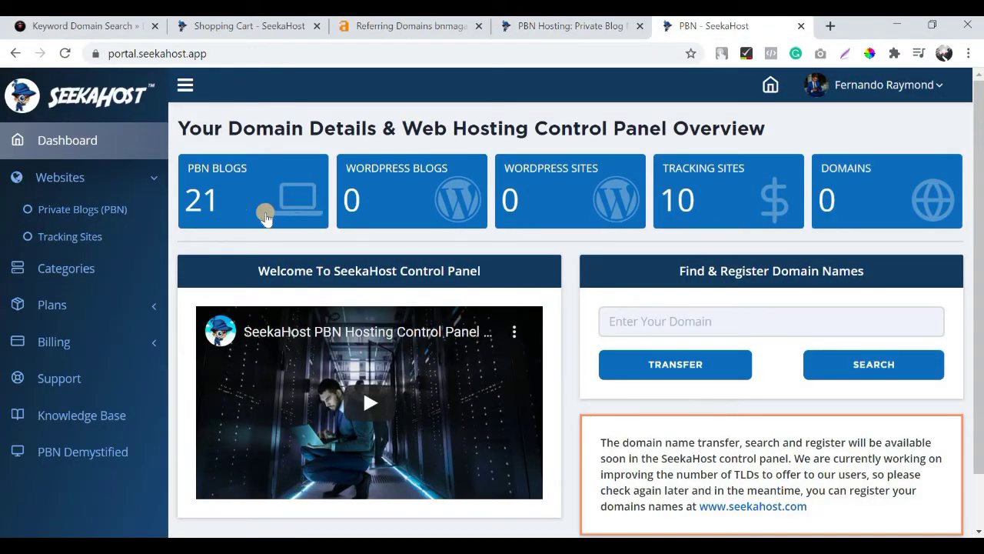
Start a new private blog and enter bnmagazine.co.uk as its domain
click(113, 214)
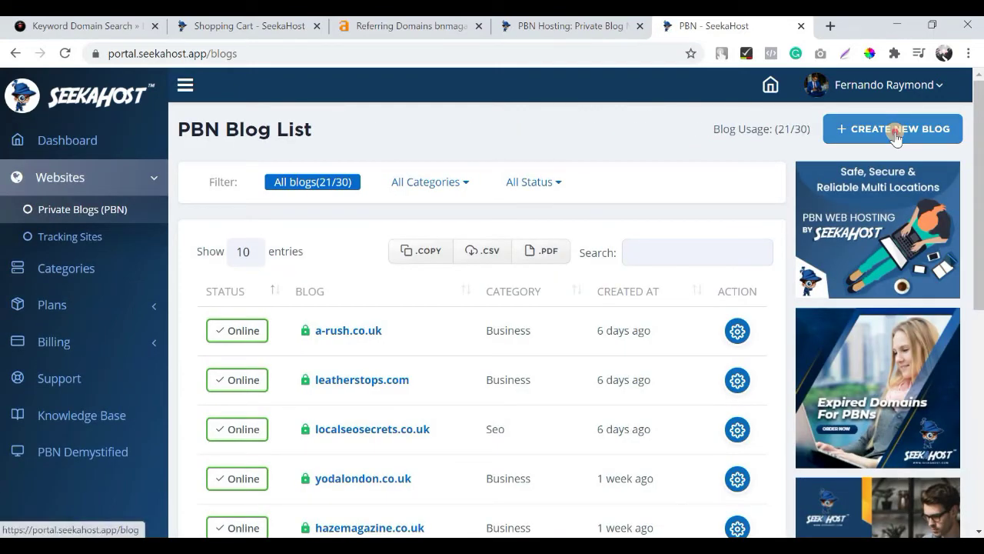
click(894, 131)
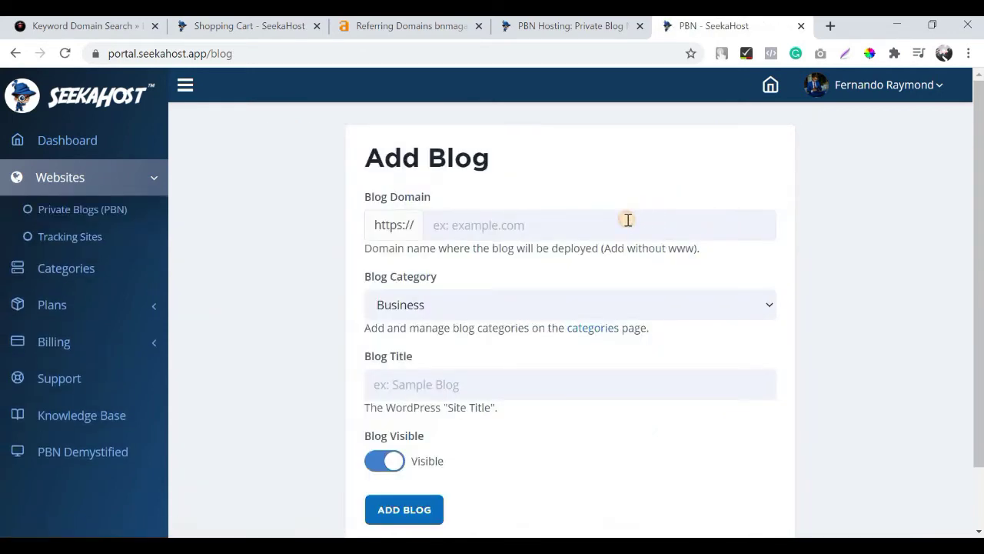
click(628, 220)
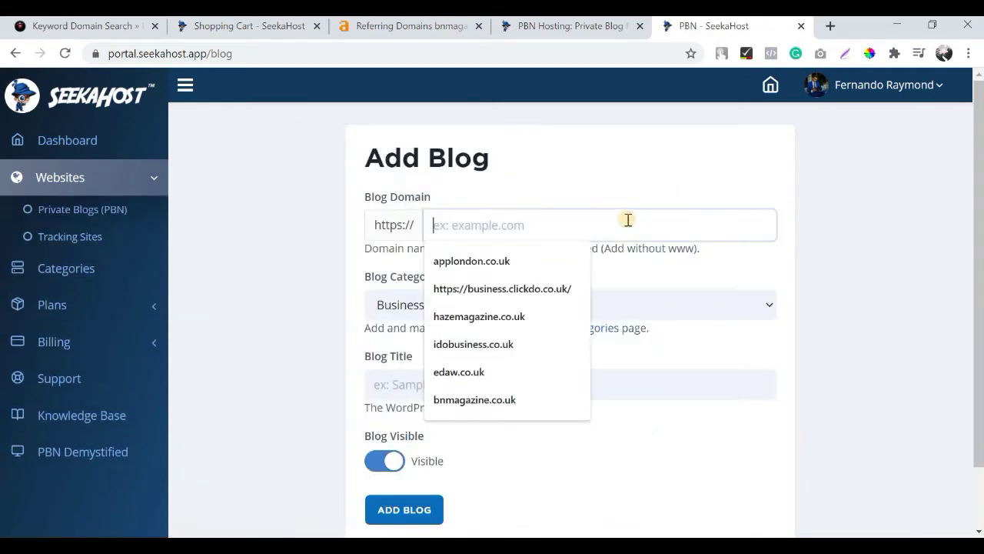
text(bnmagazine.co.uk)
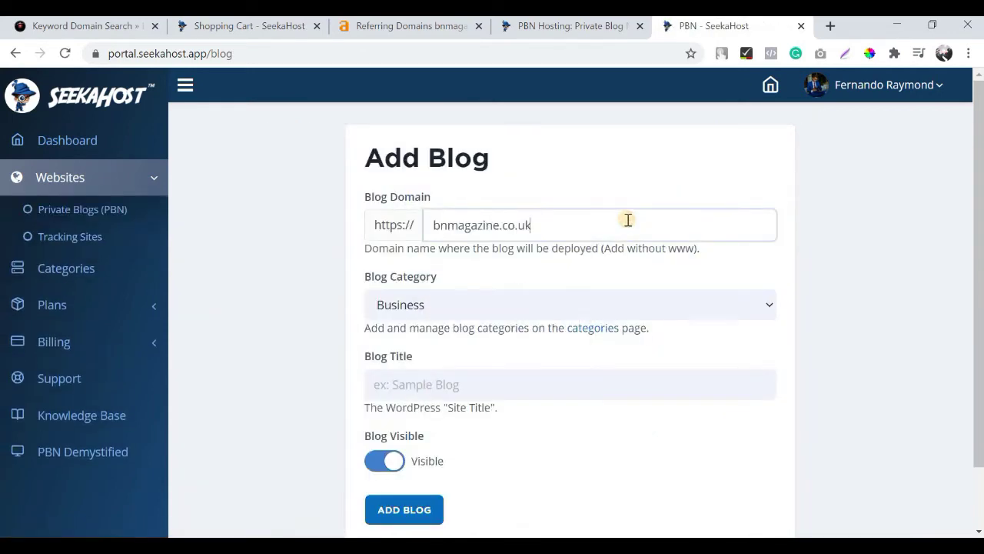
Keep the Business category, set the blog title to BN Magazine and add the blog
click(489, 312)
click(471, 303)
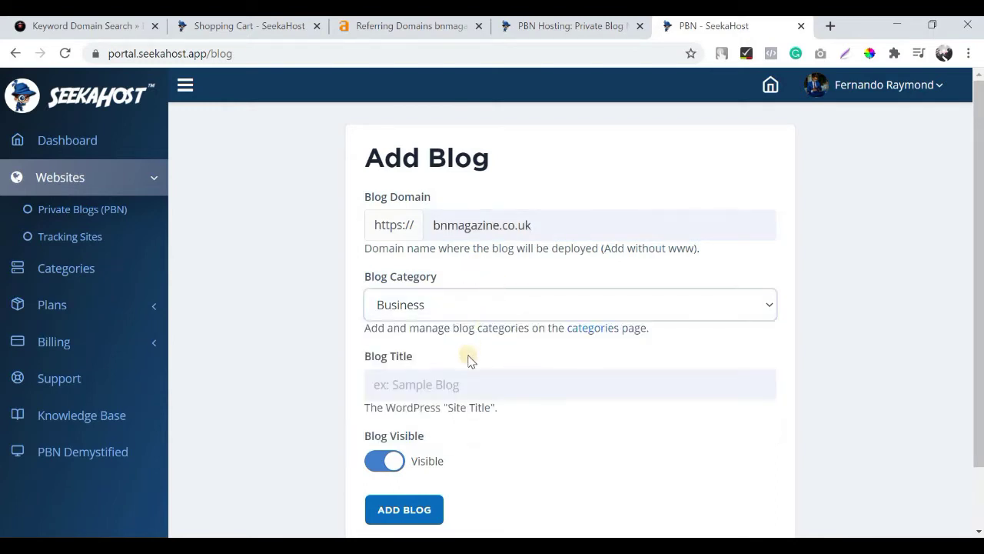
click(469, 383)
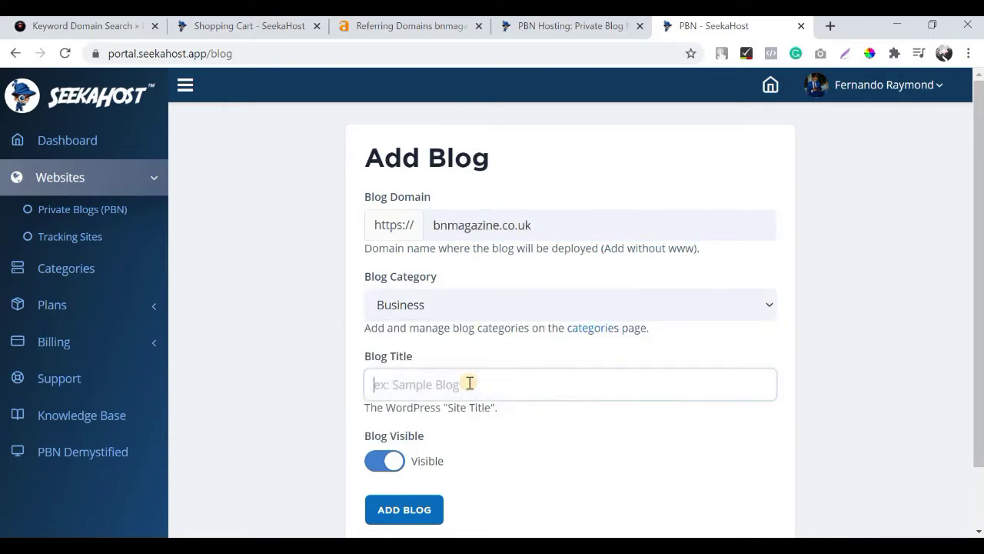
text(BN Magaine)
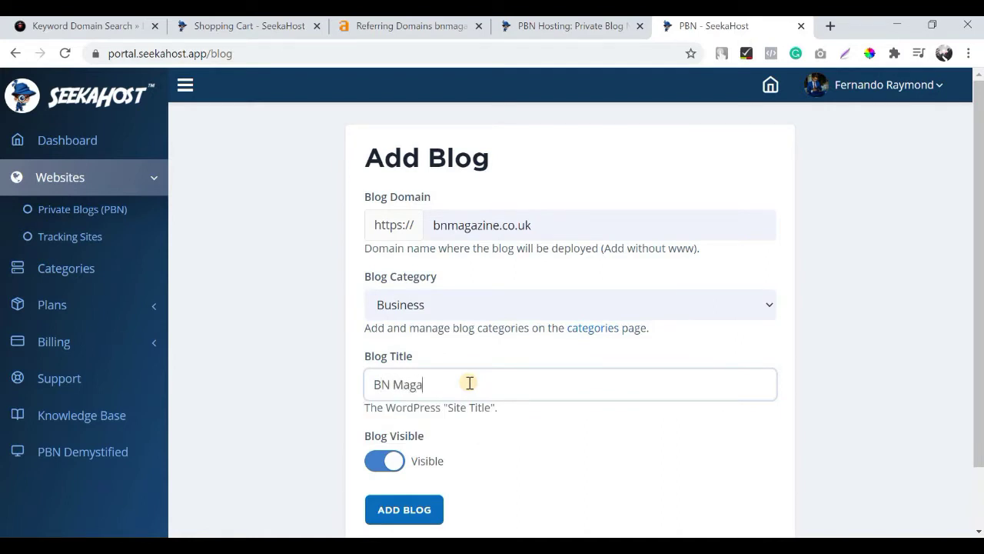
text(zine)
click(427, 508)
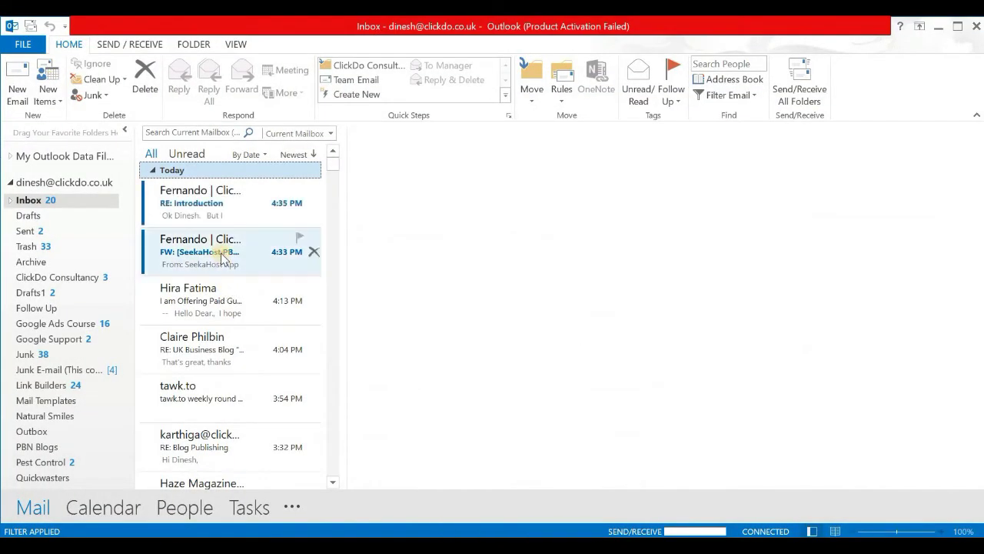
Open the forwarded New Blog Installed email for bnmagazine.co.uk in Outlook and examine its login details, nameservers and IP
click(220, 262)
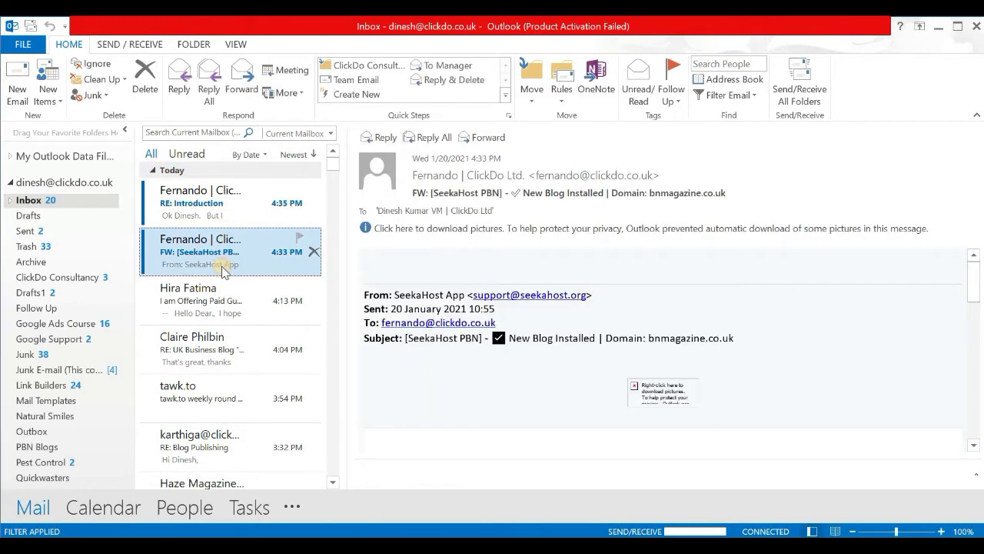
double_click(222, 268)
scroll(346, 317, down, 5)
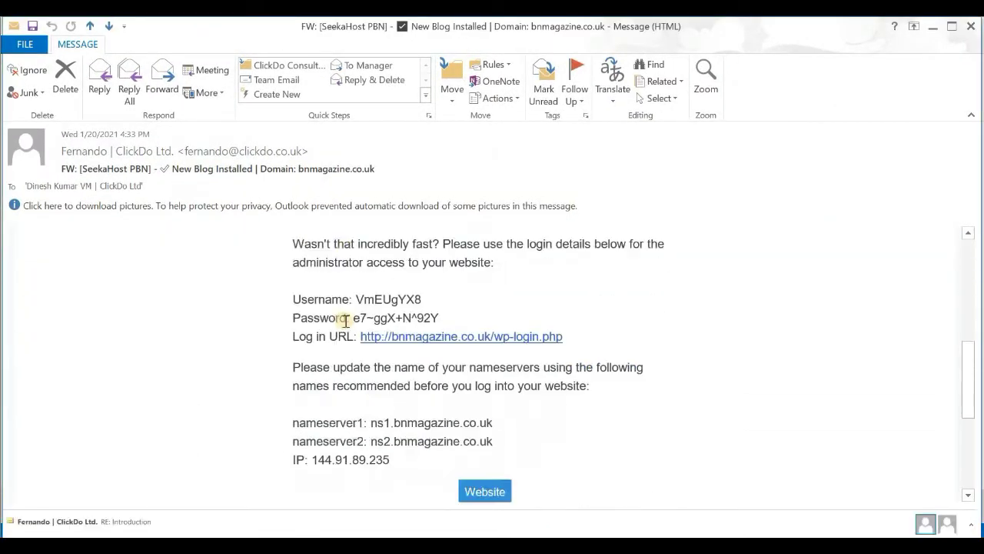
scroll(438, 331, up, 1)
scroll(377, 319, down, 1)
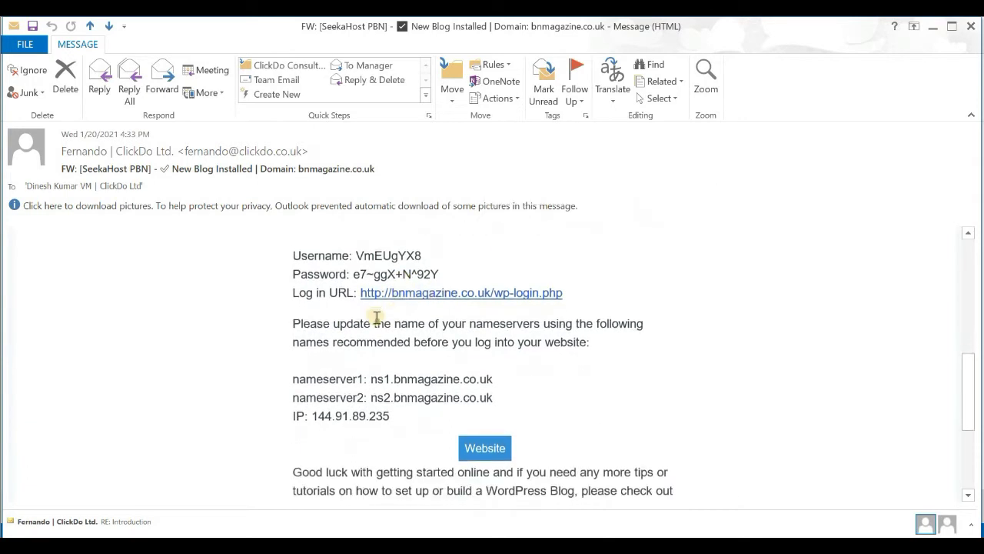
scroll(589, 319, up, 1)
scroll(465, 361, down, 1)
scroll(469, 333, down, 1)
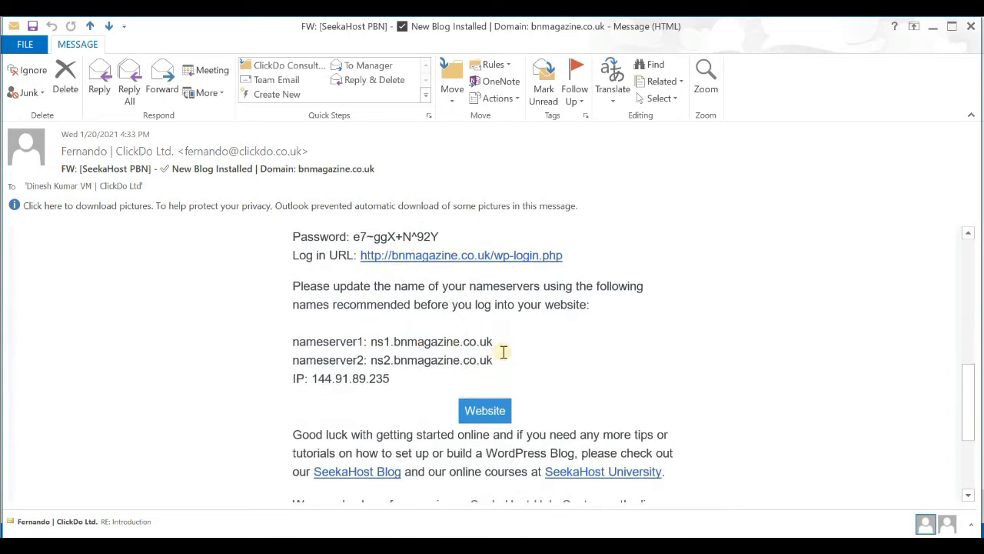
double_click(376, 340)
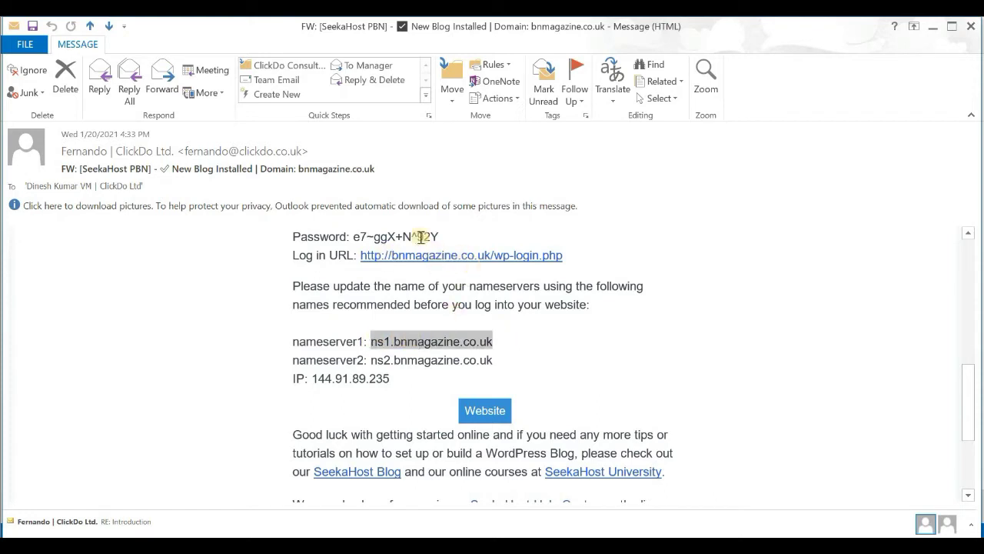
scroll(391, 291, up, 1)
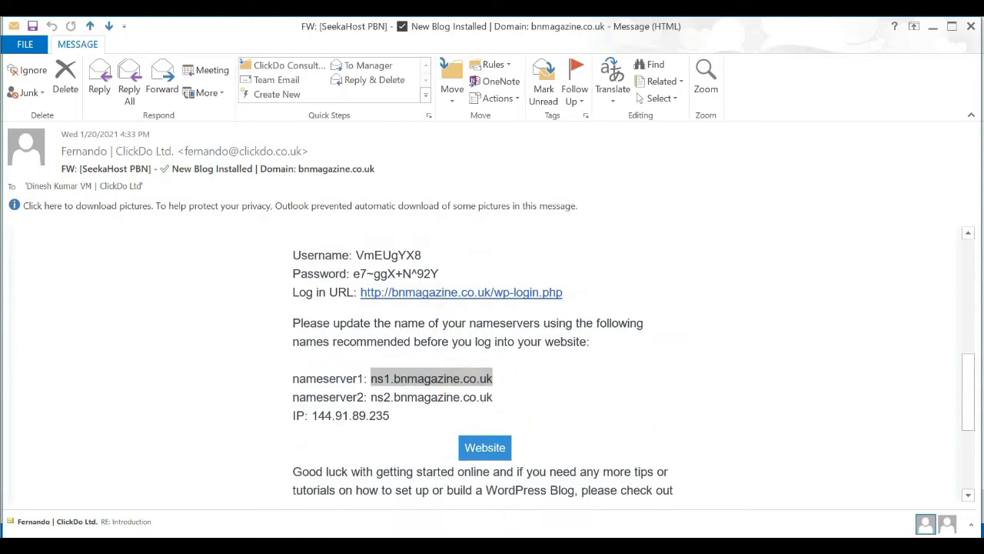
Switch back to the SeekaHost client area in the browser and open nameserver management for bnmagazine.co.uk
key(alt+Tab)
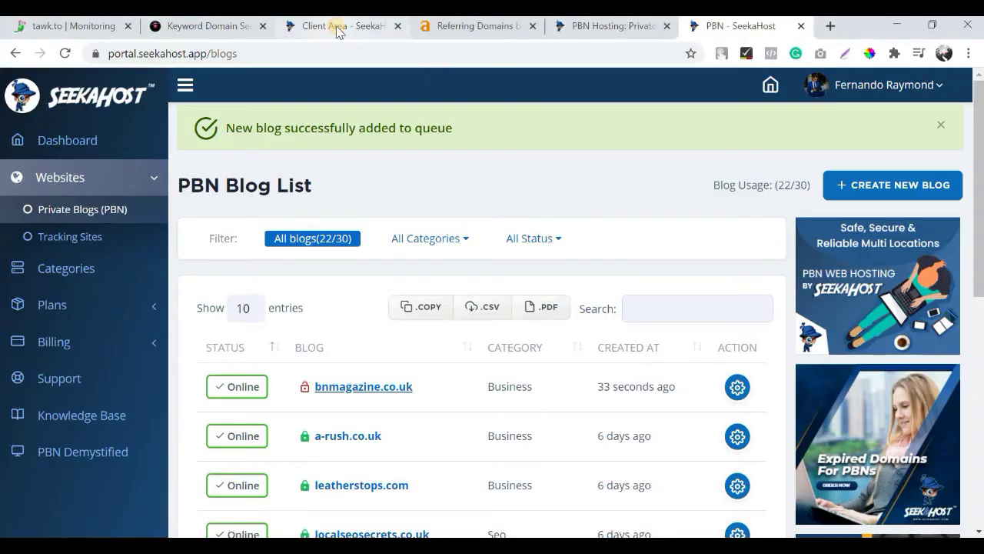
click(336, 28)
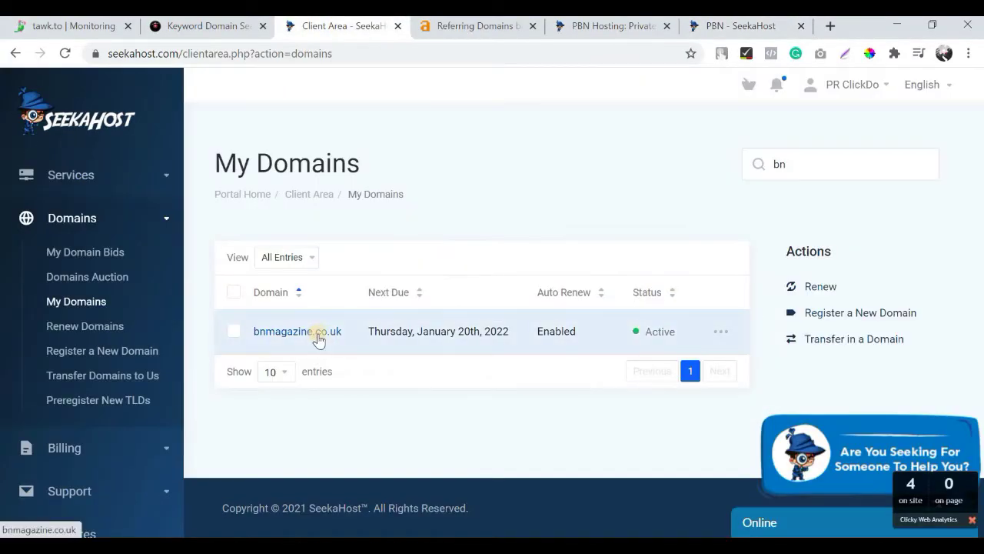
click(723, 331)
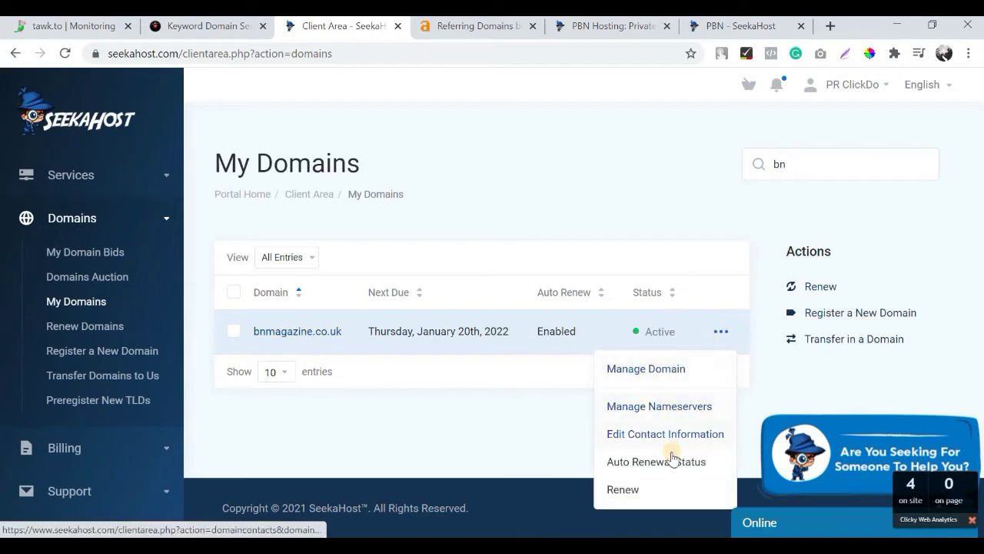
click(668, 405)
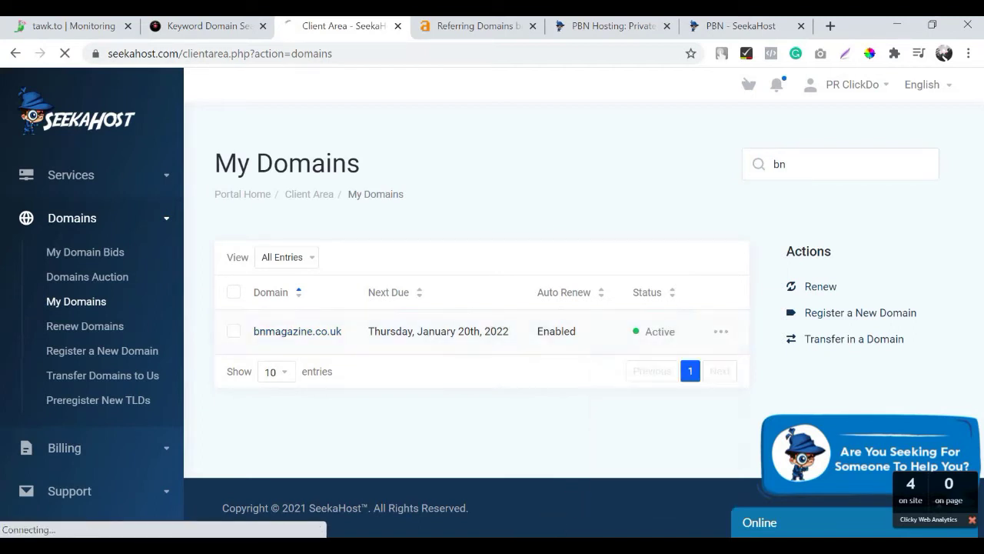
Check the nameserver names in the Outlook email, then open private nameserver registration for bnmagazine.co.uk in the browser
key(alt+Tab)
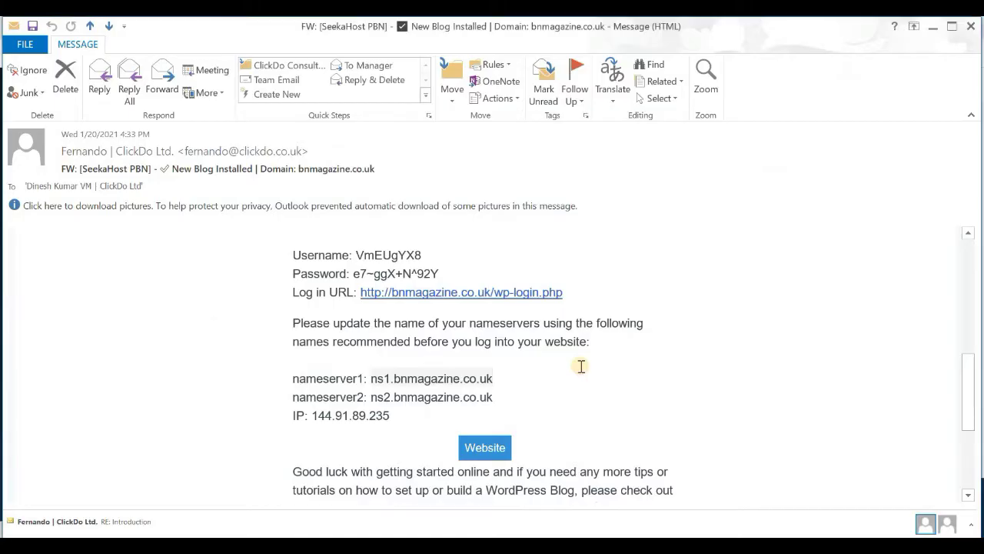
double_click(452, 380)
key(alt+Tab)
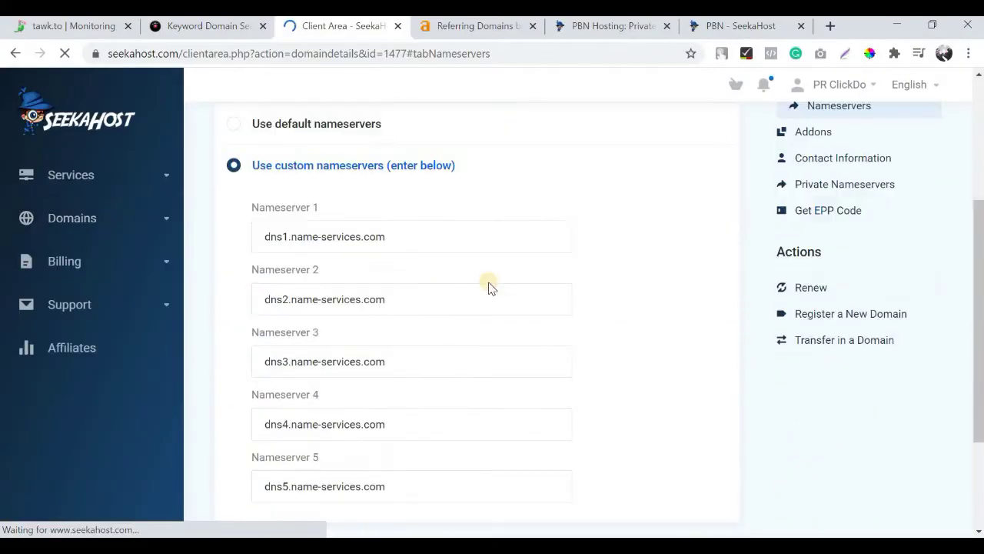
scroll(518, 296, down, 2)
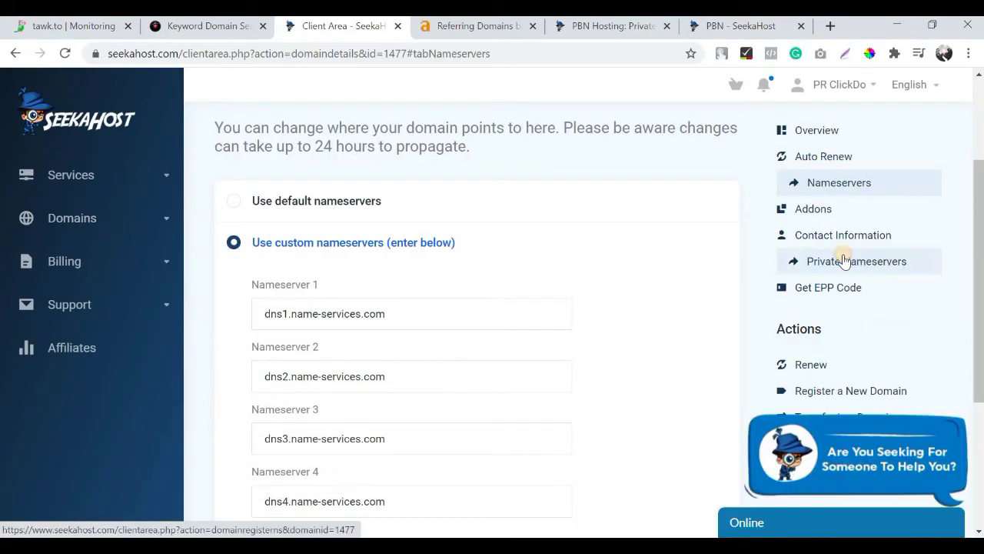
click(843, 260)
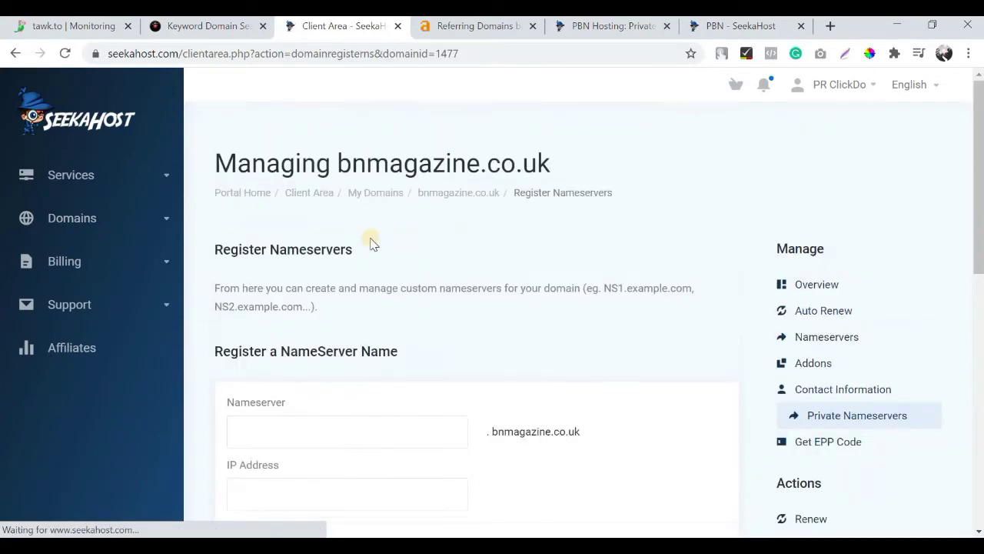
scroll(371, 239, down, 2)
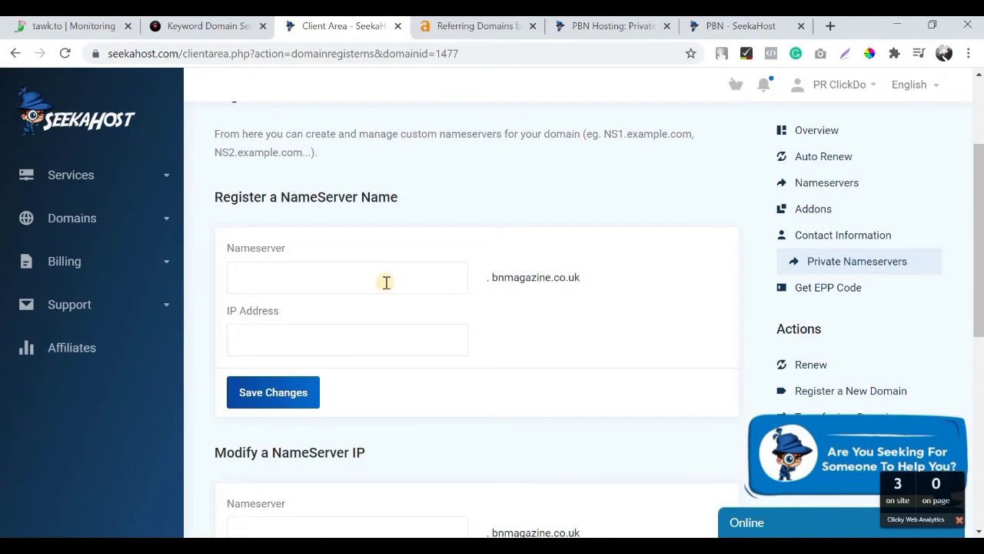
Enter ns1 as the private nameserver name and copy the IP address 144.91.89.235 from the New Blog Installed email in Outlook
click(386, 282)
text(ns1)
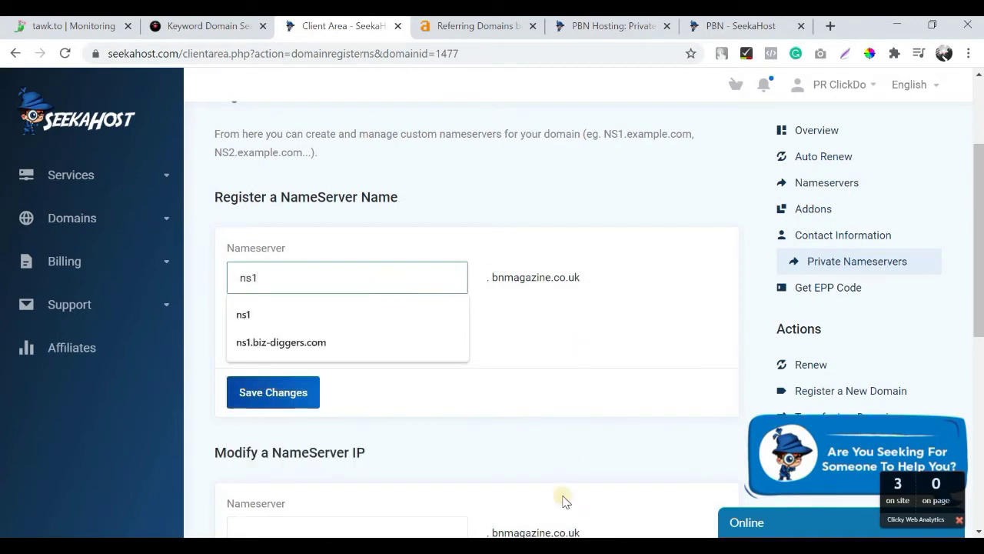
click(523, 546)
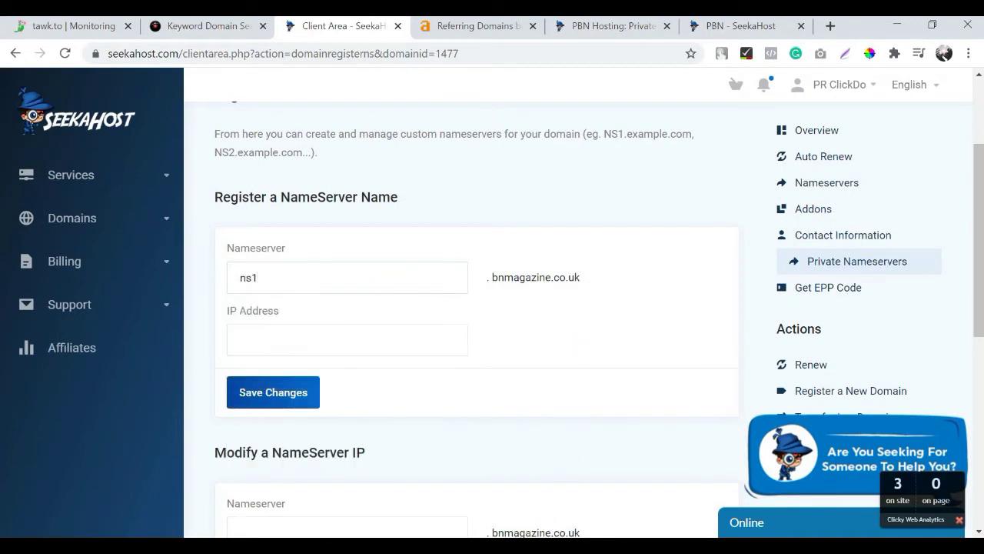
click(580, 492)
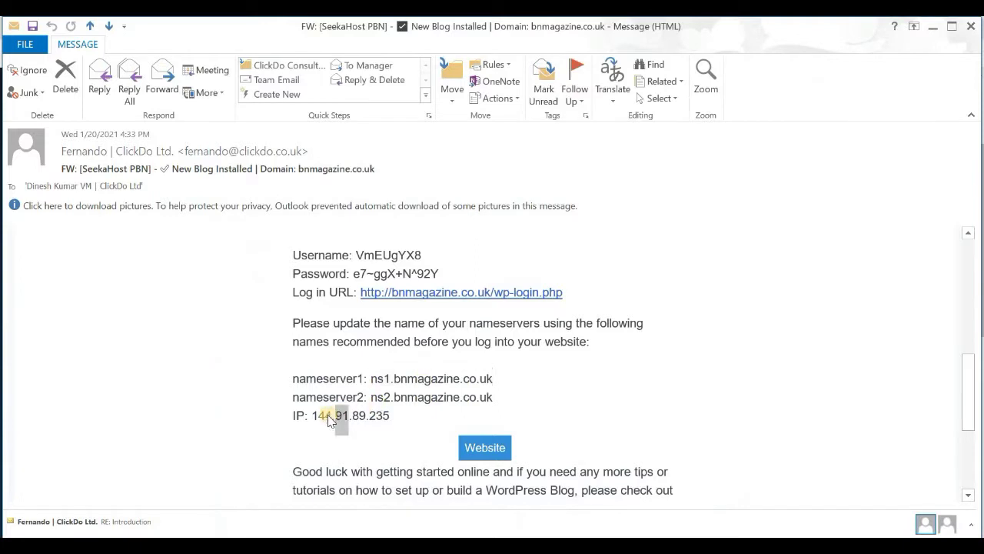
triple_click(323, 413)
click(318, 413)
drag(359, 416, 401, 422)
key(ctrl+c)
right_click(379, 415)
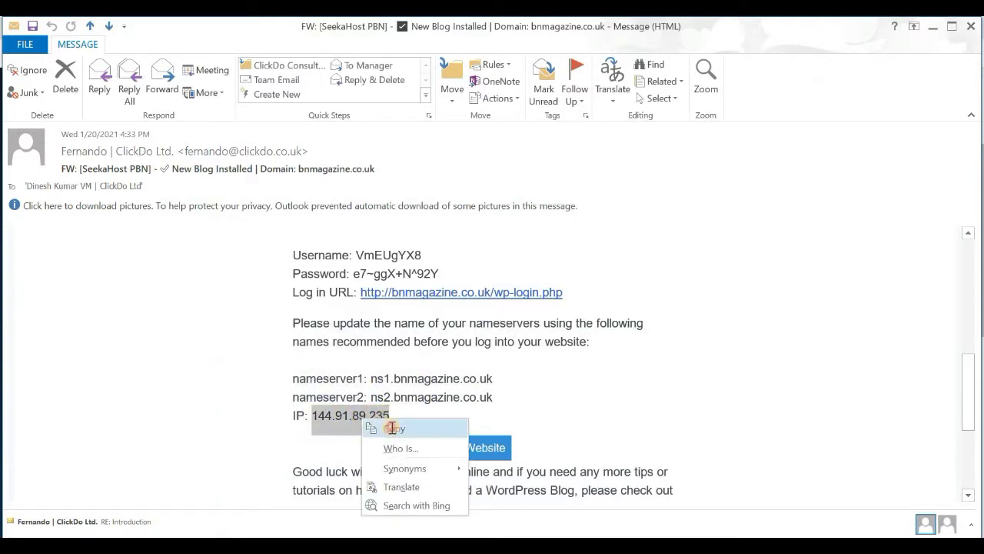
click(398, 425)
Switch back to the browser, set the ns1 nameserver's IP address to 144.91.89.235 and save it
key(alt+Tab)
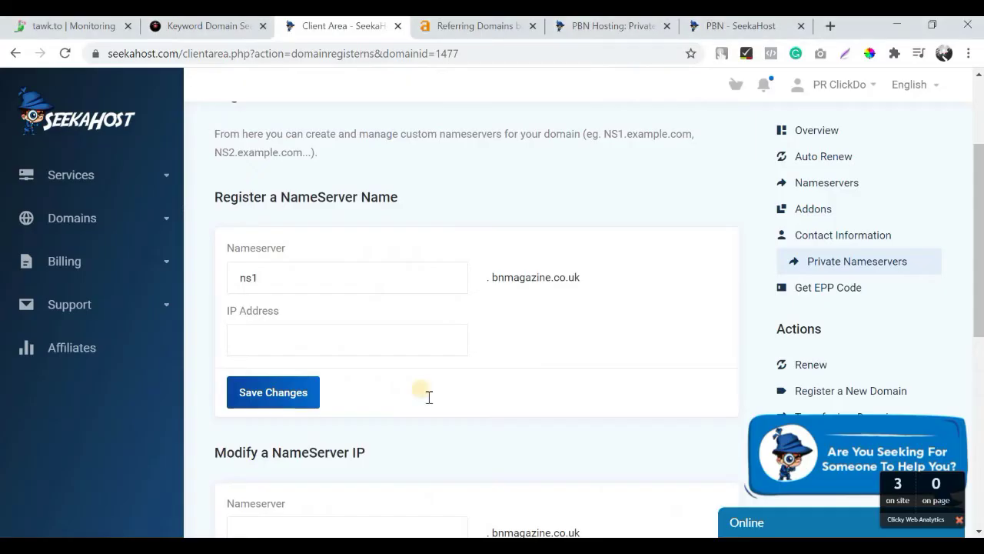
key(ctrl+v)
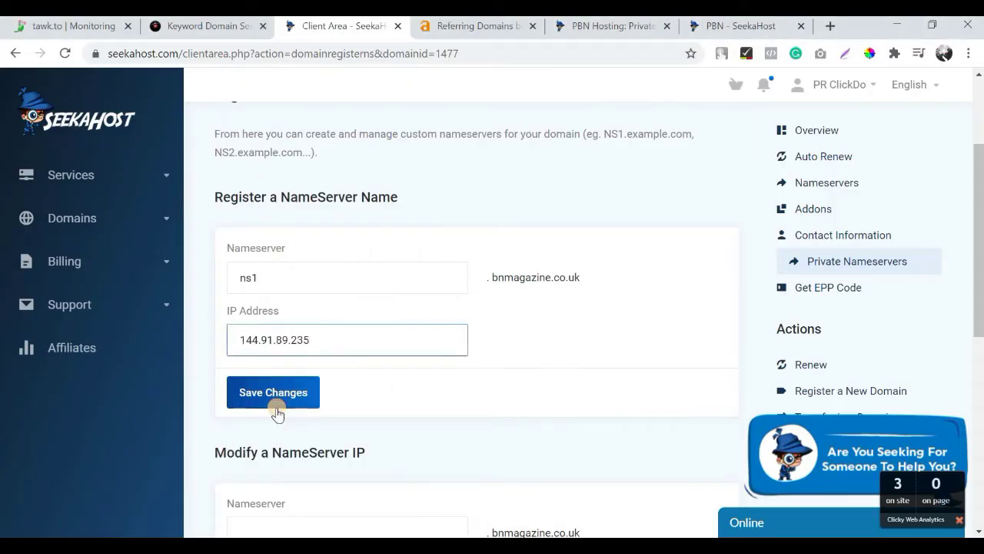
click(277, 414)
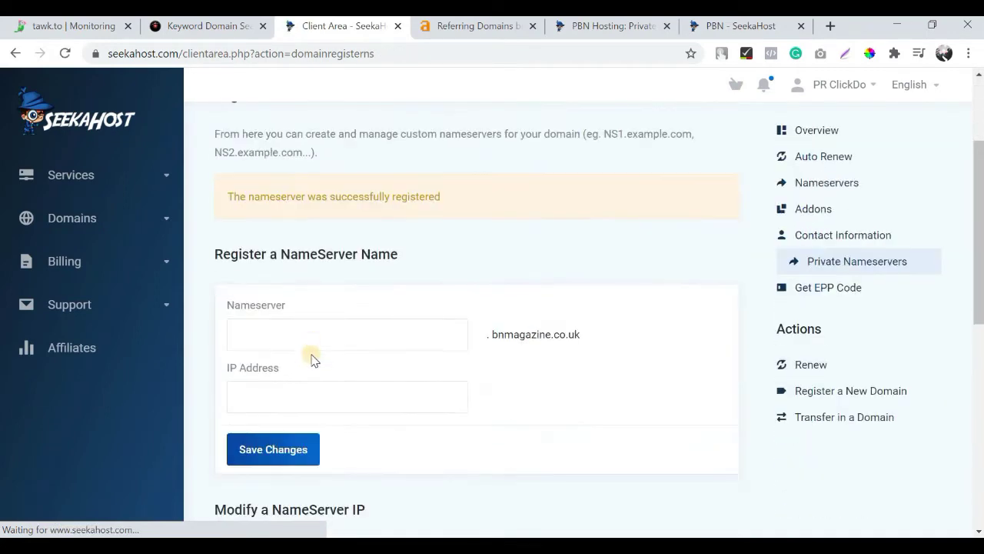
Register a second private nameserver, ns2, with the same copied IP address
click(309, 336)
text(ns2)
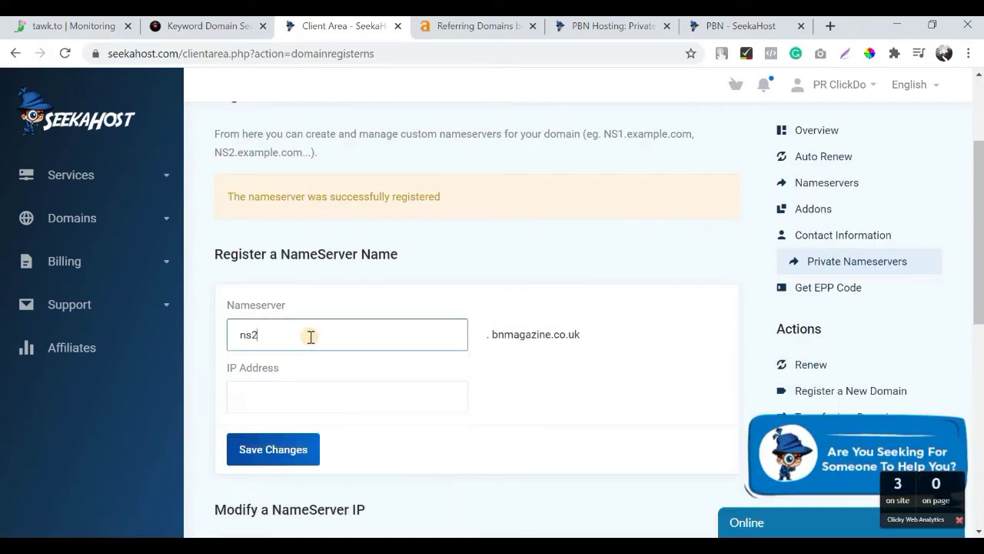
key(Tab)
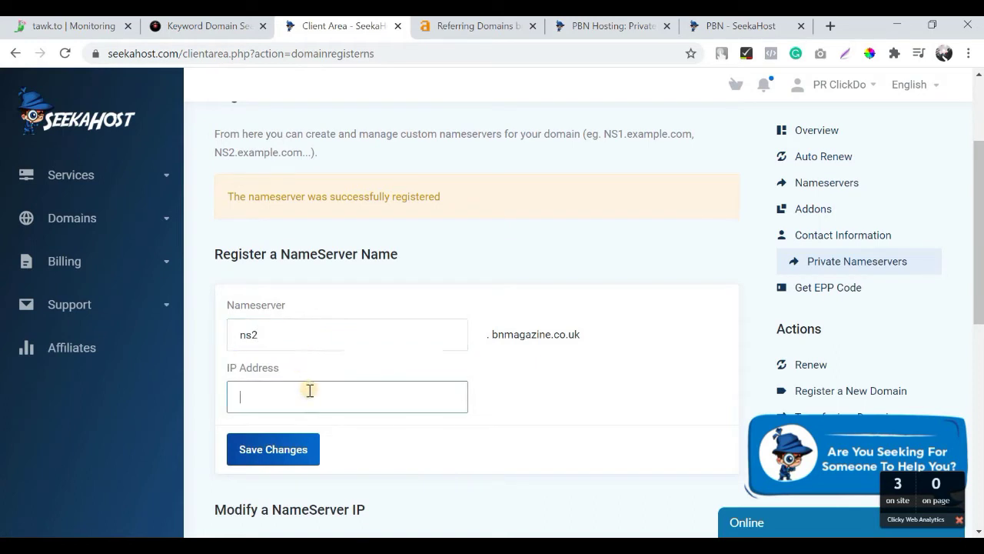
key(ctrl+v)
click(291, 454)
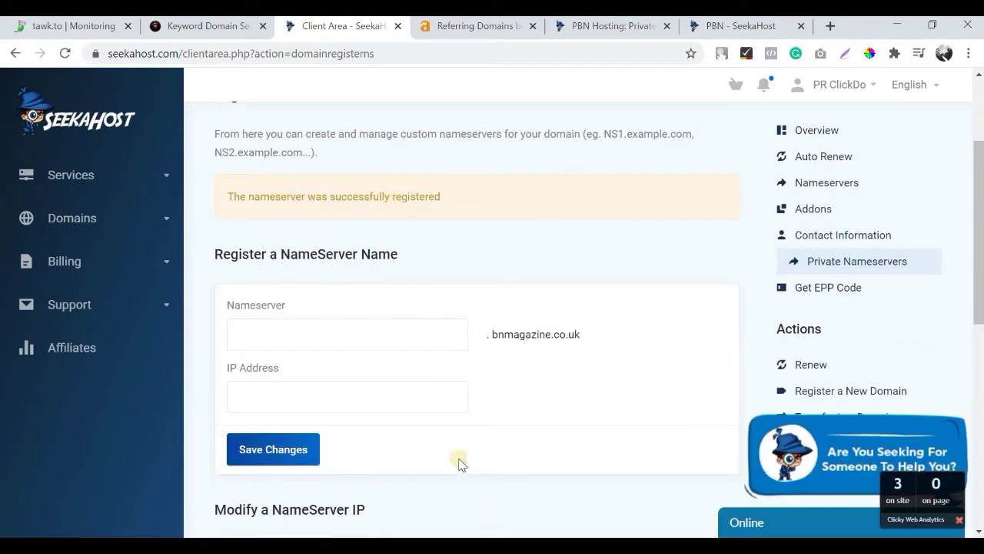
Open the domain's nameserver settings and copy ns1.bnmagazine.co.uk from the email in Outlook
scroll(826, 229, down, 2)
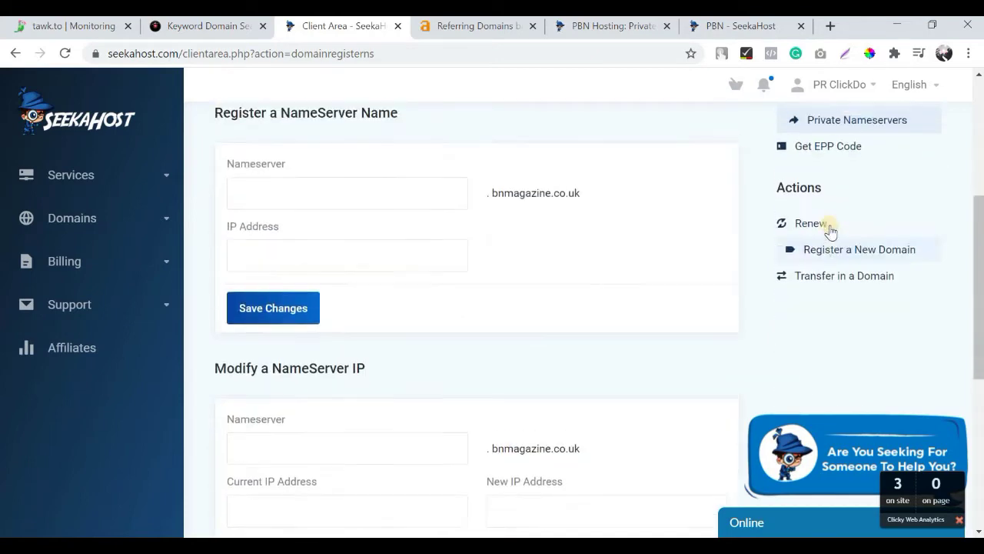
scroll(824, 203, up, 2)
click(822, 186)
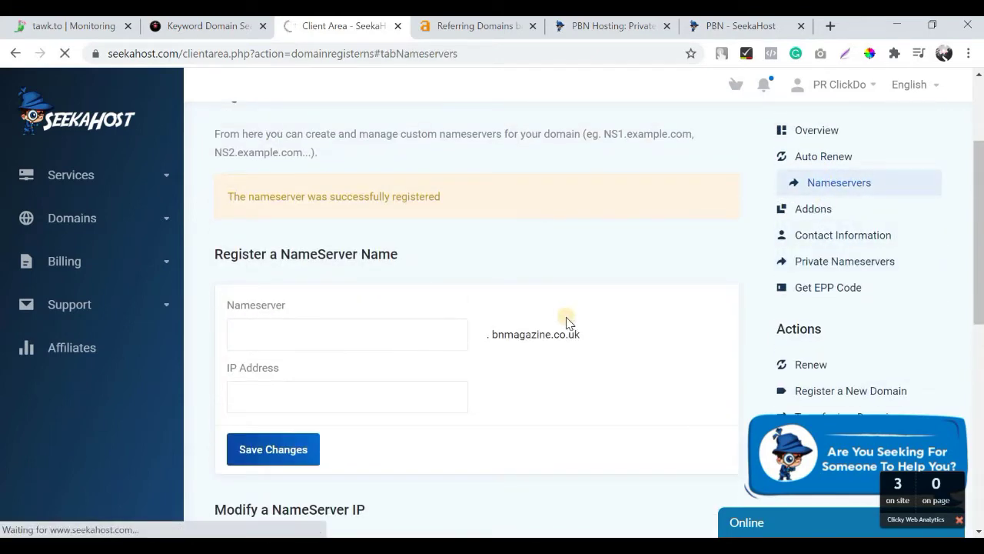
mouse_move(543, 531)
click(595, 477)
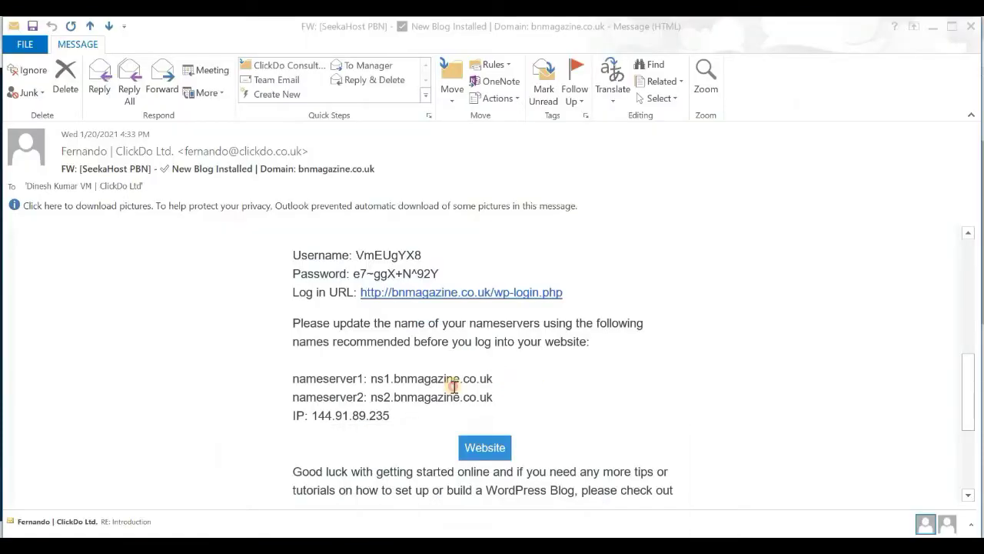
drag(492, 379, 370, 379)
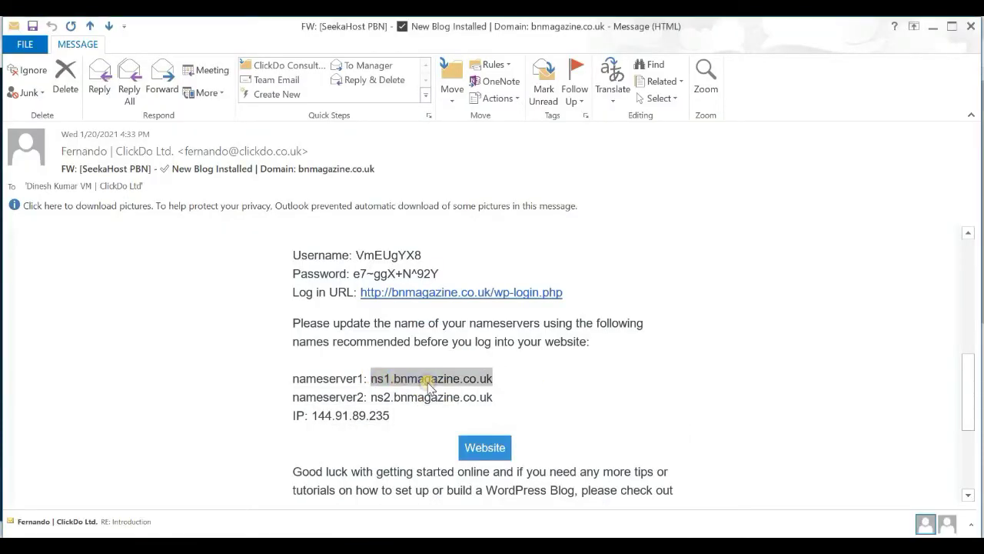
right_click(406, 380)
click(428, 390)
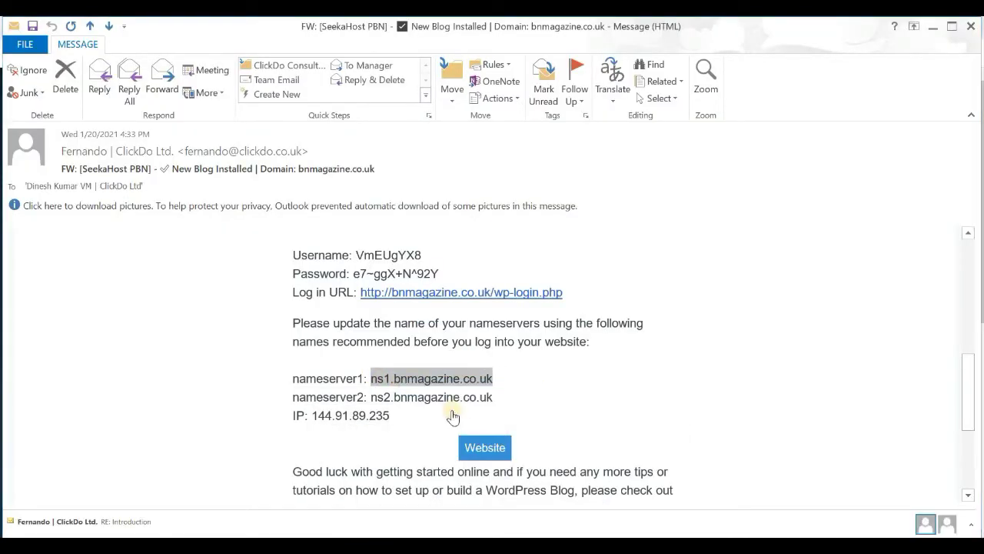
Switch back to the browser and set Nameserver 1 to ns1.bnmagazine.co.uk and Nameserver 2 to ns2.bnmagazine.co.uk
key(alt+Tab)
scroll(403, 316, down, 3)
triple_click(404, 316)
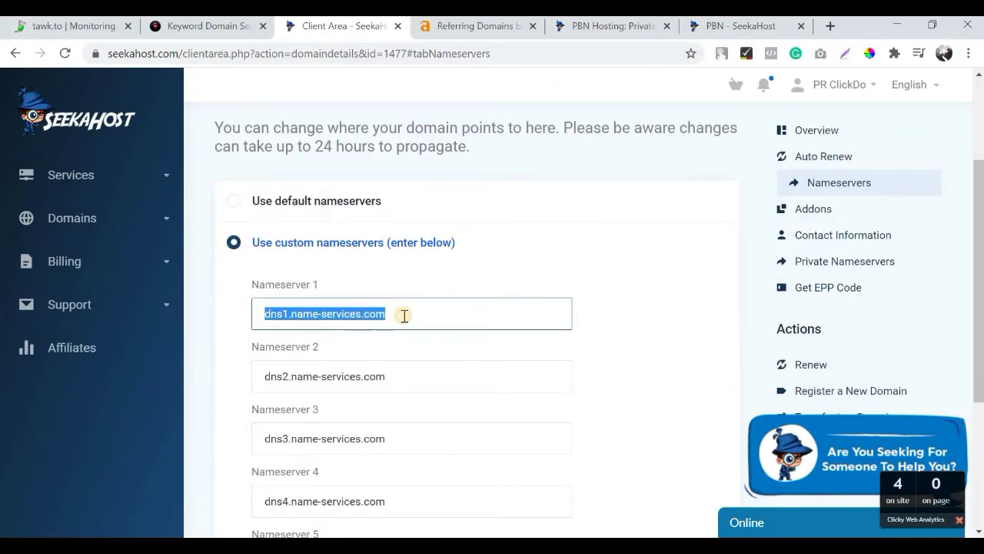
key(ctrl+v)
triple_click(343, 376)
key(ctrl+v)
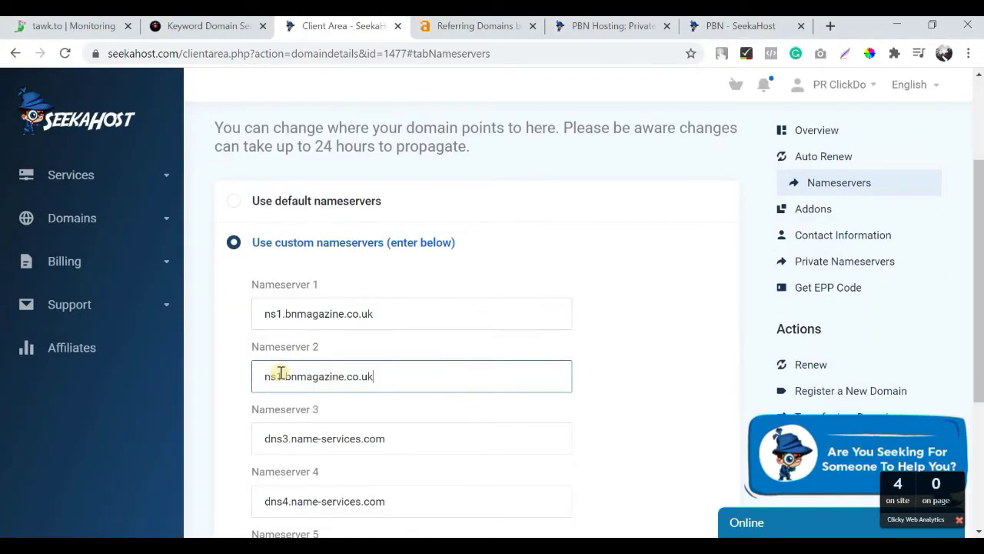
key(BackSpace)
text(2)
Clear Nameservers 3, 4 and 5 and save the nameserver change for bnmagazine.co.uk
scroll(377, 315, down, 2)
triple_click(387, 286)
key(BackSpace)
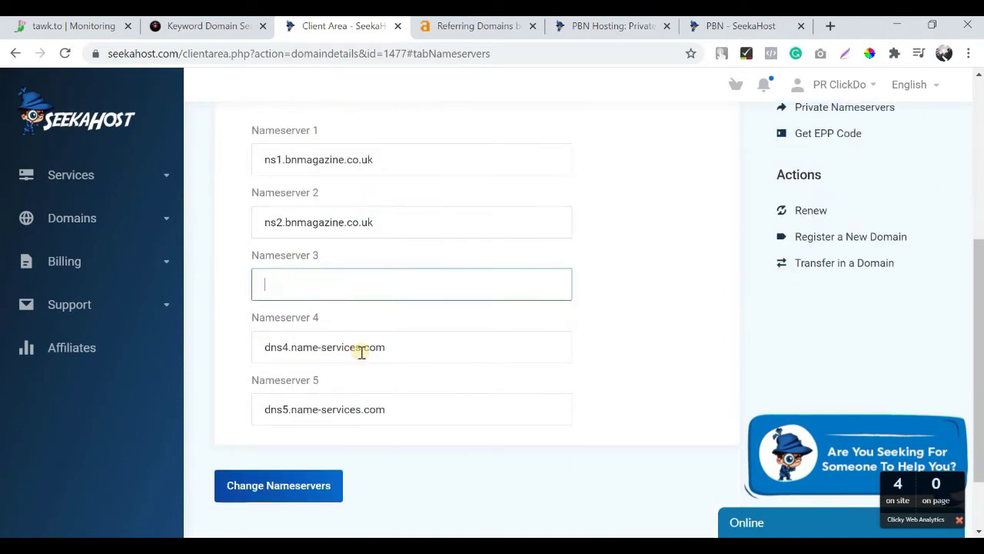
triple_click(358, 348)
key(BackSpace)
triple_click(354, 399)
key(BackSpace)
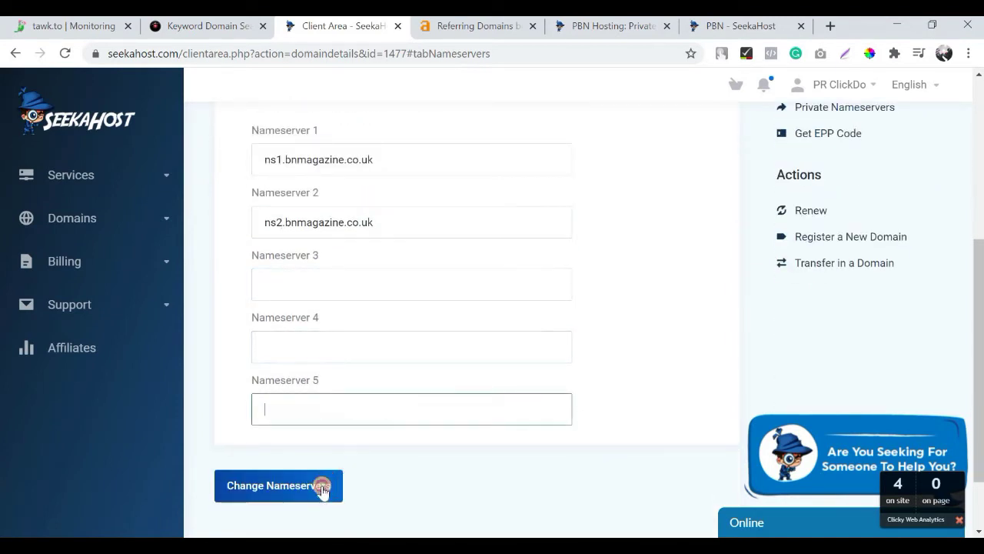
click(321, 484)
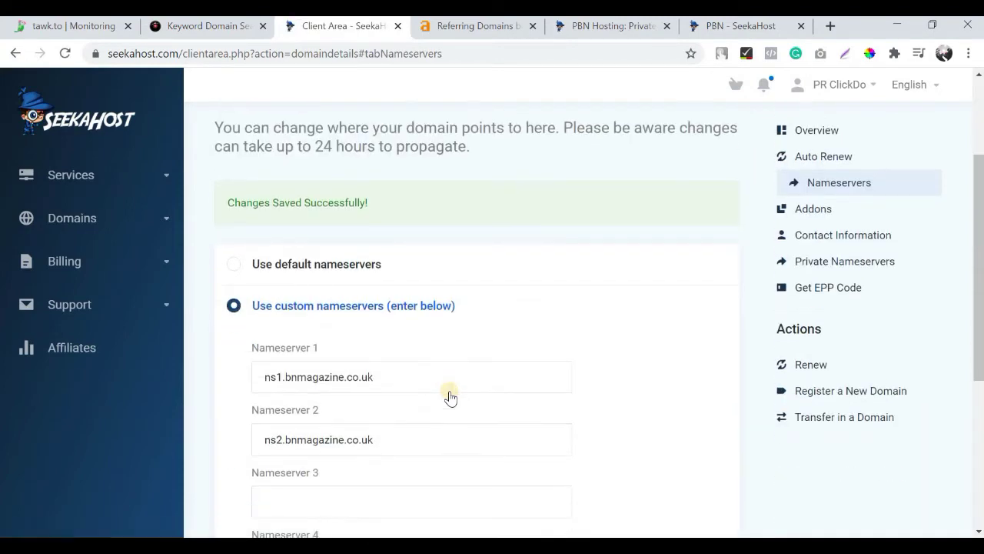
scroll(450, 398, down, 1)
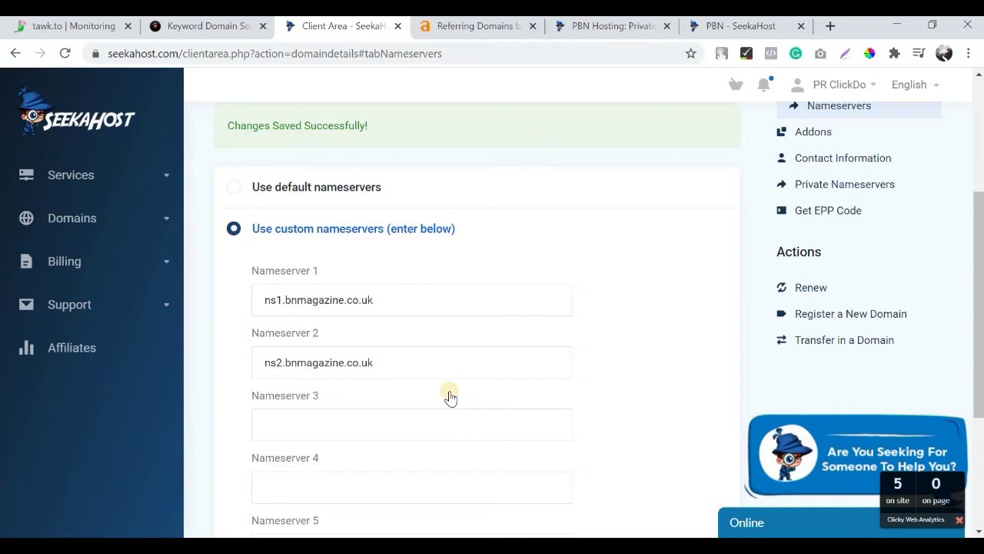
Open the bnmagazine.co.uk site from the PBN blog list in a new tab and look over its home page
click(723, 27)
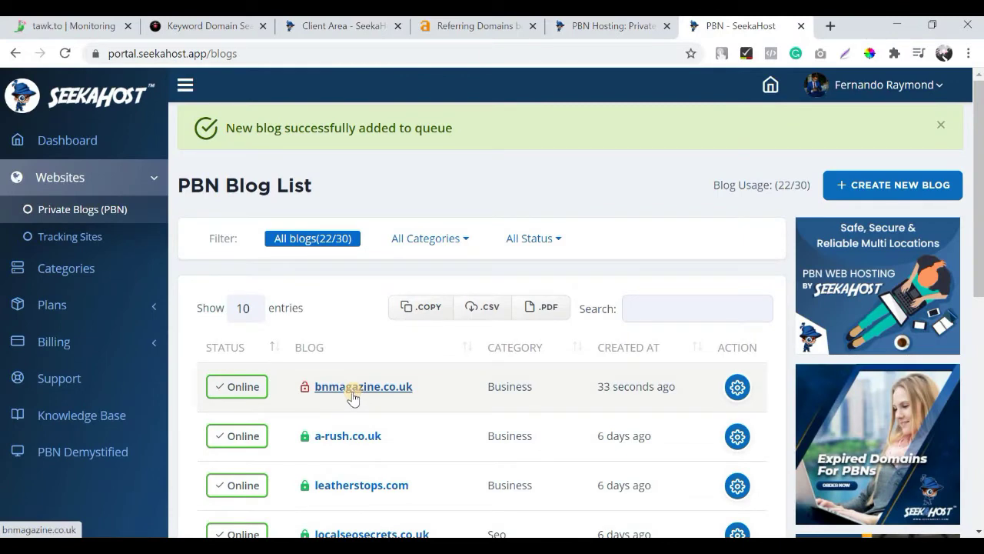
right_click(345, 391)
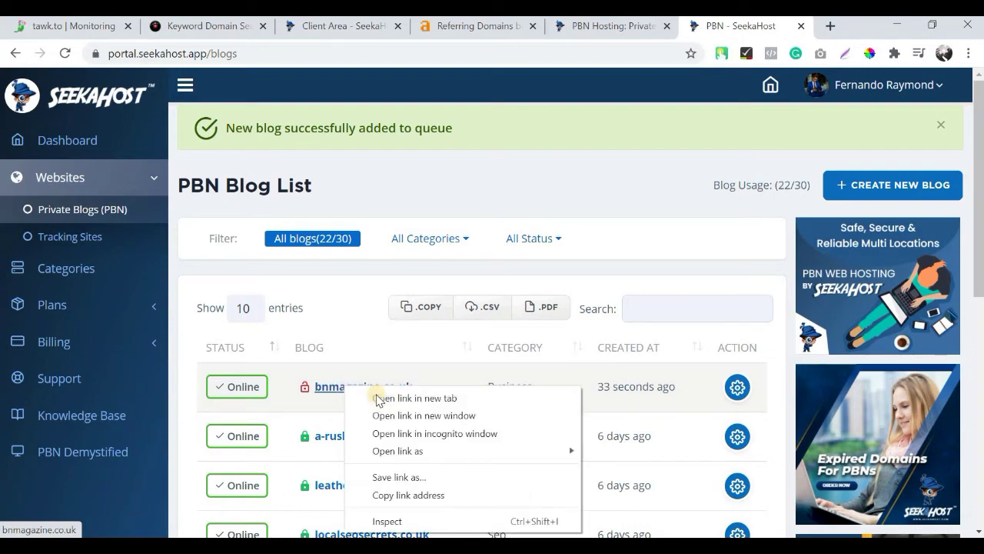
click(379, 398)
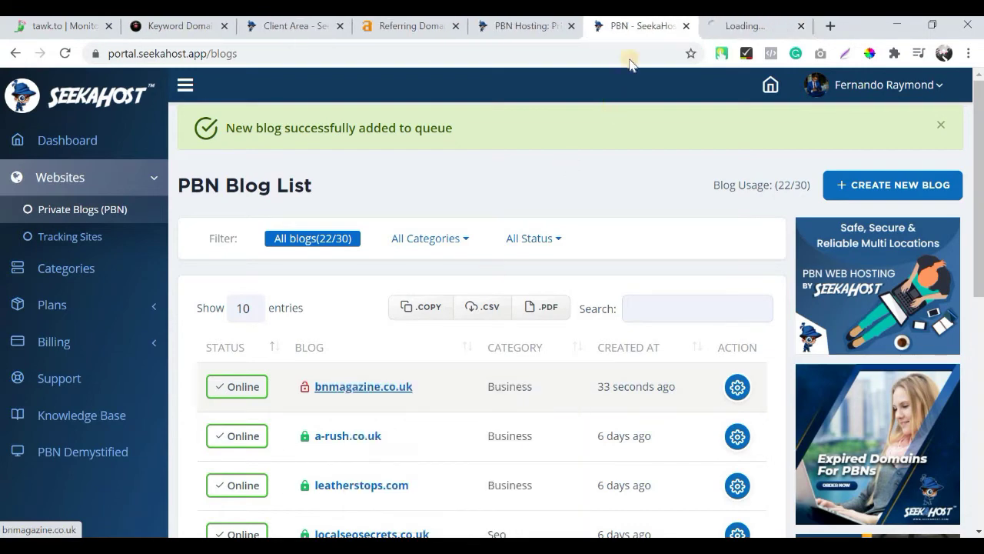
click(738, 26)
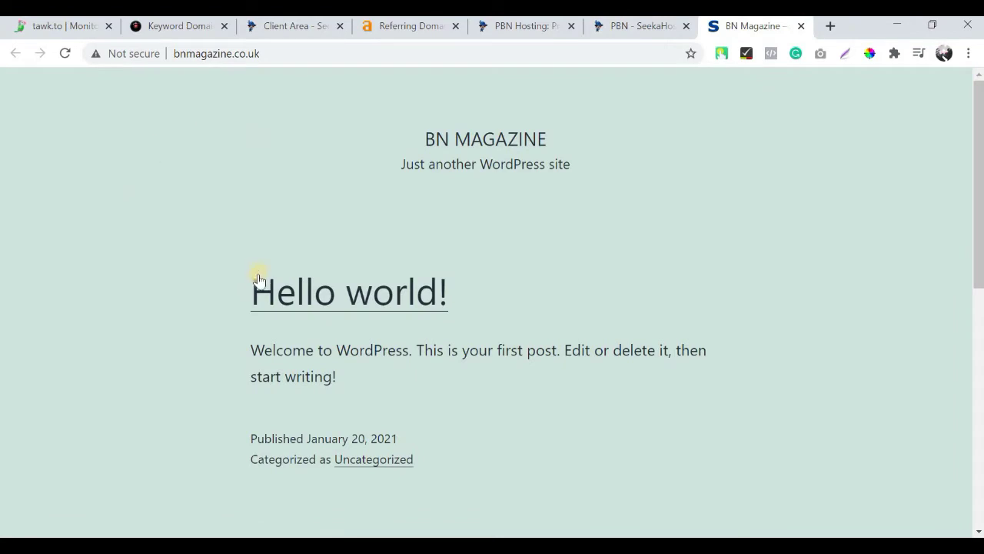
scroll(260, 313, down, 3)
scroll(261, 315, up, 3)
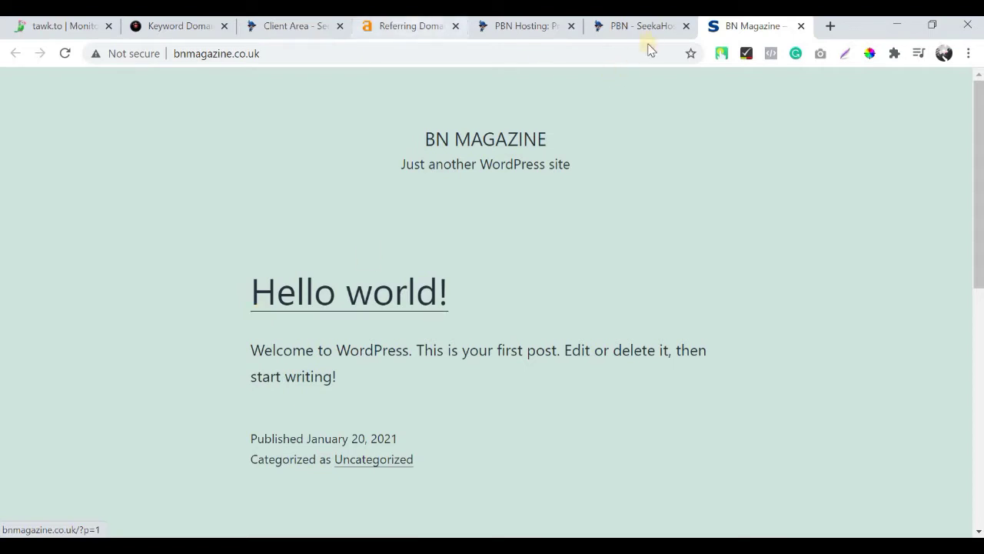
click(625, 35)
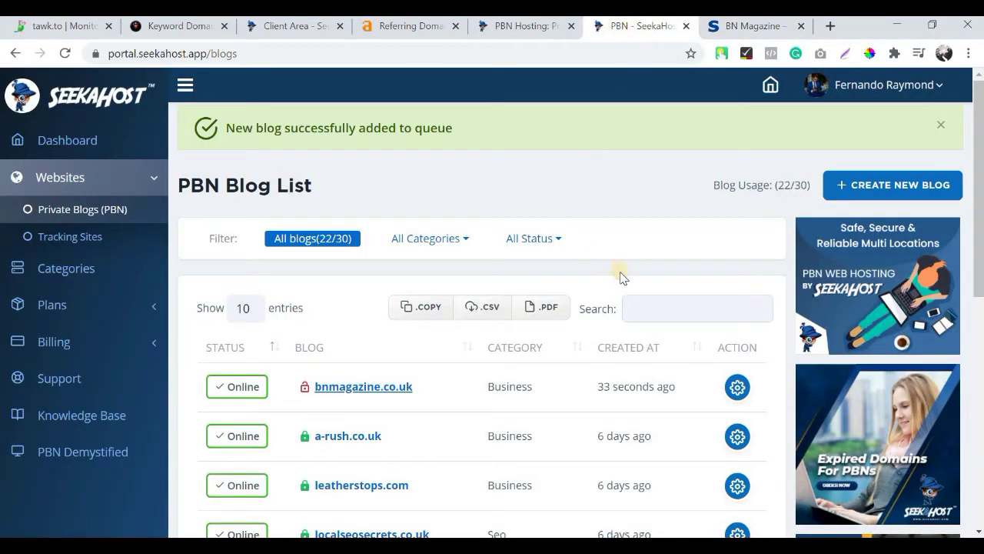
click(729, 29)
click(643, 27)
click(750, 31)
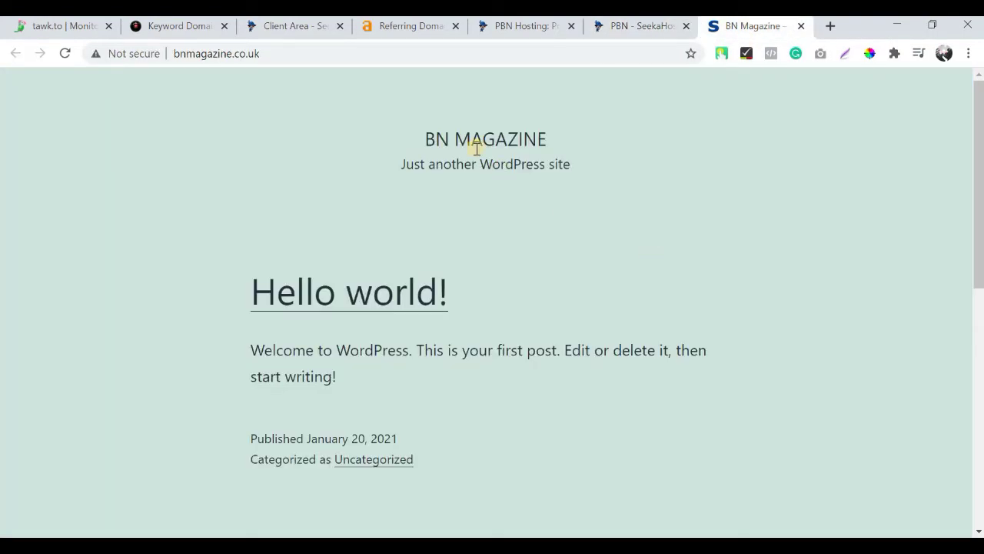
Open the WordPress login page of the new site at bnmagazine.co.uk/wp-login.php
click(472, 56)
click(472, 56)
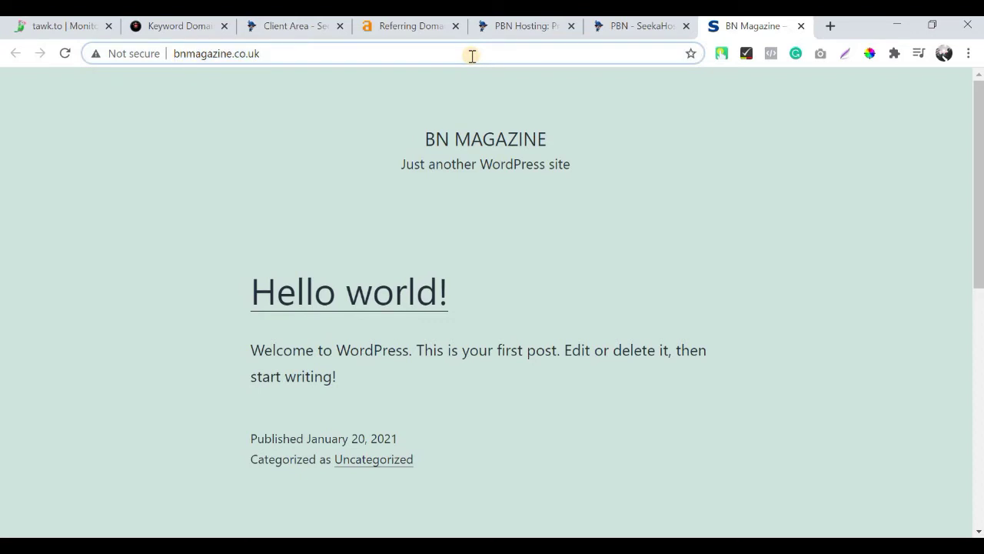
text(/wp-login)
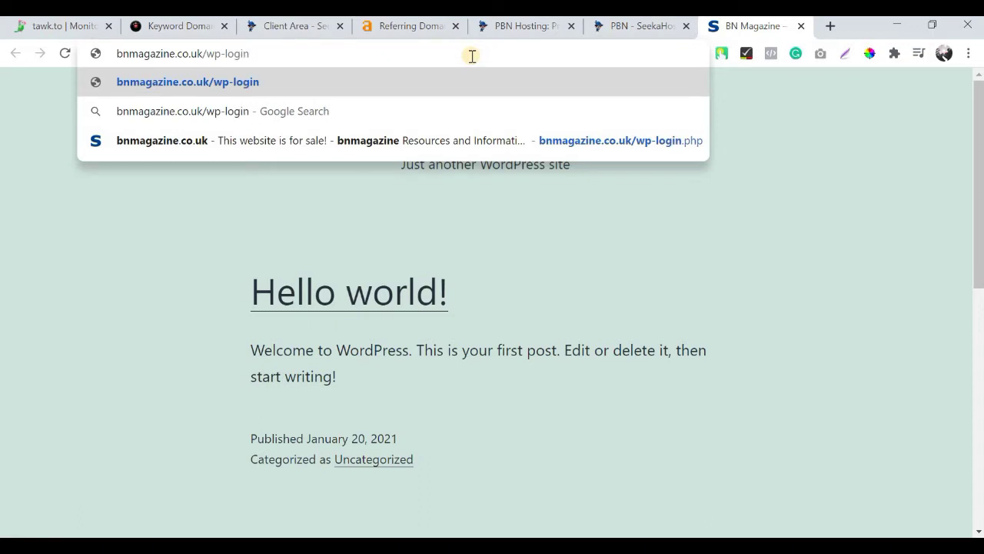
text(.php)
key(Return)
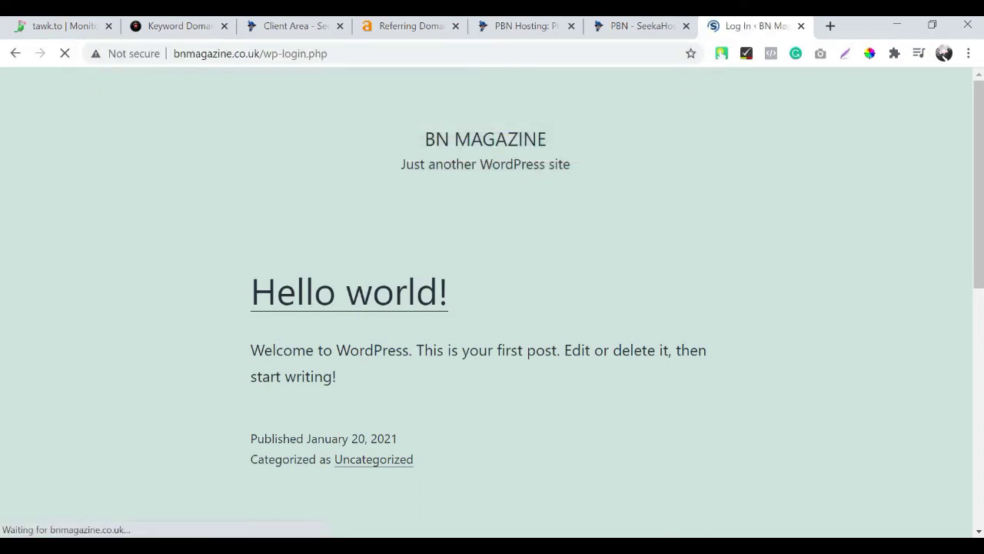
Copy the administrator username from the New Blog Installed email in Outlook and paste it into the browser's WordPress login form
key(alt+Tab)
drag(371, 377, 492, 378)
scroll(427, 331, up, 1)
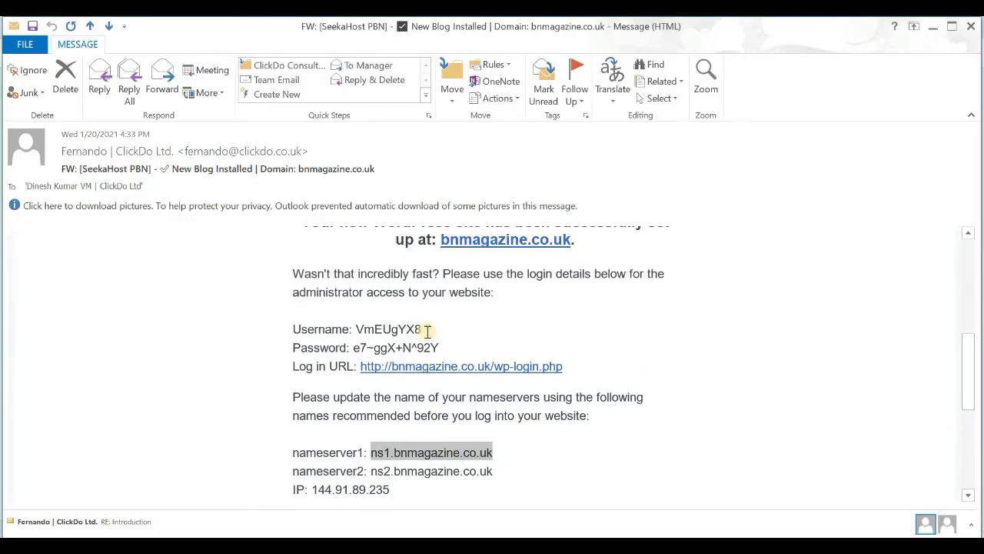
double_click(358, 329)
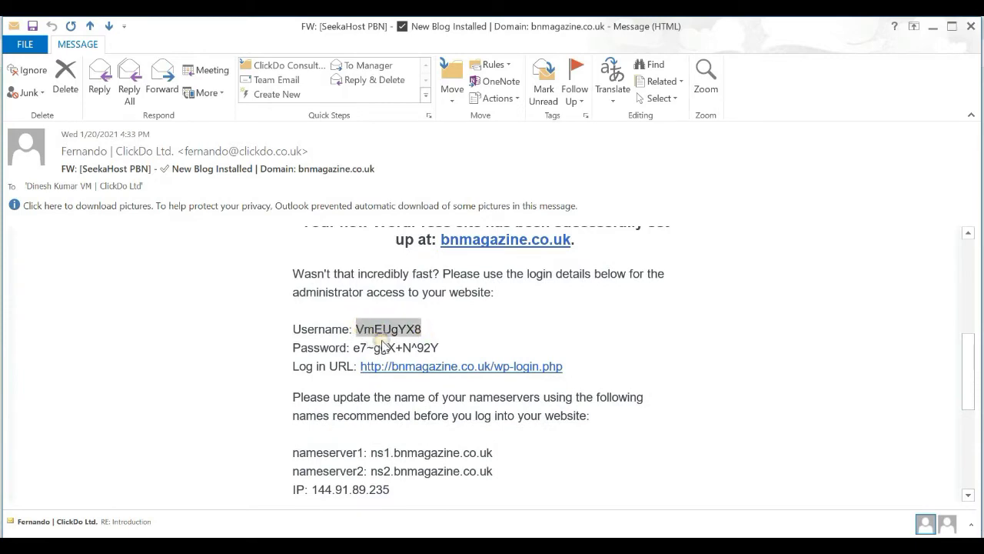
right_click(362, 329)
click(392, 336)
key(alt+Tab)
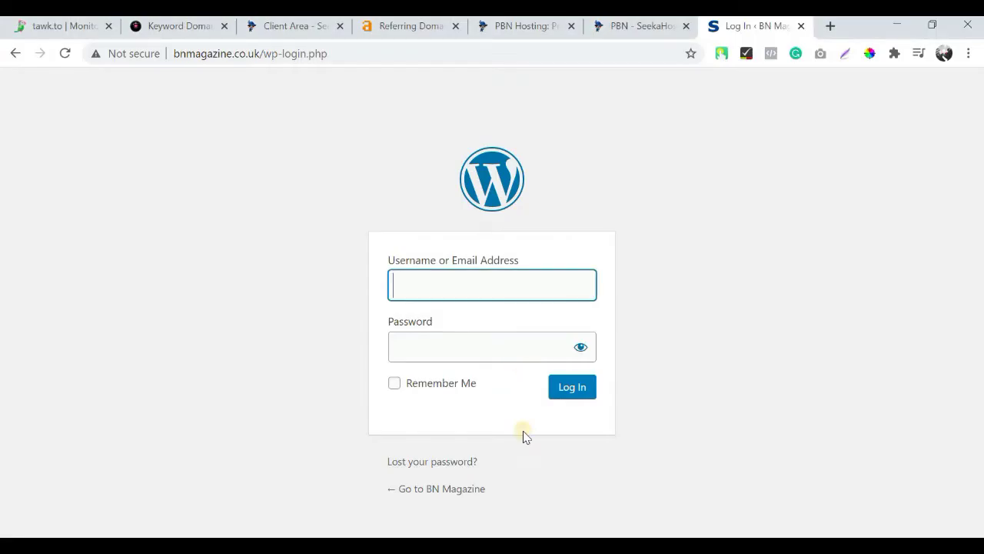
key(ctrl+v)
Copy the administrator password from the Outlook email, paste it into the WordPress password field in the browser and log in
click(593, 480)
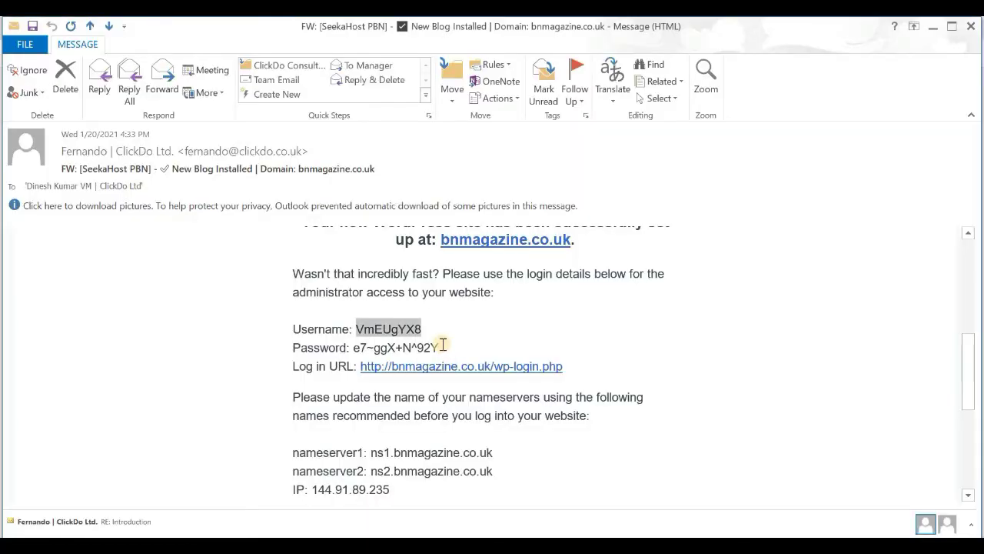
drag(439, 346, 359, 347)
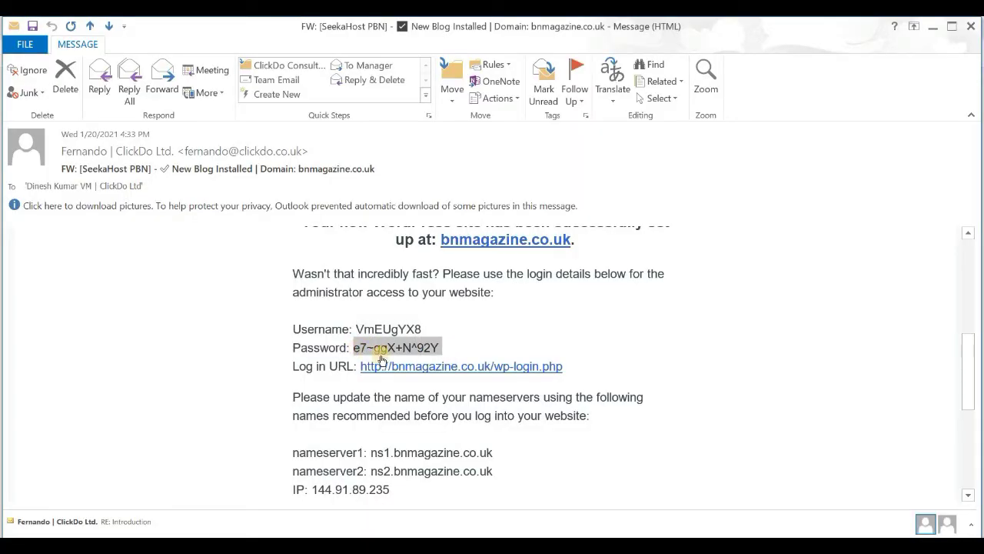
mouse_move(442, 347)
mouse_down()
mouse_move(352, 347)
mouse_move(437, 342)
mouse_up()
right_click(436, 347)
click(461, 353)
key(alt+Tab)
click(525, 355)
key(ctrl+v)
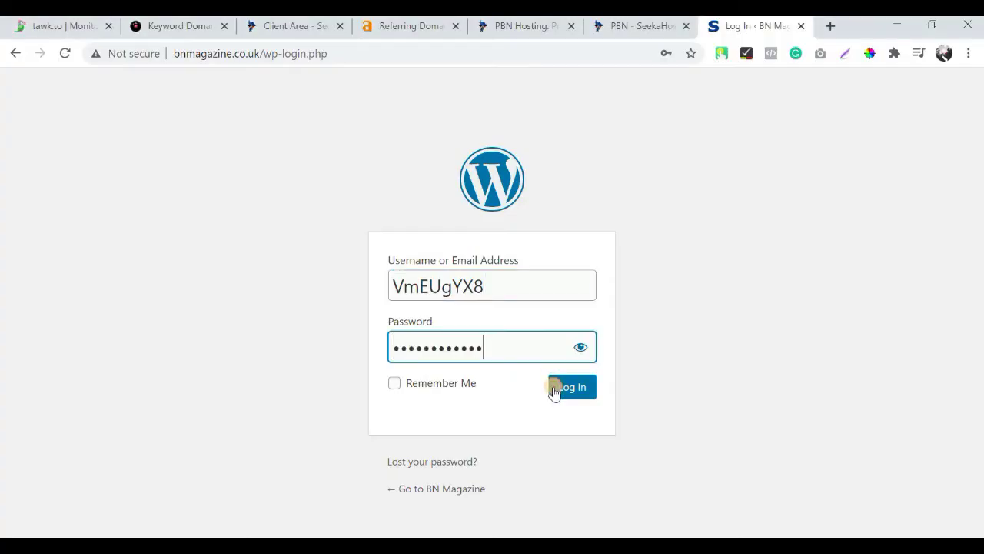
click(554, 389)
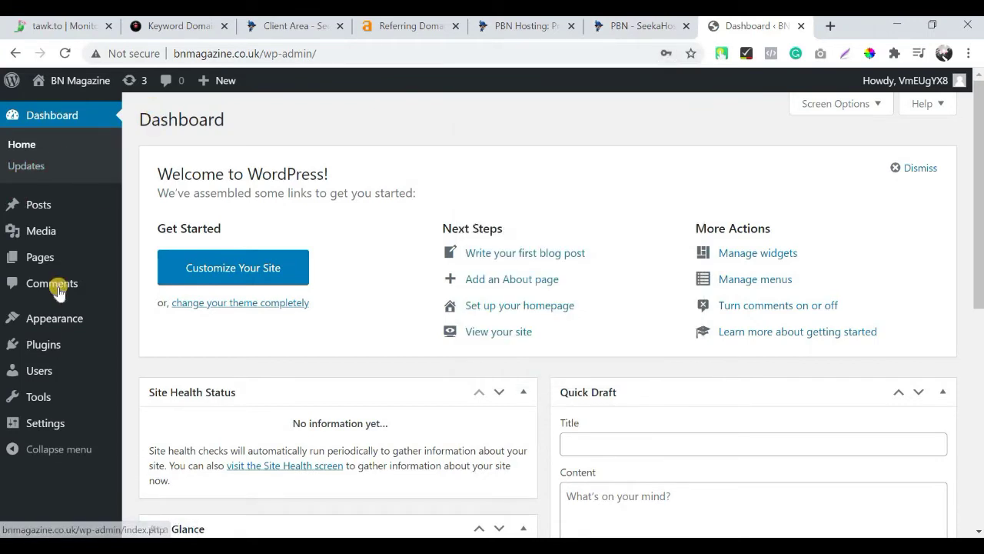
Compare the WordPress dashboard with the SeekaHost PBN blog list and check the site's connection security details
mouse_move(91, 89)
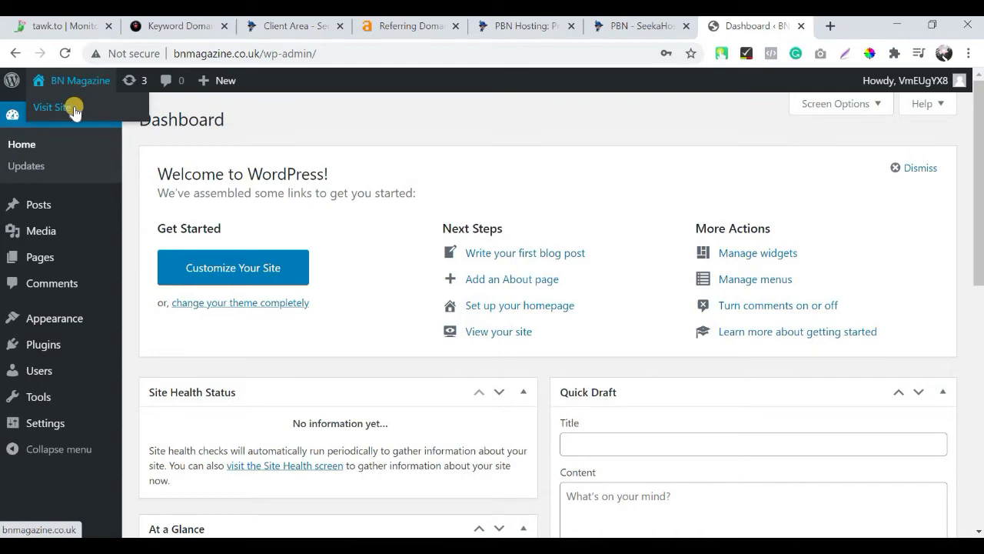
key(ctrl+shift+Tab)
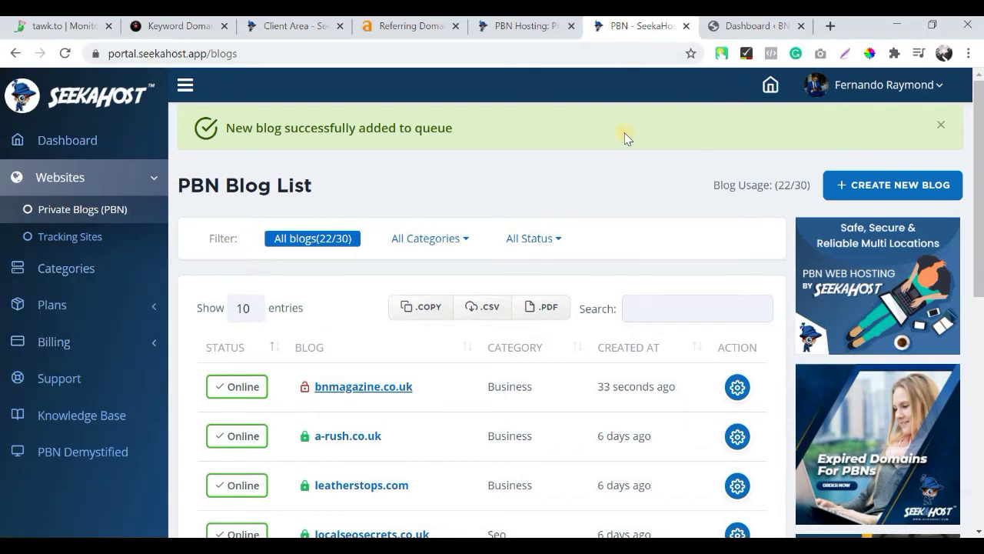
click(747, 25)
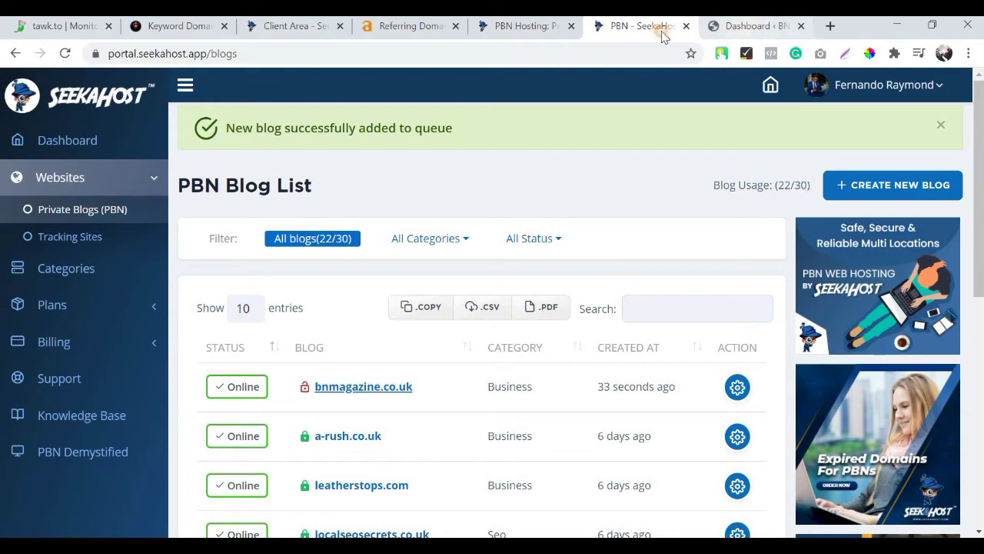
click(643, 26)
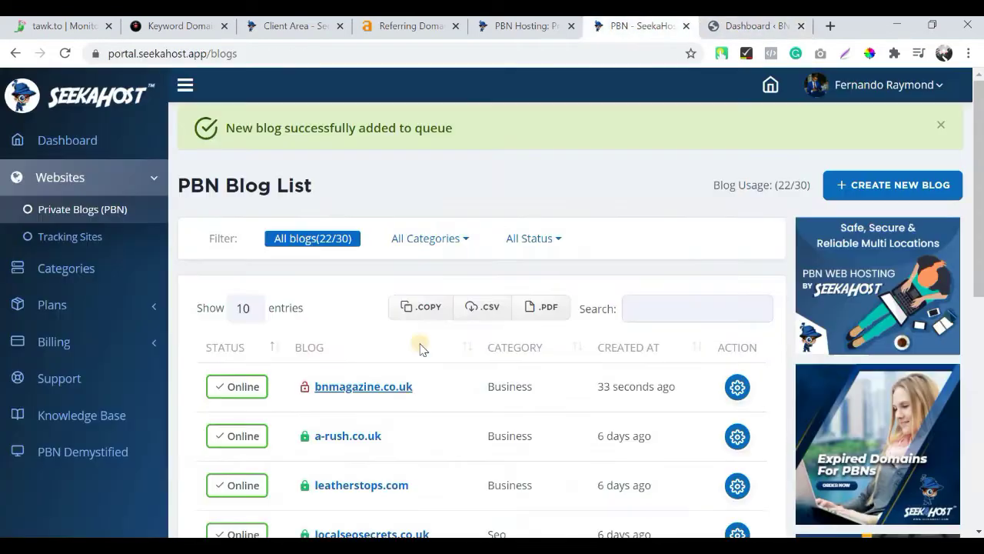
click(733, 28)
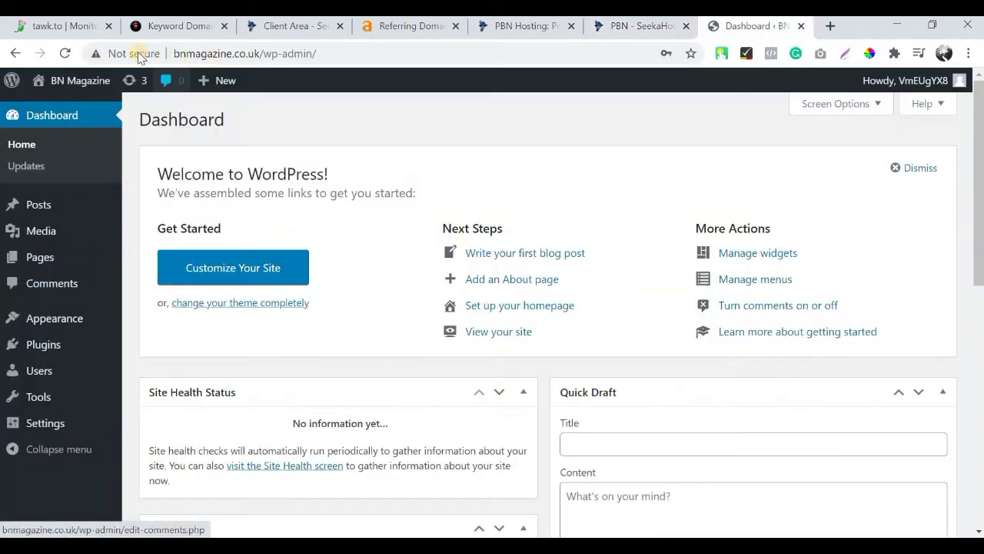
click(133, 54)
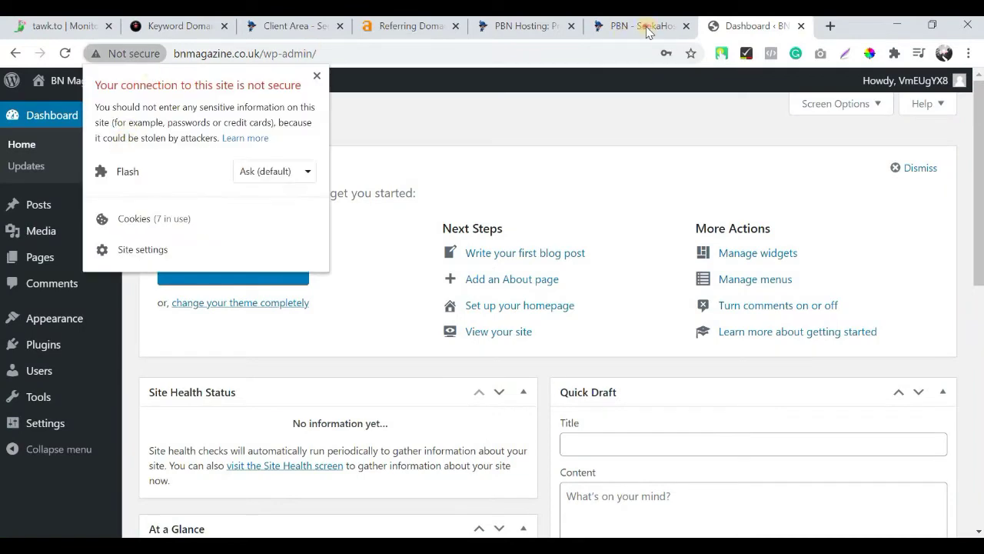
Open the management page of bnmagazine.co.uk from the PBN blog list and enable its SSL certificate
key(ctrl+shift+Tab)
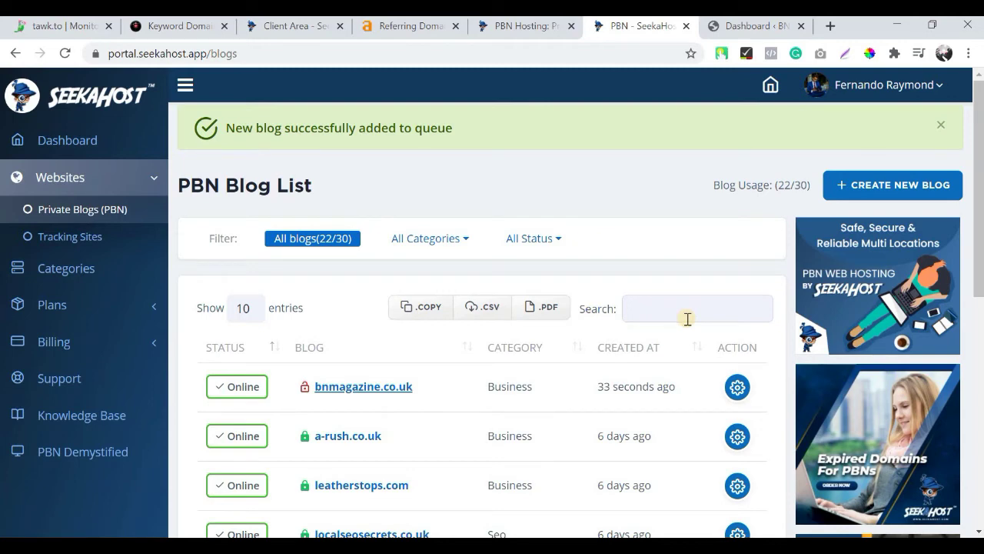
scroll(738, 330, down, 1)
click(736, 312)
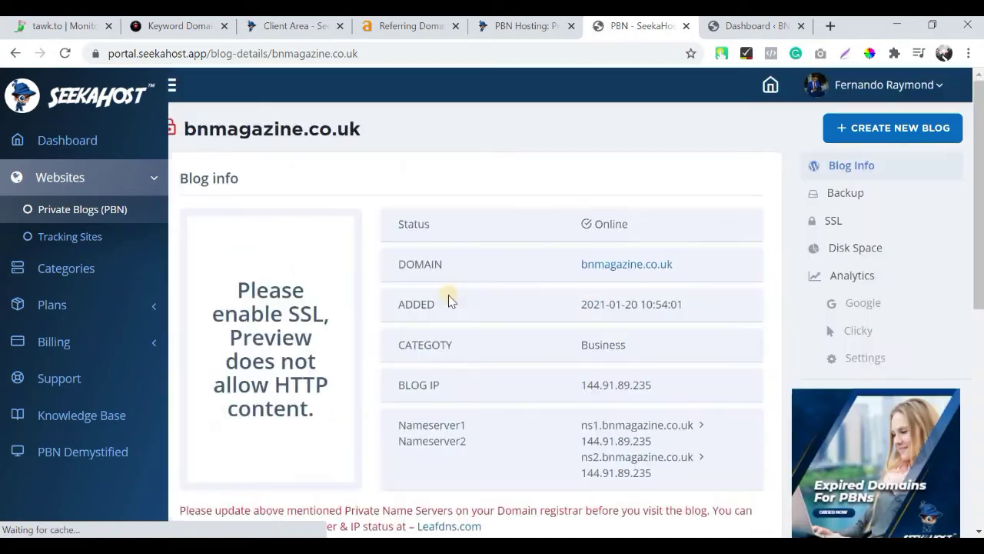
click(835, 227)
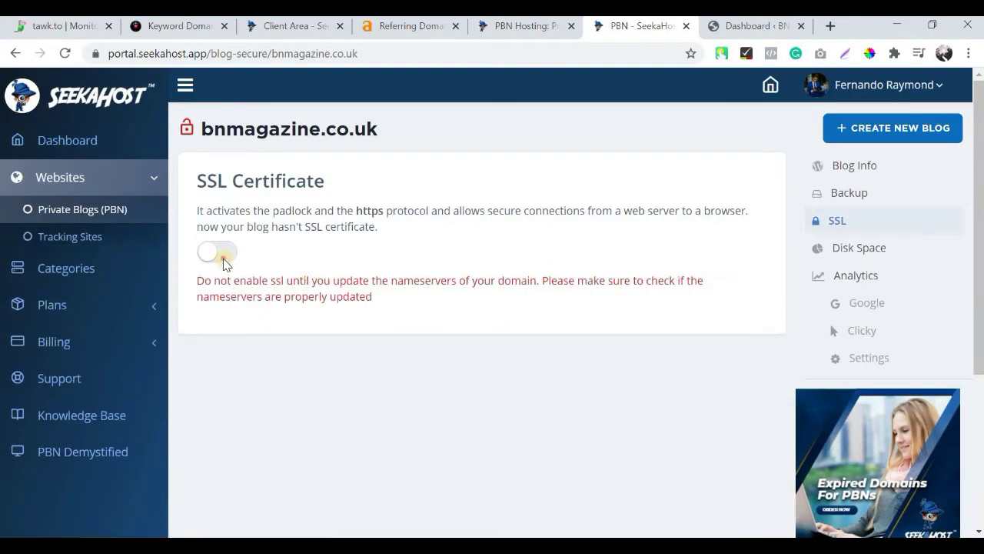
click(220, 255)
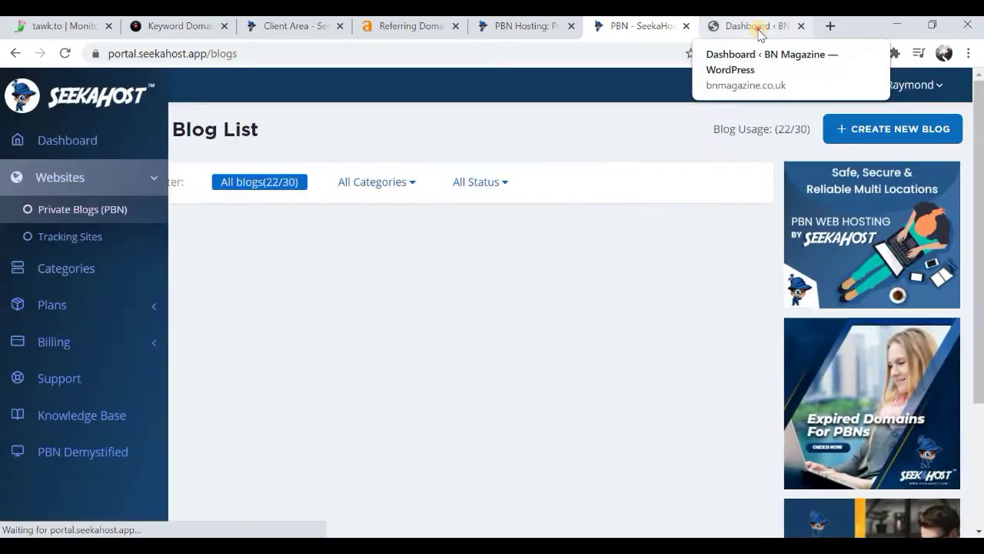
key(ctrl+Tab)
click(62, 54)
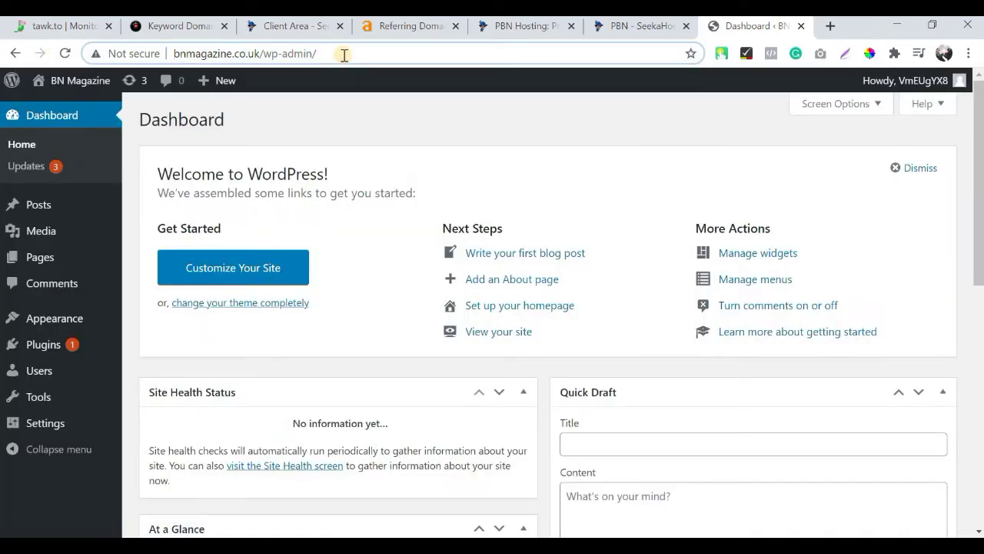
text(https://)
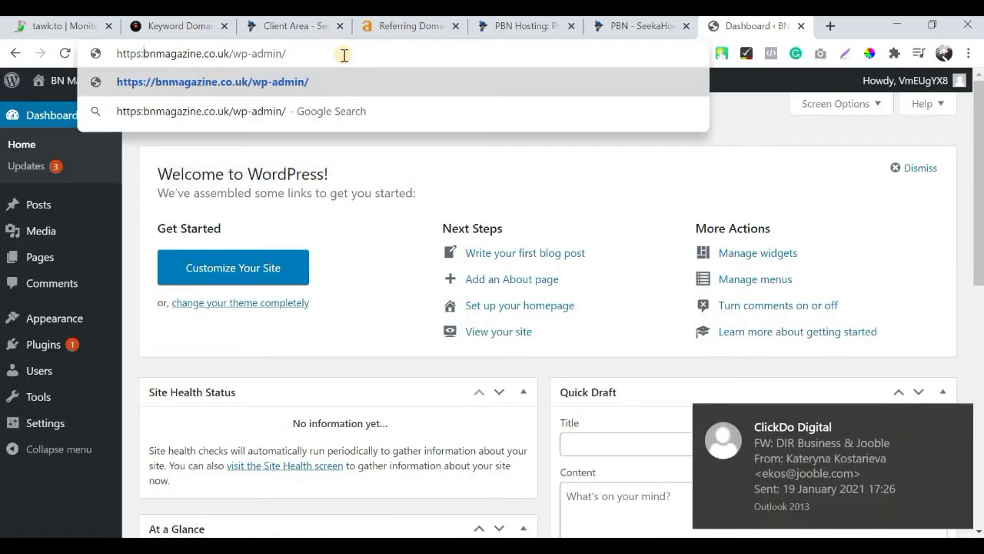
key(Return)
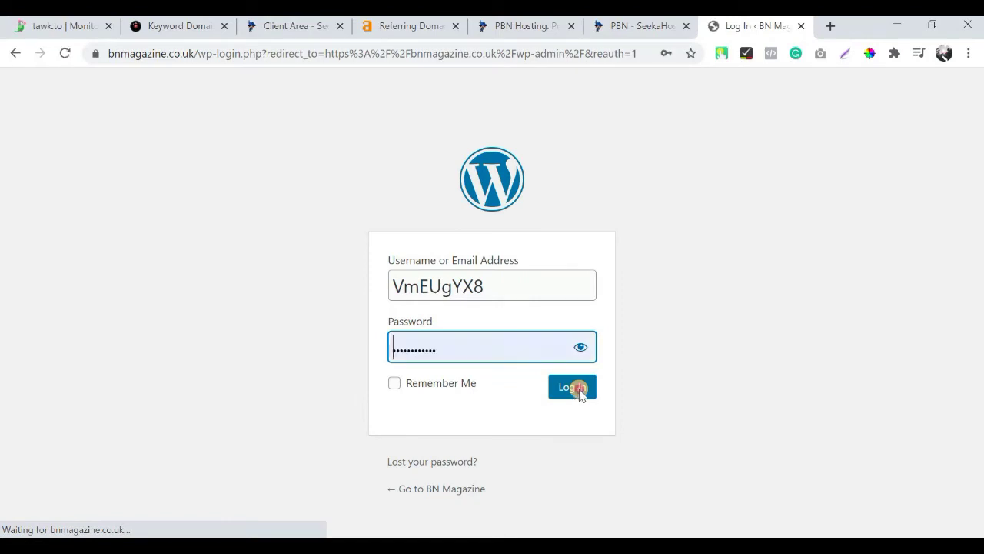
click(576, 389)
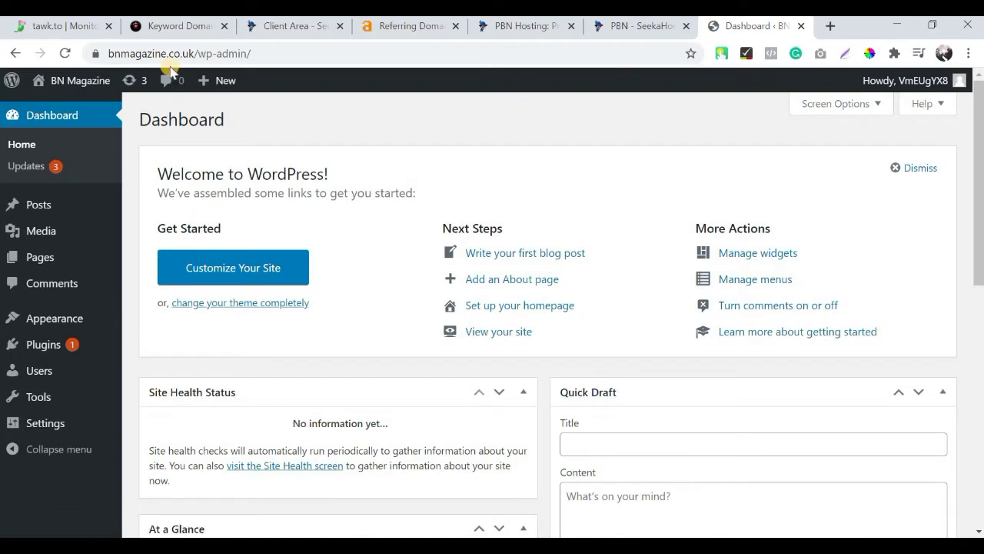
Look over the site's secure address and its Ahrefs referring domains, and return to the WordPress dashboard
click(114, 56)
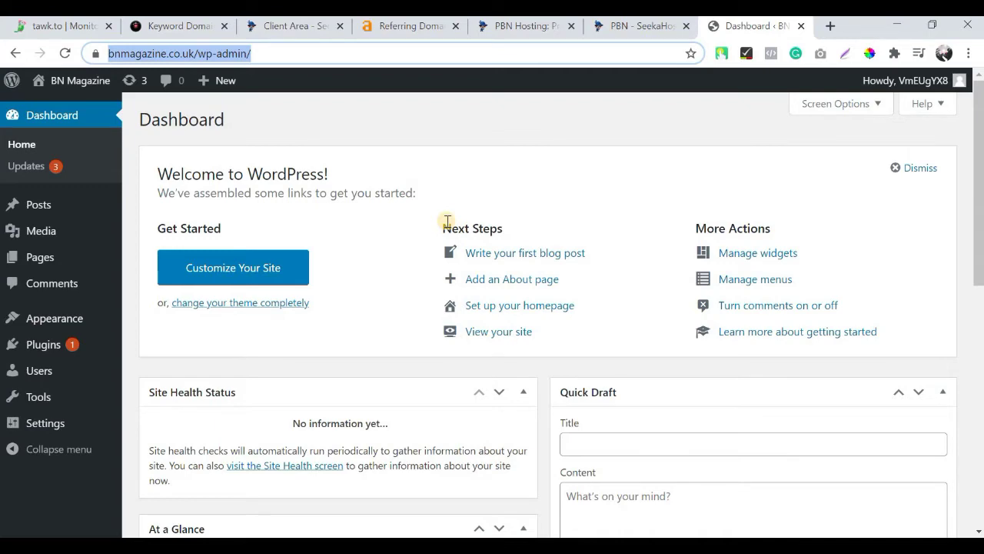
click(403, 28)
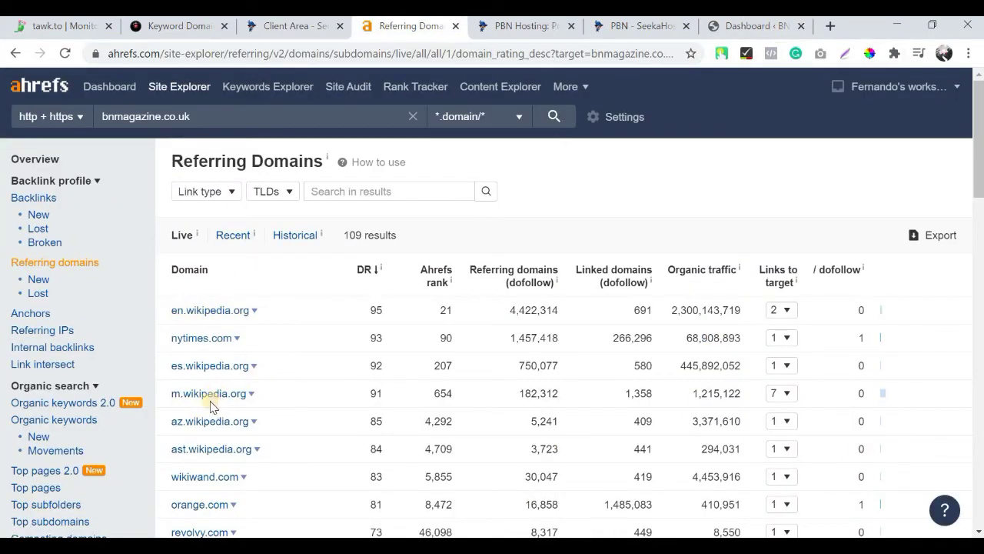
click(743, 28)
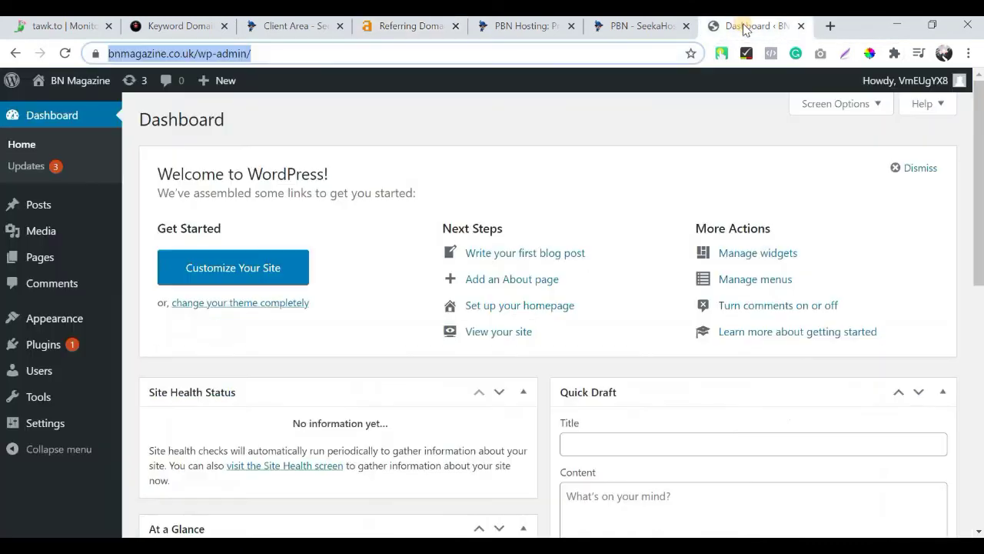
click(623, 143)
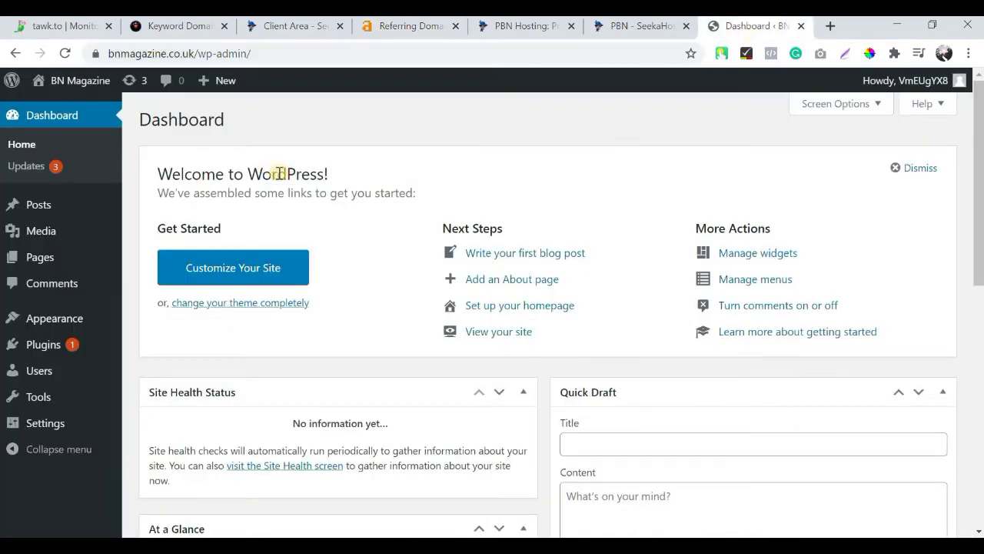
Open the WordPress General Settings and set the site tagline to "UK Business News Magazine"
scroll(46, 415, down, 1)
mouse_move(72, 418)
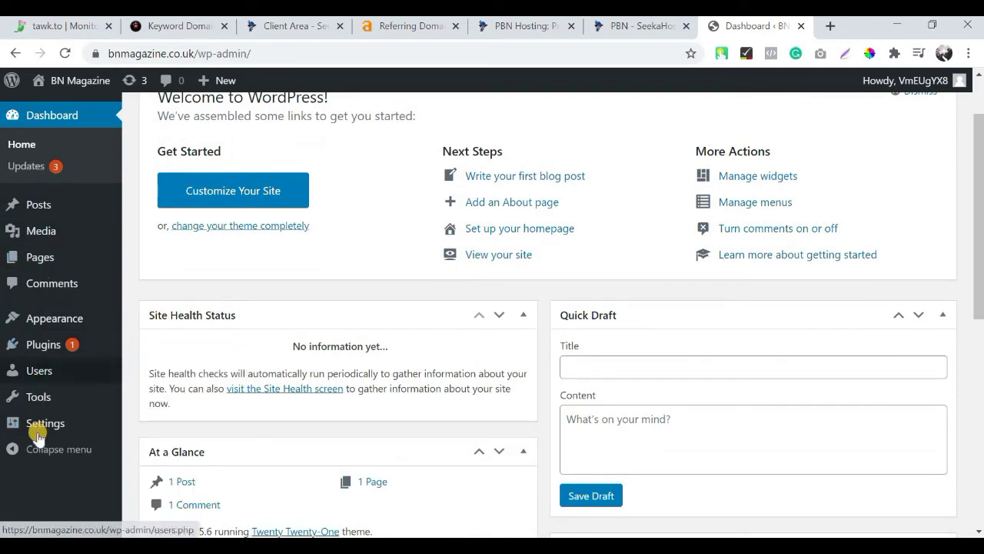
click(157, 367)
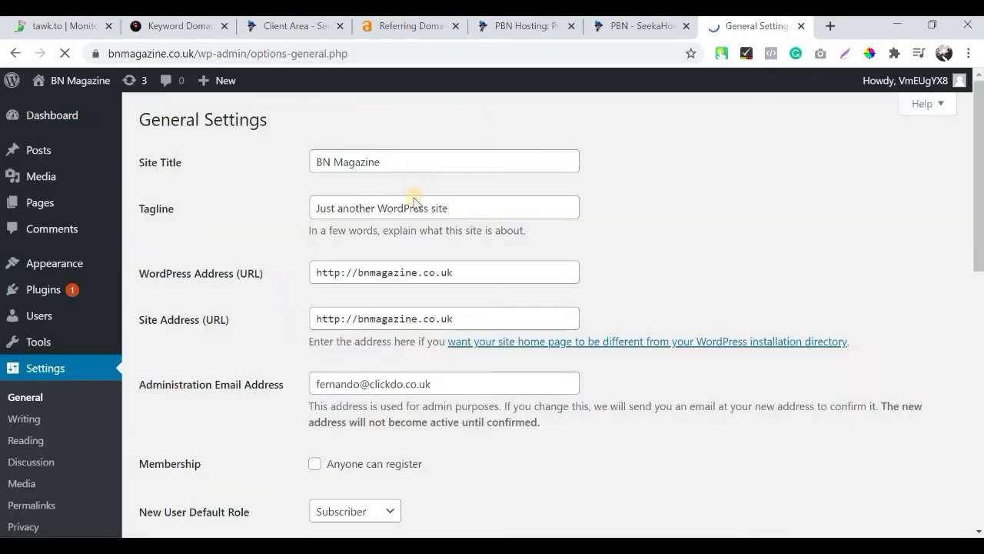
click(416, 208)
triple_click(416, 208)
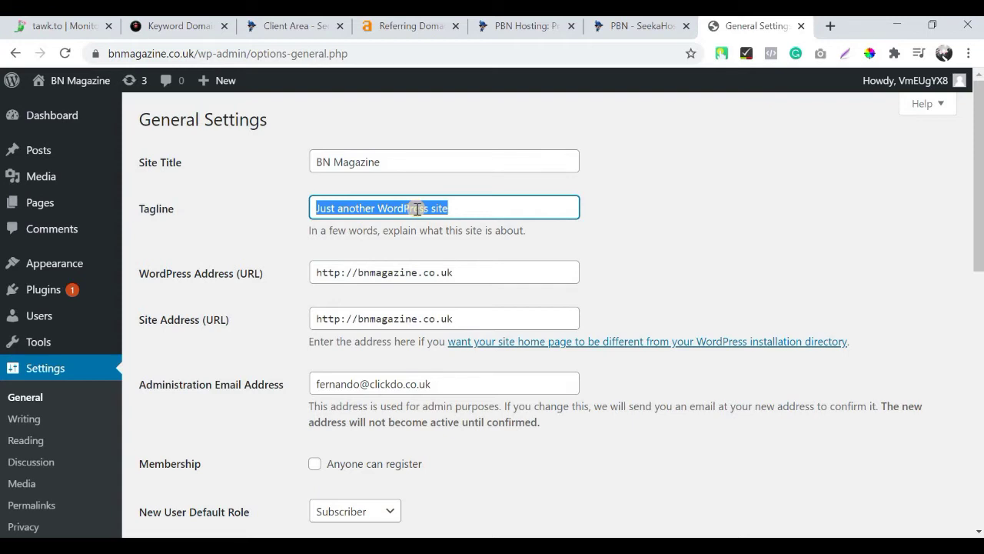
text(U)
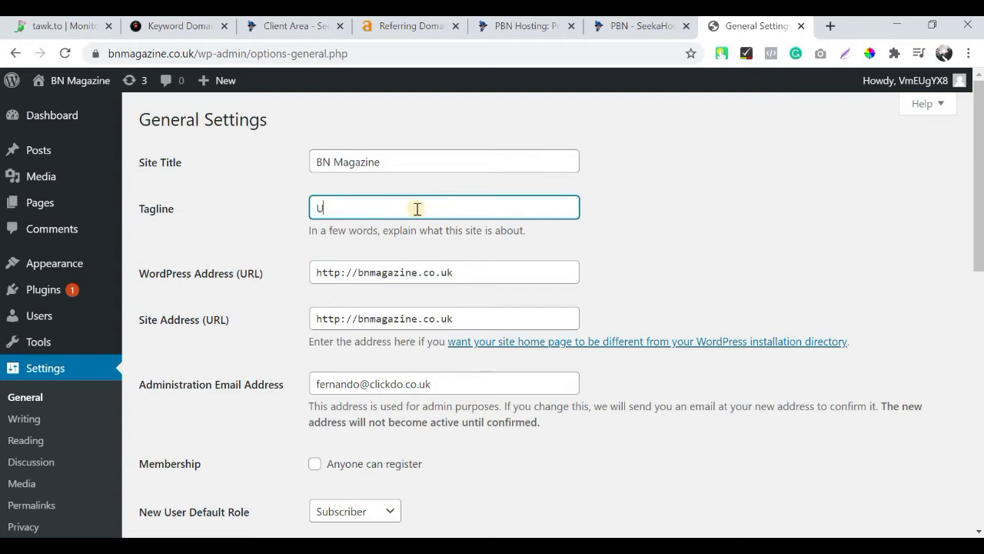
text(K Business News Magazine)
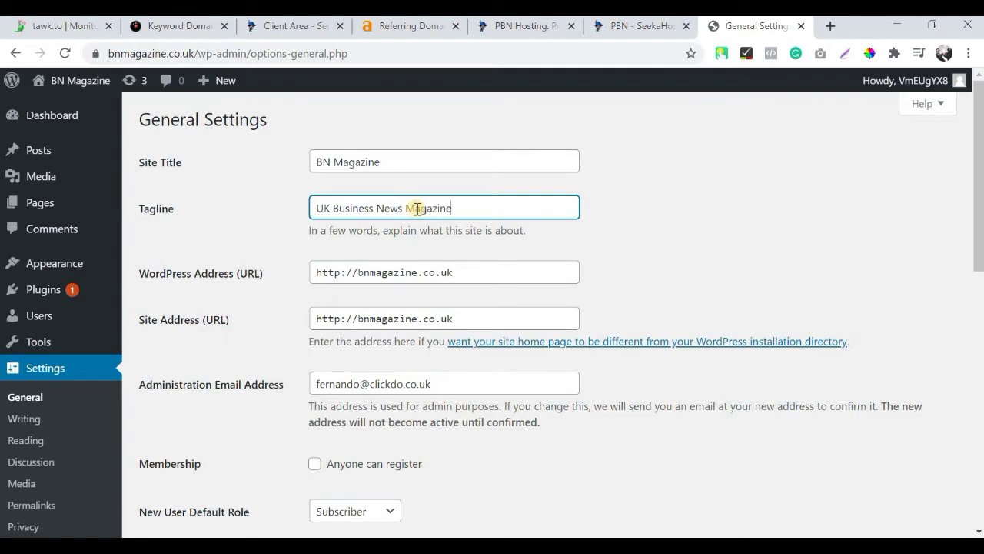
click(460, 230)
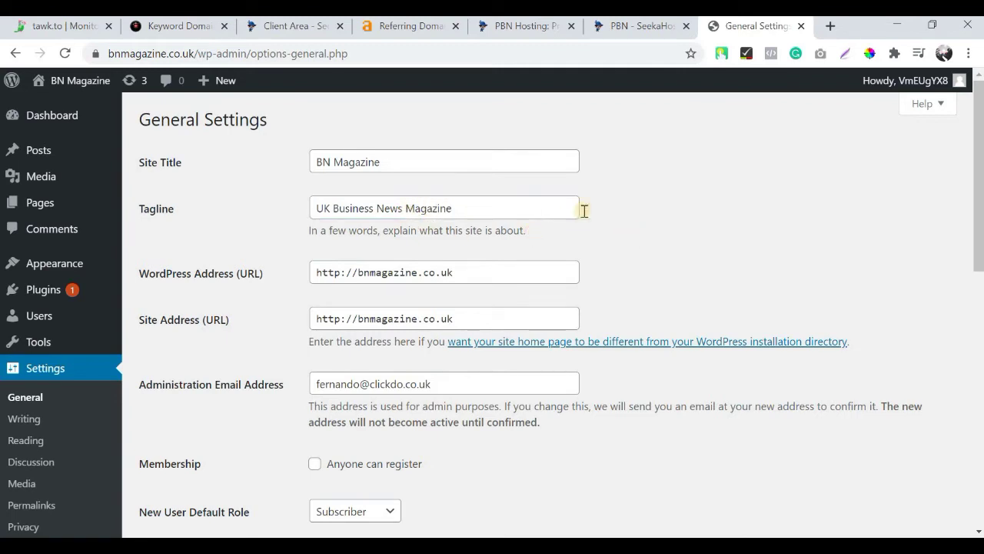
scroll(454, 198, down, 2)
scroll(332, 229, up, 1)
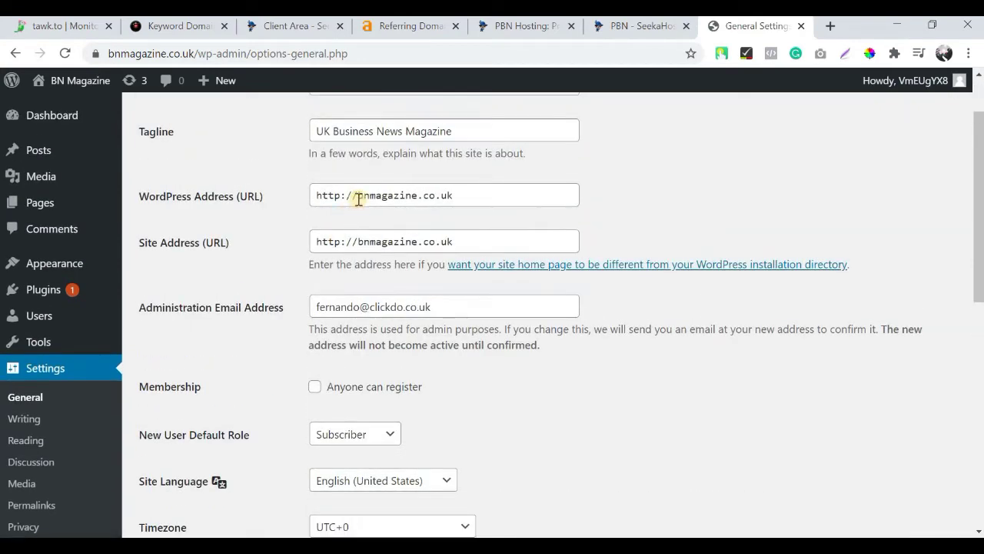
click(460, 195)
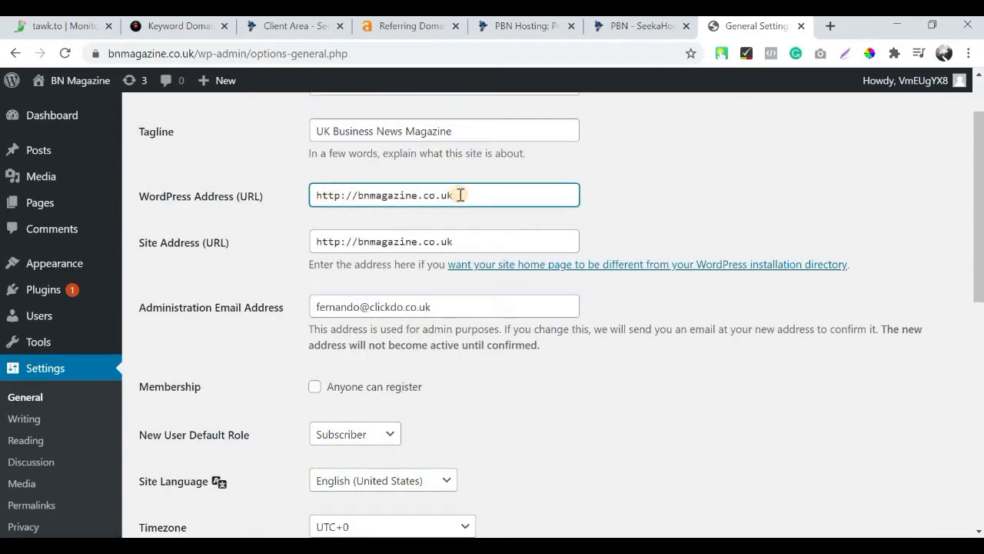
key(Home)
key(Right)
key(Right)
key(Right)
key(Right)
text(s)
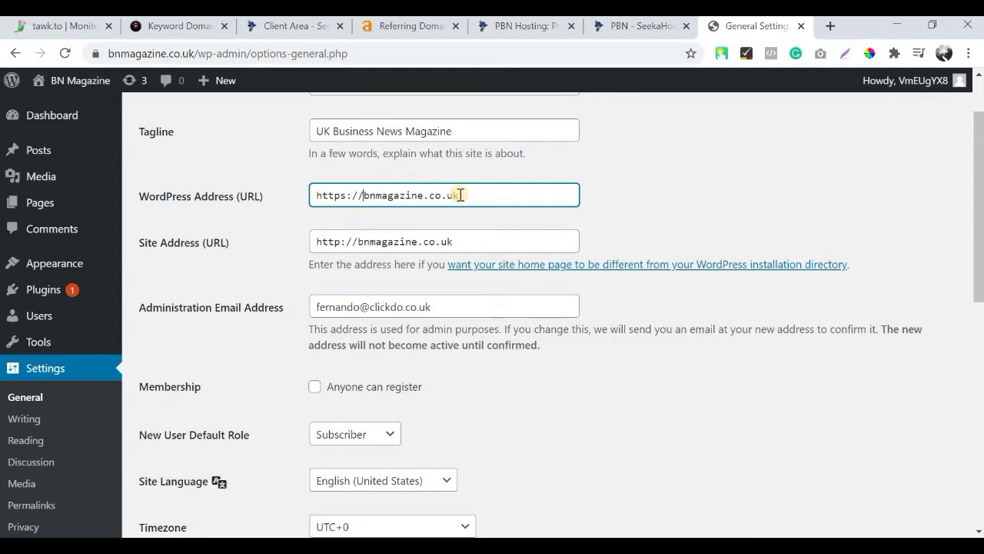
key(Right)
key(Right)
key(Right)
text(www.)
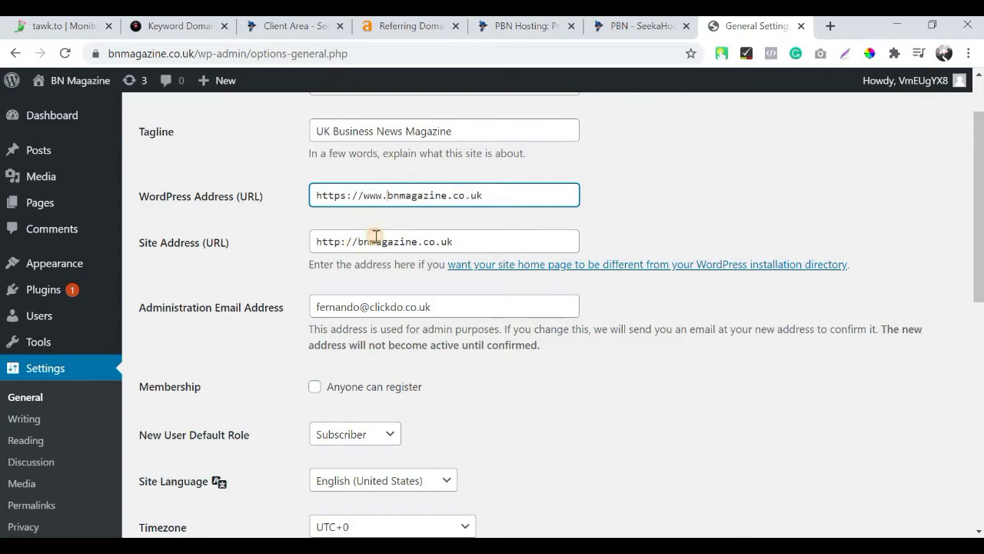
click(374, 240)
key(Home)
key(Right)
key(Right)
key(Right)
key(Right)
text(s)
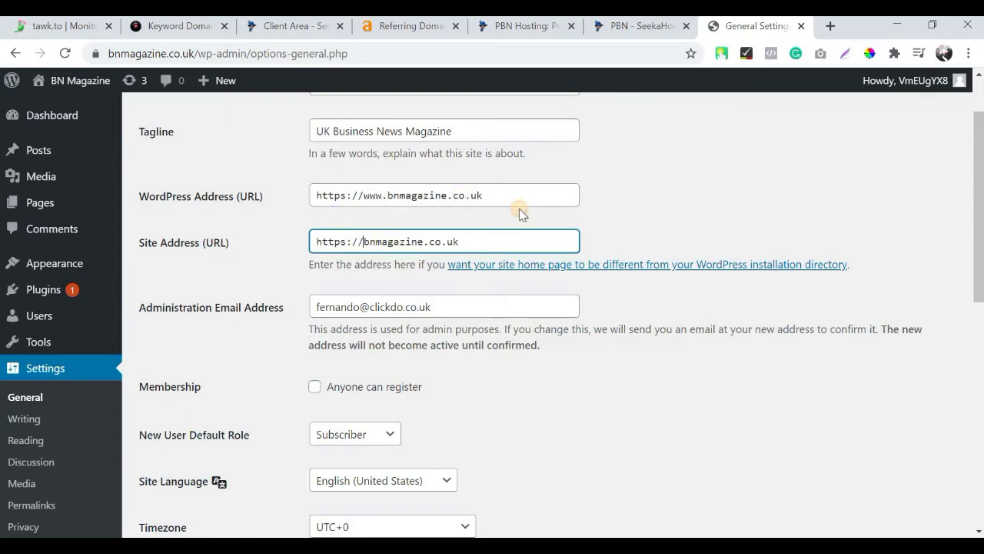
text(www.)
Look through the available site language and timezone options in the general settings, keeping the current choices
scroll(435, 334, down, 4)
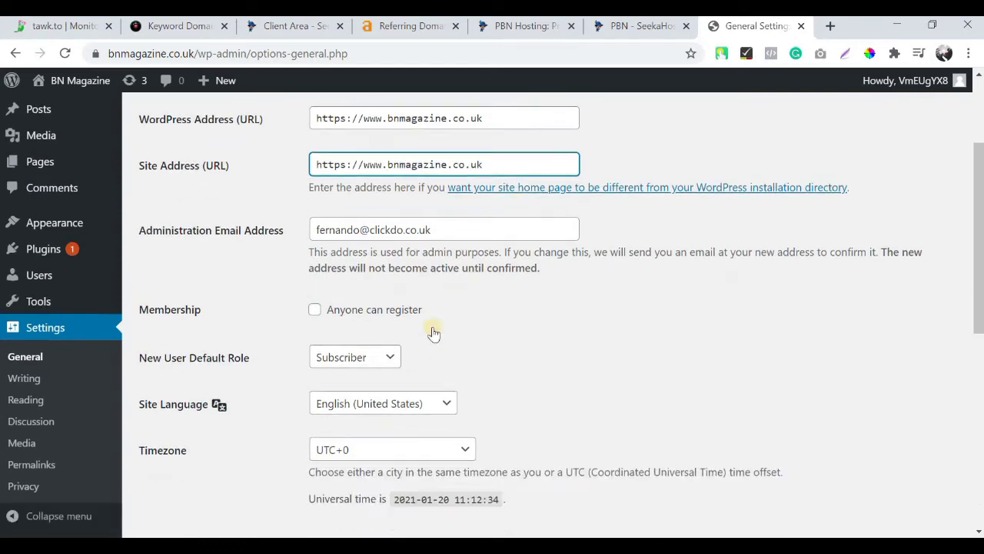
click(450, 172)
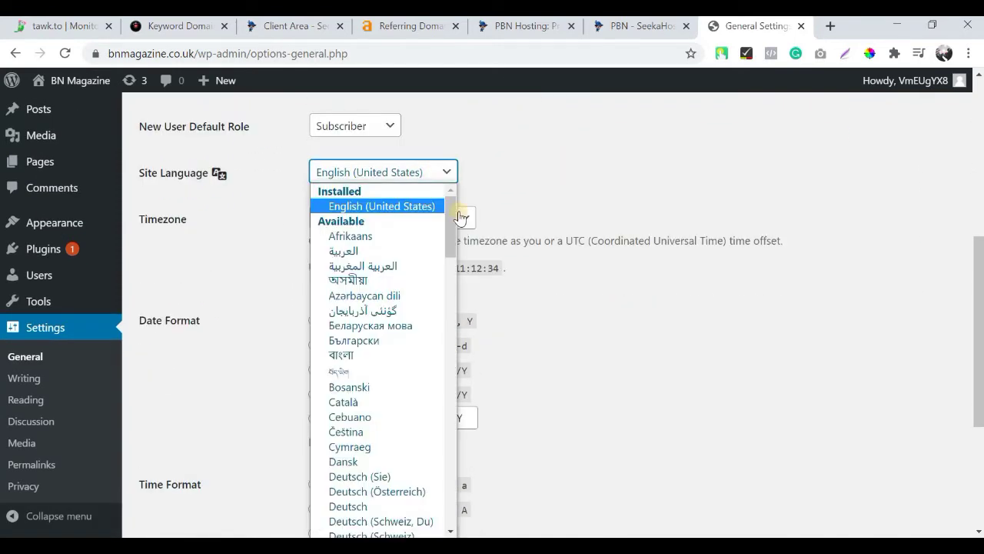
click(461, 217)
click(460, 218)
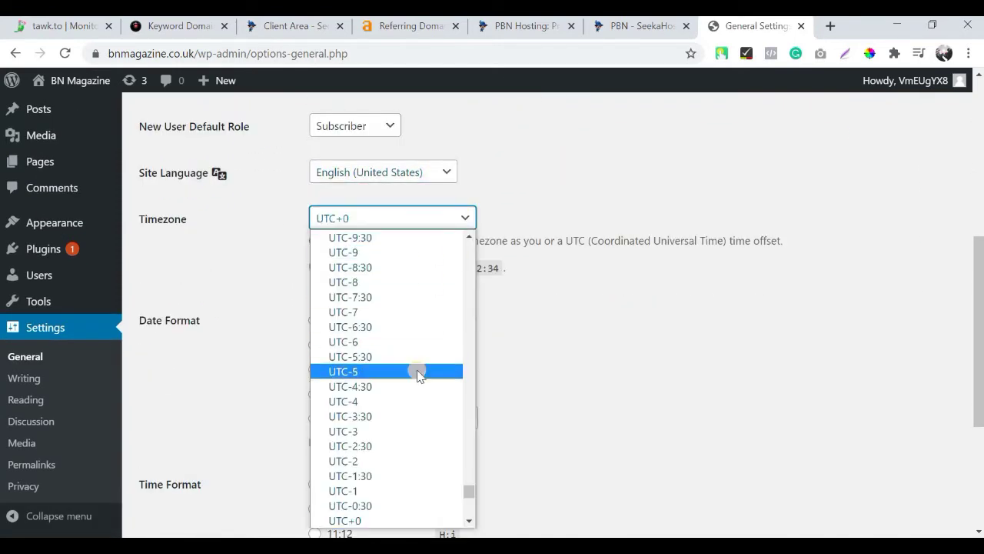
scroll(418, 372, up, 4)
scroll(420, 375, down, 9)
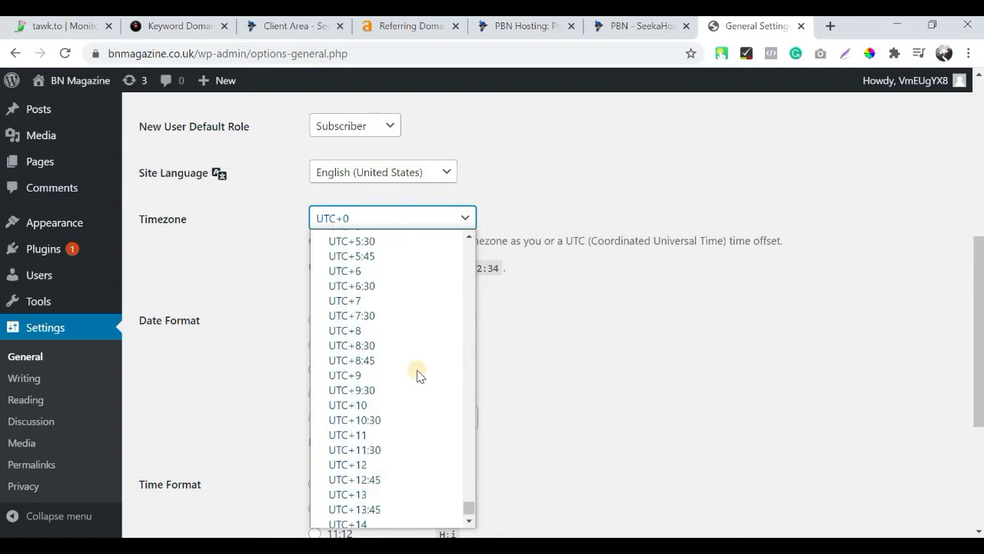
scroll(415, 362, up, 2)
click(604, 306)
scroll(254, 438, down, 3)
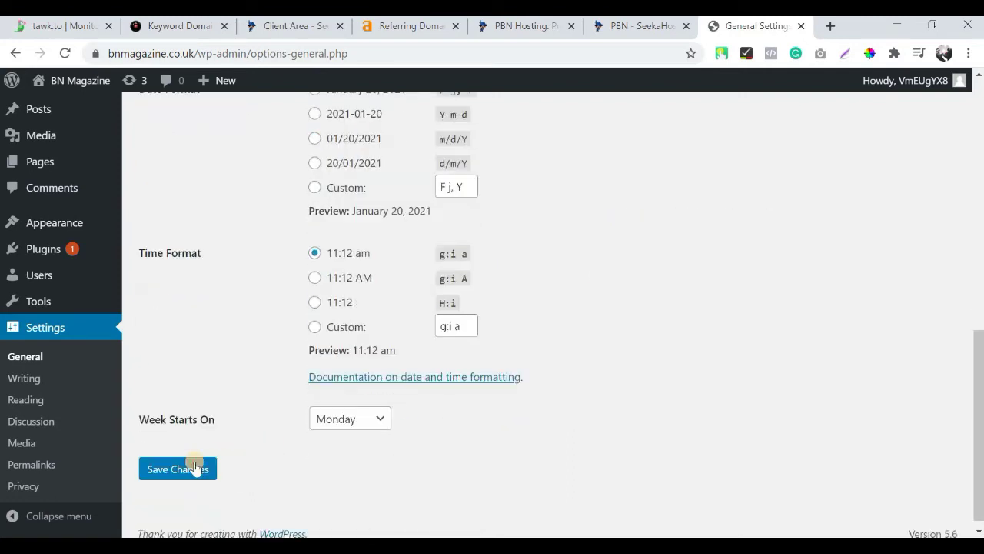
Save the general settings and log back in to WordPress with the saved username and password
click(181, 468)
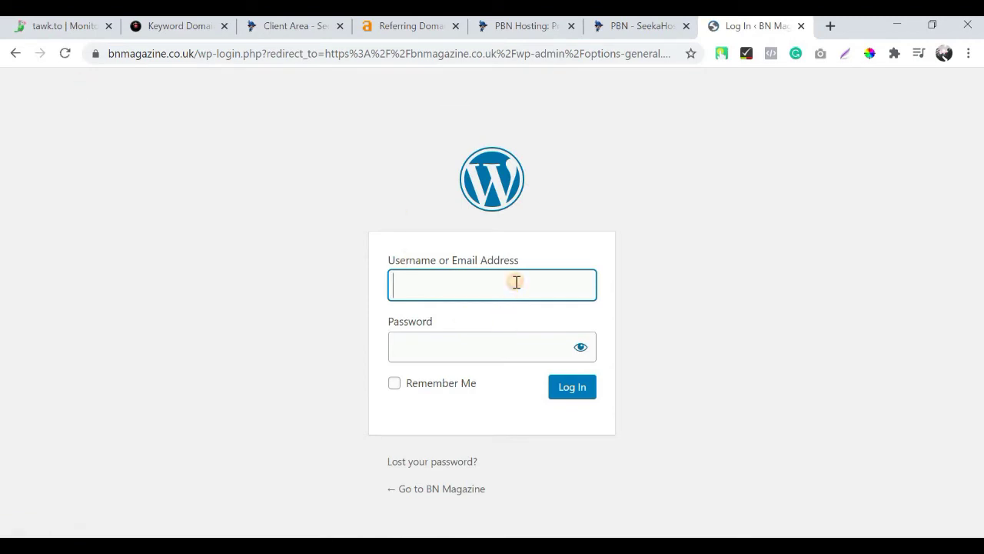
click(516, 281)
key(Return)
click(573, 389)
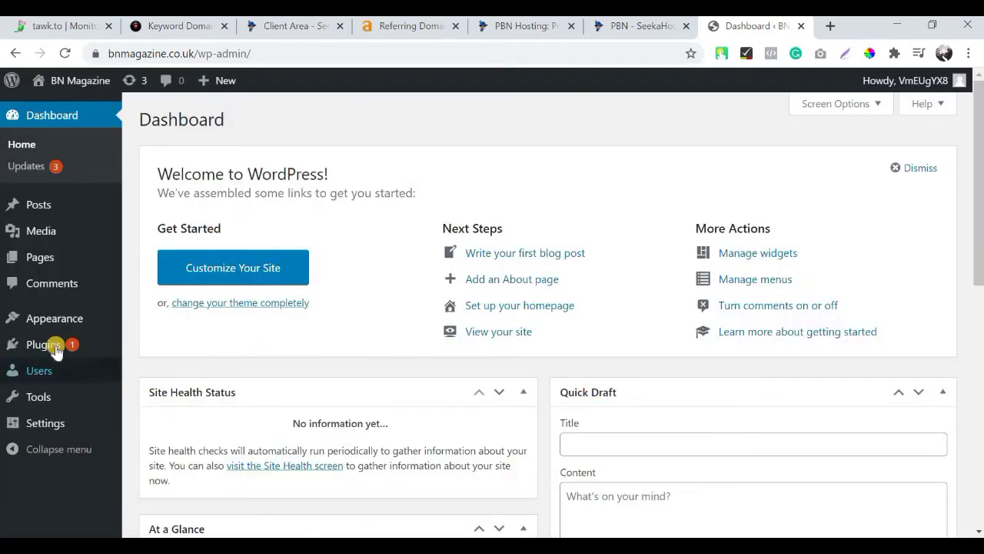
Search the plugin directory for "All 404 Redirect to Homepage", then install and activate that plugin
mouse_move(77, 347)
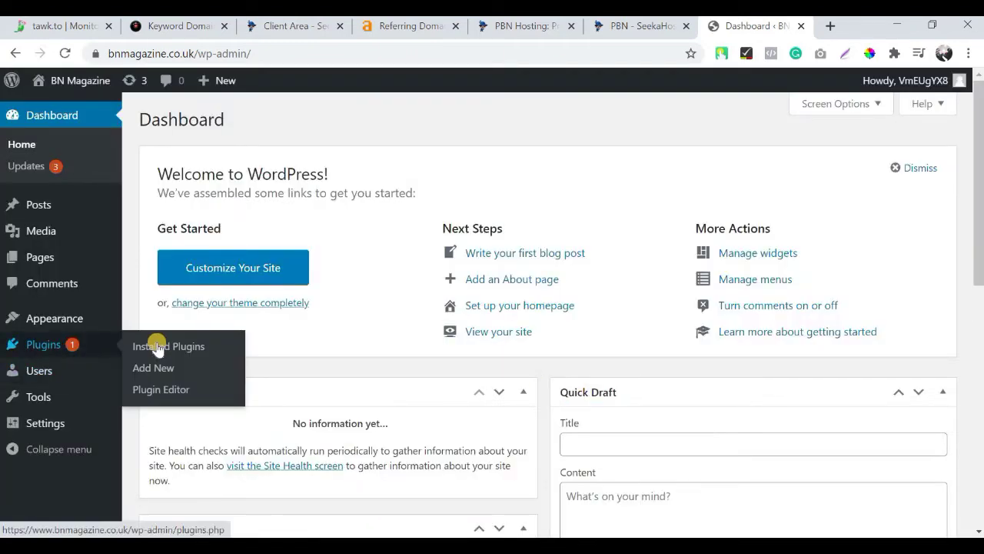
click(161, 369)
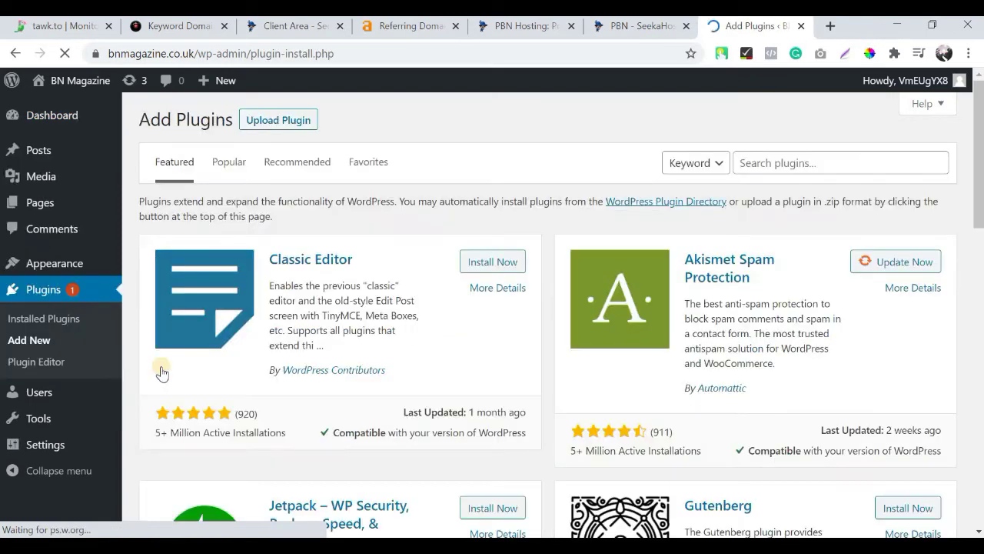
click(809, 164)
text(all)
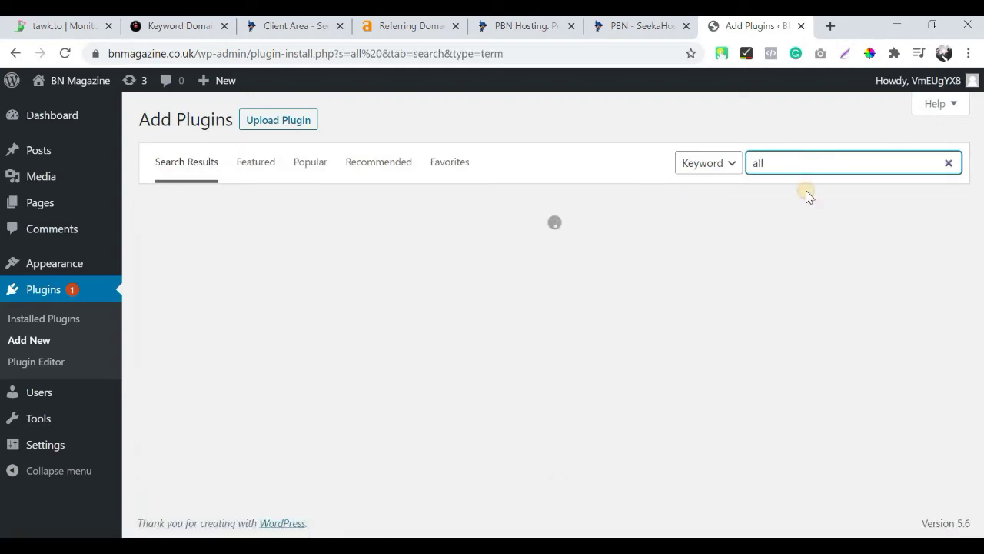
click(805, 192)
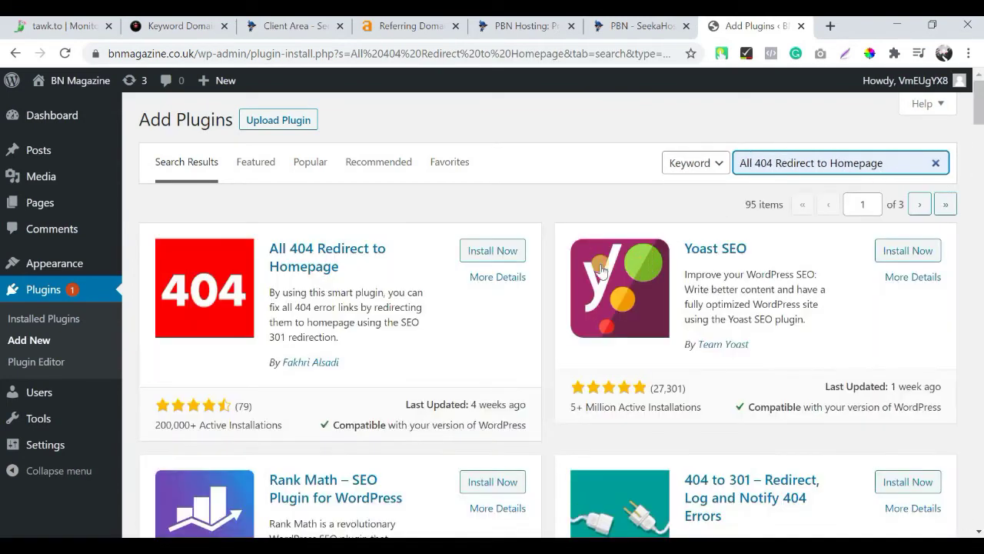
click(504, 251)
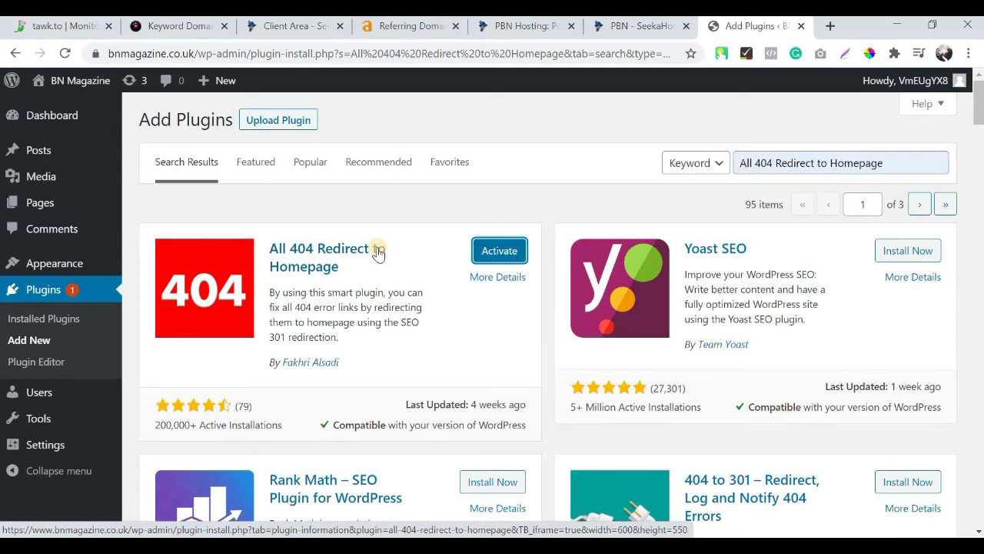
click(486, 248)
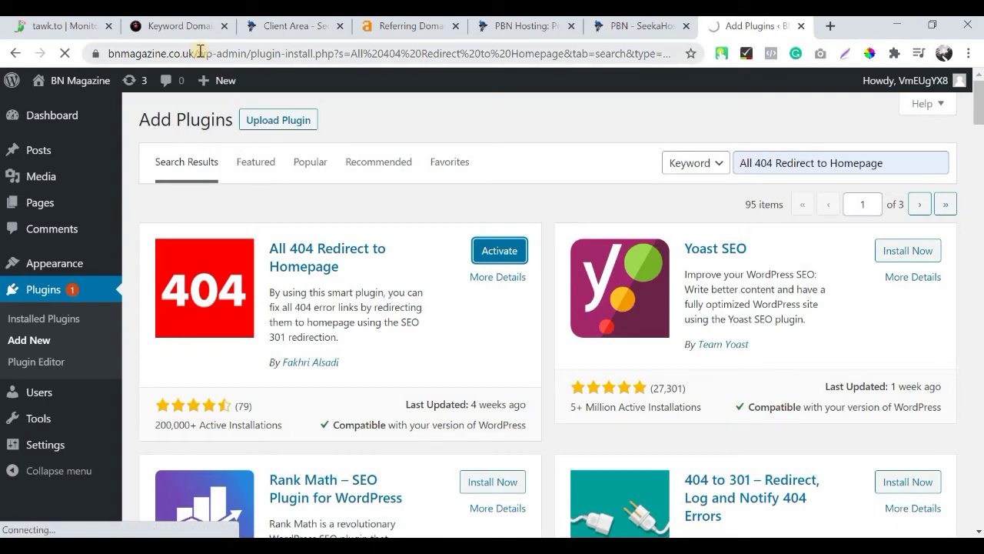
Switch to the Ahrefs referring domains report, refresh it for bnmagazine.co.uk and examine the backlink coming from nytimes.com
click(408, 26)
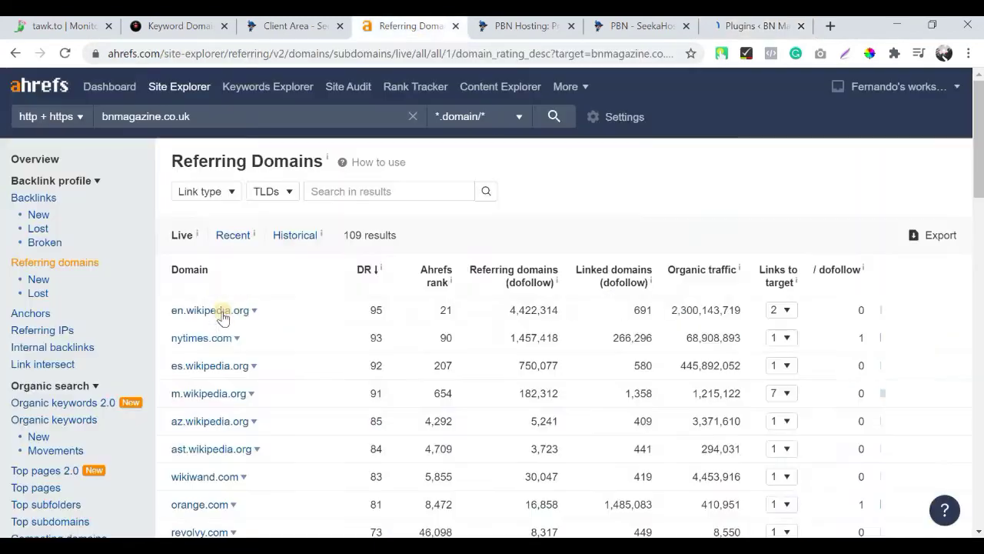
click(255, 312)
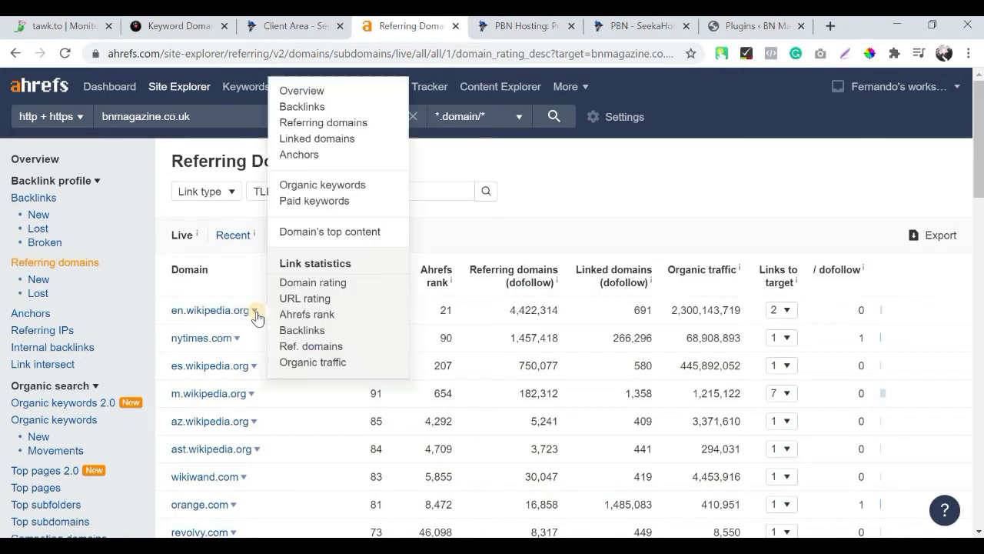
click(781, 337)
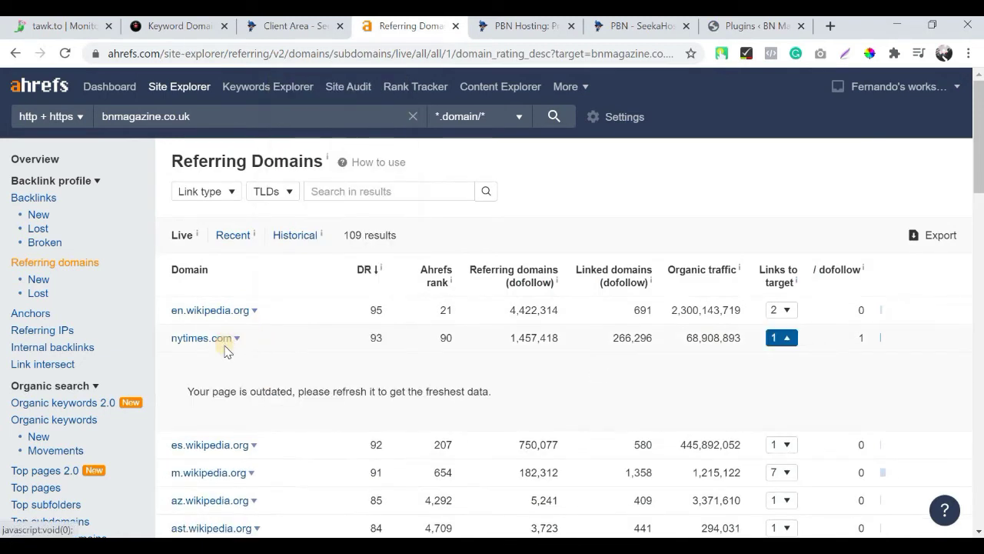
click(236, 341)
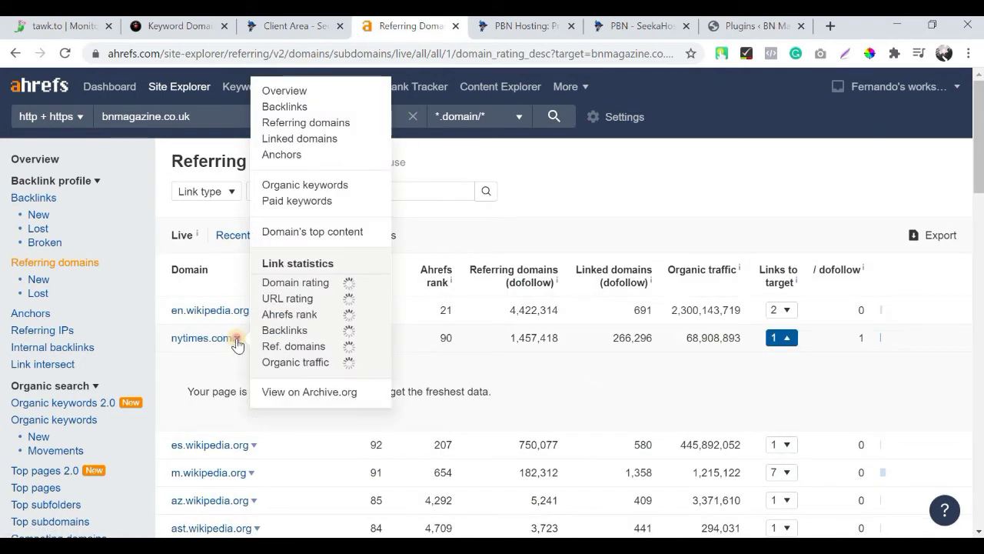
click(556, 117)
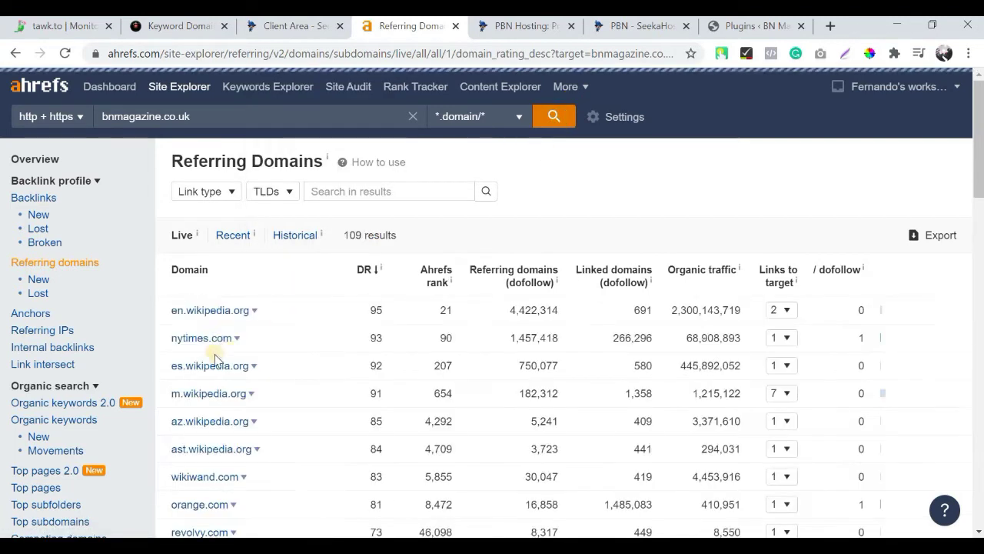
click(238, 339)
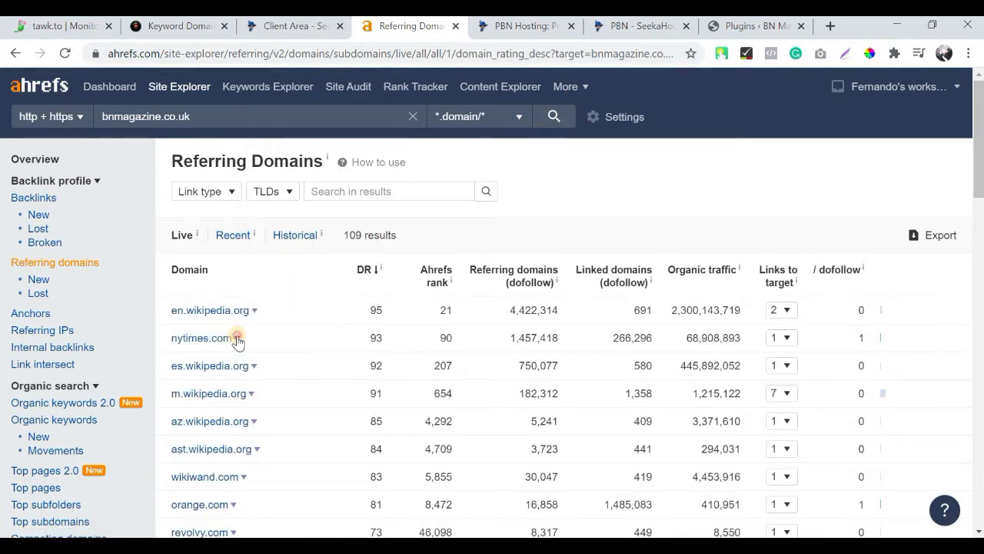
click(776, 339)
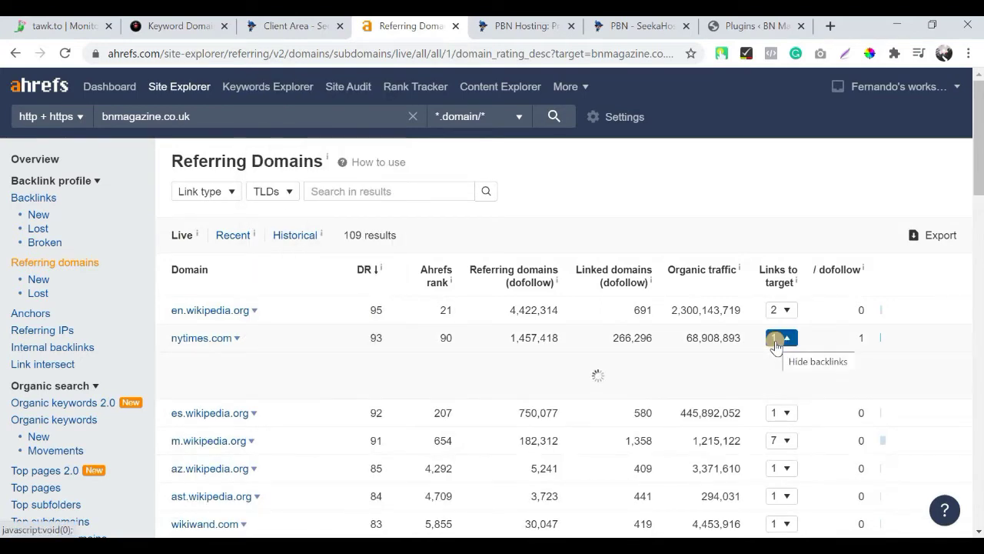
scroll(291, 332, down, 2)
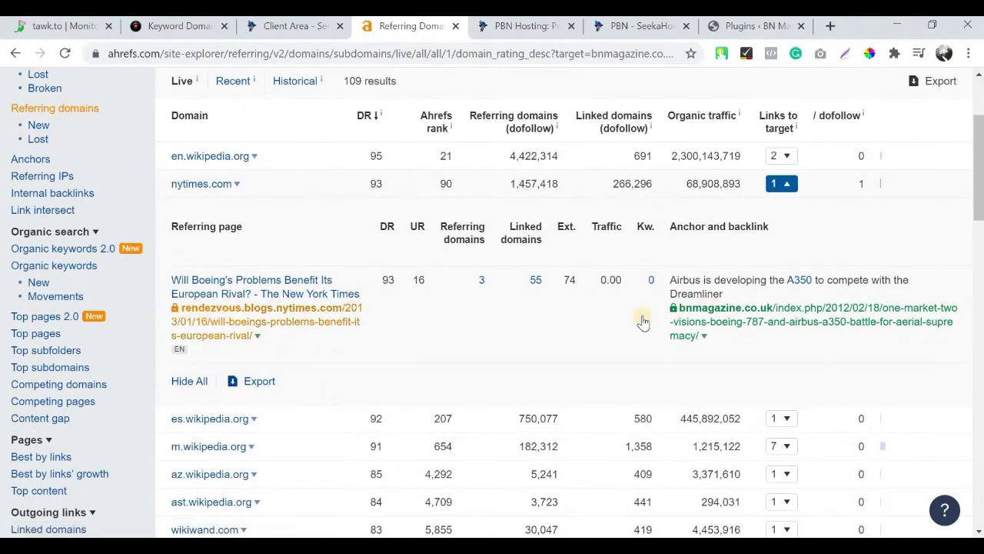
Open the bnmagazine.co.uk article URL backlinked from the nytimes.com referring page and examine its full address and the page it loads
middle_click(758, 327)
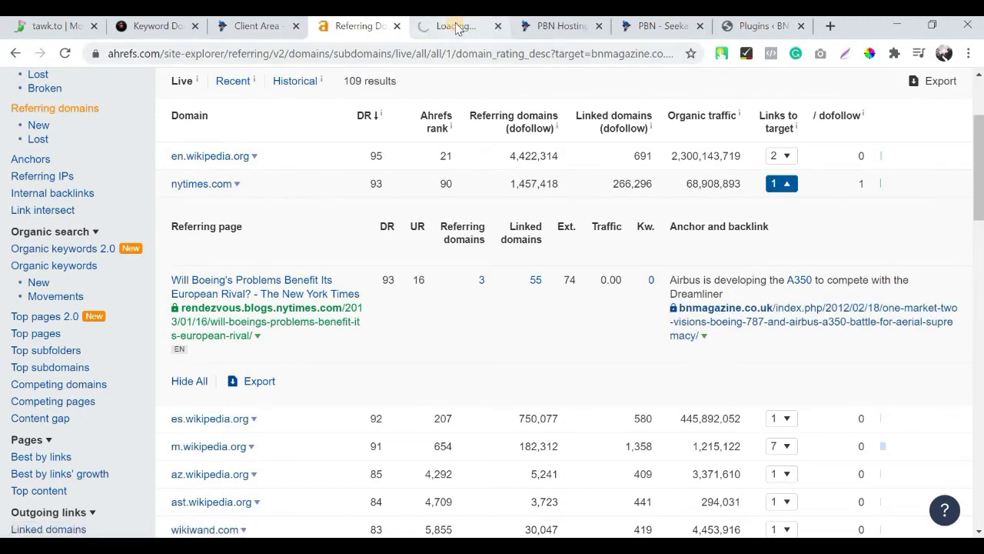
click(455, 26)
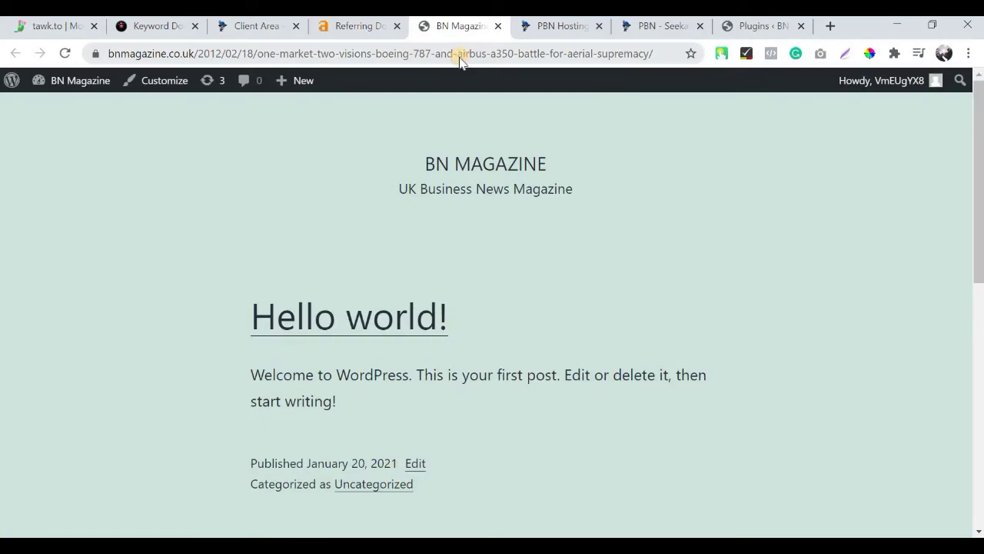
click(459, 55)
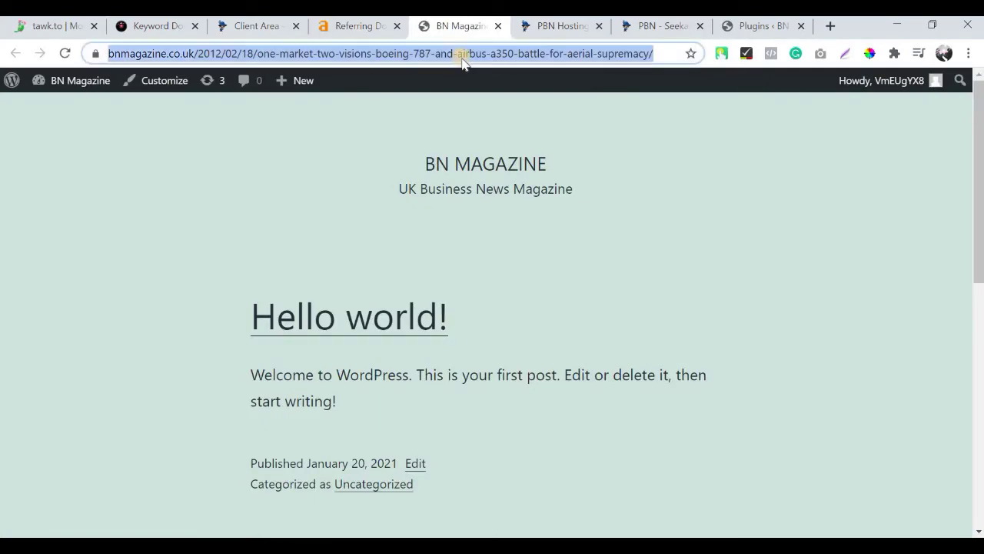
click(354, 26)
key(ctrl+Tab)
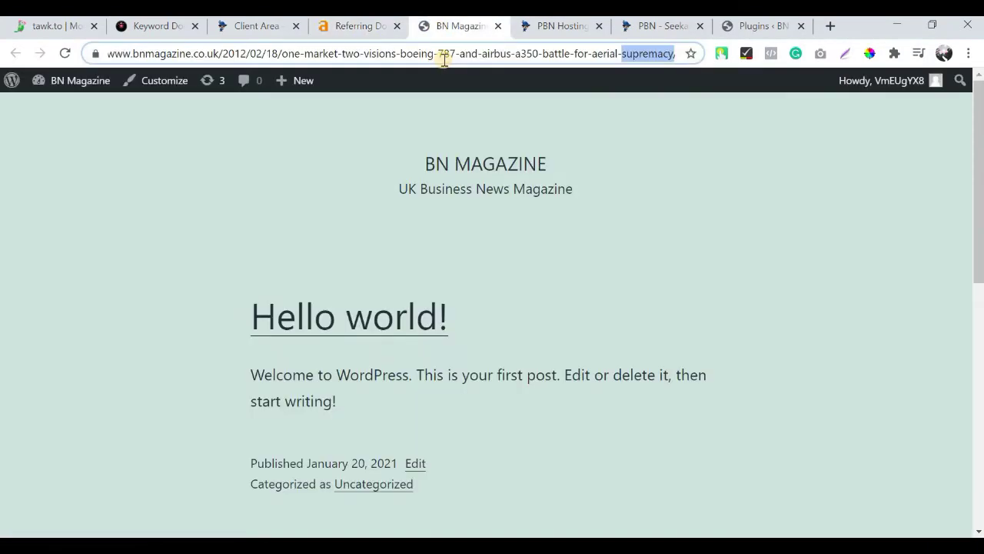
triple_click(444, 55)
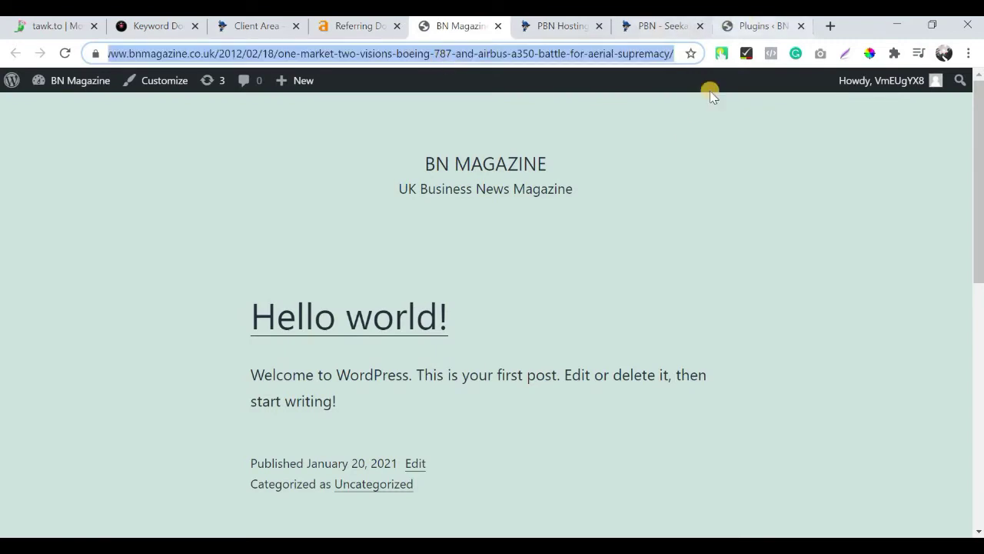
click(598, 118)
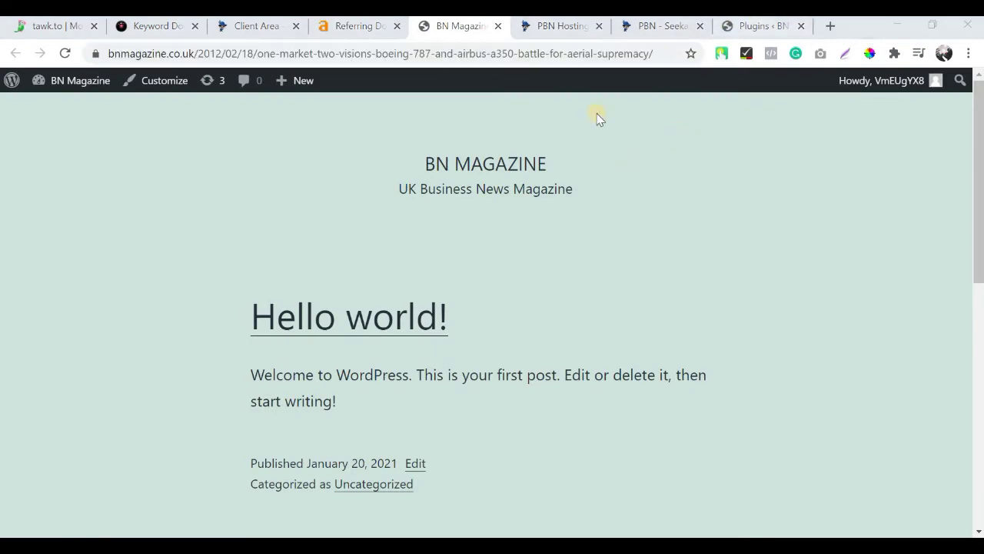
double_click(442, 55)
click(442, 55)
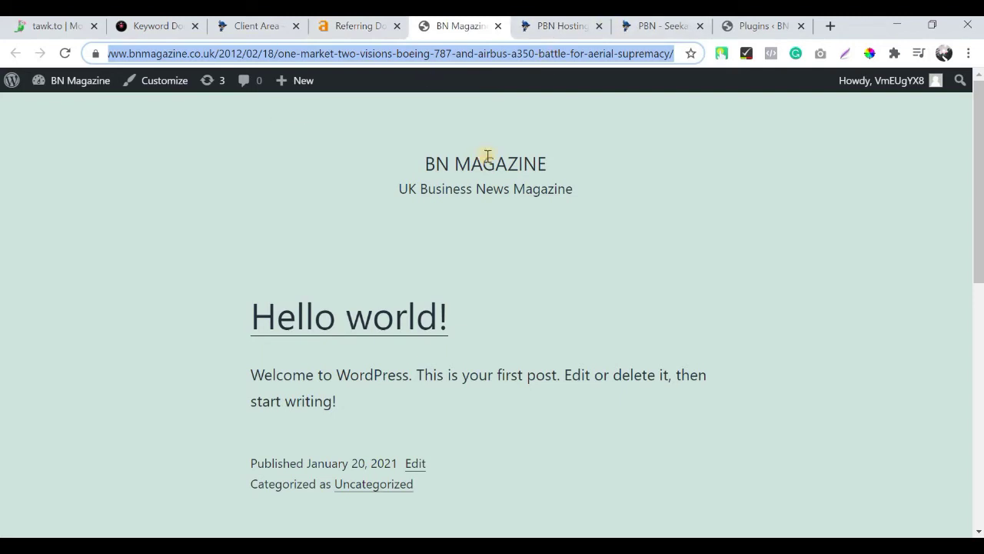
click(453, 264)
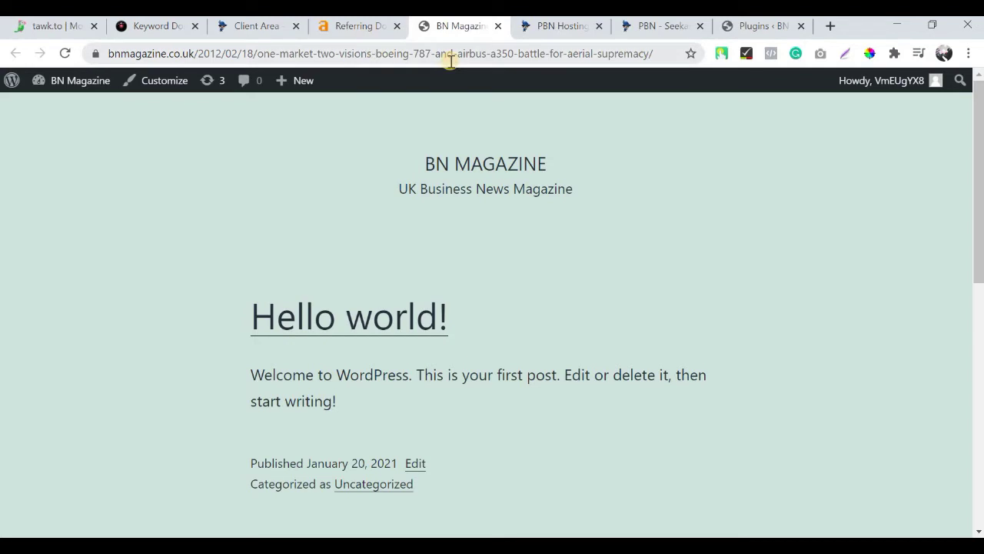
Check the All 404 Redirect to Homepage plugin in the site's installed plugins against the old article's URL
click(784, 29)
scroll(206, 302, down, 1)
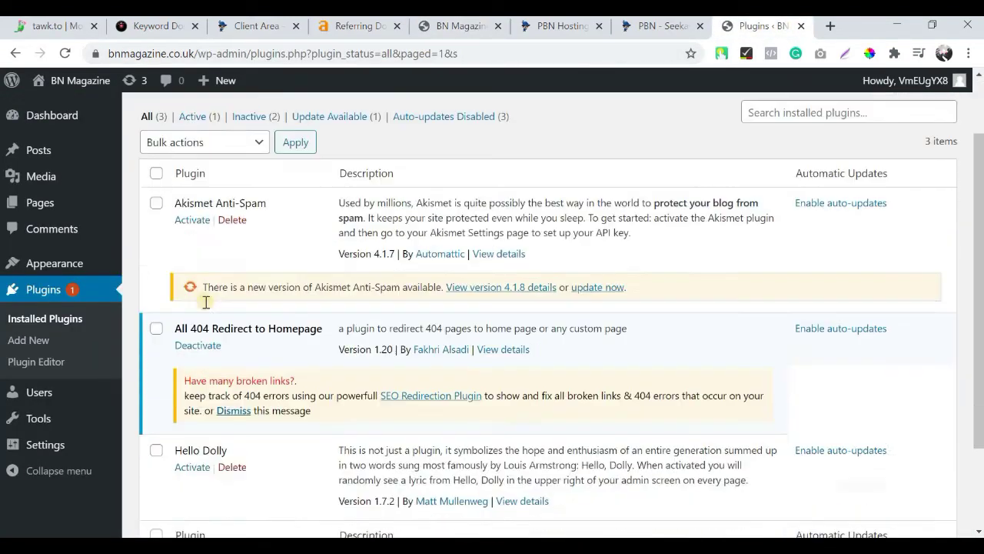
scroll(206, 302, down, 1)
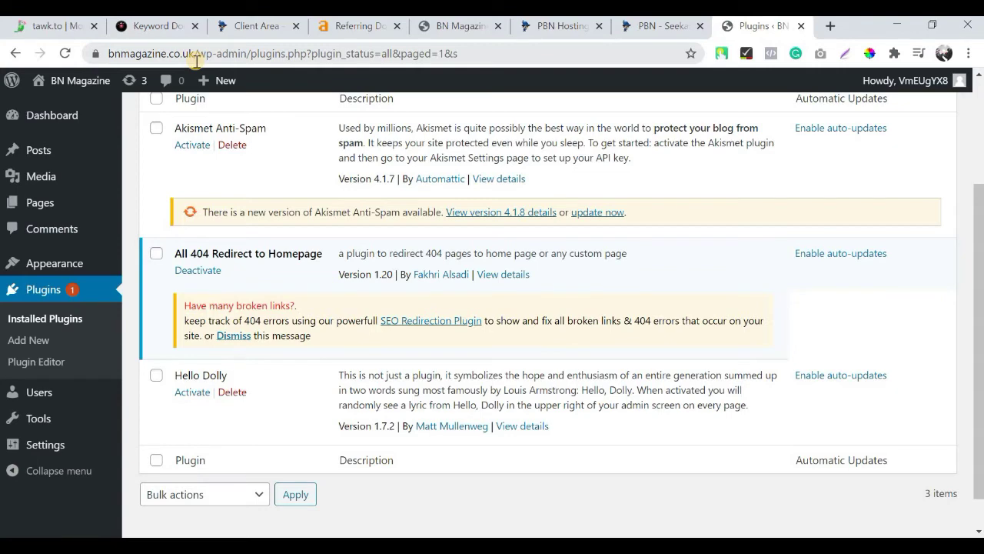
click(446, 27)
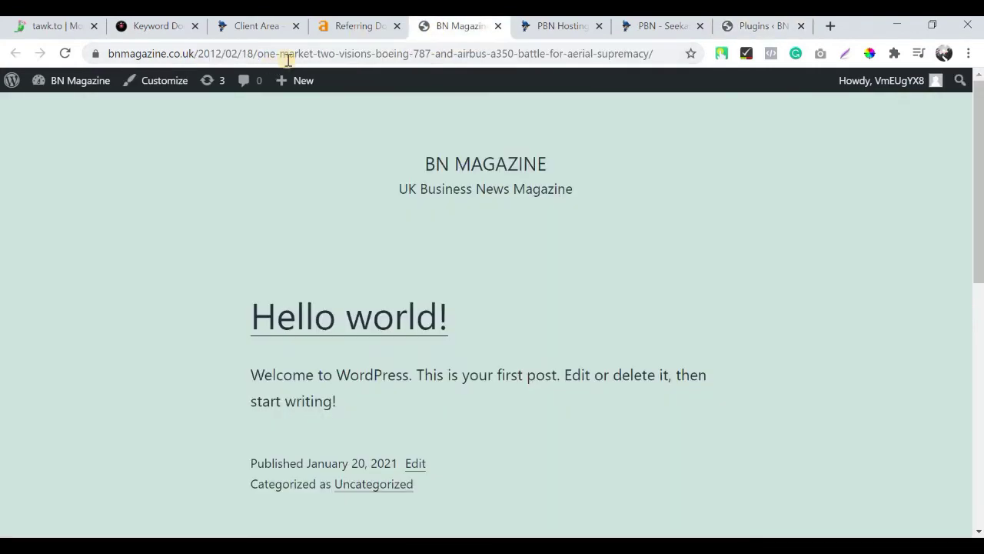
triple_click(288, 59)
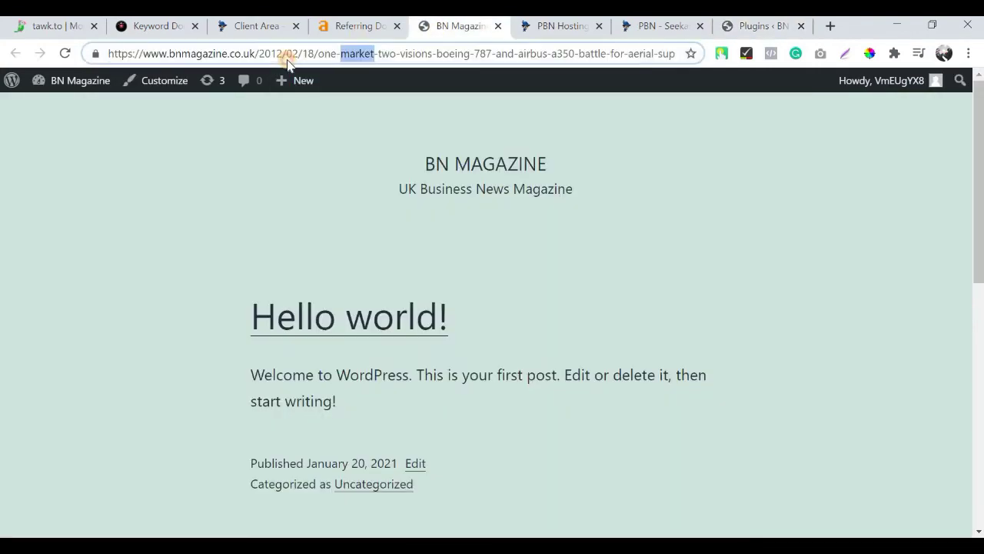
click(735, 26)
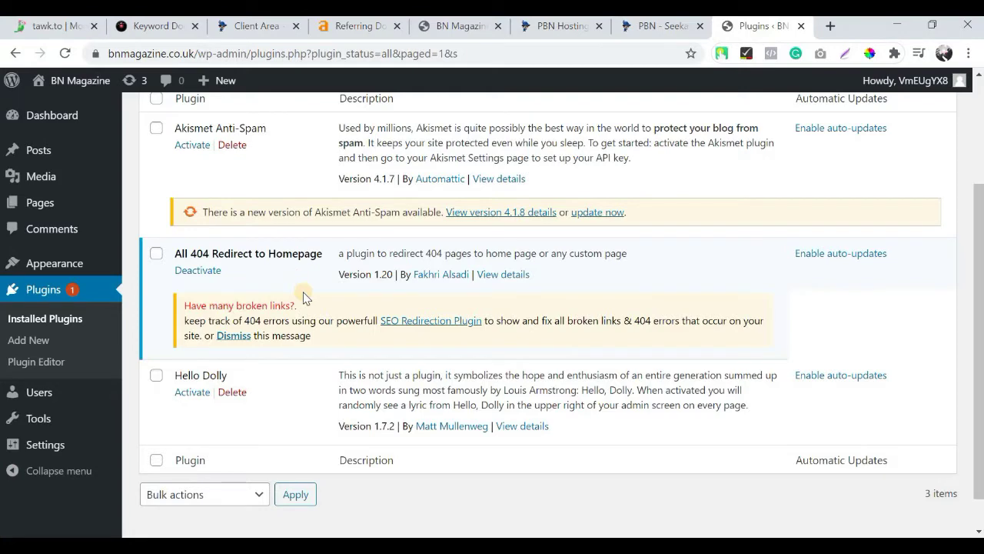
scroll(303, 298, up, 3)
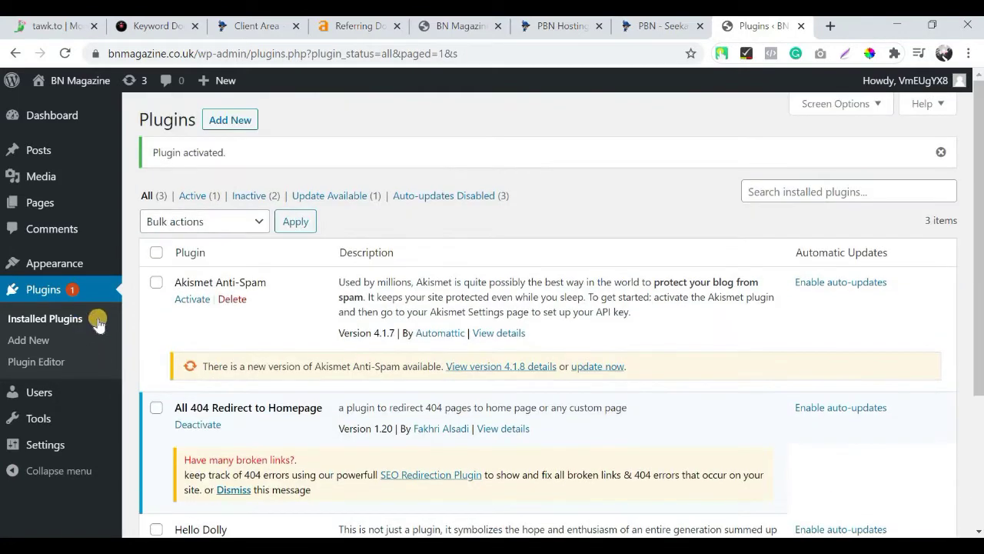
Search the WordPress plugins available to add for "all in one seo plugin"
mouse_move(68, 277)
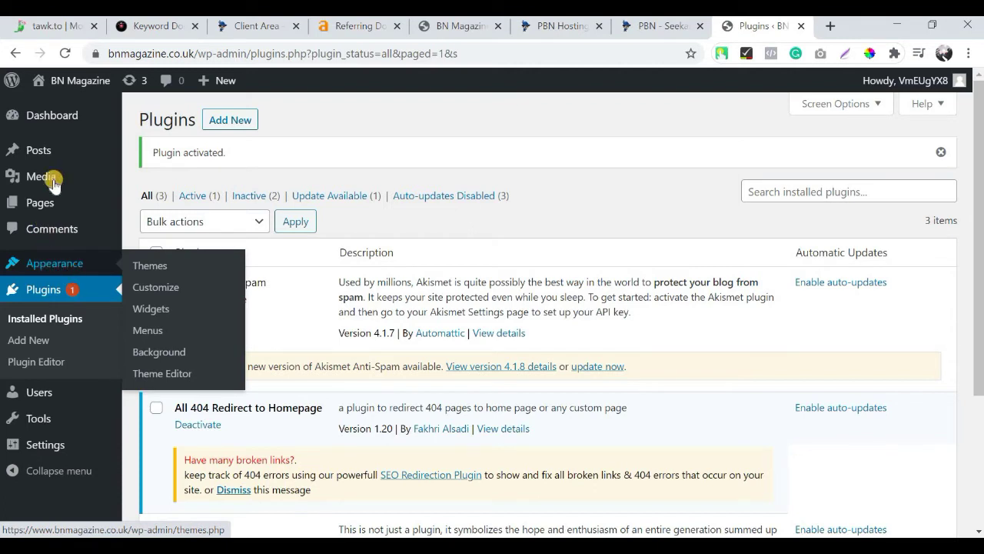
click(221, 120)
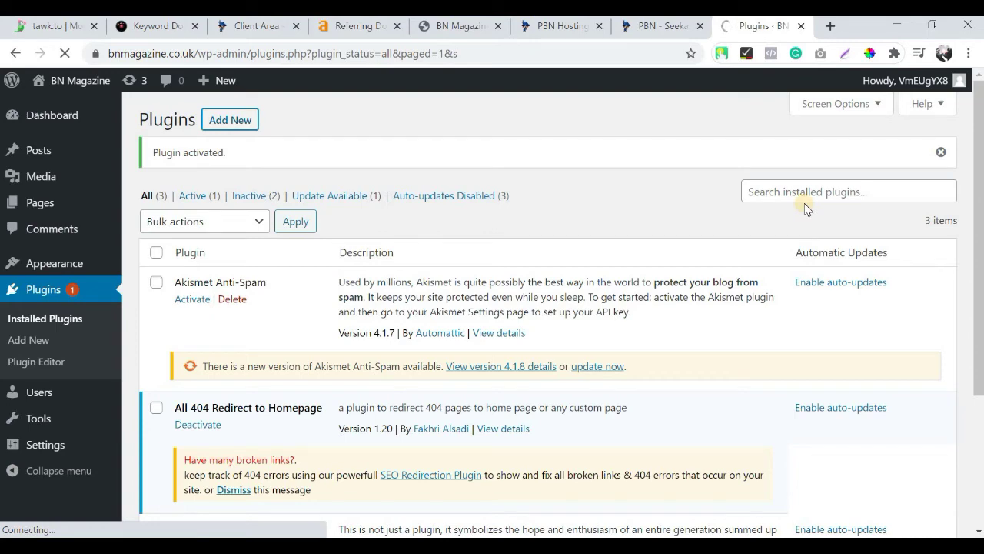
click(799, 163)
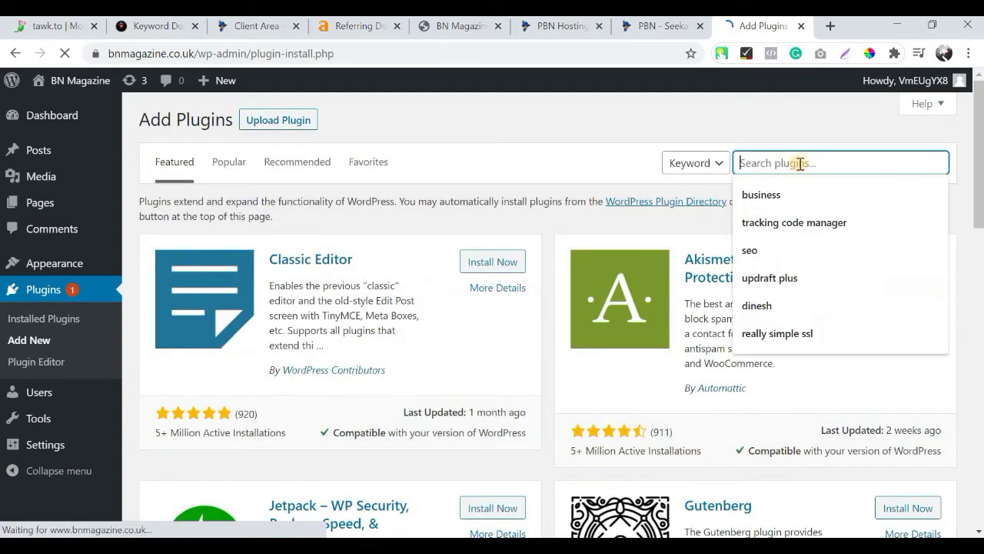
text(all in one seo plugin)
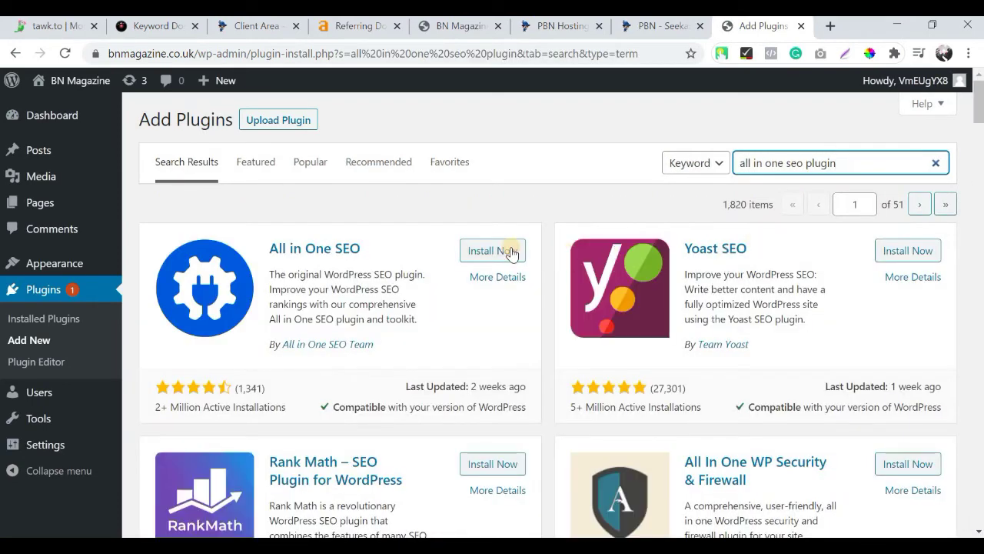
Install and activate the All in One SEO plugin, leaving its setup wizard for the AIOSEO dashboard
click(511, 253)
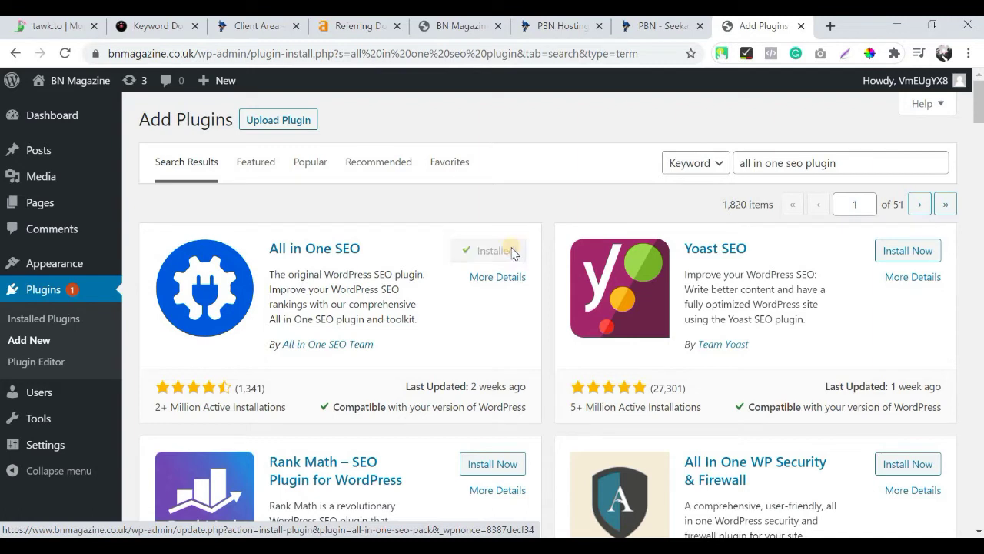
click(511, 250)
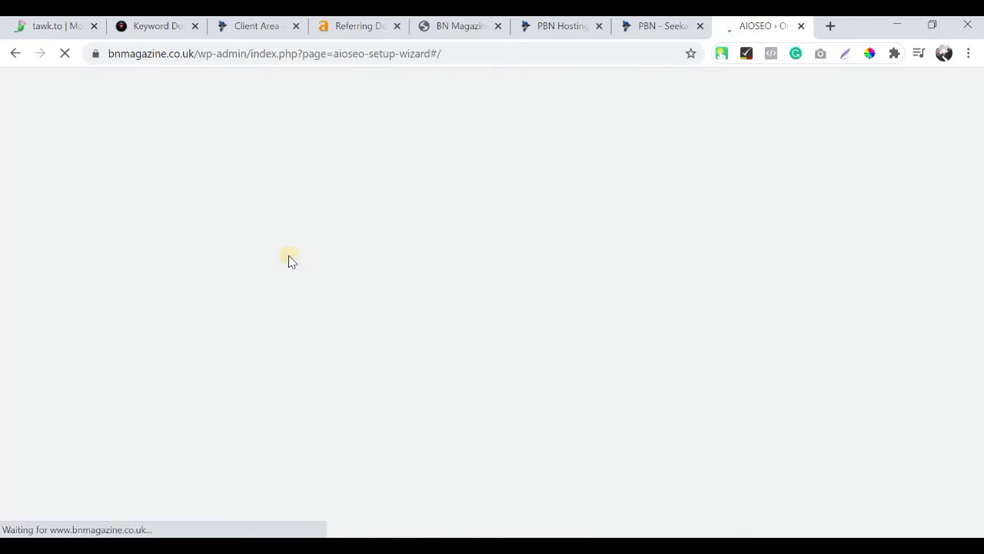
click(470, 490)
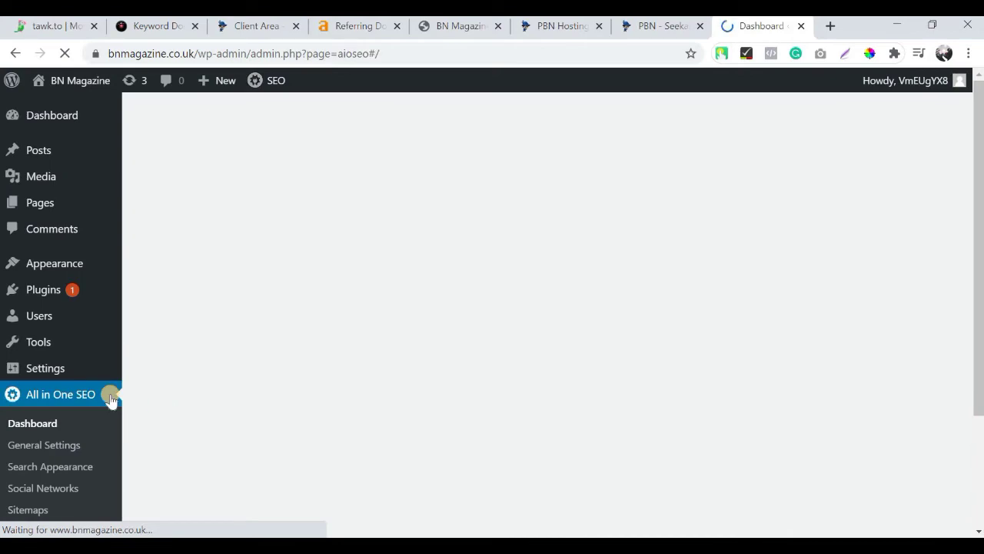
Look over the AIOSEO dashboard, including the feature cards for local SEO, social networks, tools and sitemaps
scroll(341, 334, down, 3)
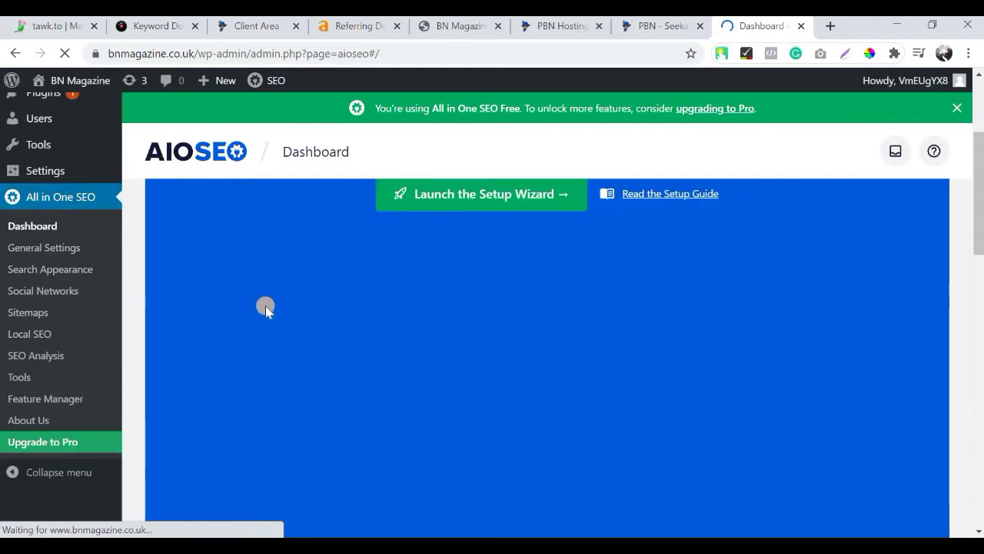
scroll(500, 311, down, 5)
scroll(499, 311, down, 10)
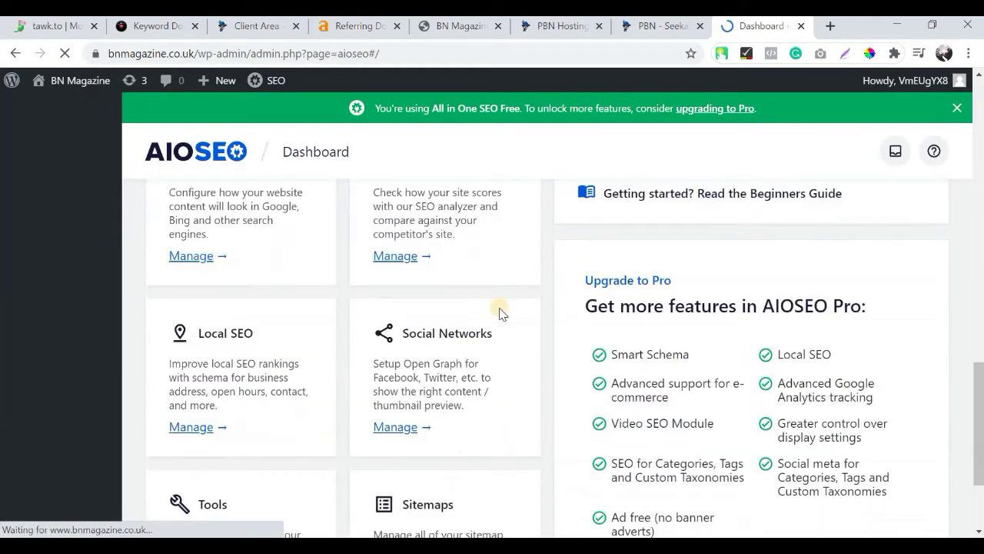
scroll(152, 332, up, 9)
scroll(101, 329, up, 6)
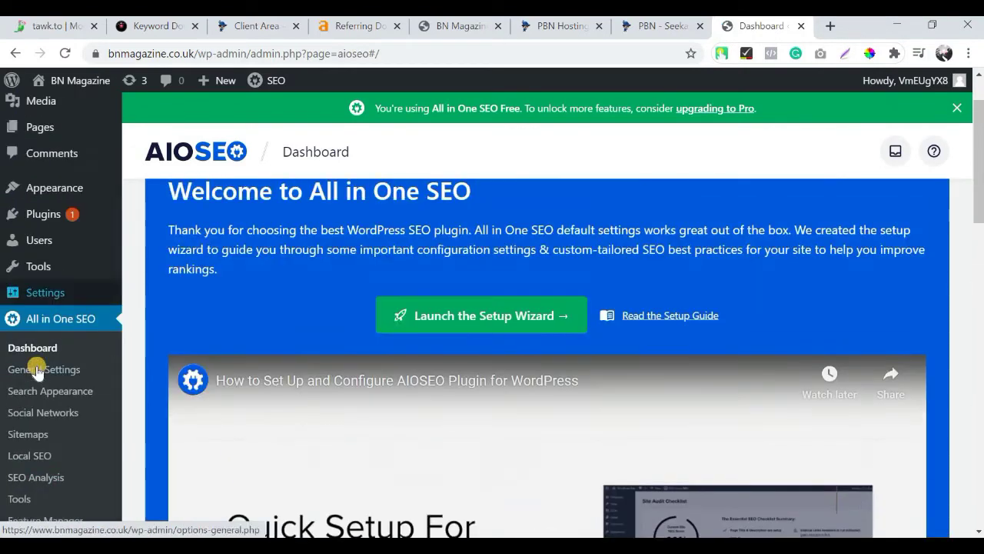
Open the AIOSEO General Settings and examine the whole page, including the License section
click(37, 369)
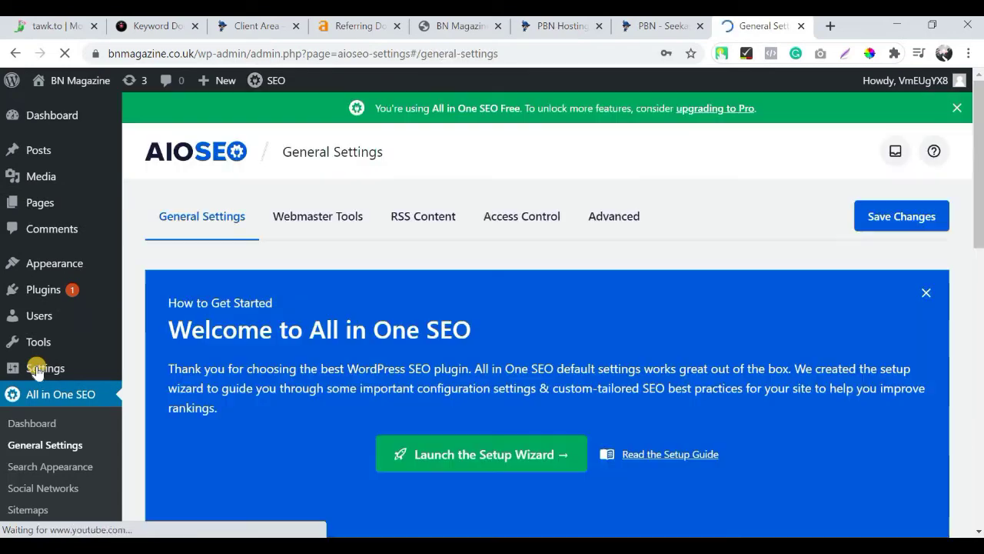
scroll(489, 286, down, 3)
scroll(490, 291, down, 1)
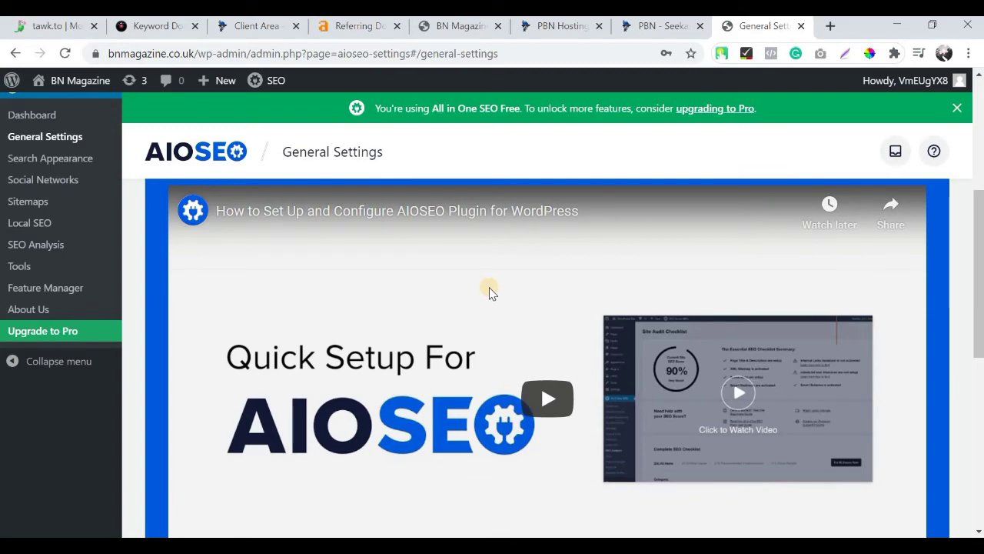
scroll(490, 292, down, 5)
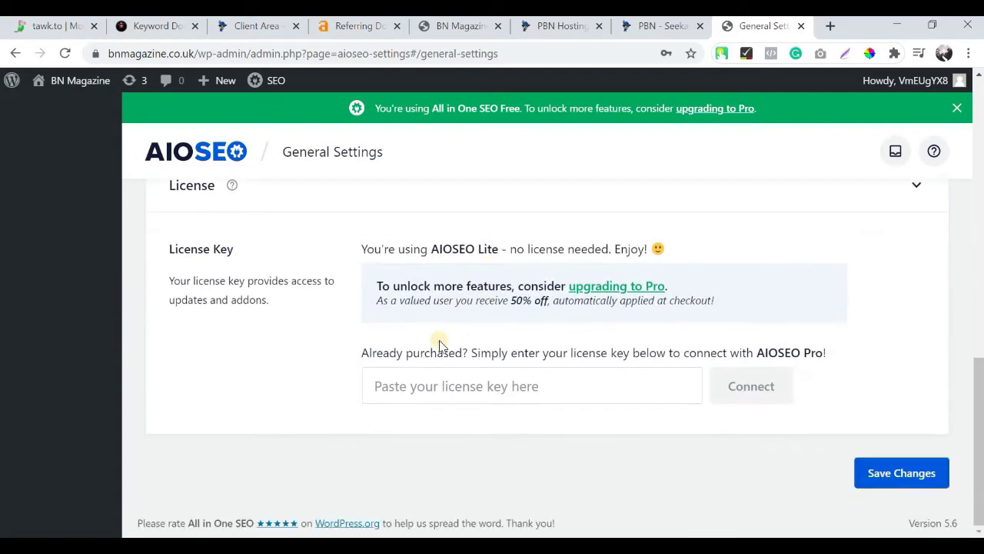
scroll(440, 344, up, 3)
scroll(440, 344, down, 3)
scroll(442, 347, up, 7)
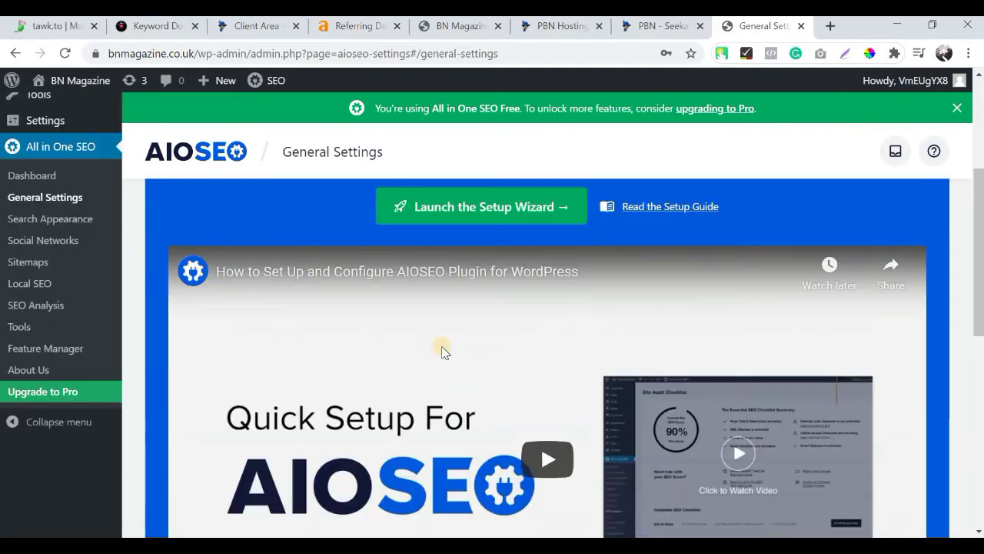
scroll(442, 347, up, 3)
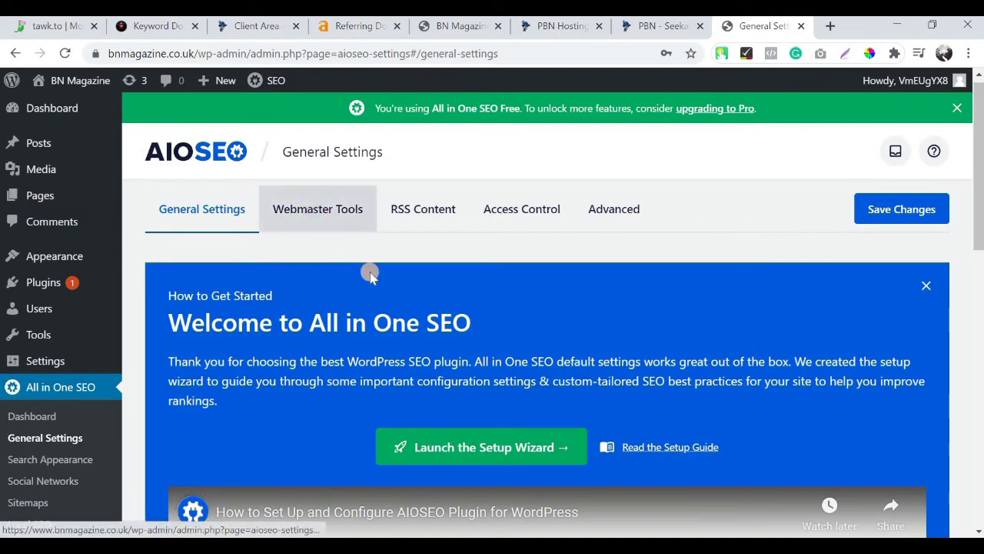
scroll(431, 300, down, 5)
scroll(654, 216, up, 2)
scroll(784, 357, down, 5)
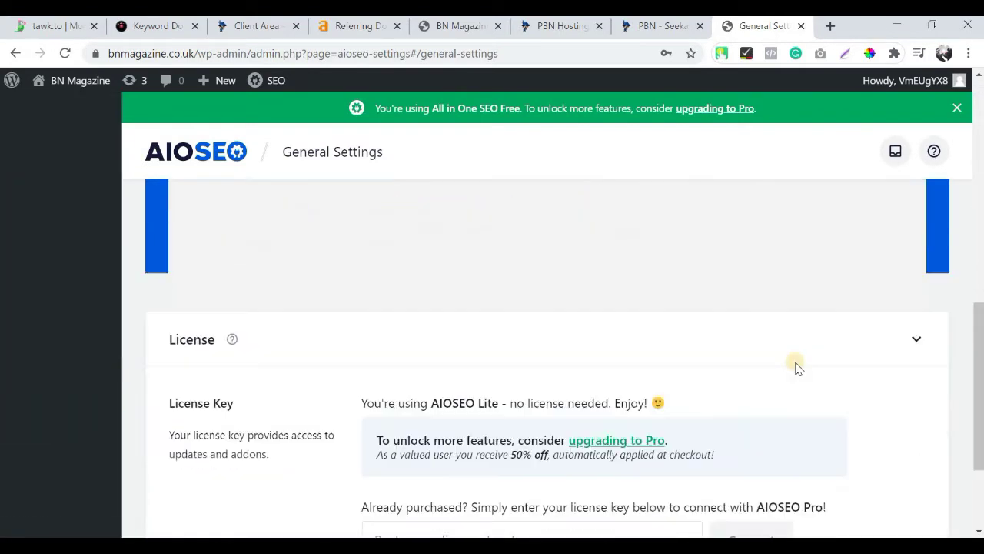
scroll(796, 368, down, 3)
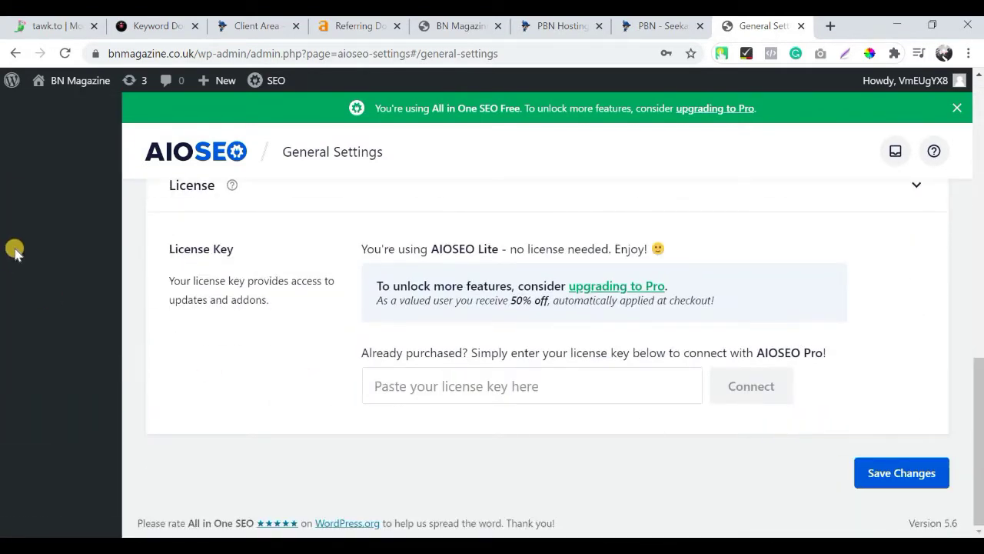
Open the AIOSEO Search Appearance settings and examine the title separator, Home Page preview, Site Title and Meta Description settings
scroll(44, 307, up, 10)
click(48, 306)
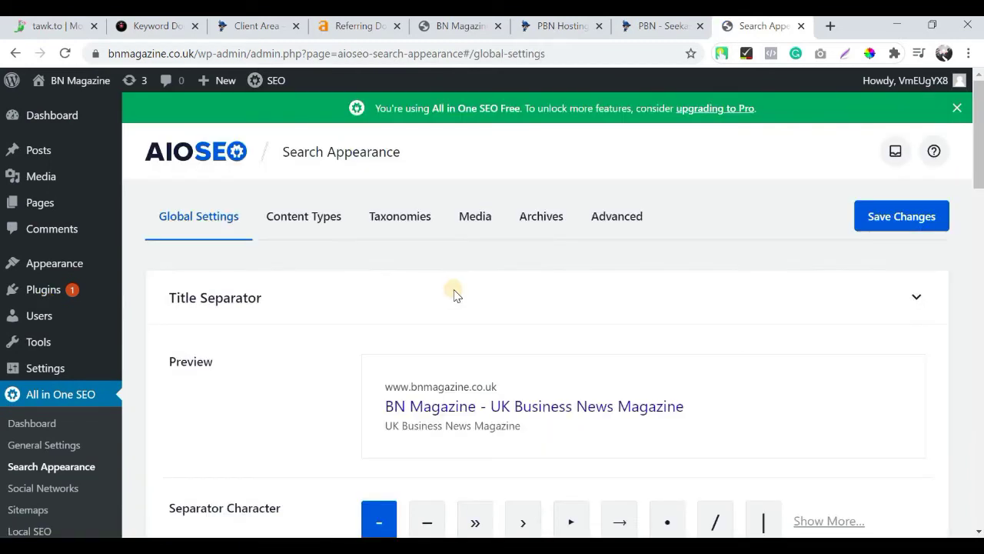
scroll(421, 333, down, 1)
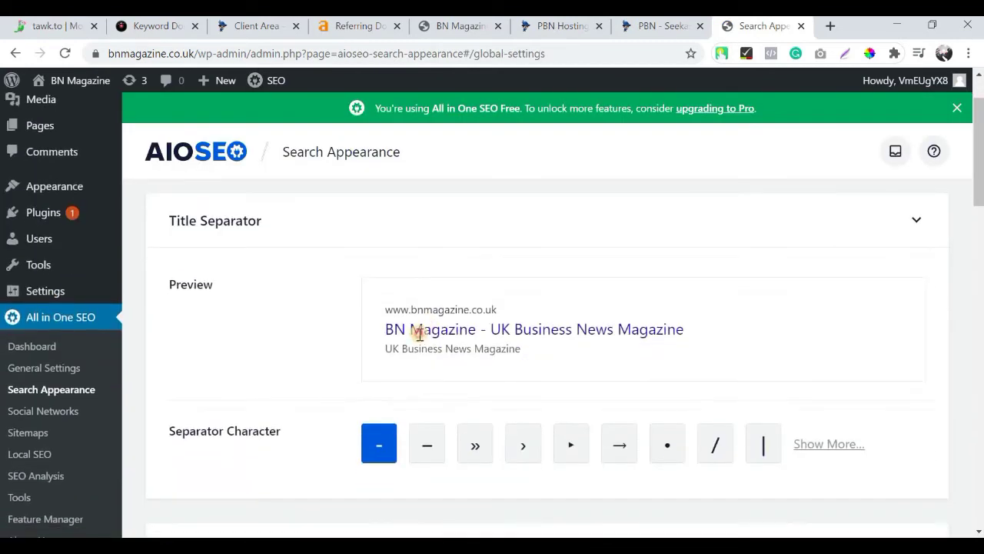
triple_click(420, 333)
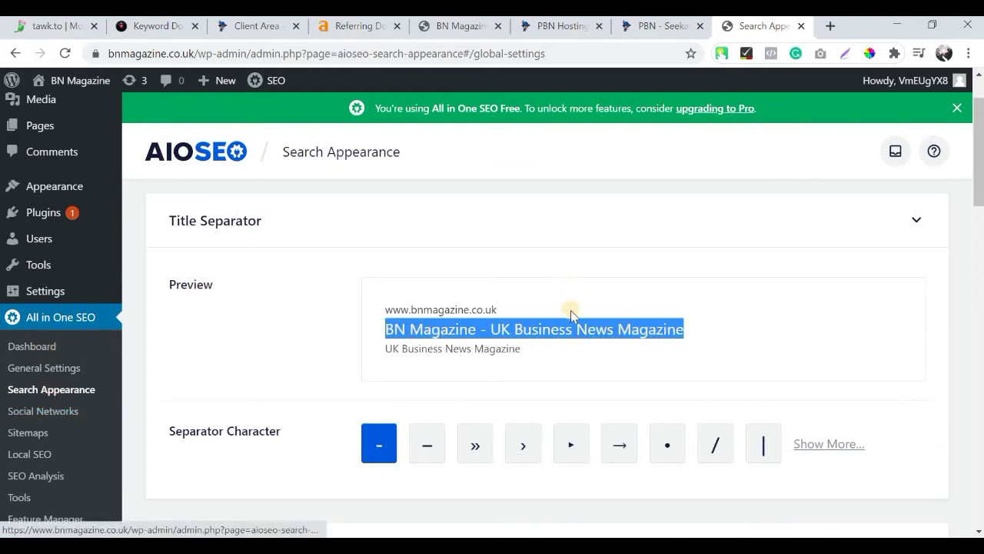
scroll(407, 246, down, 3)
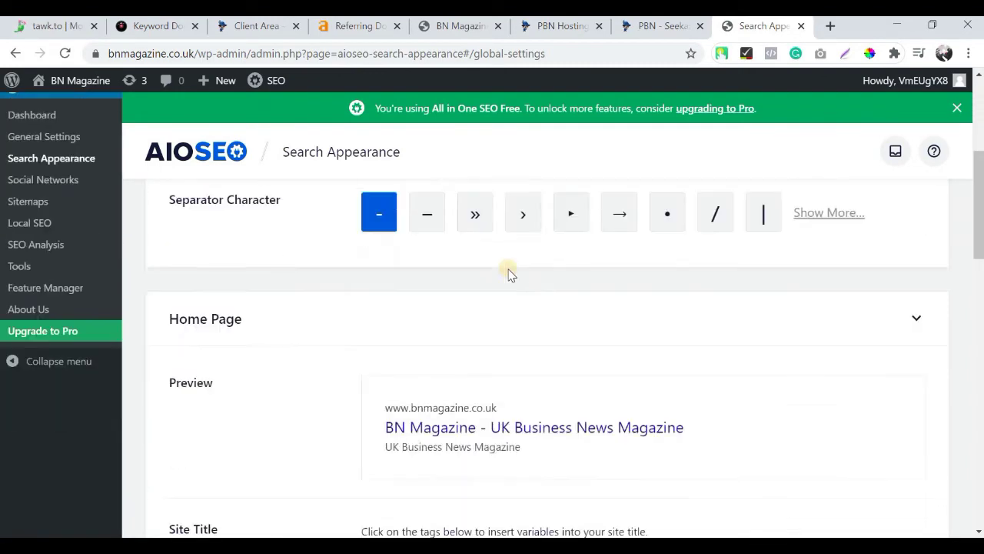
scroll(462, 284, down, 3)
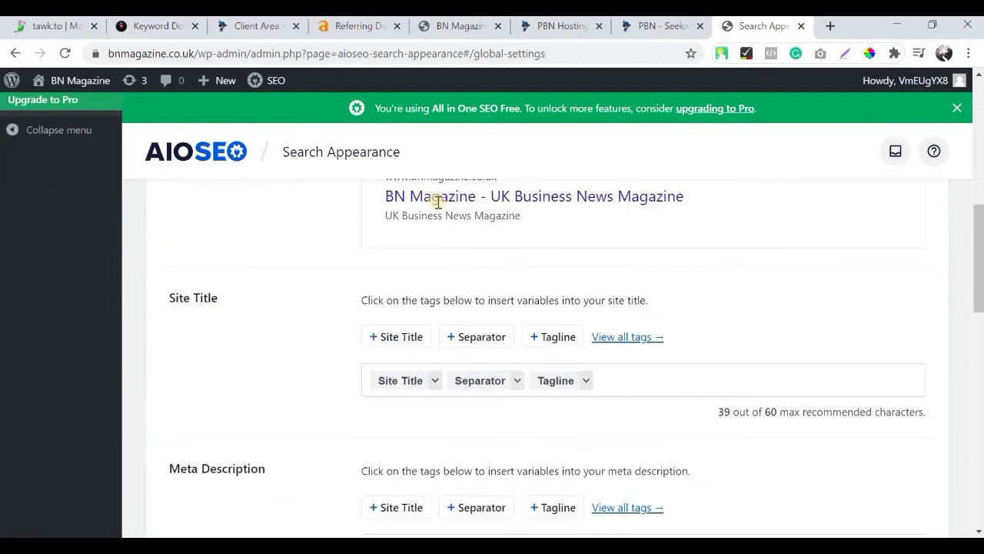
scroll(554, 388, down, 2)
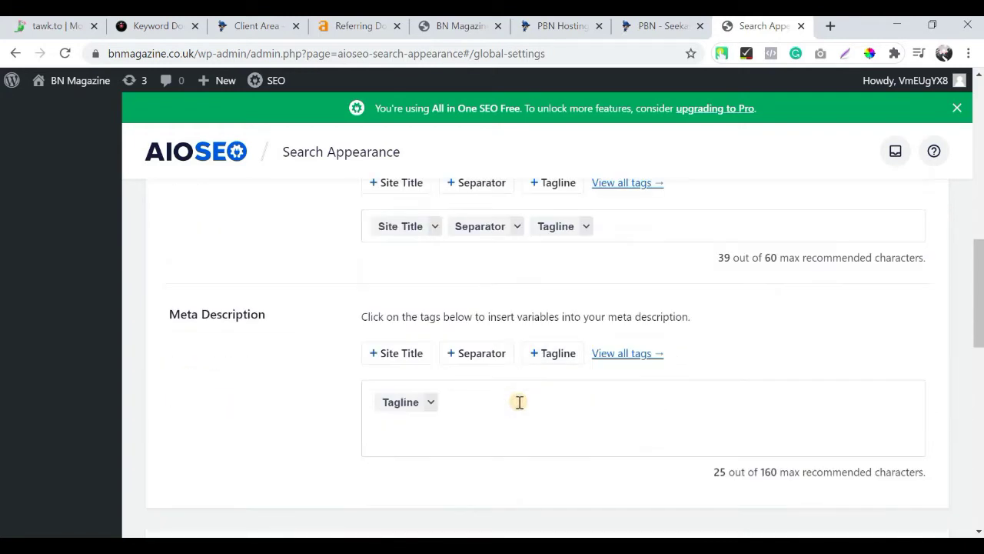
Set the homepage meta description to "BN Magazine: UK based popular news blog website. Find the latest updates on business, startup, finance, health, law, lifestyle niches in UK."
click(520, 402)
key(BackSpace)
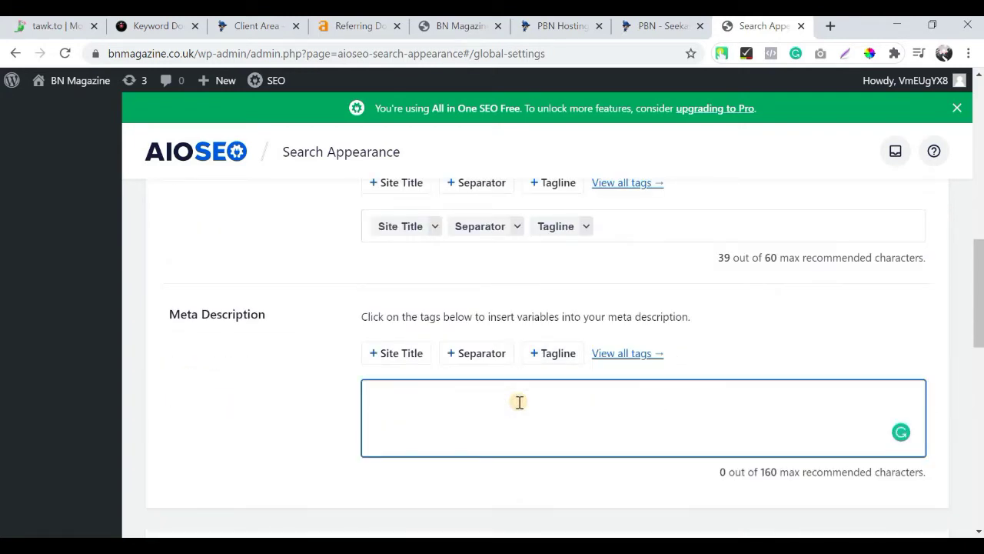
scroll(520, 402, up, 1)
text(BN Magazine: UK based popular news blog website. Find the latest updates on)
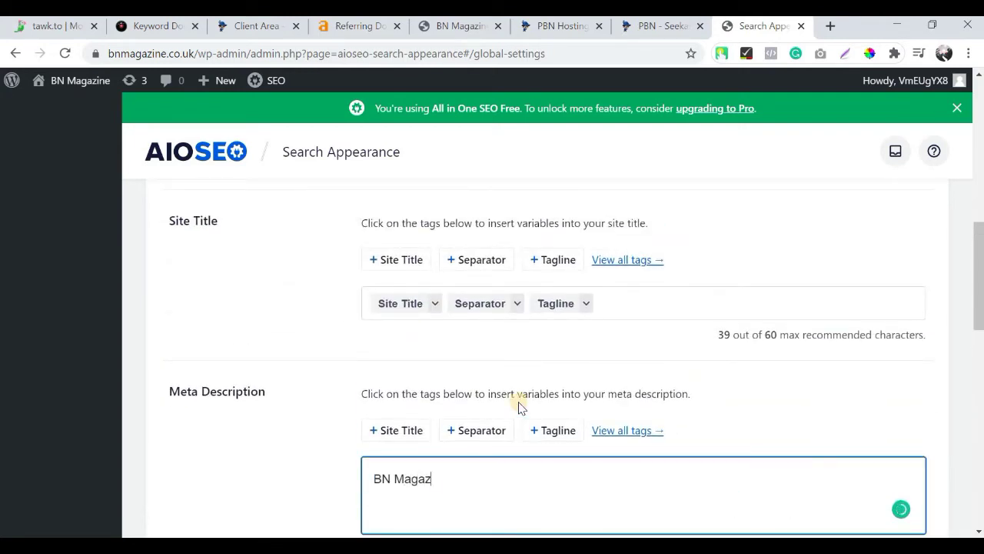
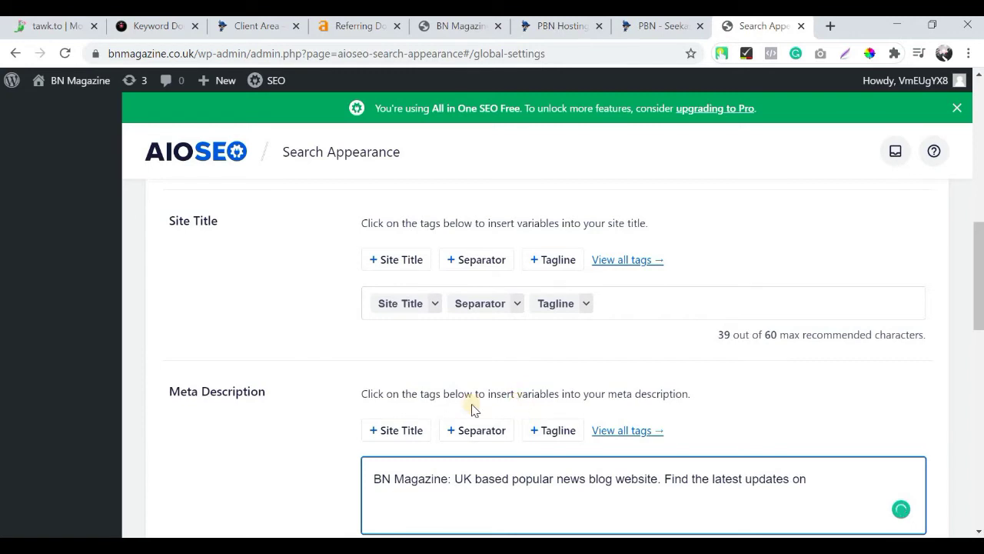
scroll(769, 339, down, 1)
text(business,)
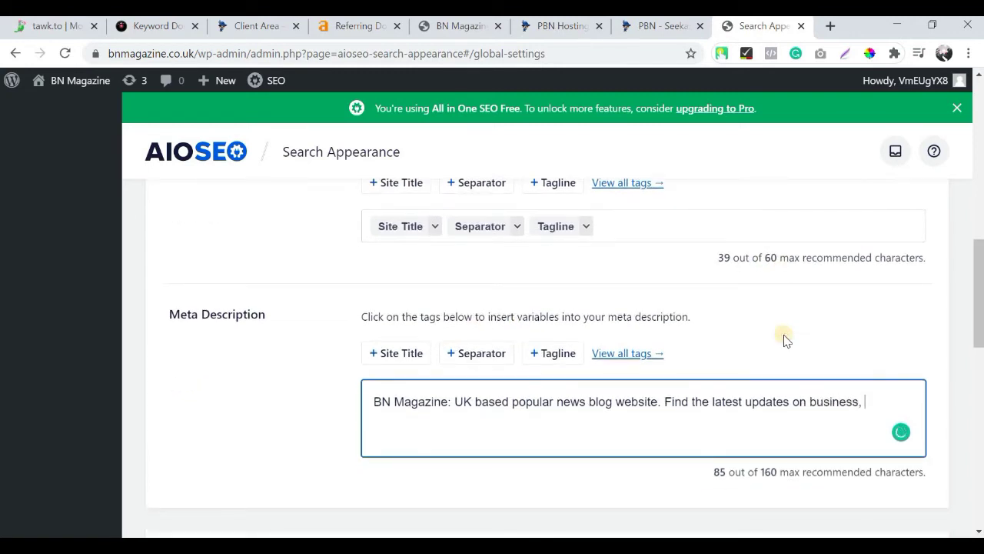
text( startup, finance, health, law, lifestyle niches in UK.)
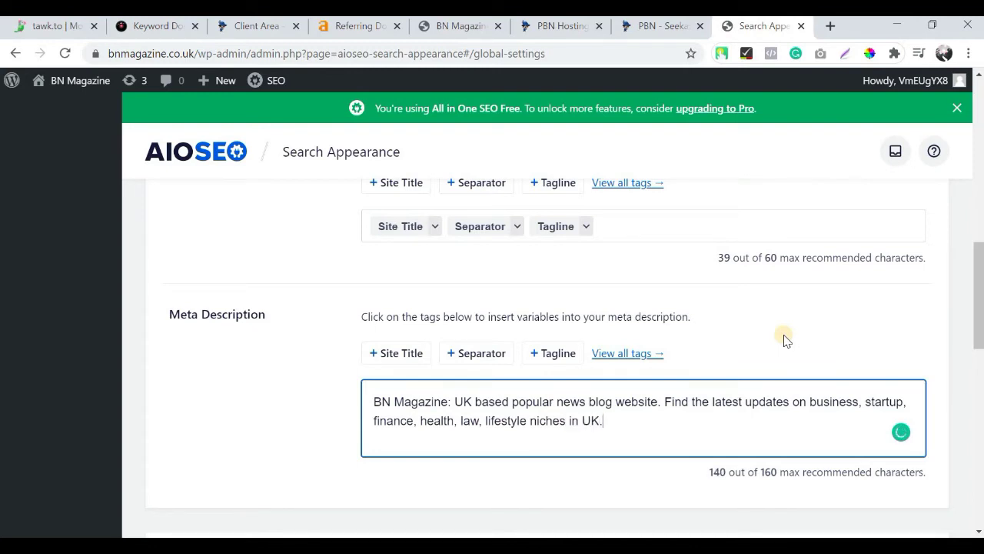
Accept the suggested article correction to "the UK" in the meta description and append "Best UK Magazine"
scroll(699, 287, down, 3)
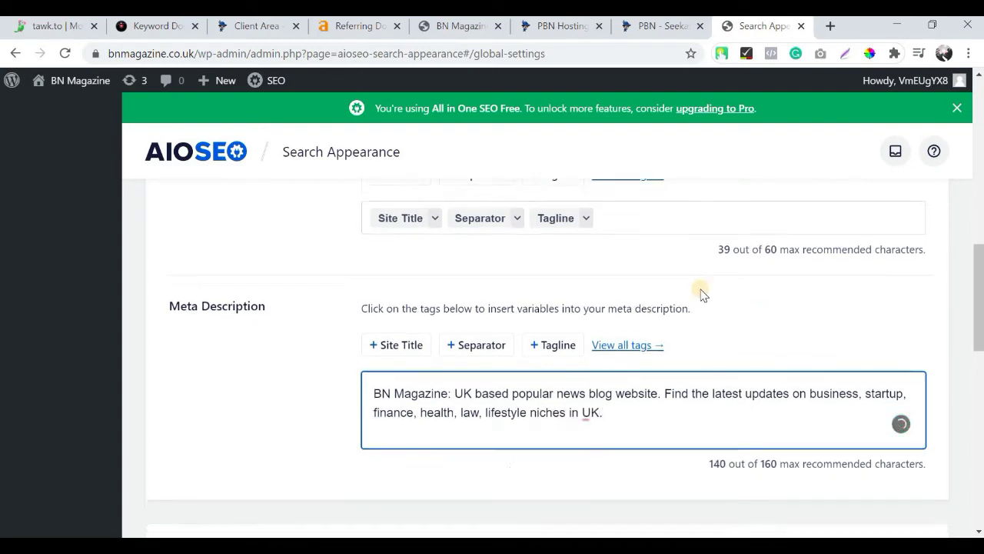
scroll(600, 341, up, 2)
mouse_move(597, 343)
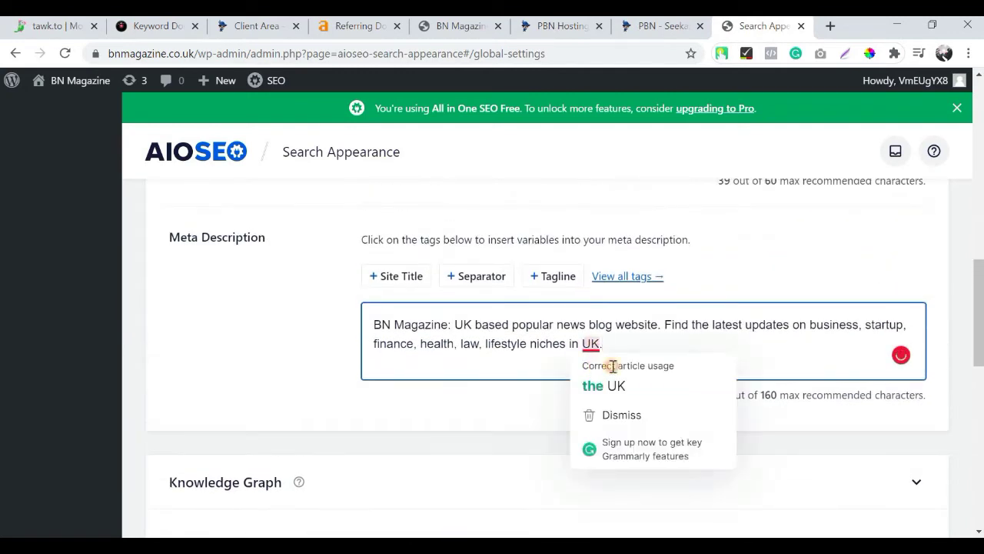
click(601, 385)
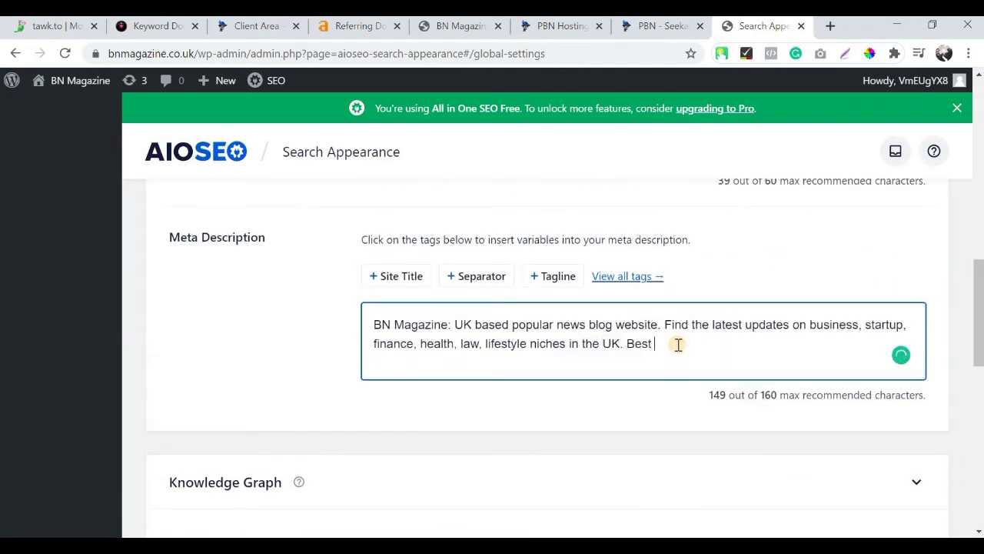
text(Best UK Maga)
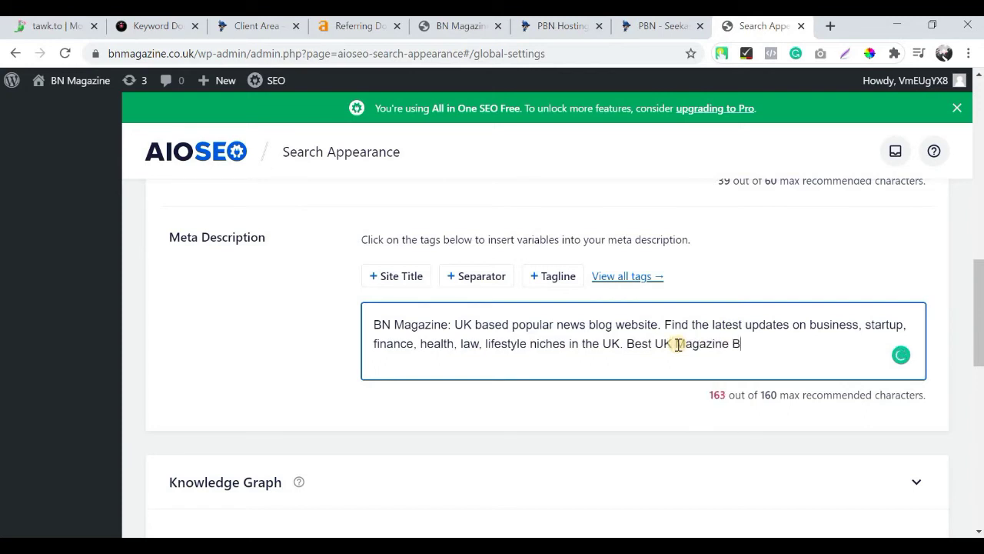
text(zine)
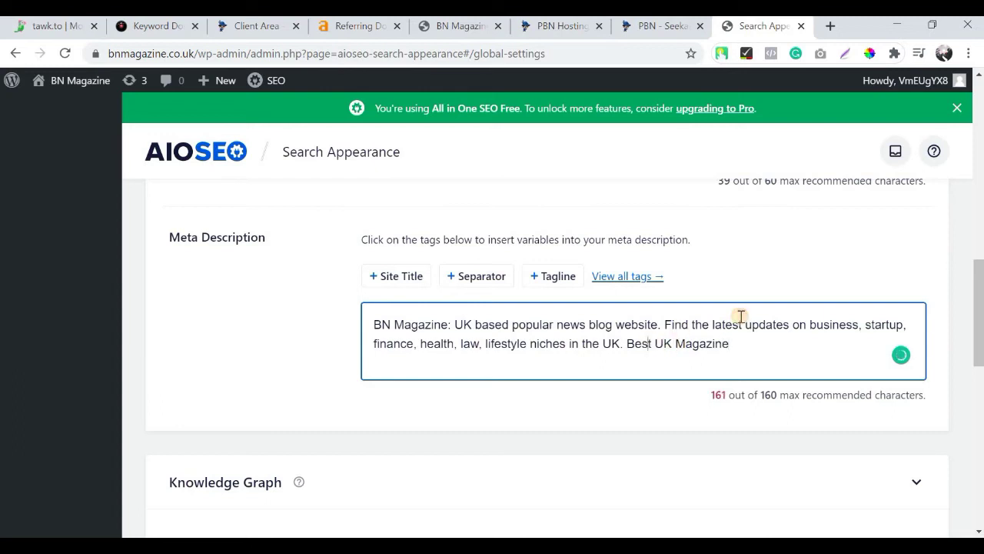
Reword the closing phrase of the meta description as "UK's Best Magazine."
key(BackSpace)
key(BackSpace)
key(BackSpace)
key(BackSpace)
key(Delete)
key(Delete)
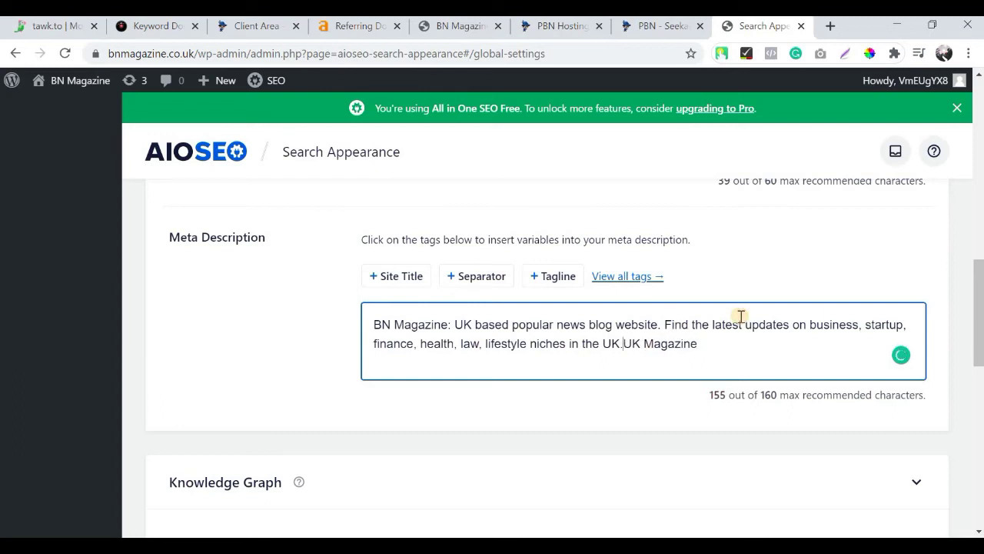
text('s)
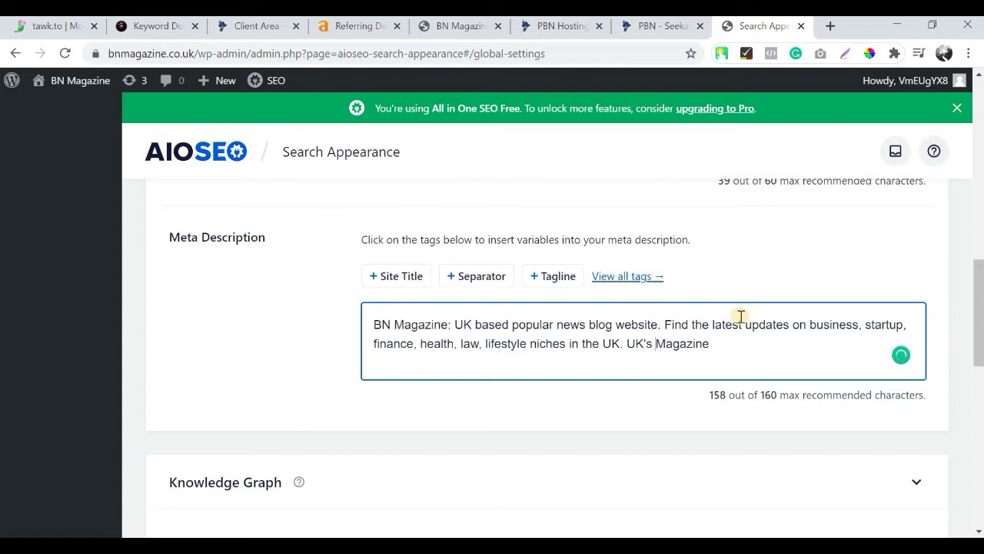
text(Best )
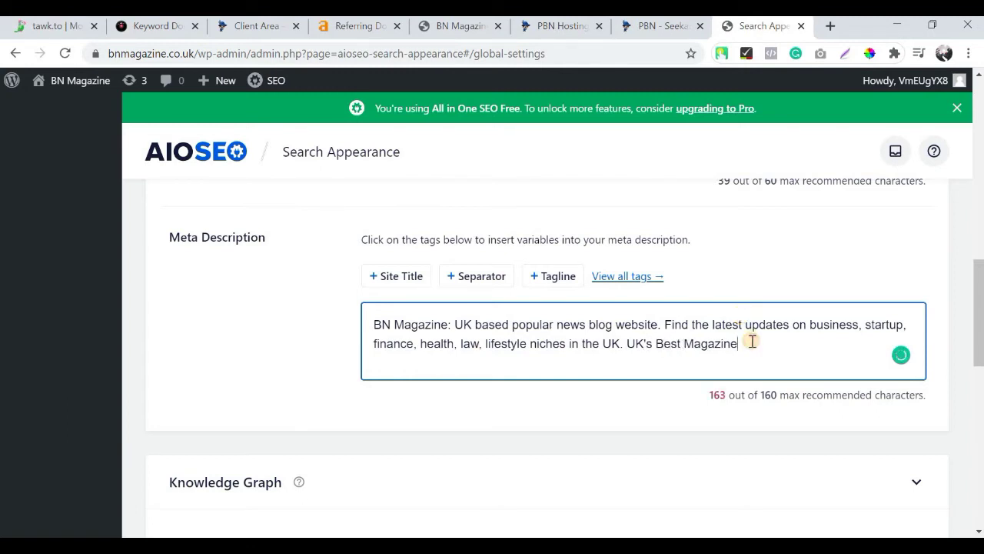
text(.)
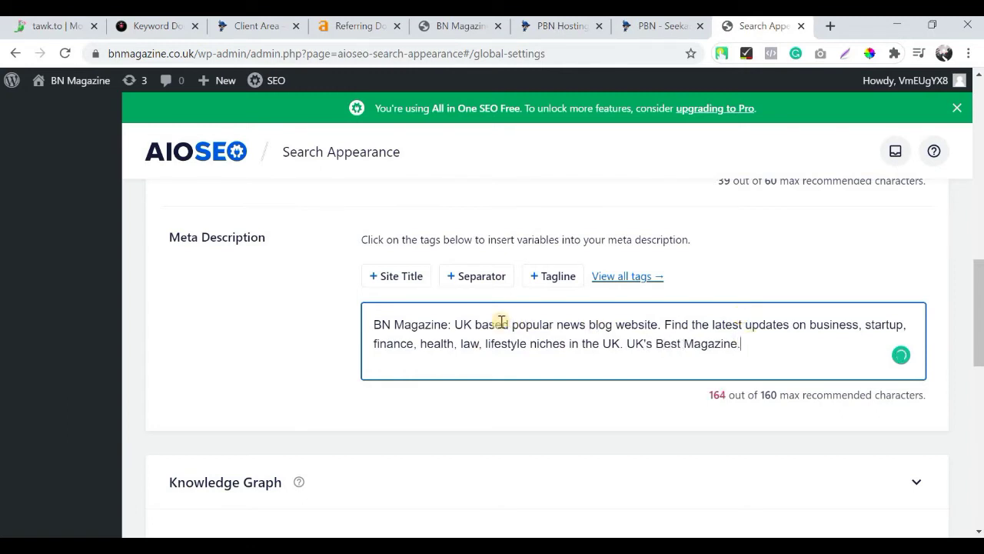
Remove "BN Magazine:" from the start of the meta description and check the Home Page search preview
click(454, 323)
shift+click(373, 323)
key(BackSpace)
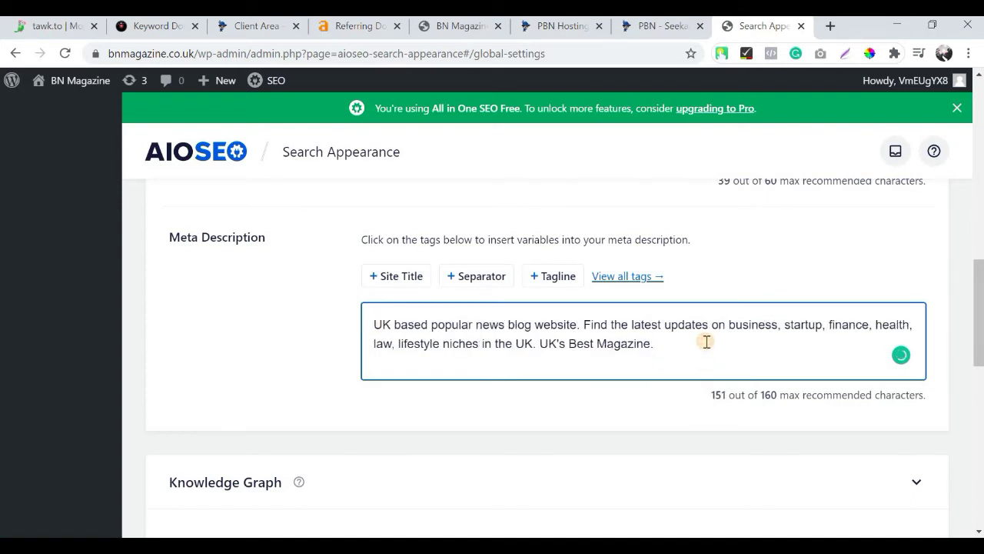
scroll(707, 348, down, 1)
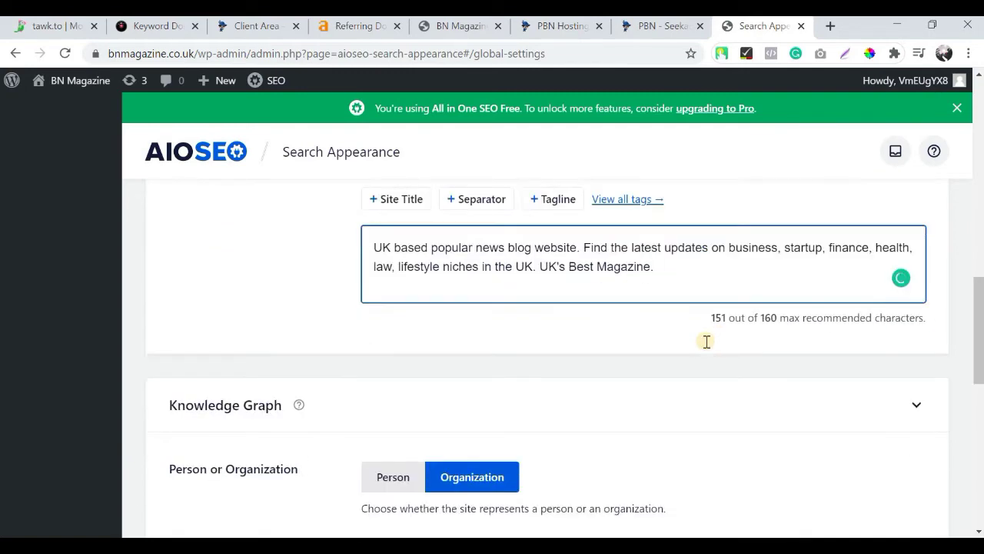
scroll(705, 341, up, 7)
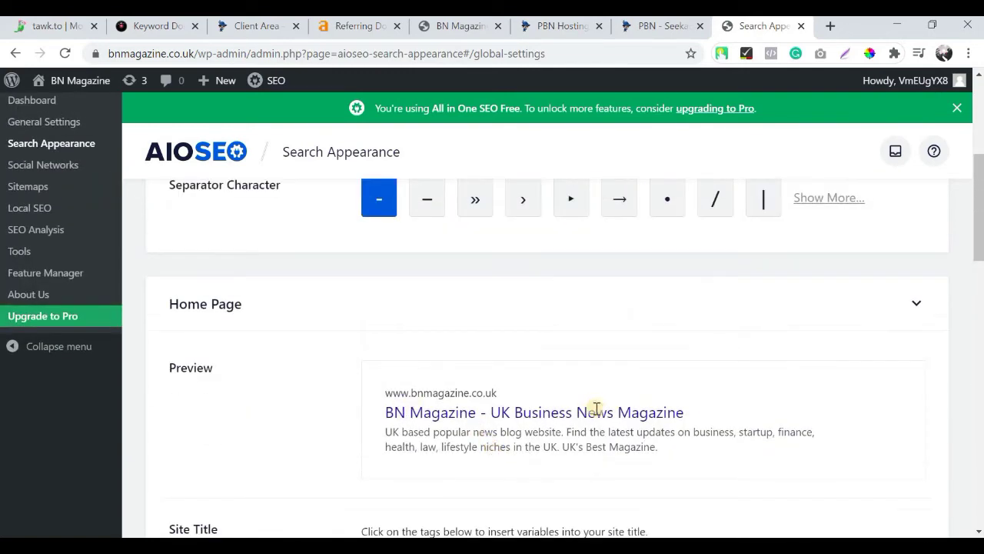
Look past the Knowledge Graph section and save the Search Appearance changes
scroll(597, 407, down, 10)
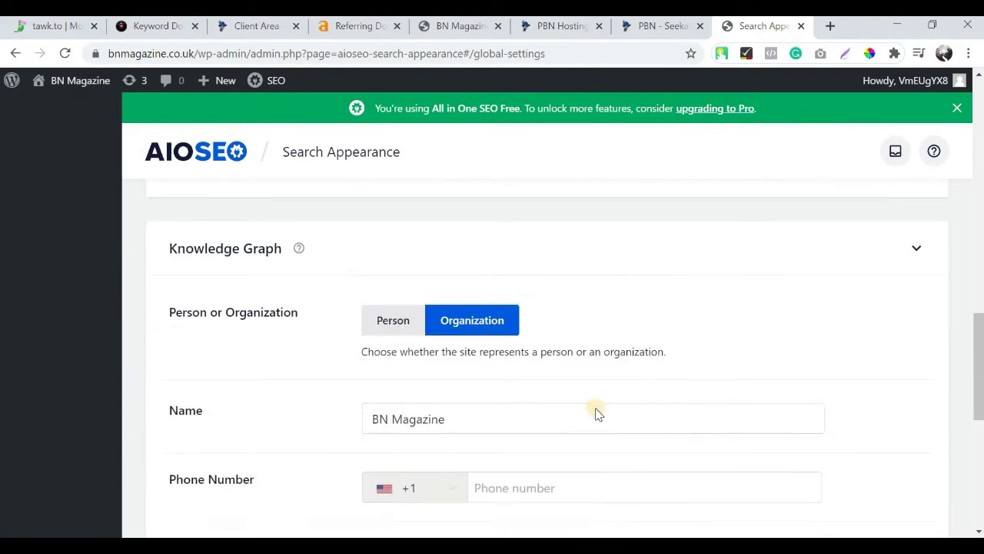
scroll(598, 413, down, 5)
click(890, 477)
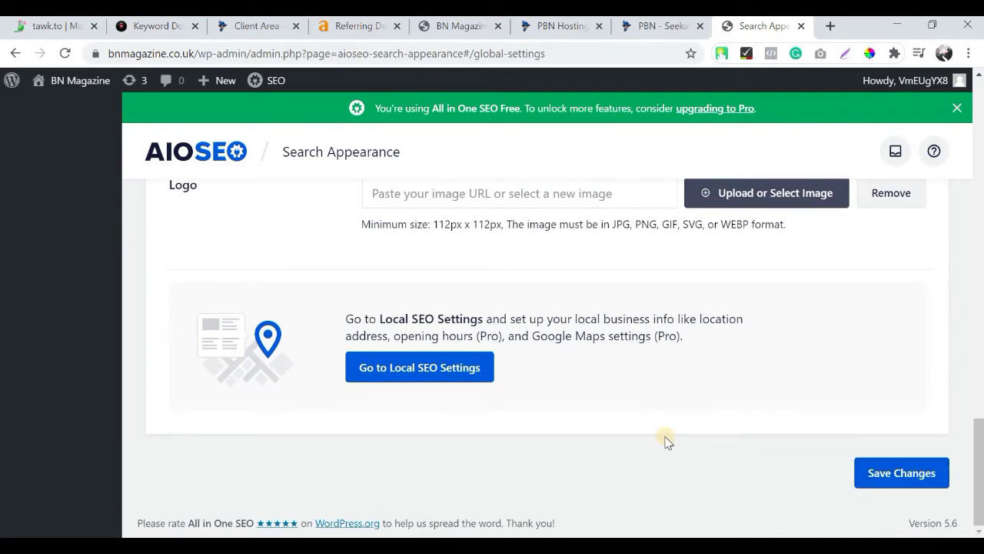
Open the Content Types settings and look over the title and description options for Posts
scroll(620, 385, up, 12)
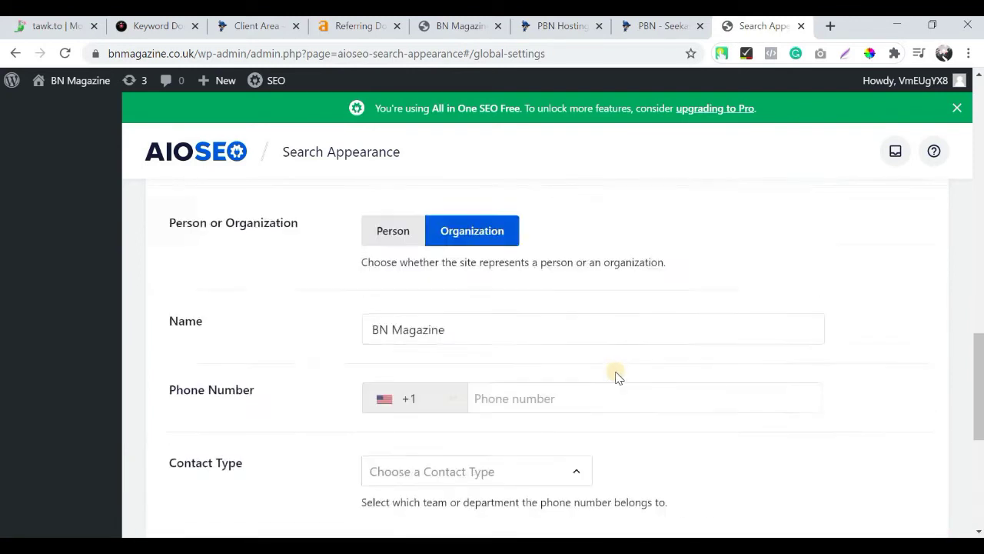
scroll(471, 356, up, 5)
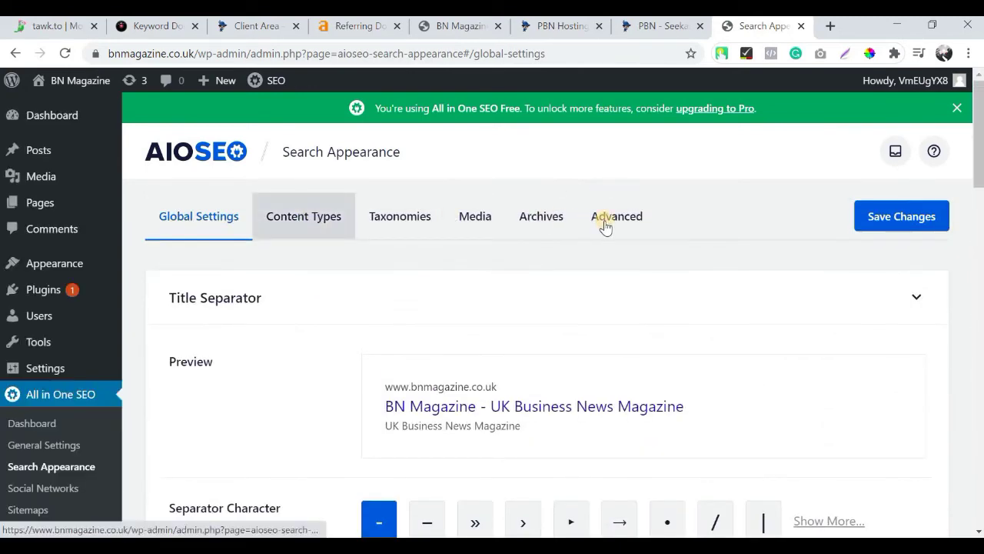
click(303, 222)
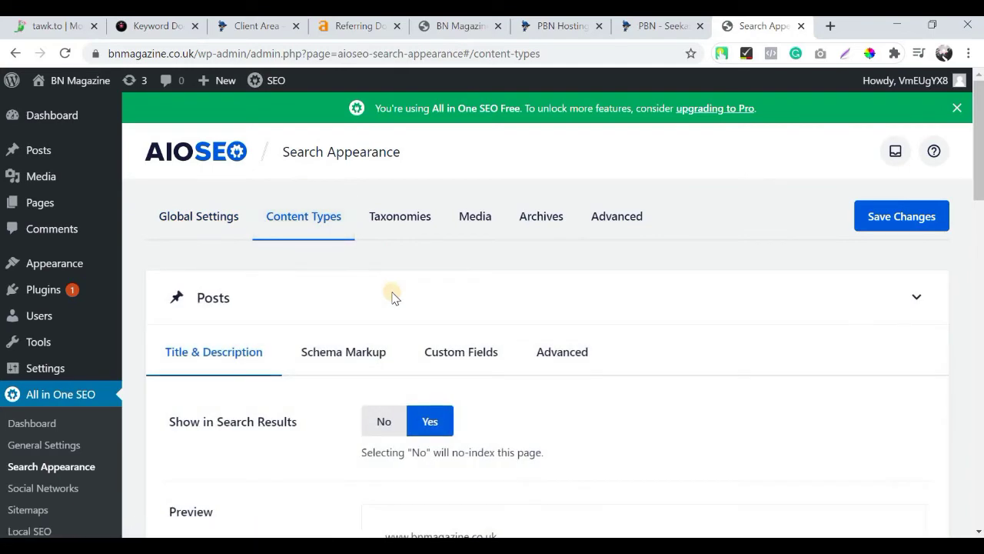
scroll(392, 296, down, 5)
scroll(392, 296, up, 1)
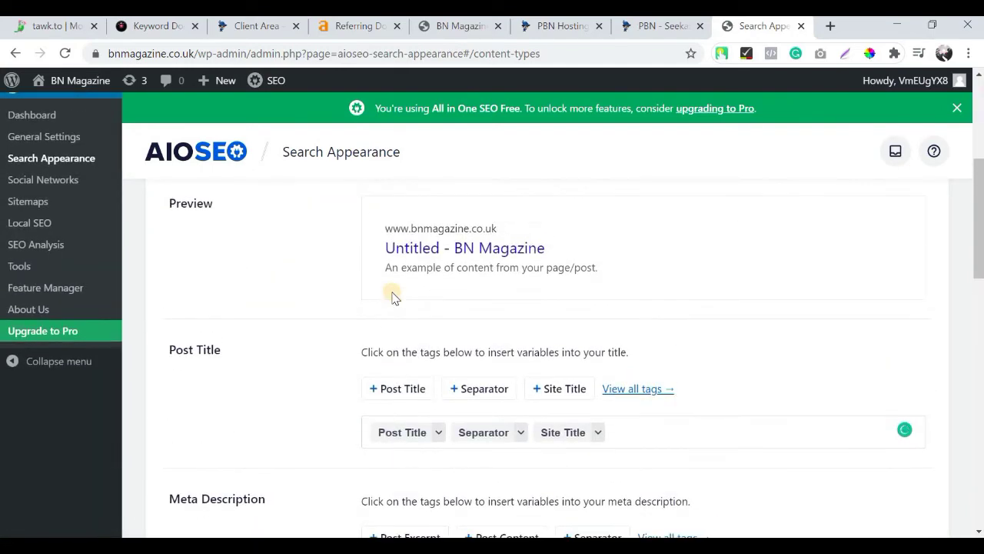
scroll(392, 296, up, 4)
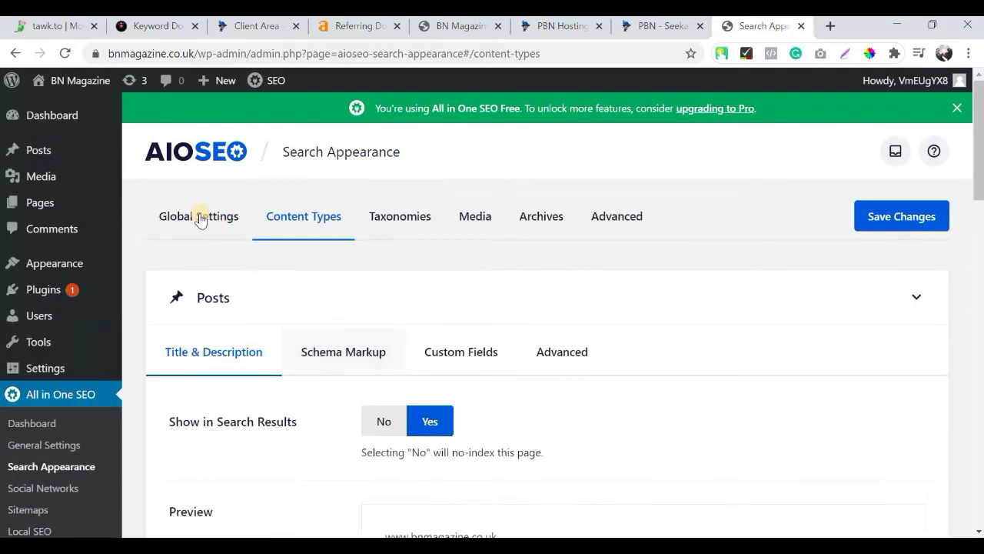
Return to the Global Settings of Search Appearance, and reopen the AIOSEO General Settings
click(200, 219)
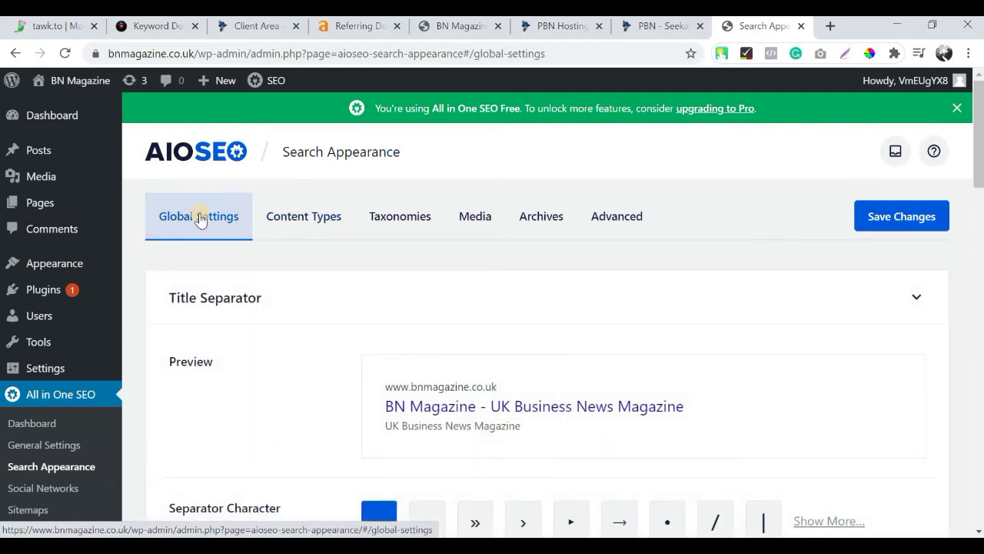
scroll(60, 380, down, 1)
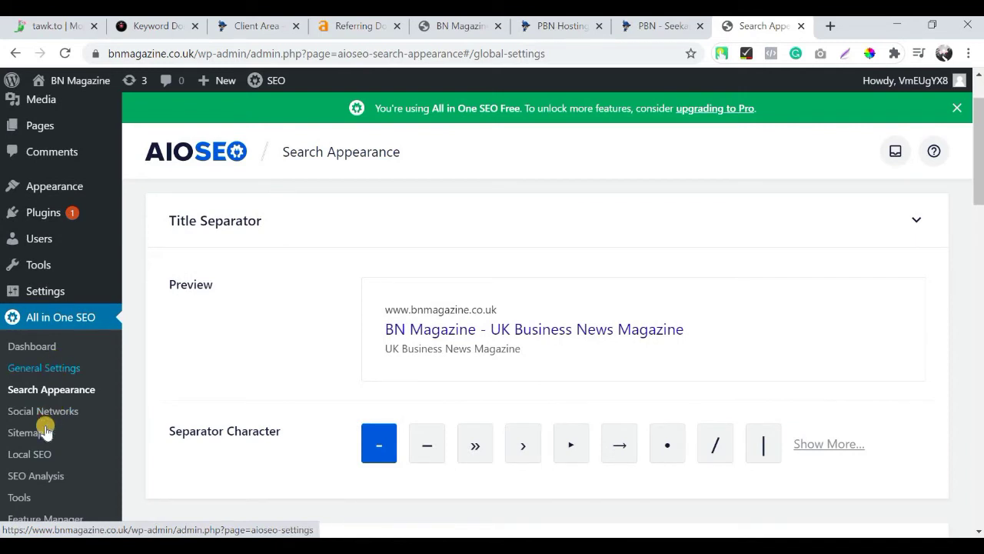
click(38, 371)
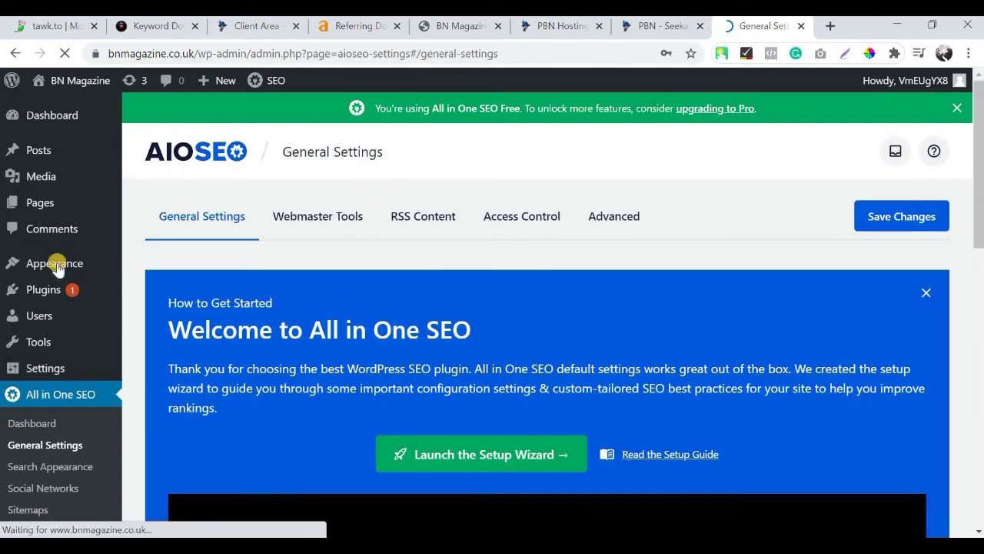
Switch to the Ahrefs Referring Domains report for bnmagazine.co.uk and view the nytimes.com backlink entry
click(354, 31)
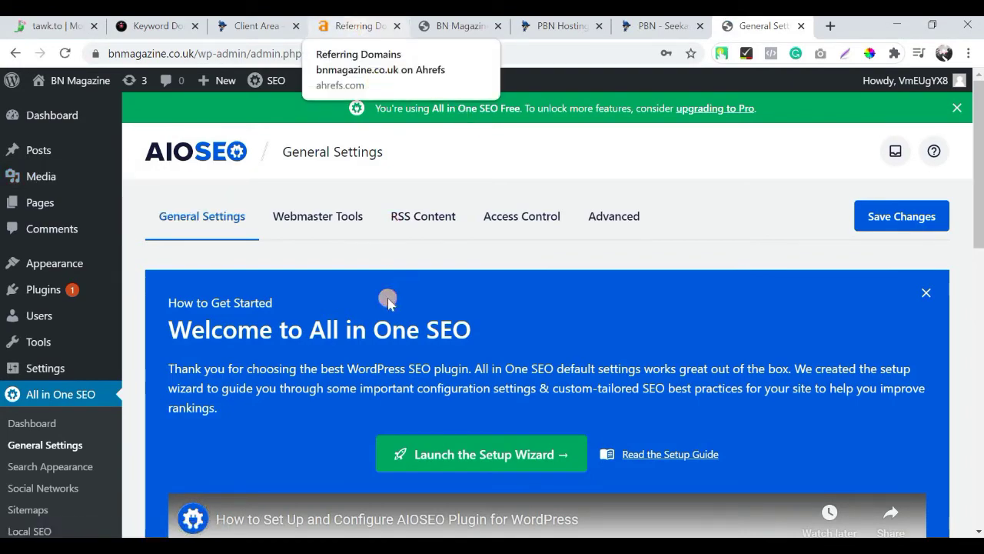
scroll(226, 339, down, 1)
scroll(227, 334, up, 2)
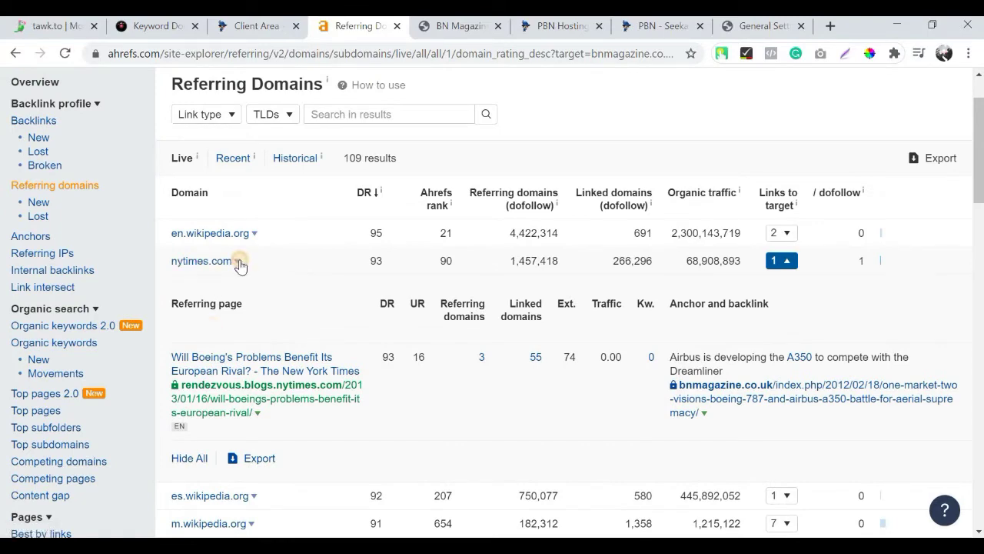
Collapse the nytimes.com backlink details and look over the list of referring domains
click(238, 262)
click(781, 262)
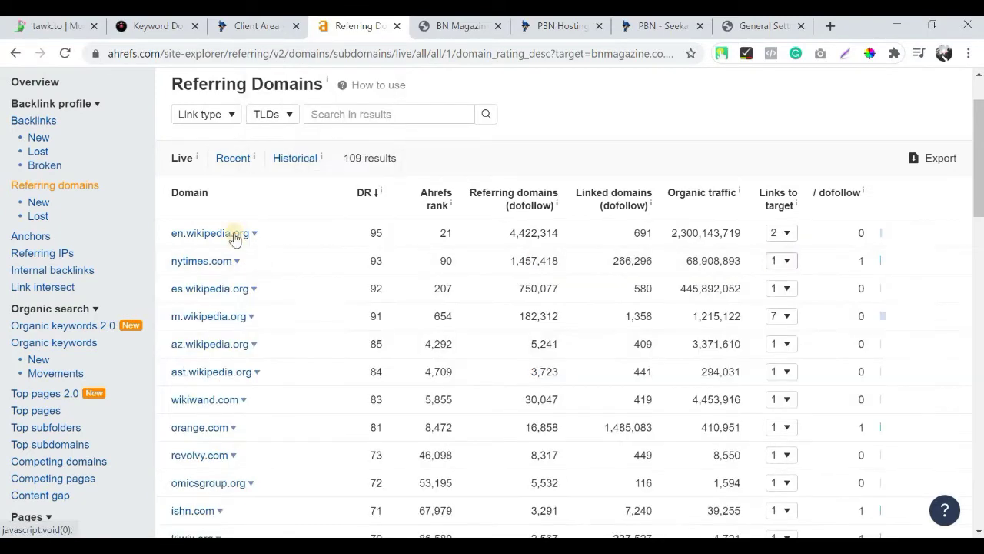
scroll(223, 433, down, 3)
scroll(222, 432, down, 3)
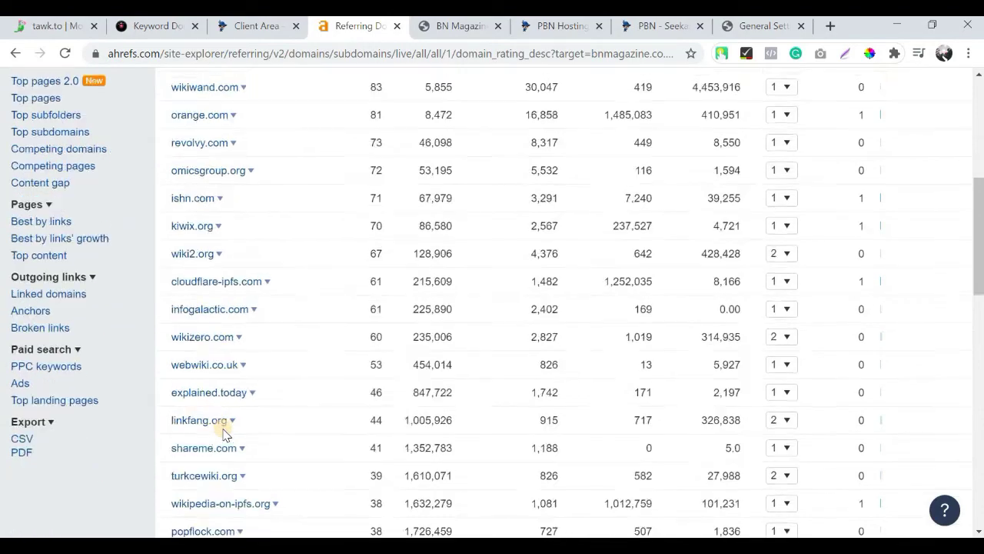
scroll(231, 384, up, 7)
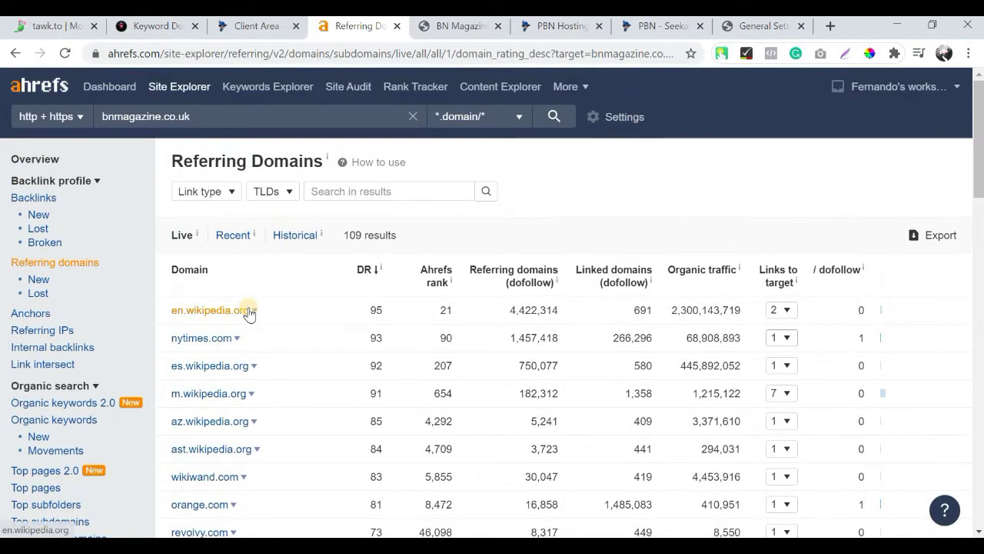
scroll(279, 404, down, 3)
scroll(282, 417, up, 2)
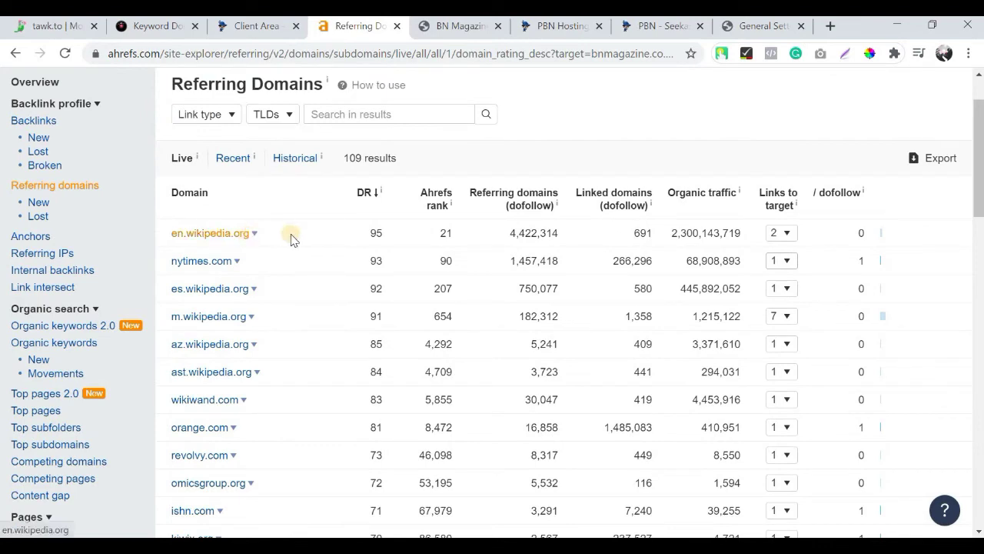
View the backlink details of en.wikipedia.org in the referring domains list, and collapse them
click(778, 233)
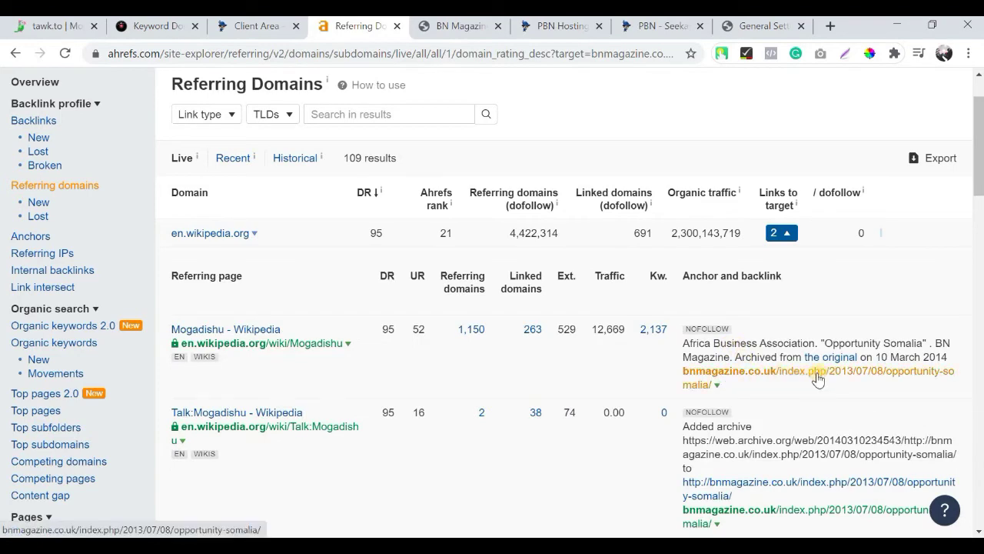
scroll(367, 341, down, 2)
scroll(367, 342, down, 1)
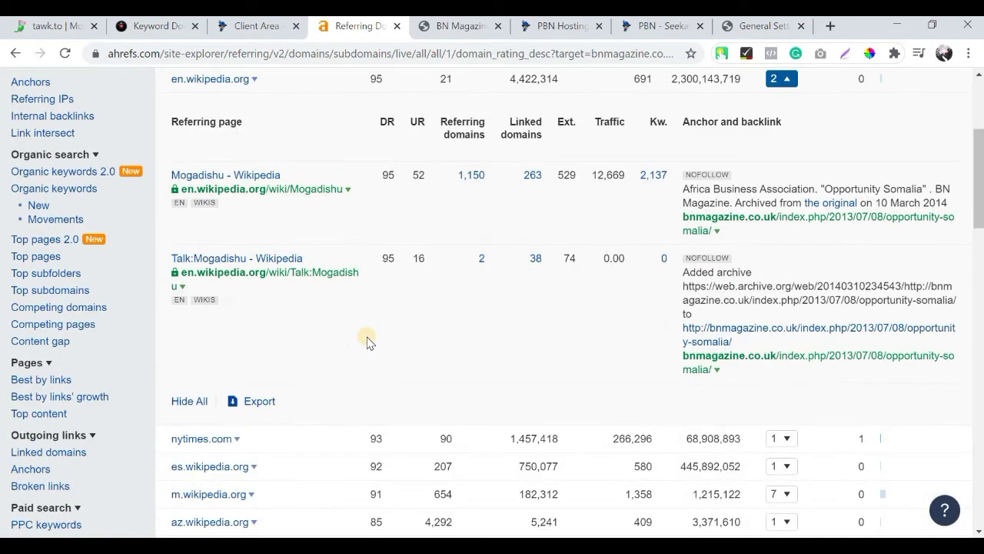
scroll(367, 341, up, 2)
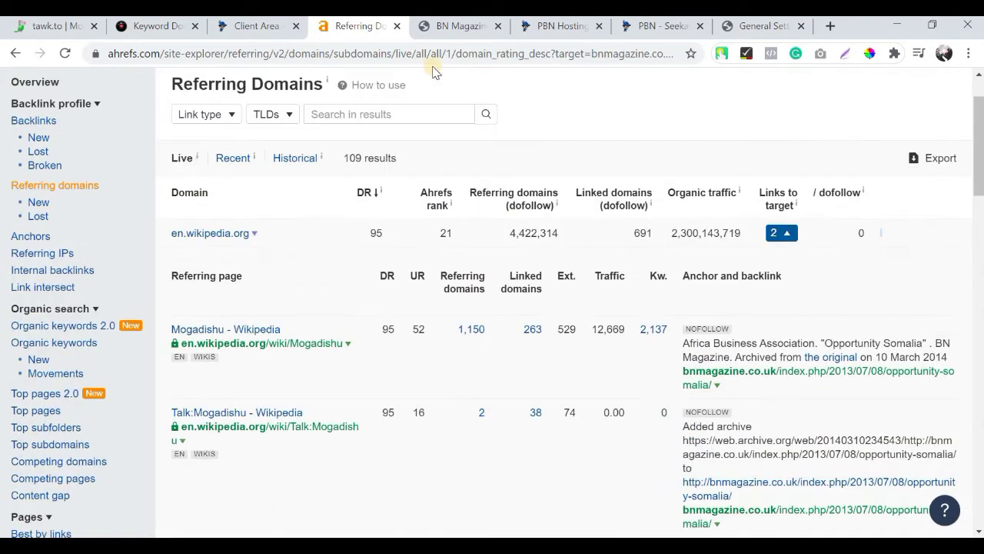
click(463, 26)
click(596, 32)
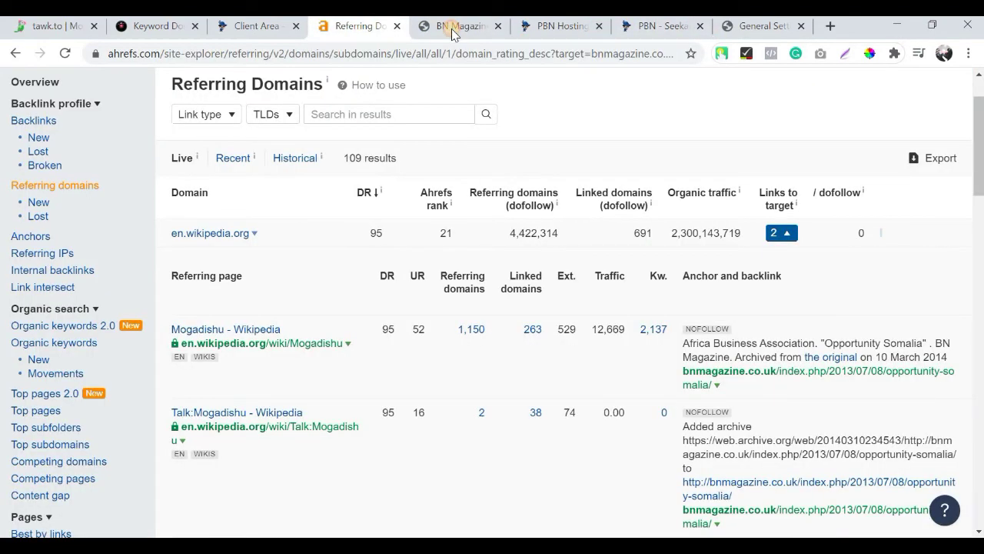
click(453, 30)
click(792, 233)
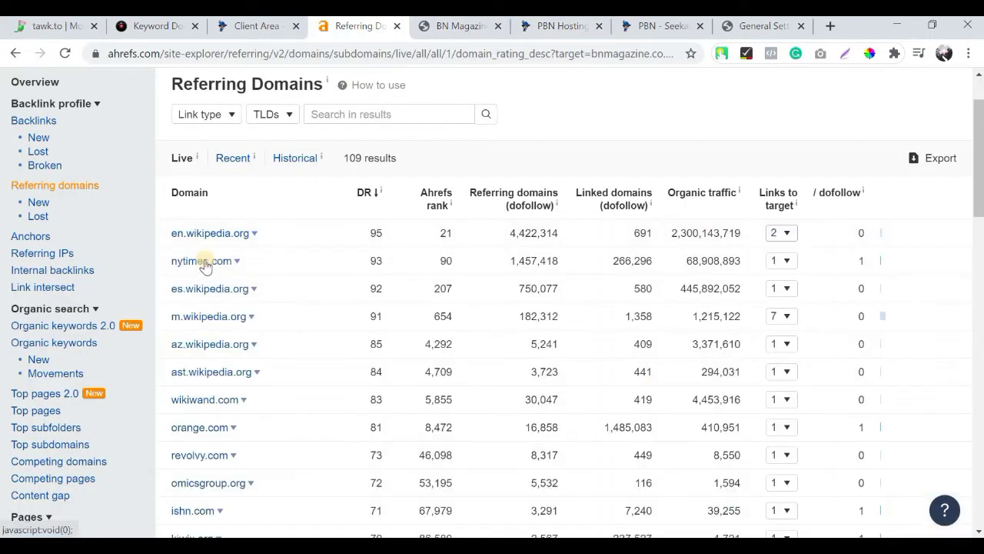
Expand the nytimes.com backlink and open its referring article on Boeing's problems in a new browser tab
click(781, 265)
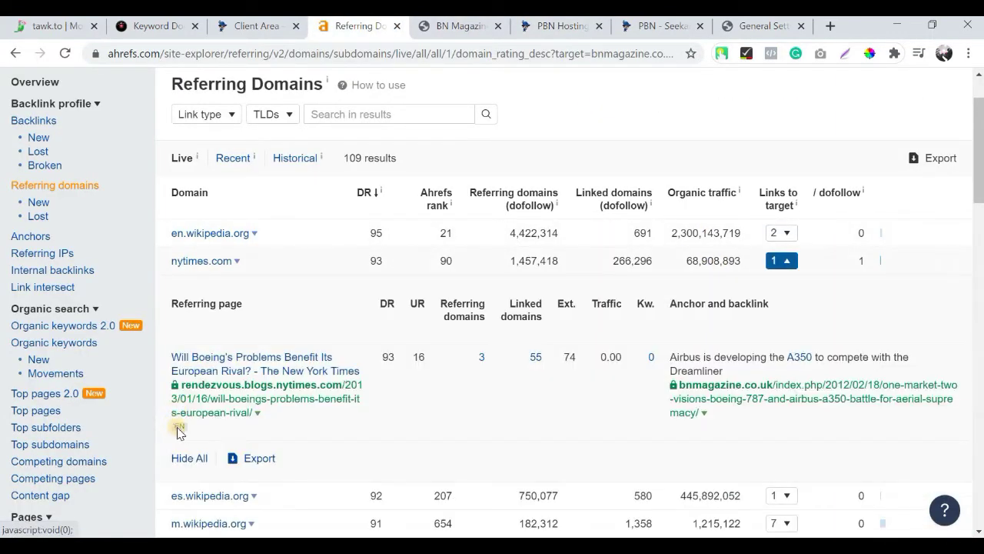
right_click(219, 398)
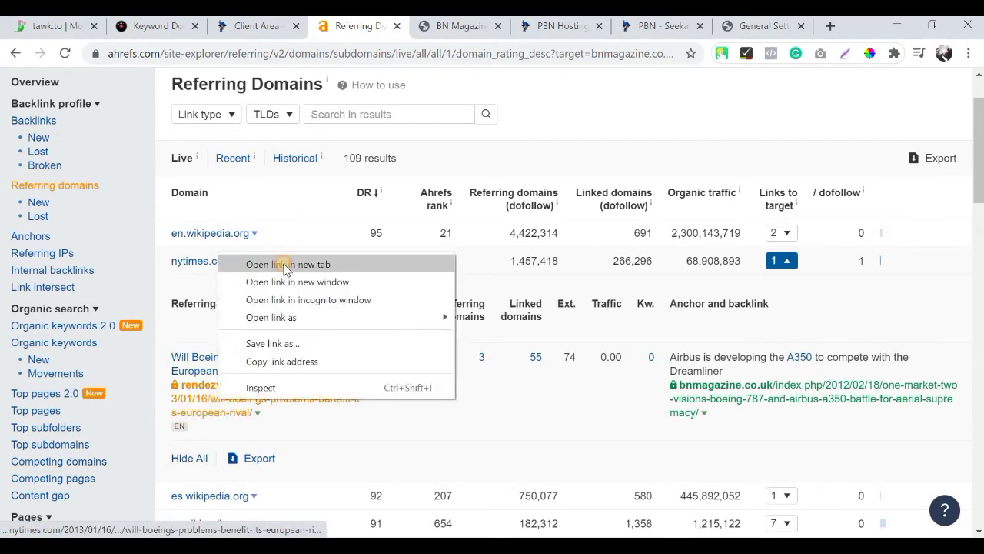
click(286, 264)
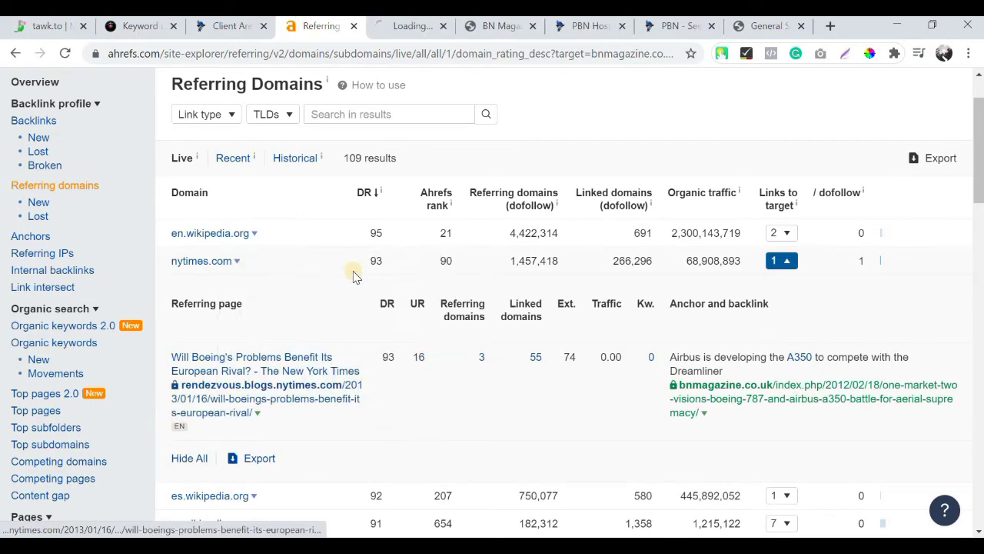
click(406, 27)
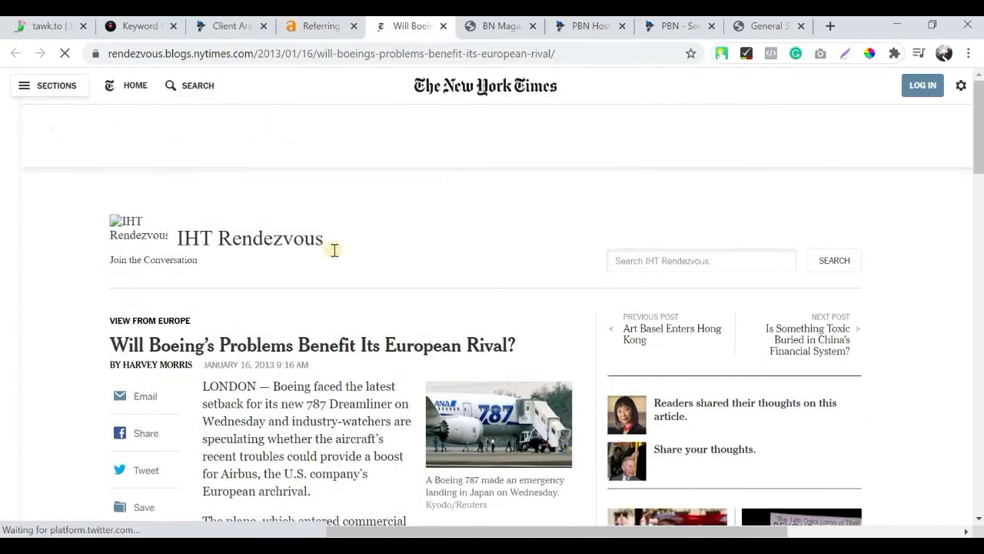
Find the A350 link to bnmagazine.co.uk in the New York Times article and view its target in a new browser tab
scroll(333, 248, down, 3)
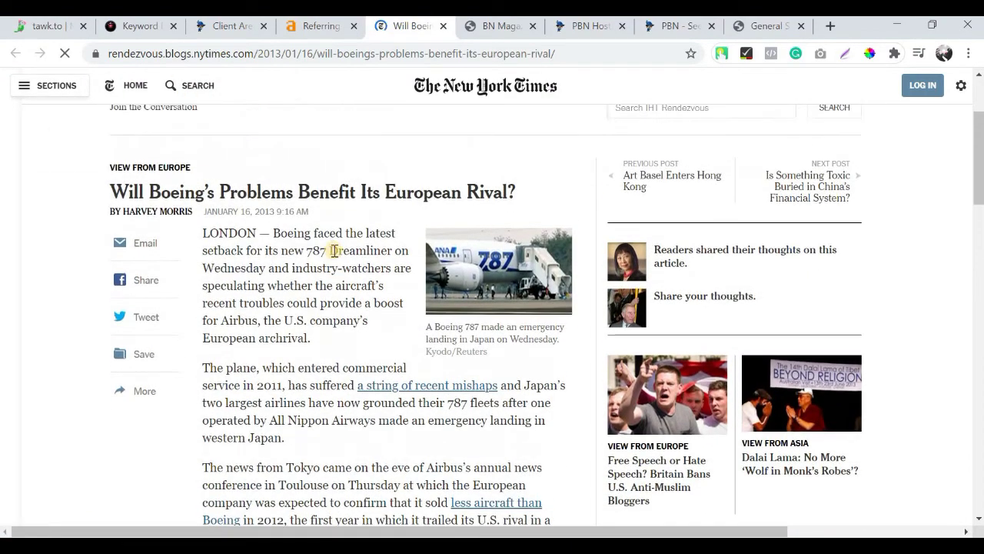
scroll(416, 247, down, 3)
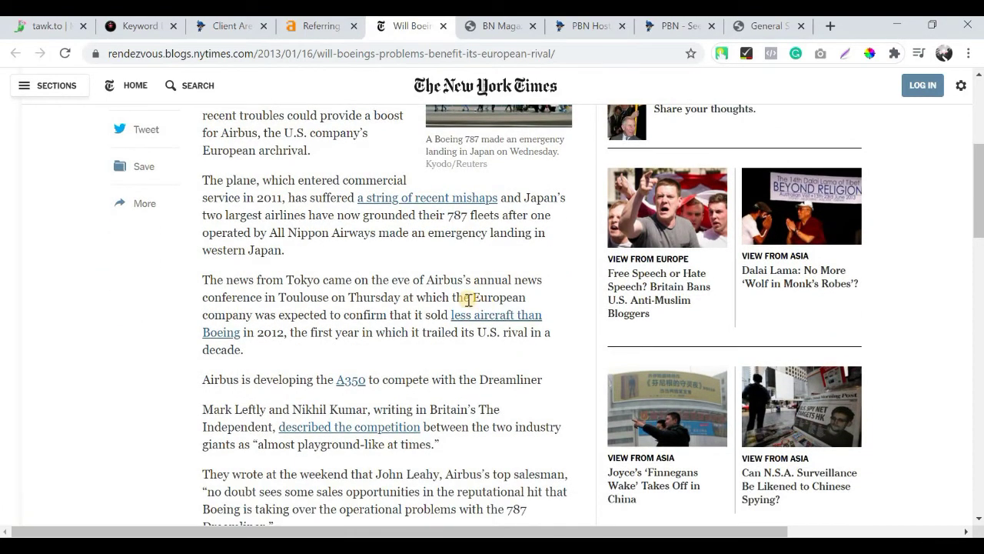
scroll(325, 279, down, 2)
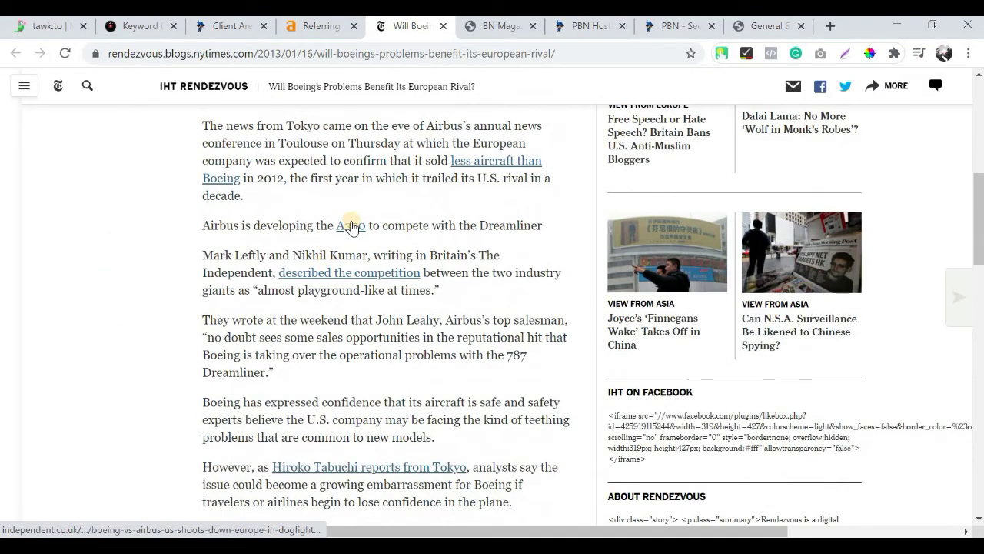
drag(314, 229, 349, 235)
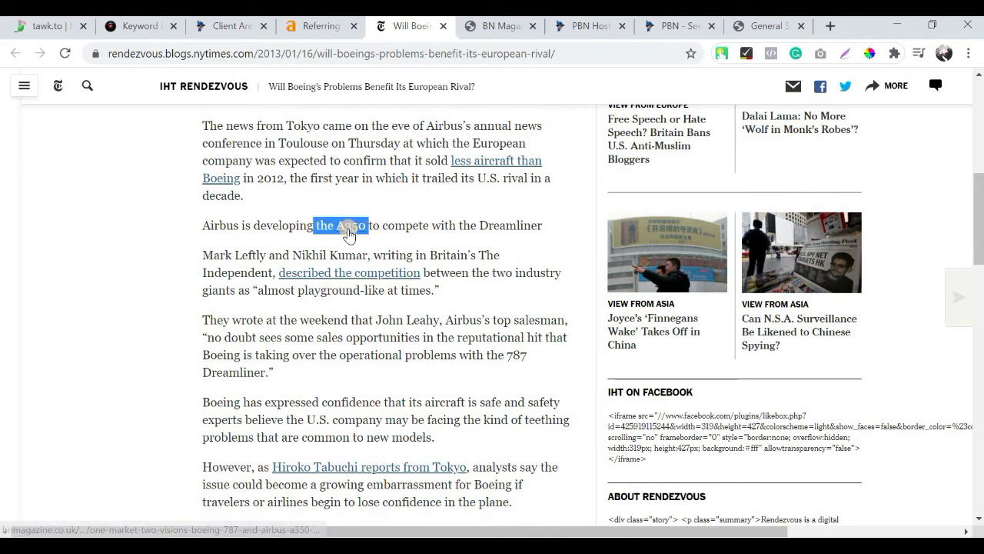
middle_click(349, 229)
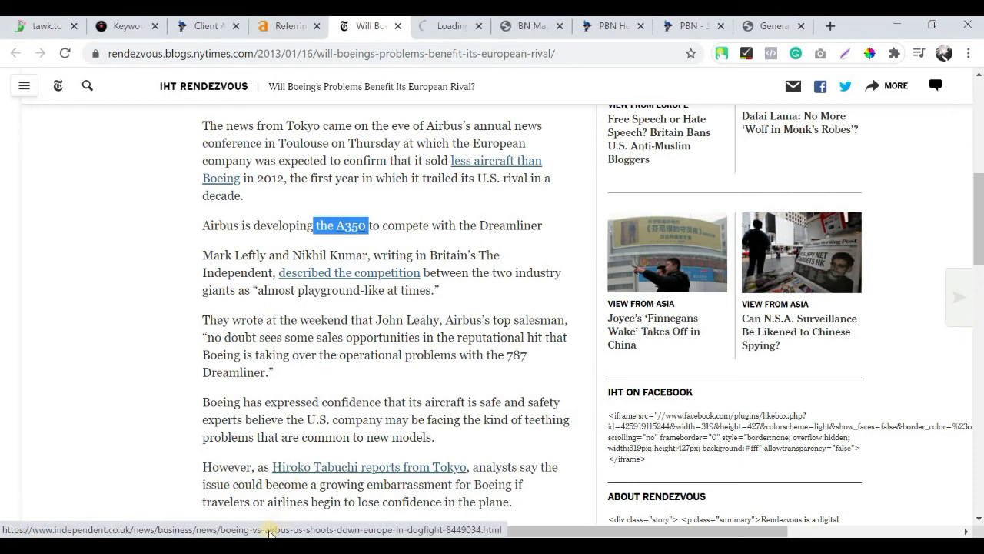
click(463, 30)
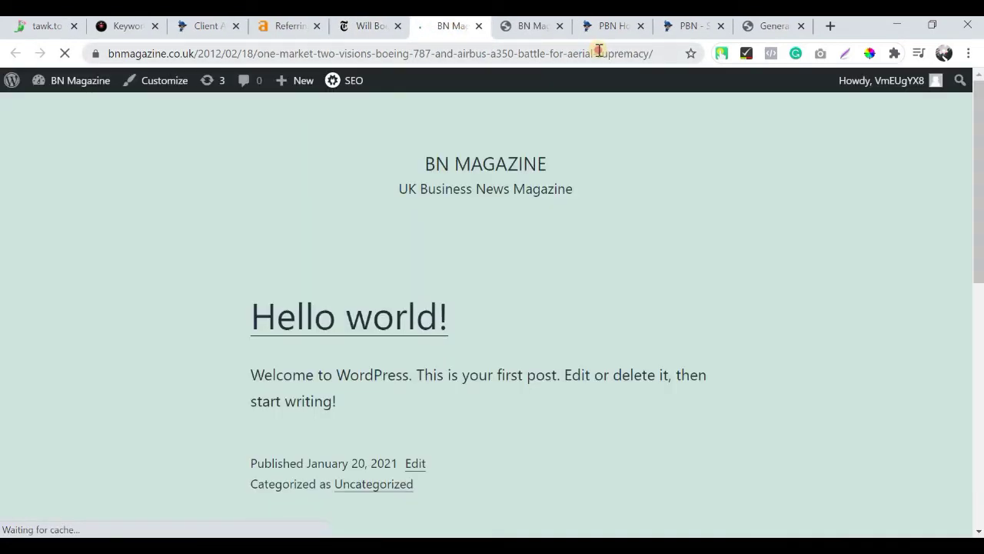
Check the full address of the page reached through the link against the A350 link in the New York Times article
click(599, 50)
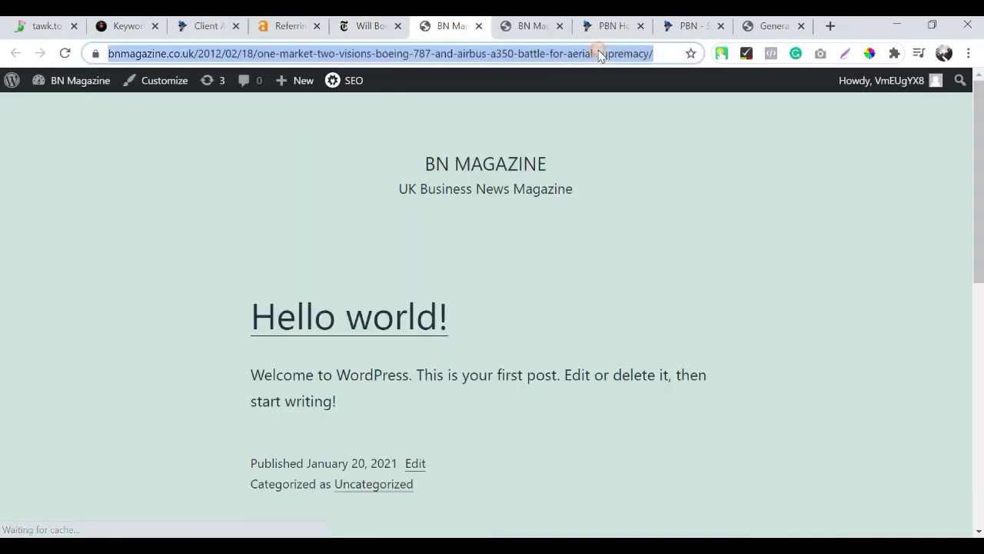
click(354, 50)
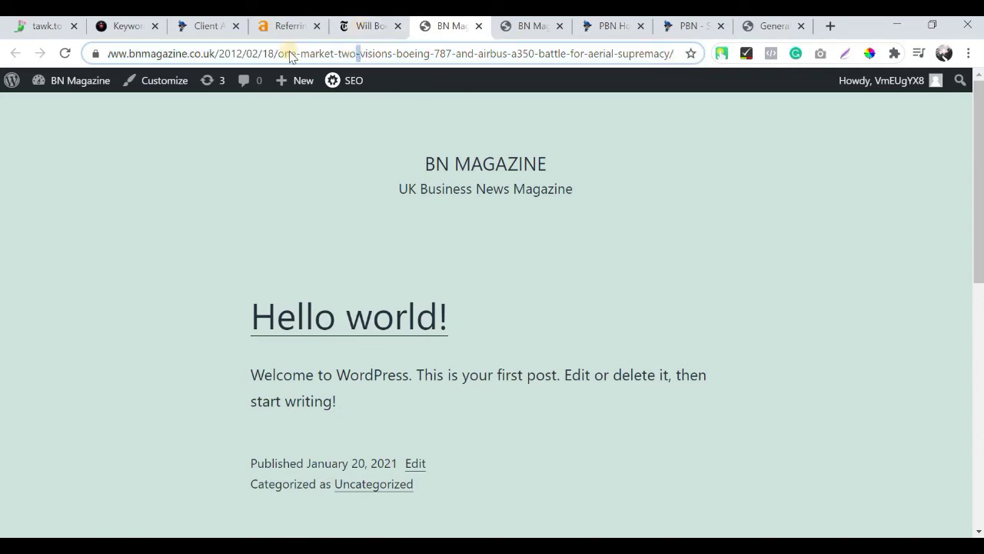
triple_click(292, 52)
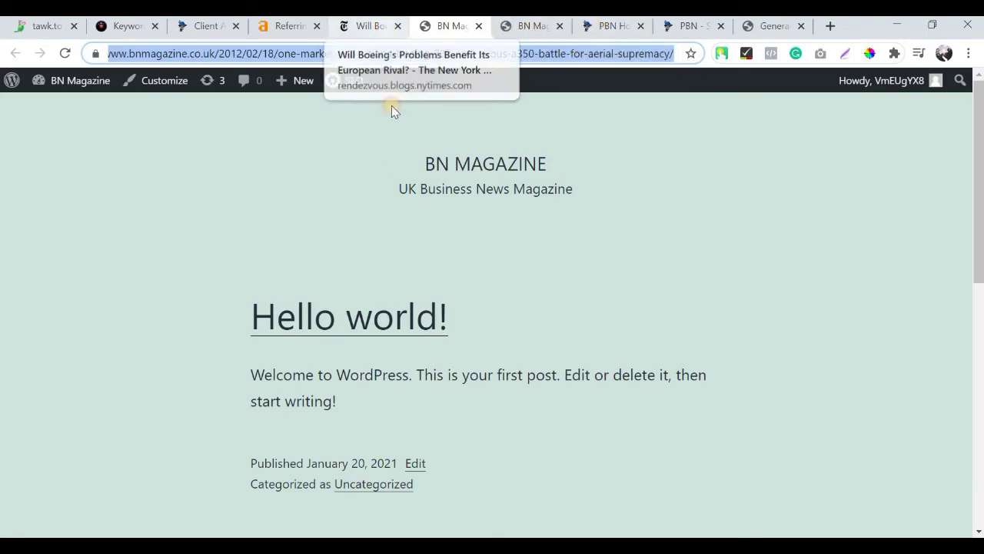
click(377, 27)
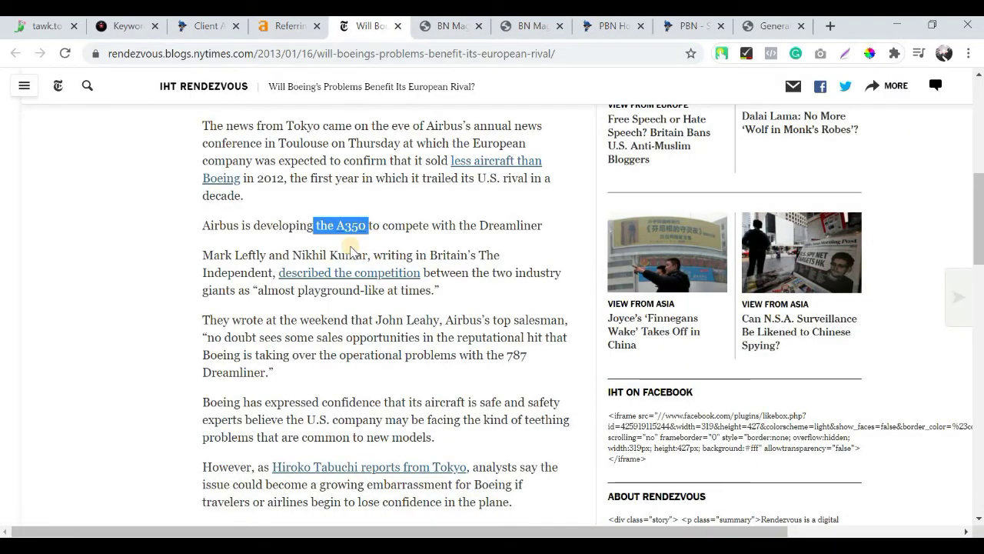
click(350, 243)
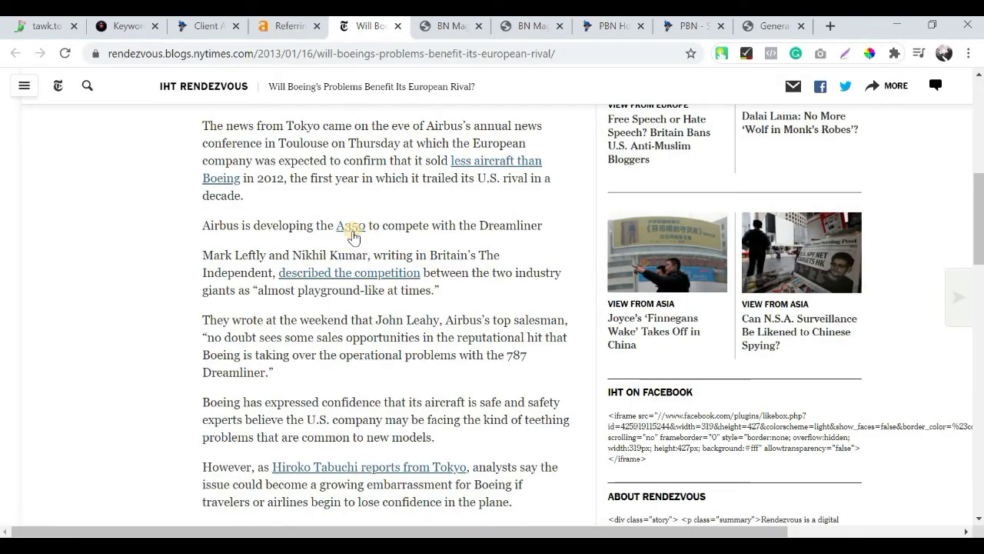
Go back to the BN Magazine page opened from the article and copy its full address
click(450, 28)
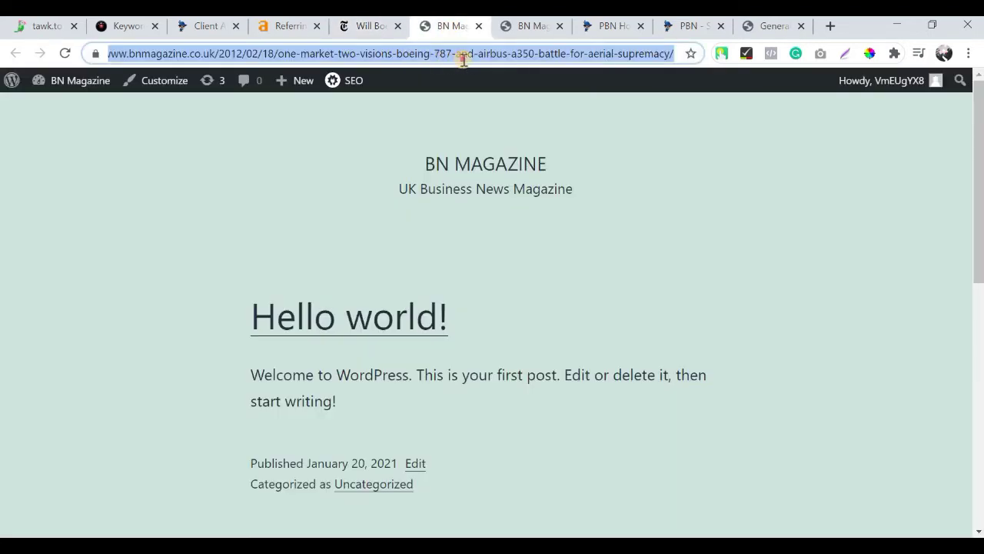
double_click(464, 54)
triple_click(464, 54)
Open archive.org in a new browser tab
click(830, 27)
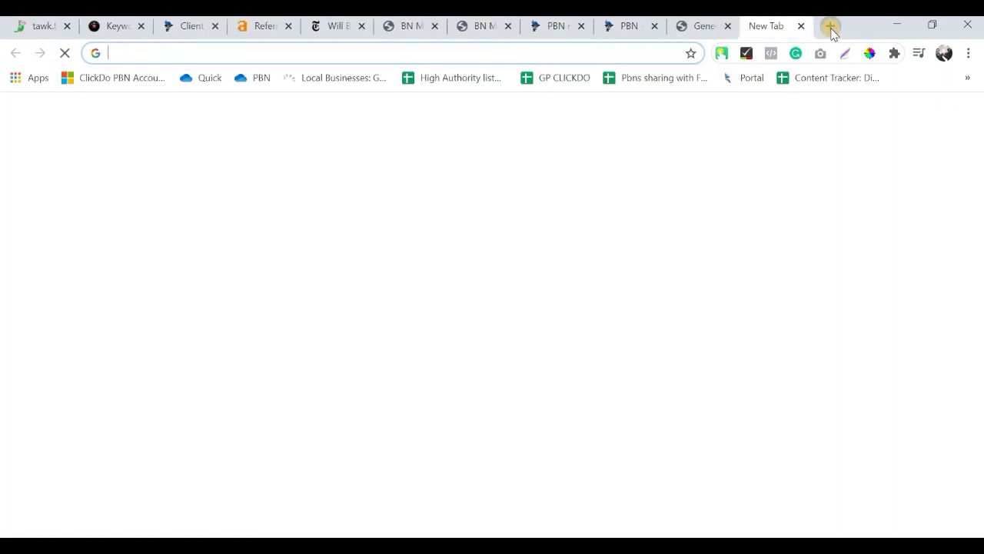
text(arhiv)
key(BackSpace)
key(BackSpace)
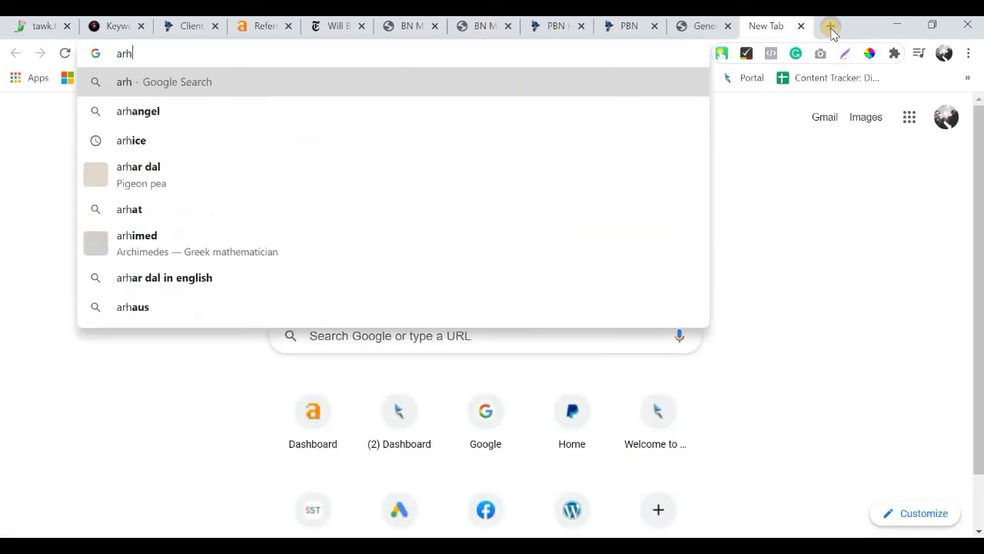
text(ange)
key(BackSpace)
key(BackSpace)
key(ctrl+a)
text(archi)
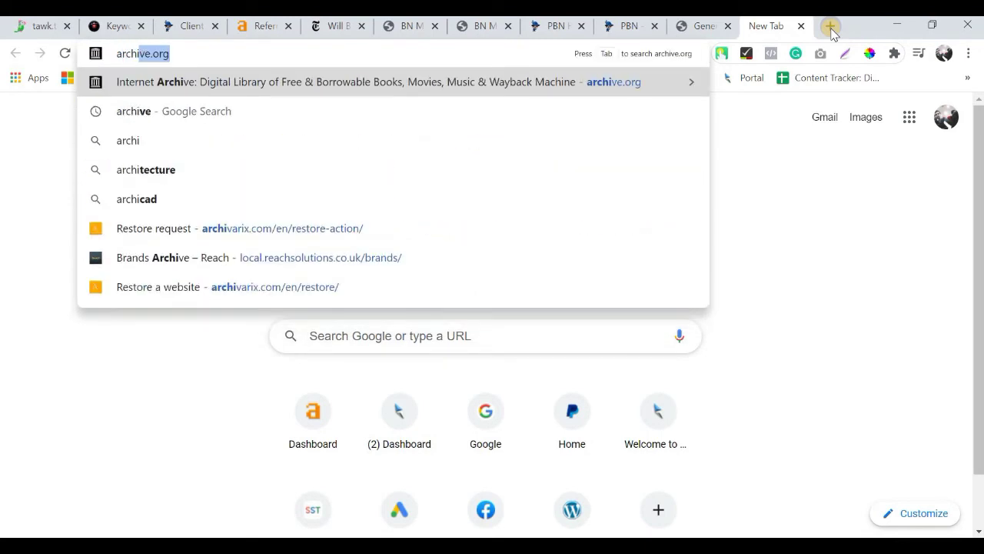
key(Return)
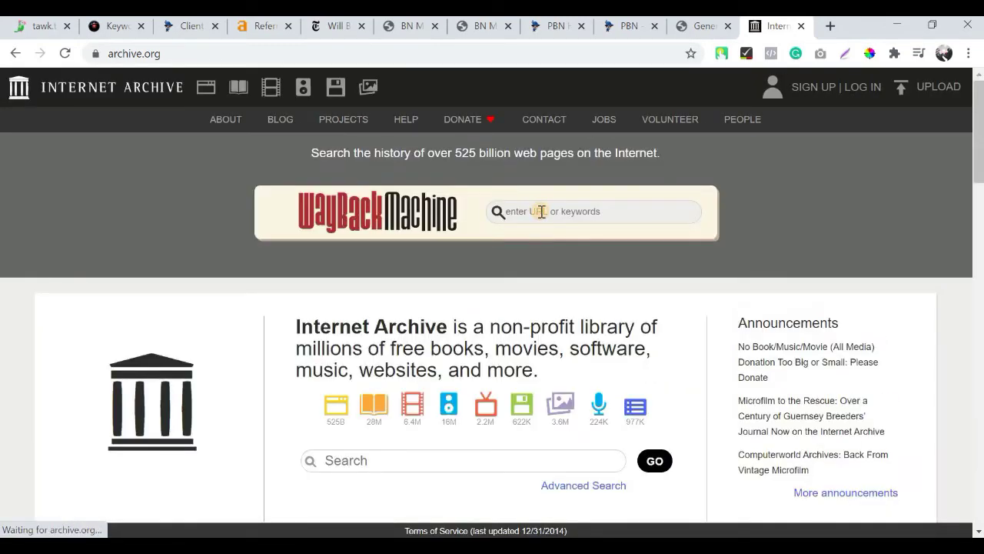
Search the Wayback Machine for the copied bnmagazine.co.uk article URL
click(541, 211)
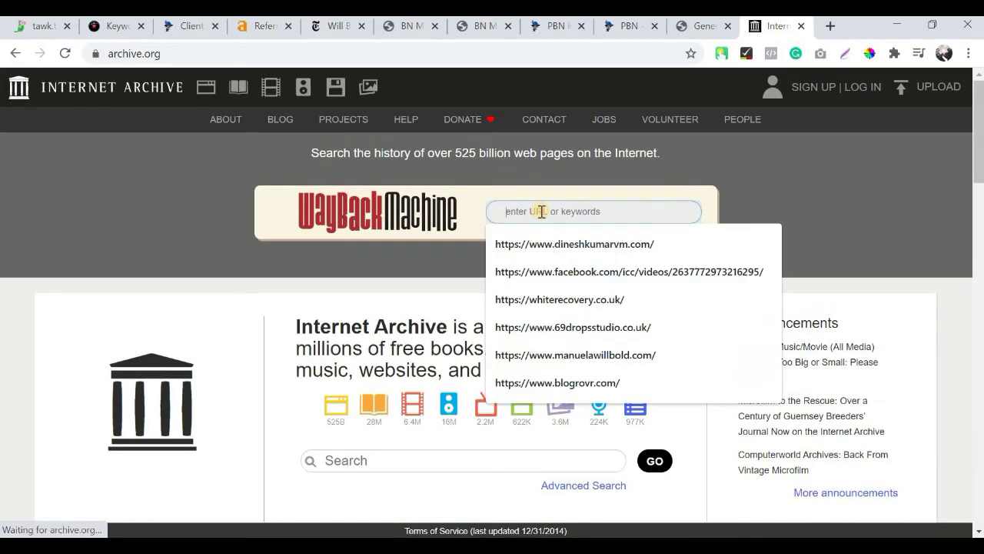
key(ctrl+v)
key(Return)
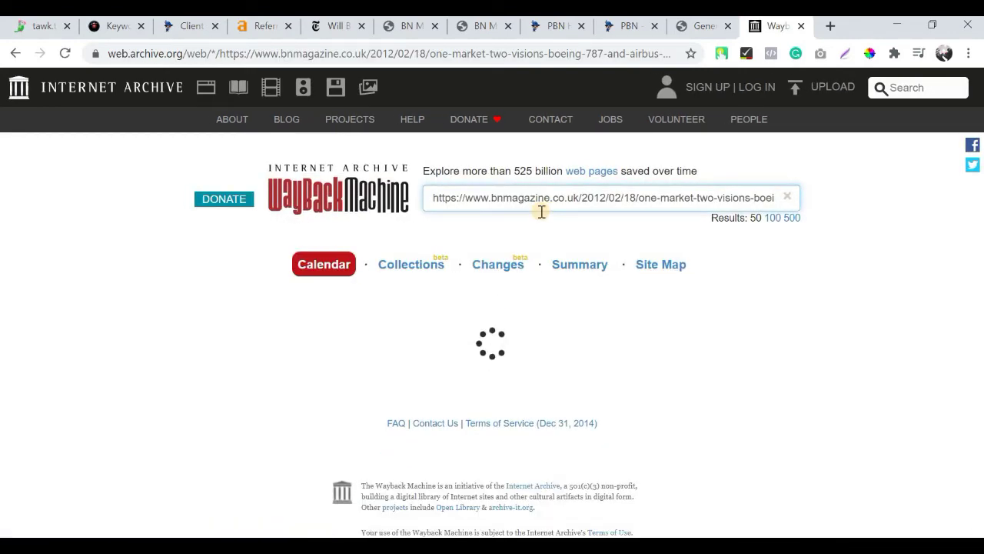
scroll(387, 314, down, 1)
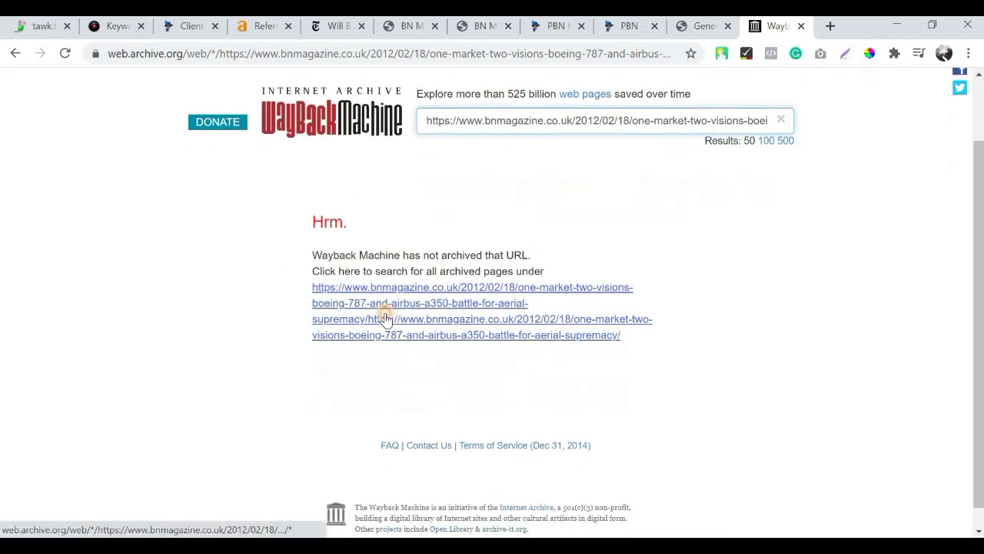
Search for all archived pages under the article address, and rerun the Wayback Machine lookup for the single article URL
click(385, 319)
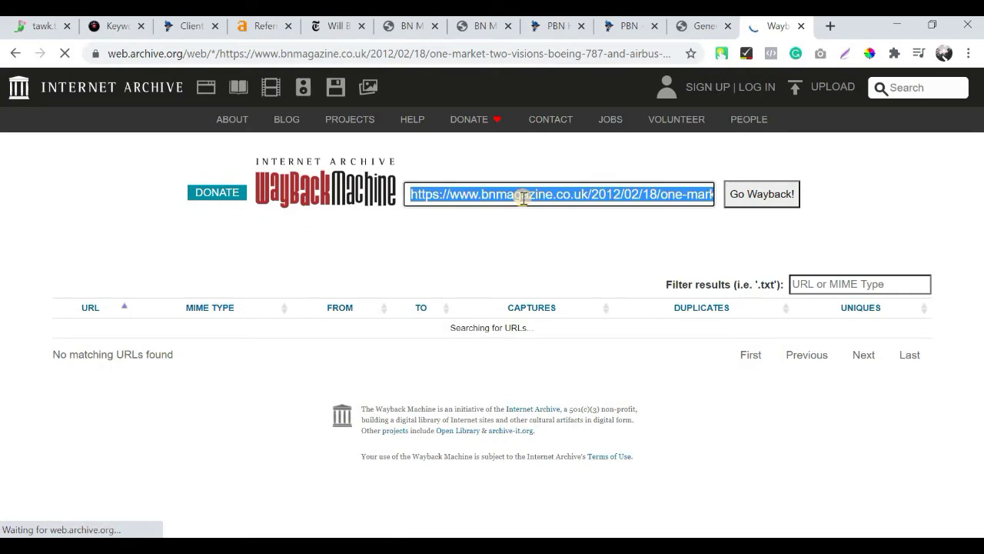
click(707, 196)
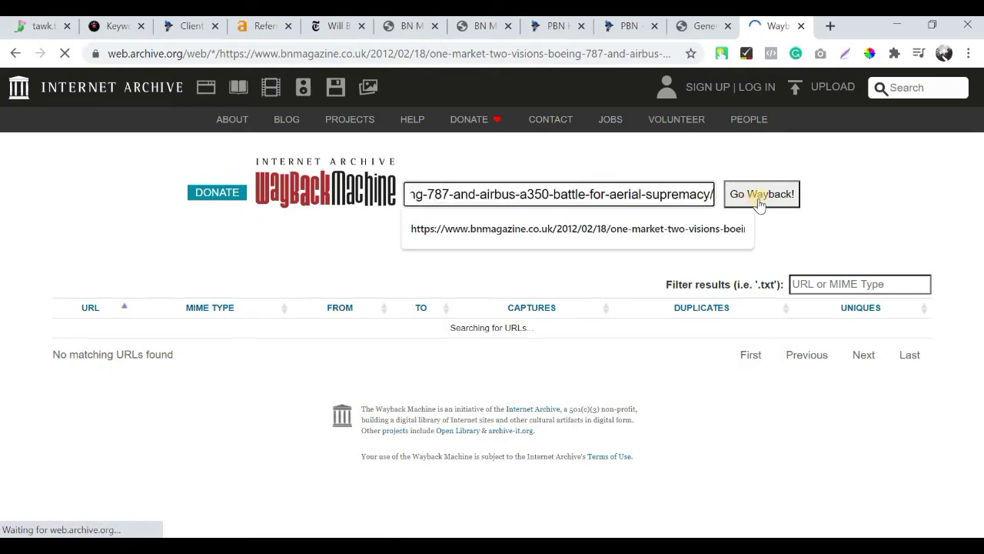
scroll(488, 241, down, 2)
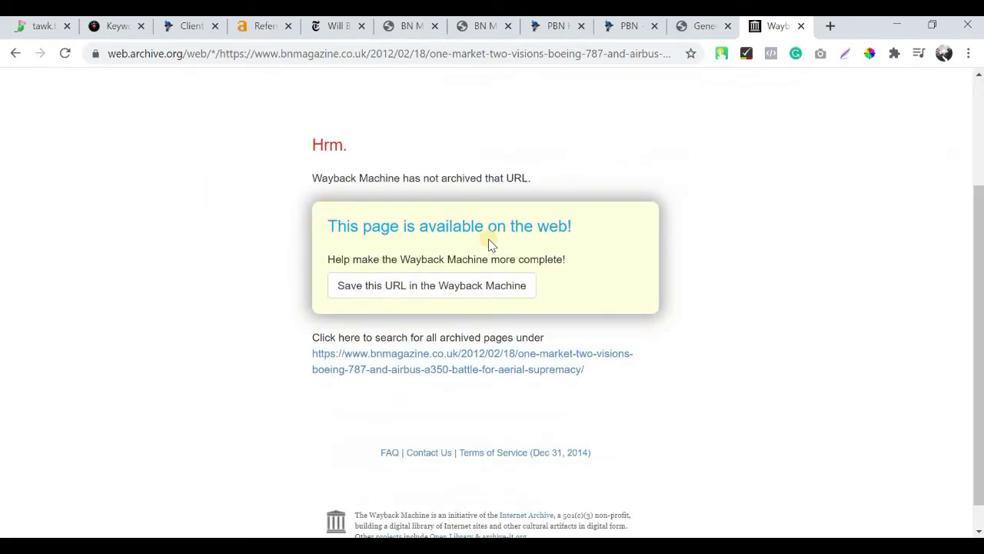
Search the Wayback Machine again for all archived pages under the article's bnmagazine.co.uk address
scroll(496, 293, up, 2)
scroll(462, 331, down, 2)
click(524, 340)
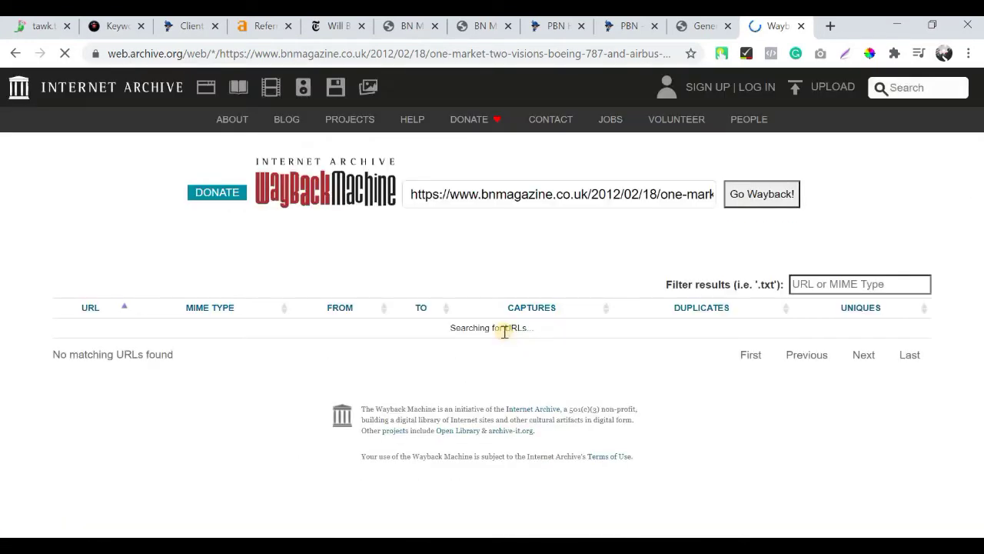
Look up the article URL with index.php before the date path in the Wayback Machine and check its 2014 calendar
click(576, 199)
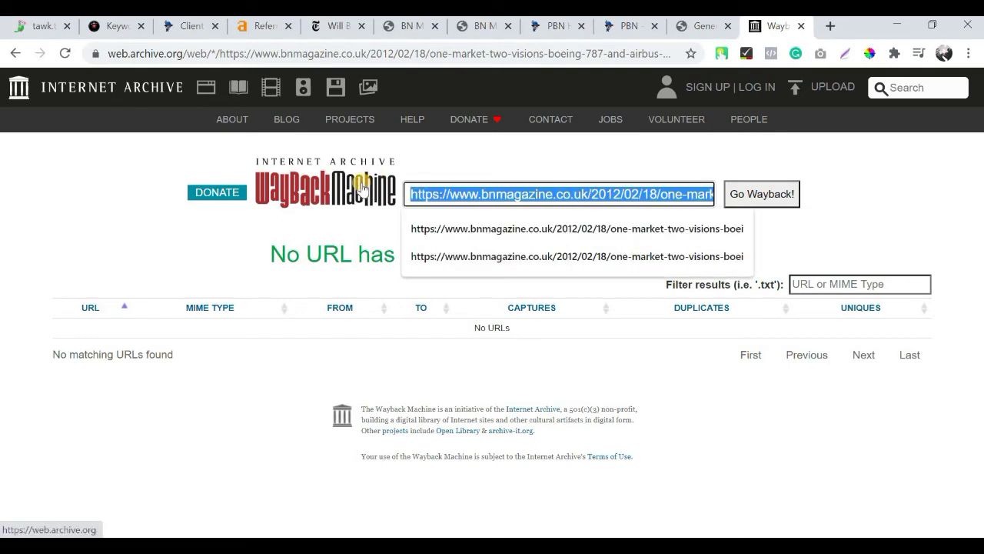
click(506, 218)
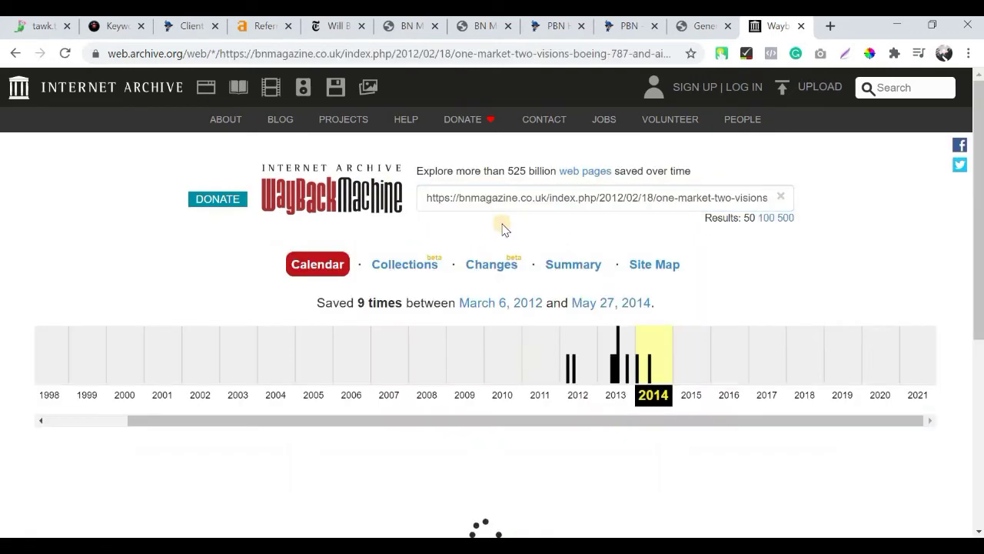
scroll(589, 315, down, 8)
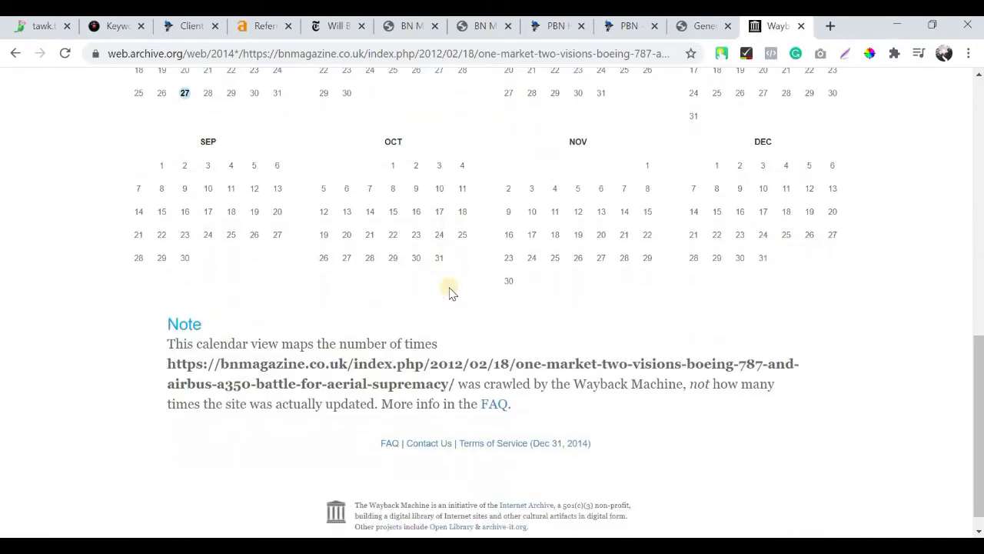
scroll(557, 275, up, 7)
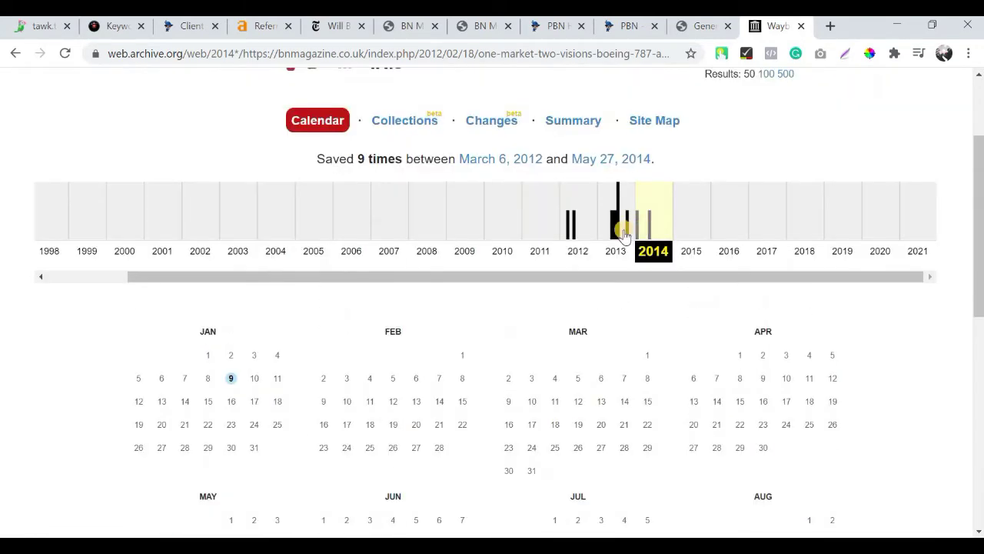
Check the 2013 calendar for captures of the article
click(623, 234)
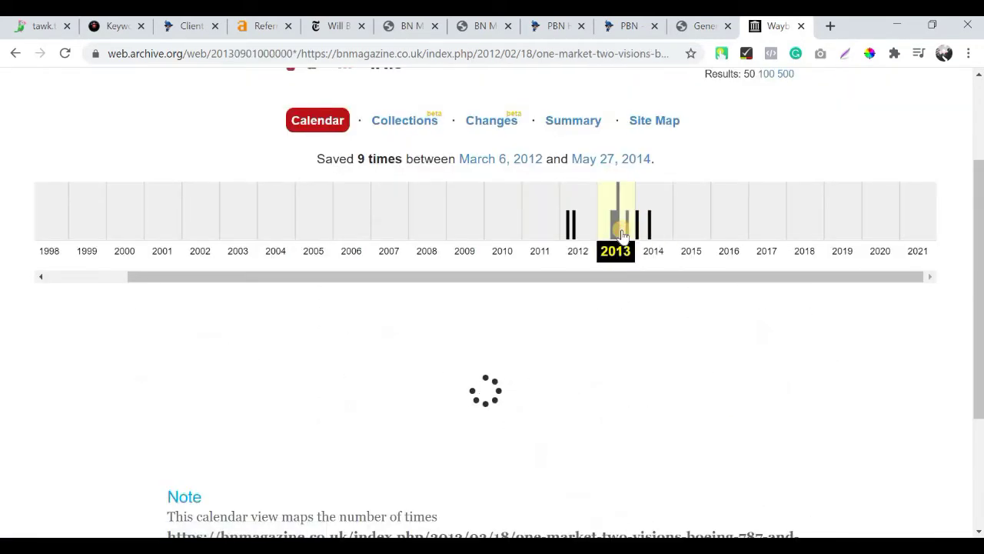
scroll(623, 231, down, 3)
scroll(439, 374, down, 4)
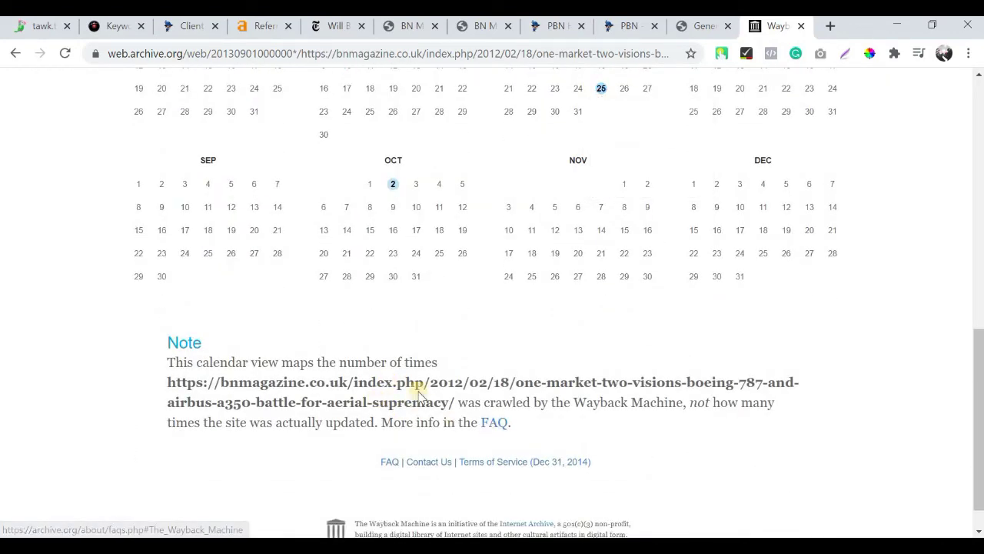
scroll(355, 383, up, 7)
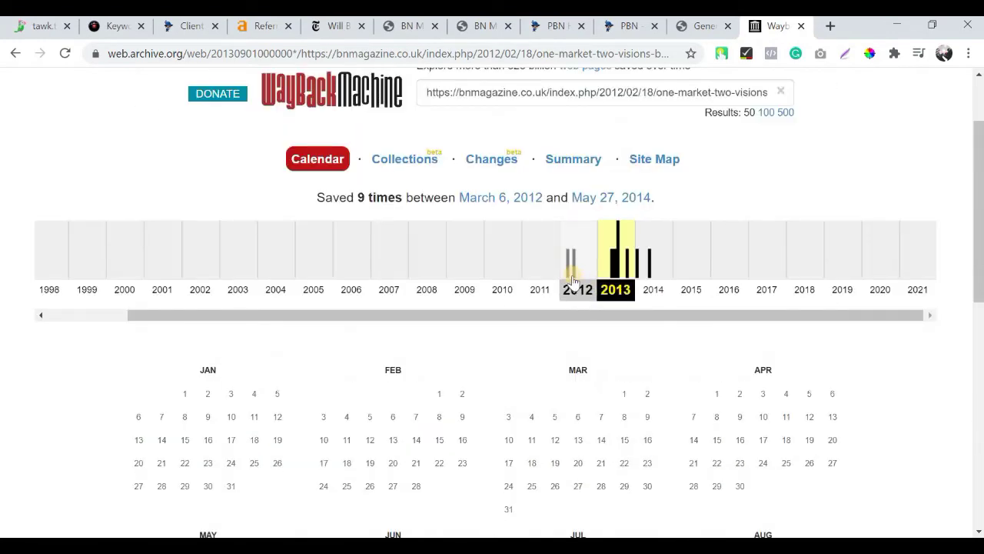
Switch to the 2012 captures and open the article's snapshot from May 16, 2012 at 04:10:22
click(575, 273)
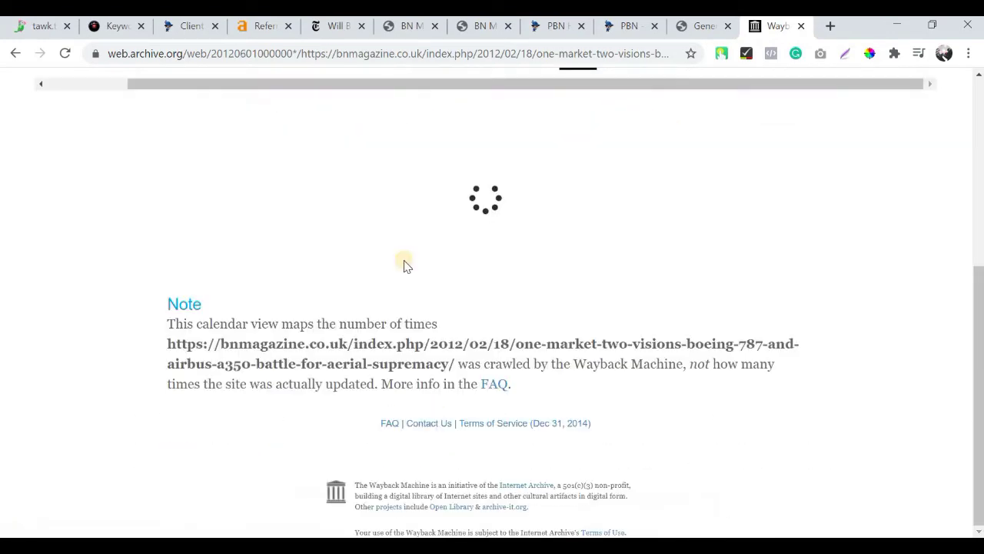
scroll(419, 304, up, 2)
scroll(204, 161, down, 5)
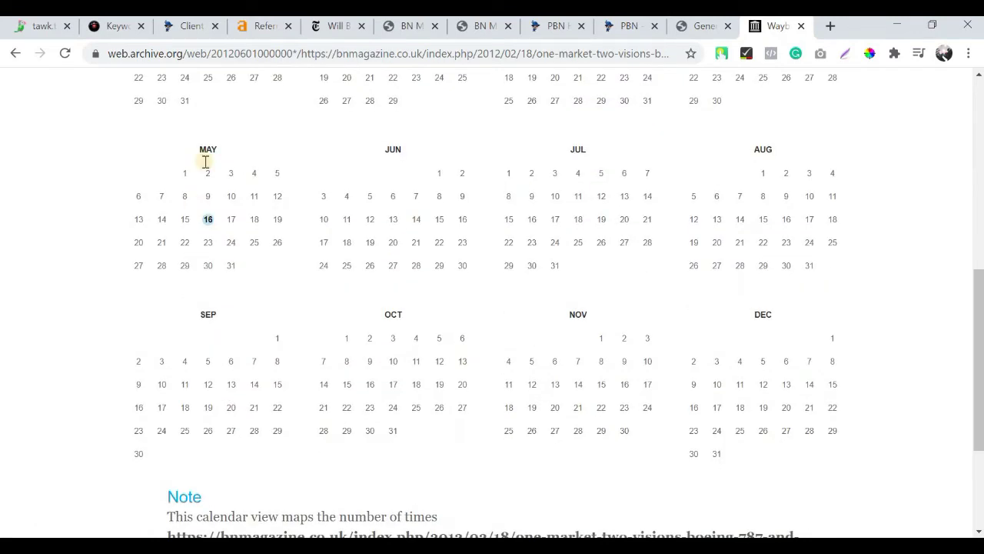
mouse_move(207, 141)
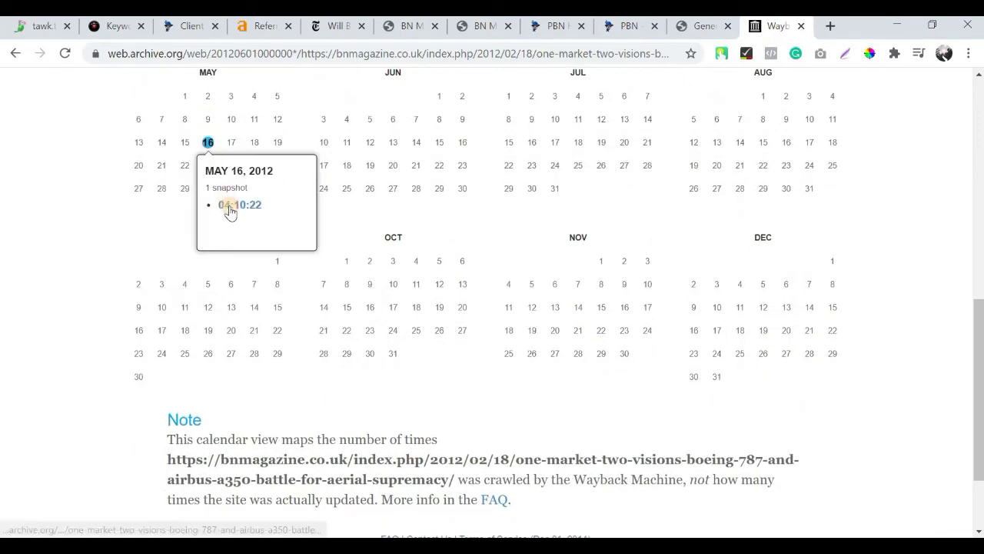
click(229, 208)
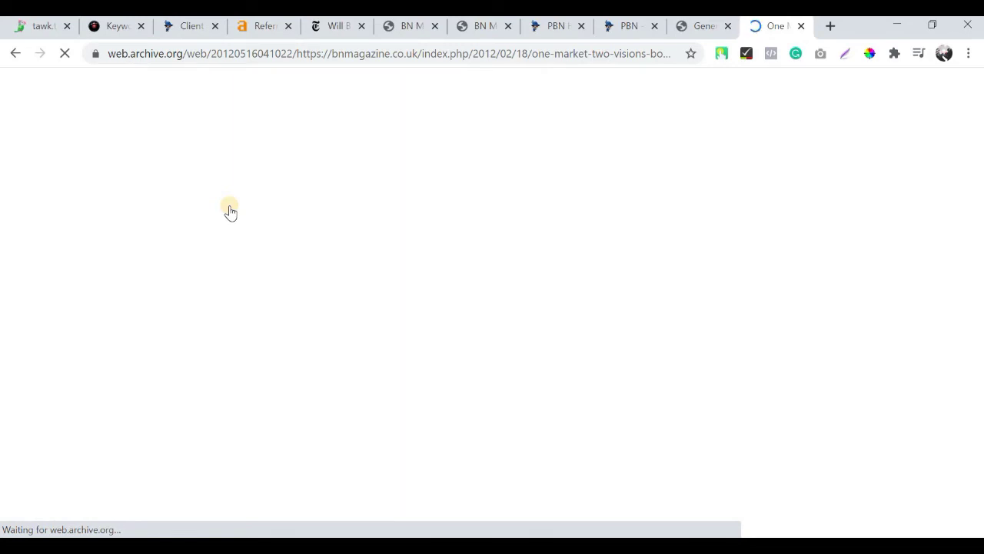
Examine the archived Boeing 787 and Airbus A350 article and compare it with the page currently live at that article address
scroll(232, 213, down, 5)
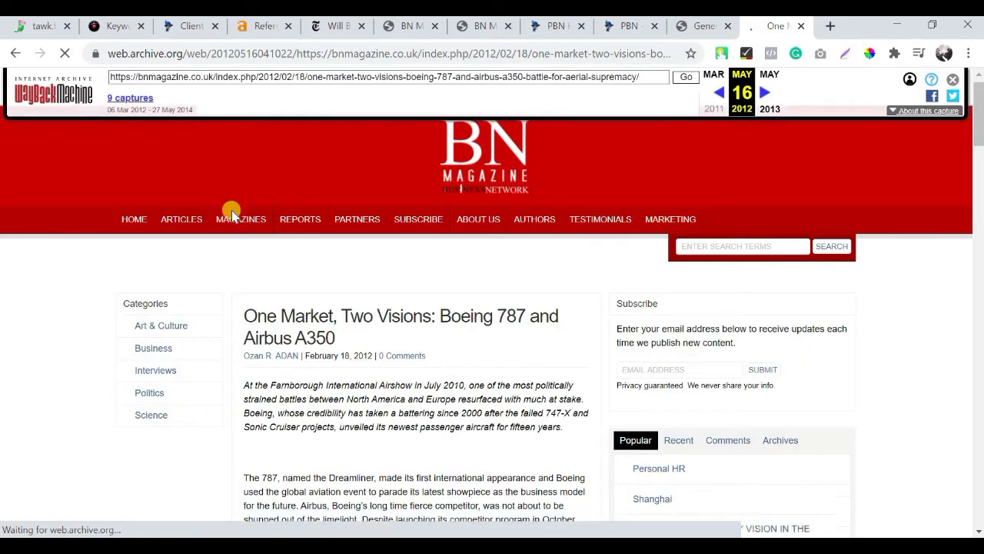
scroll(235, 215, up, 4)
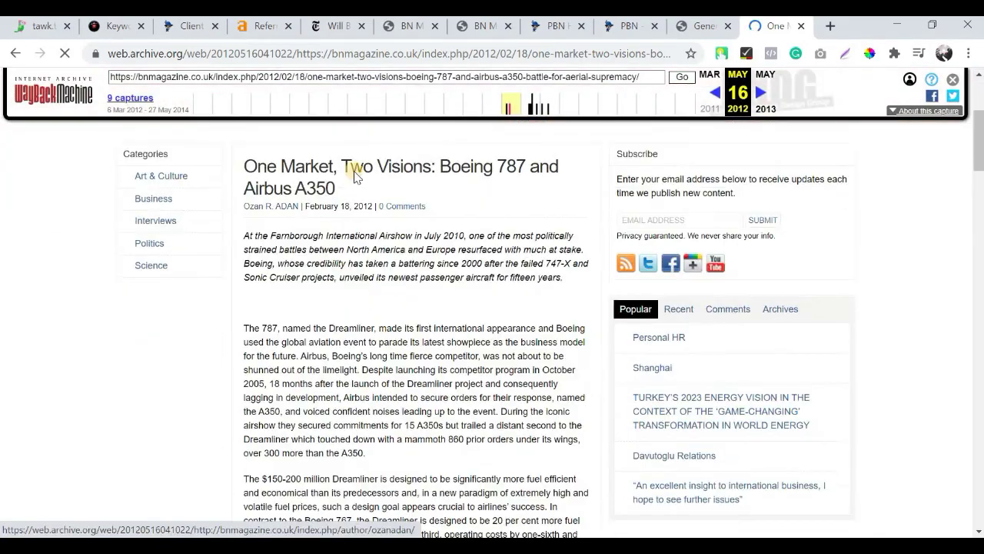
click(416, 27)
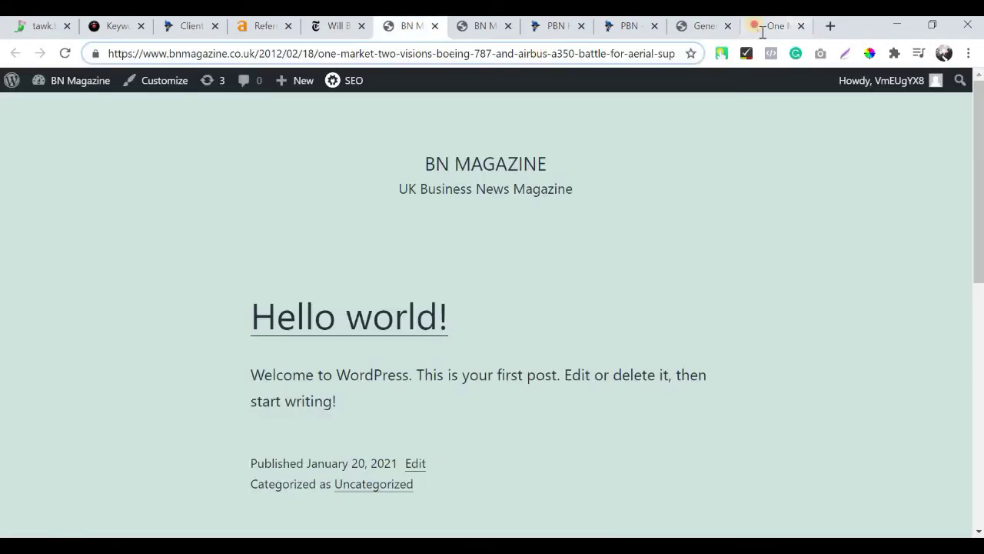
click(762, 29)
scroll(350, 329, down, 4)
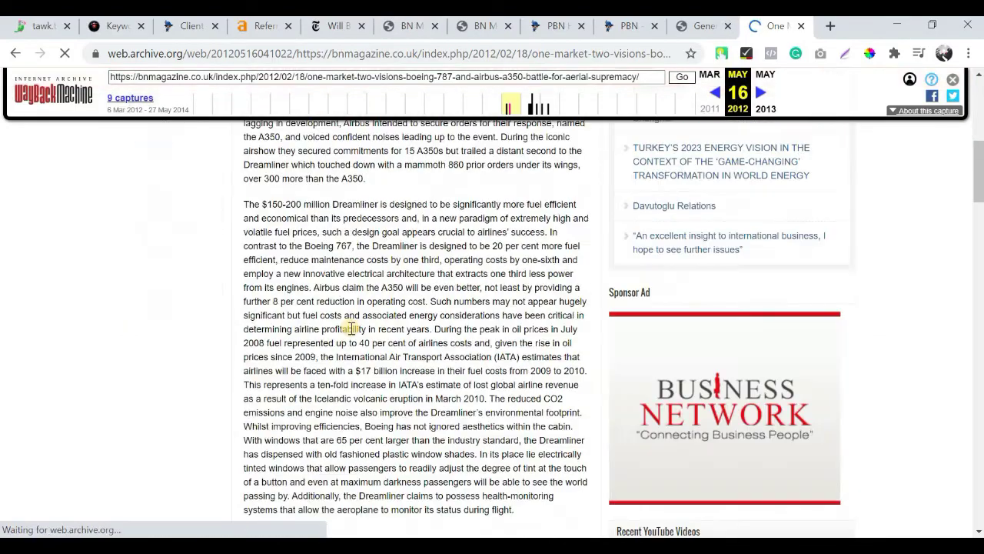
scroll(350, 328, down, 15)
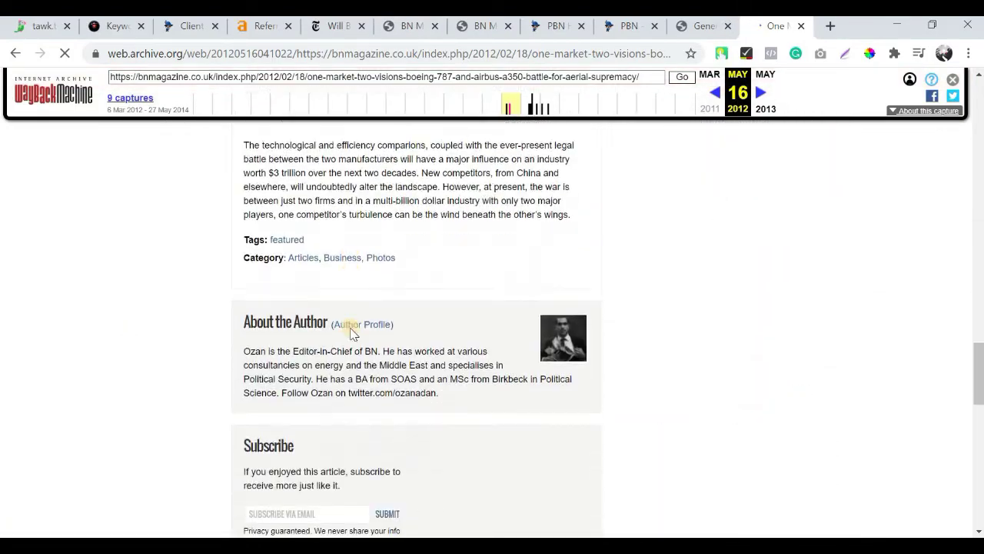
scroll(350, 329, up, 20)
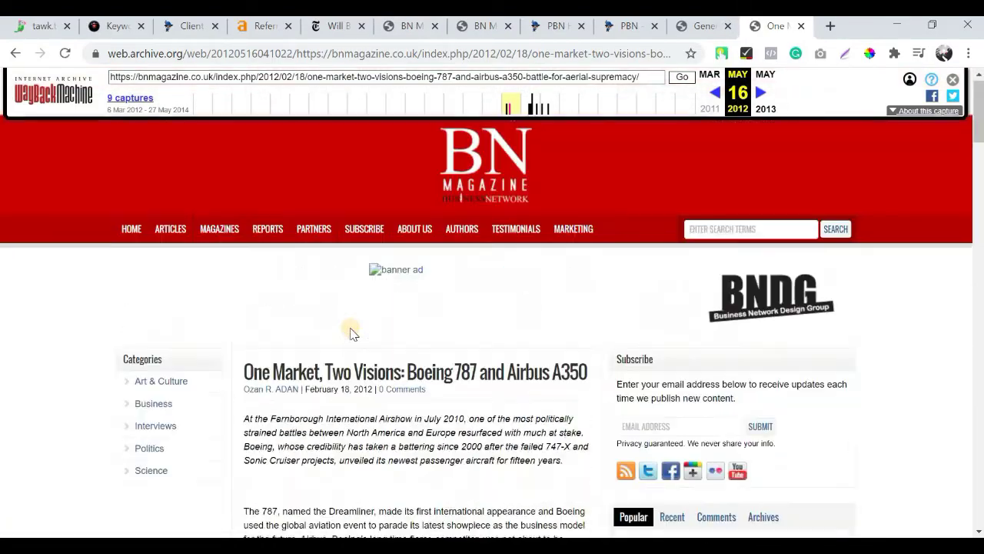
scroll(350, 332, down, 4)
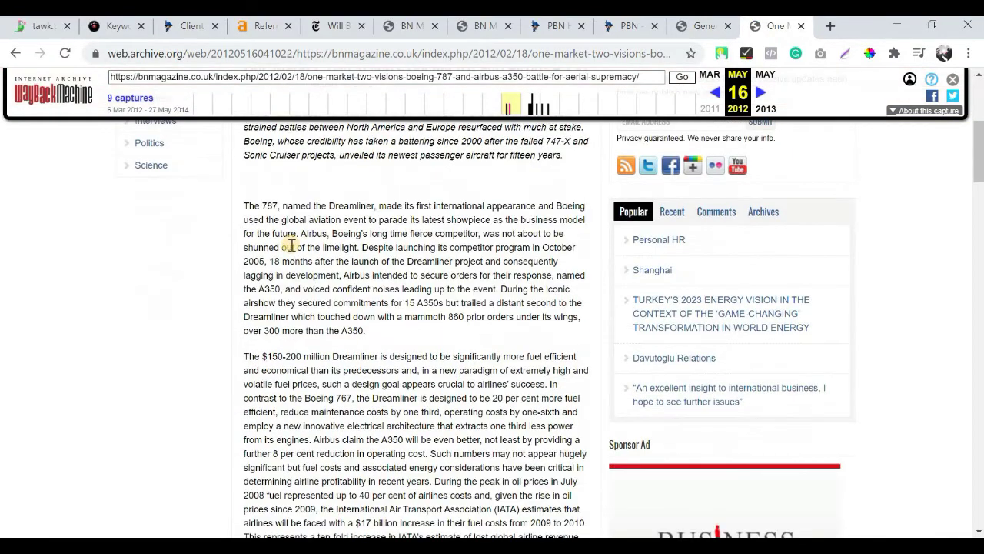
scroll(277, 230, up, 1)
scroll(269, 246, down, 1)
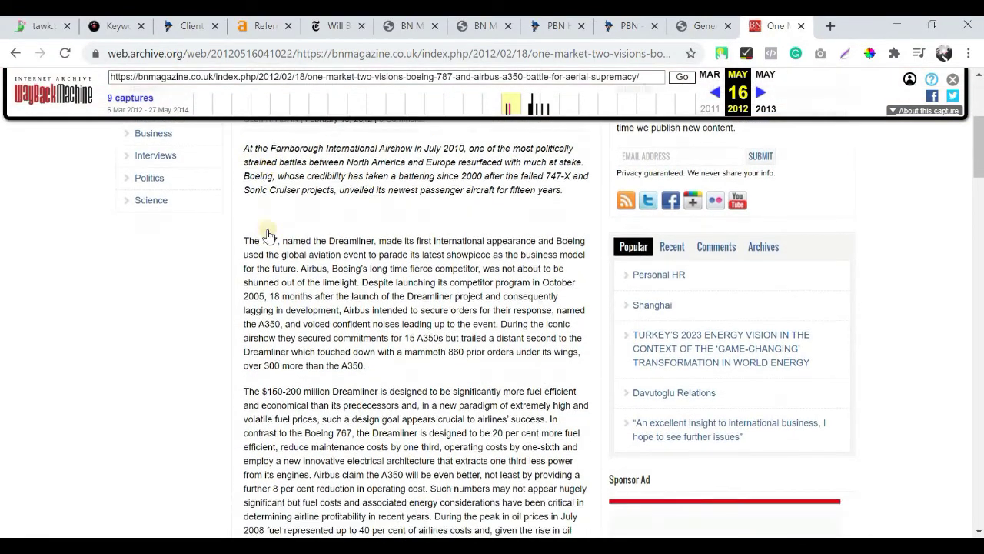
scroll(269, 235, up, 2)
Copy the archived article's body text from "The 787, named the Dreamliner" through the paragraph ending "from 250 to just 70."
triple_click(319, 325)
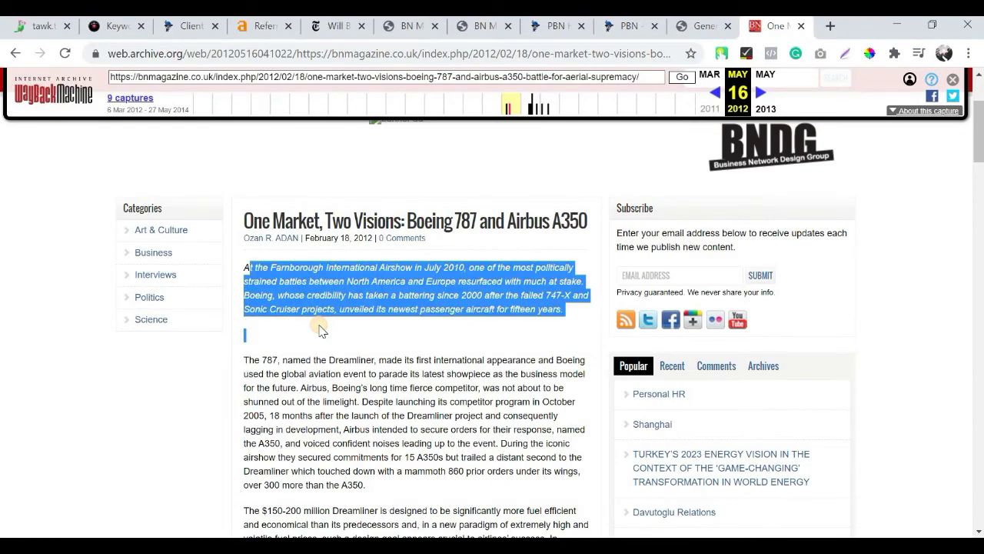
click(249, 266)
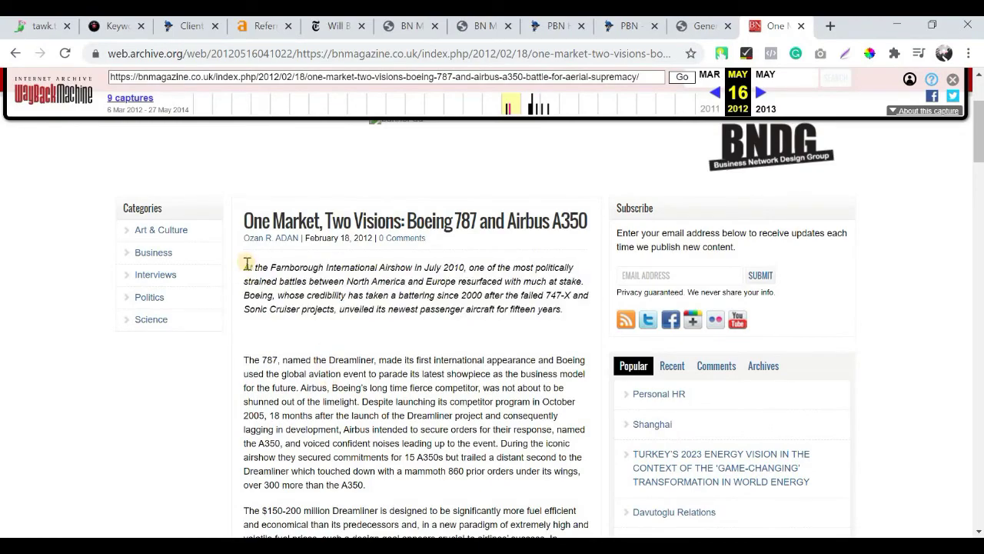
scroll(264, 340, down, 3)
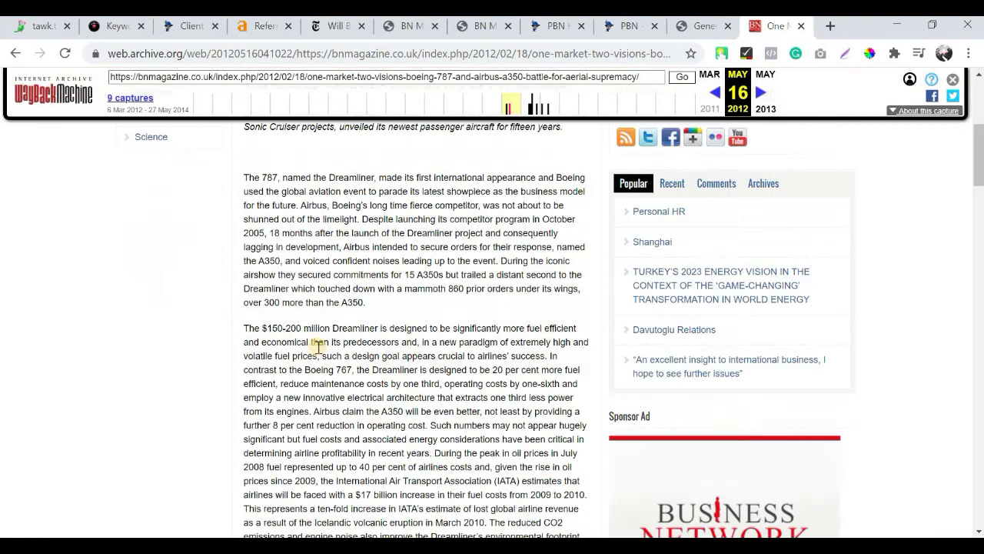
scroll(318, 344, up, 3)
scroll(275, 303, down, 1)
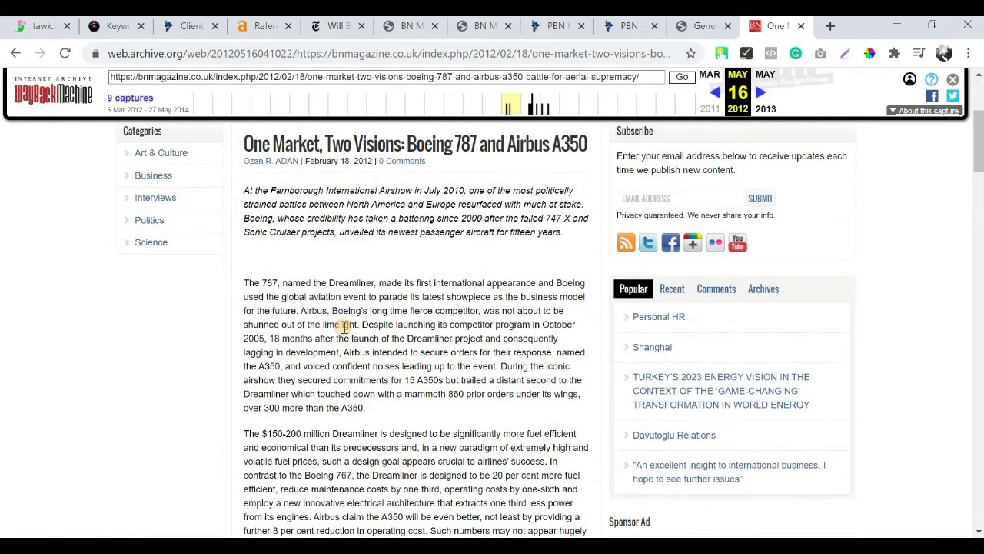
drag(344, 327, 530, 462)
scroll(343, 331, down, 10)
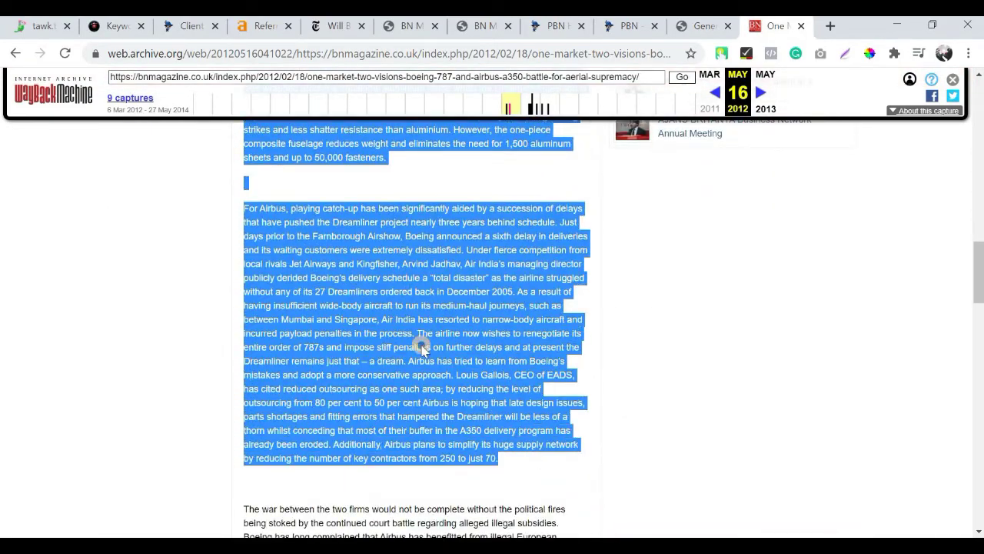
right_click(447, 356)
Open the smallseotools.com plagiarism checker in a new browser tab
click(836, 37)
click(832, 27)
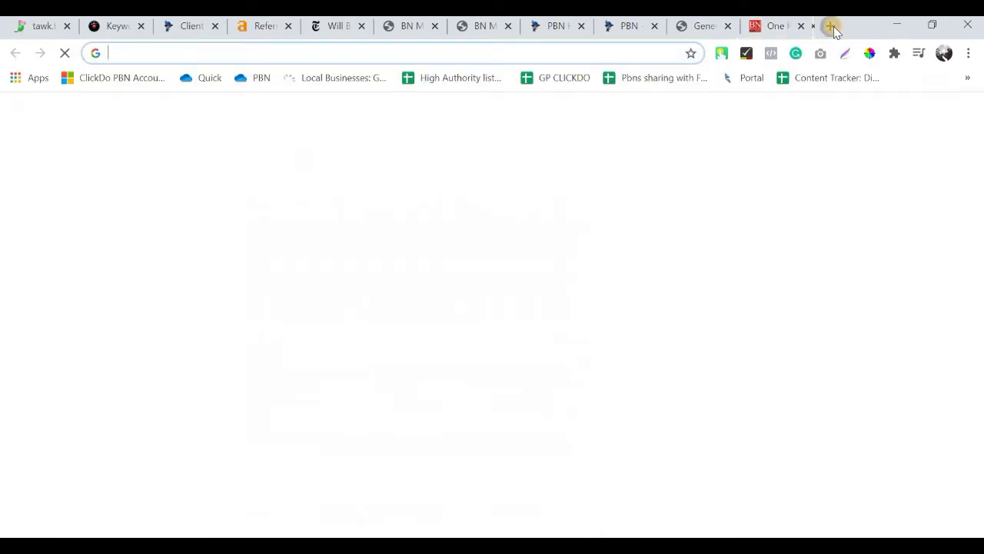
text(pla)
key(Down)
key(Down)
key(Return)
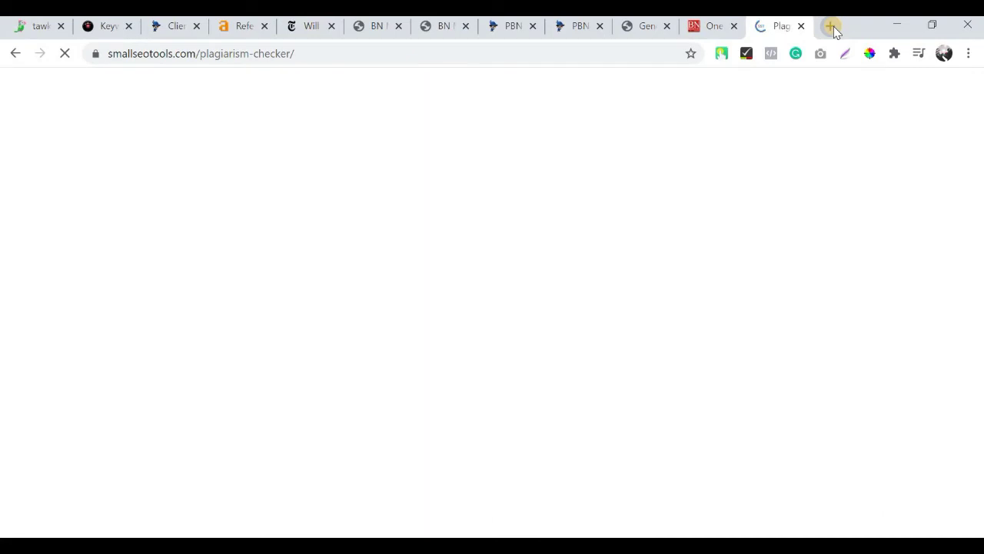
Paste the copied article text into the plagiarism checker's text area
scroll(504, 181, down, 4)
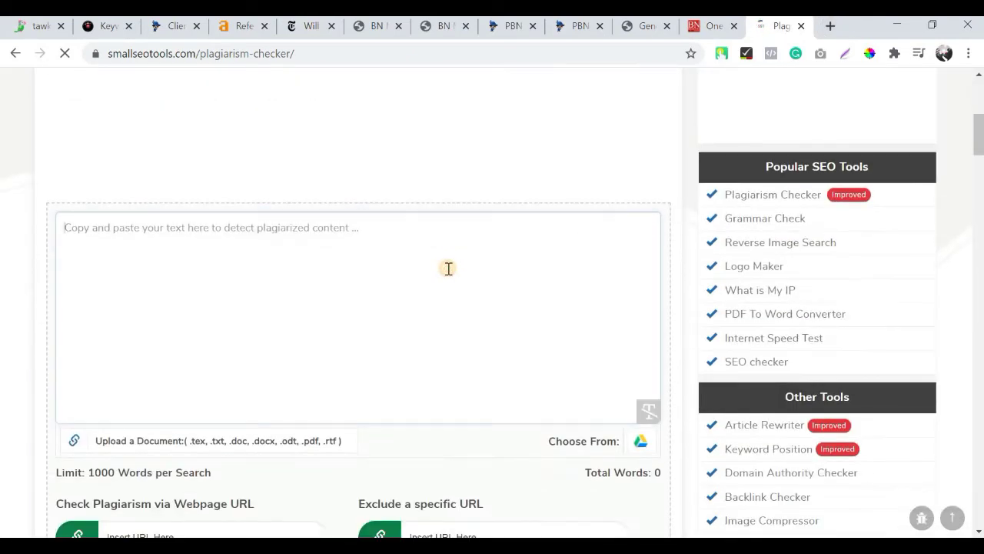
click(462, 238)
key(ctrl+v)
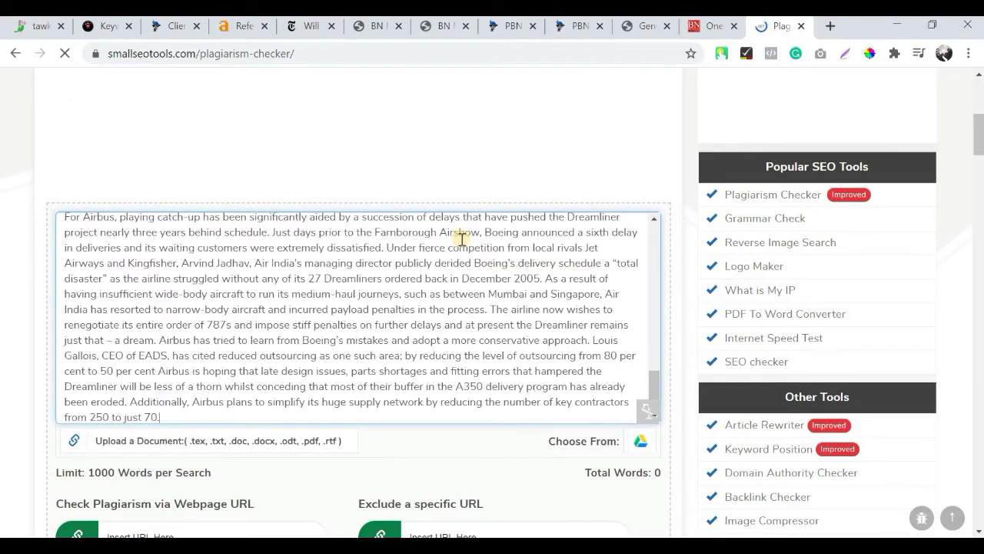
Complete the robot verification, run the plagiarism check on the pasted text, and review the sentence-wise results
scroll(461, 268, down, 2)
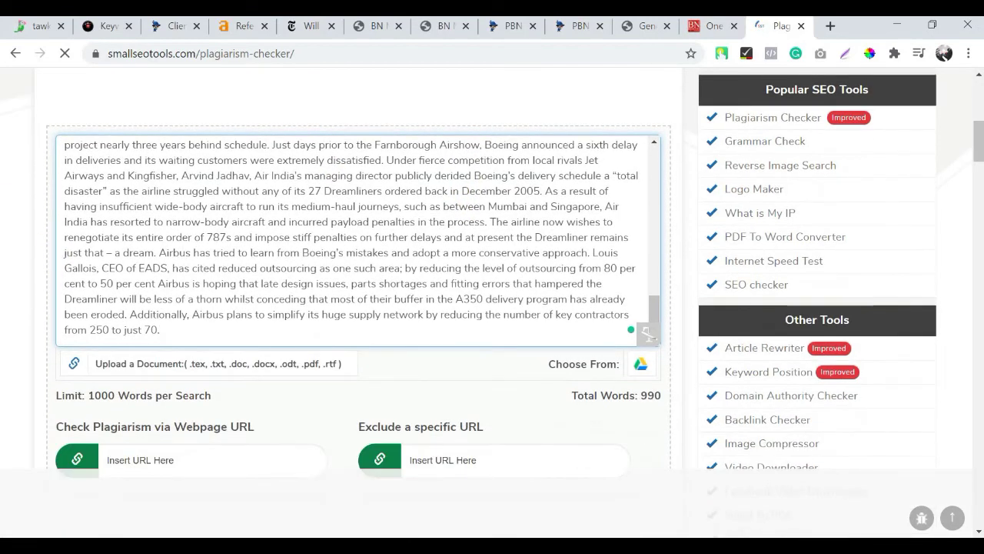
scroll(509, 301, down, 4)
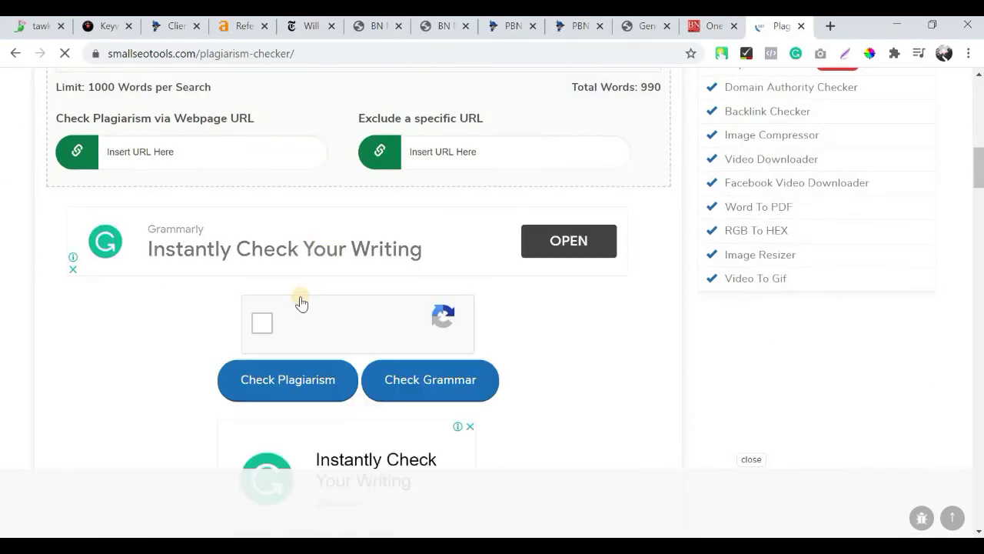
scroll(281, 273, down, 1)
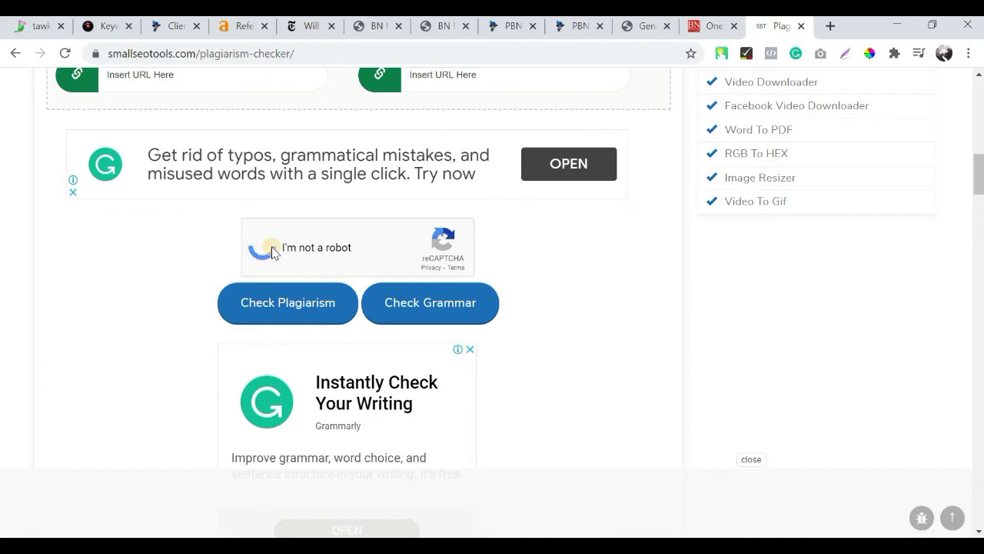
click(304, 300)
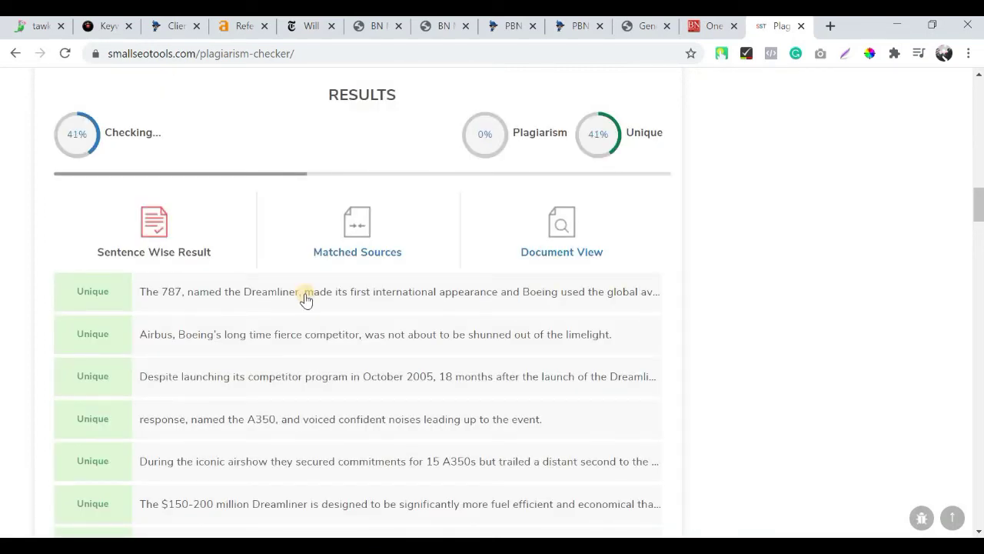
scroll(512, 267, down, 10)
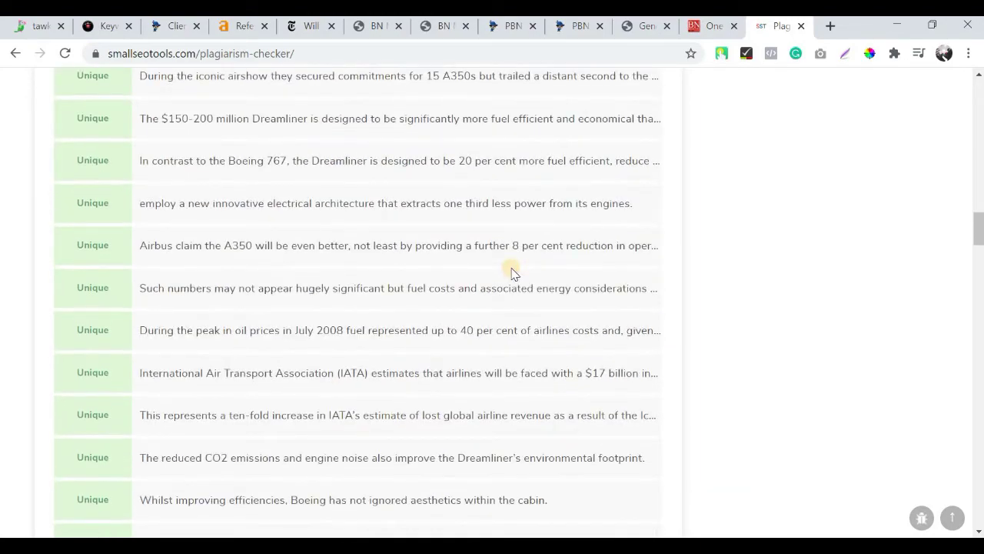
scroll(512, 271, up, 5)
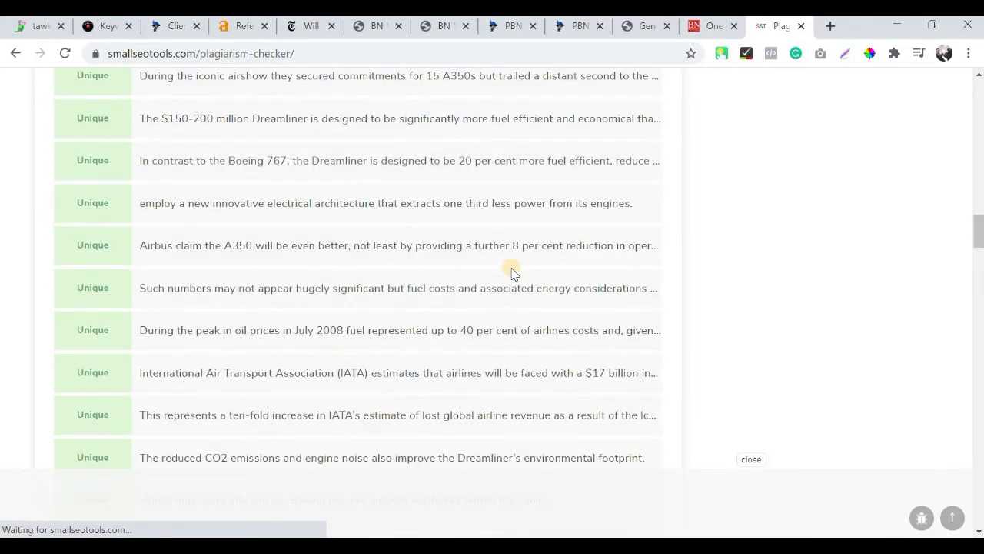
Review the running plagiarism check's overall scores and its sentence-wise results through to the end of the list
scroll(512, 271, up, 8)
scroll(512, 271, down, 1)
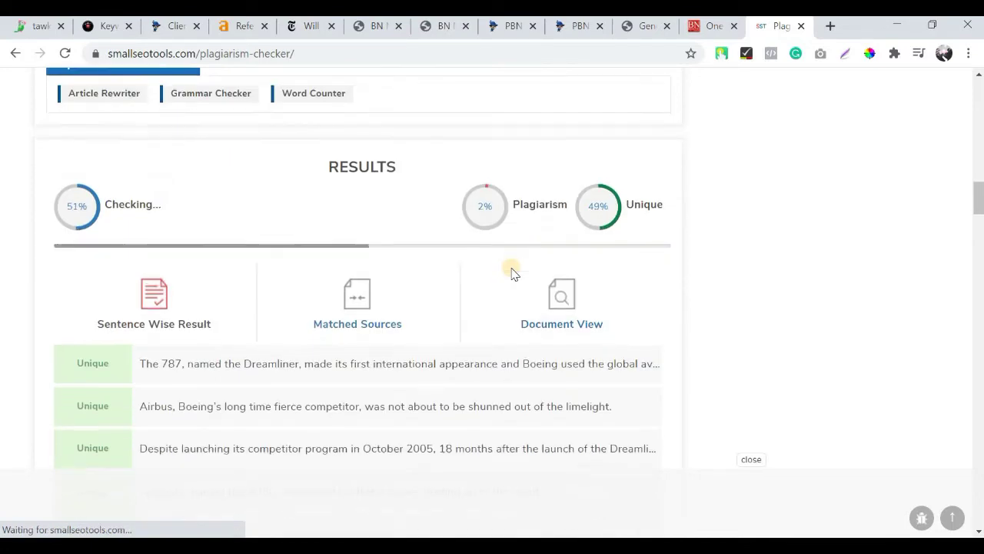
scroll(512, 270, down, 2)
scroll(512, 265, up, 1)
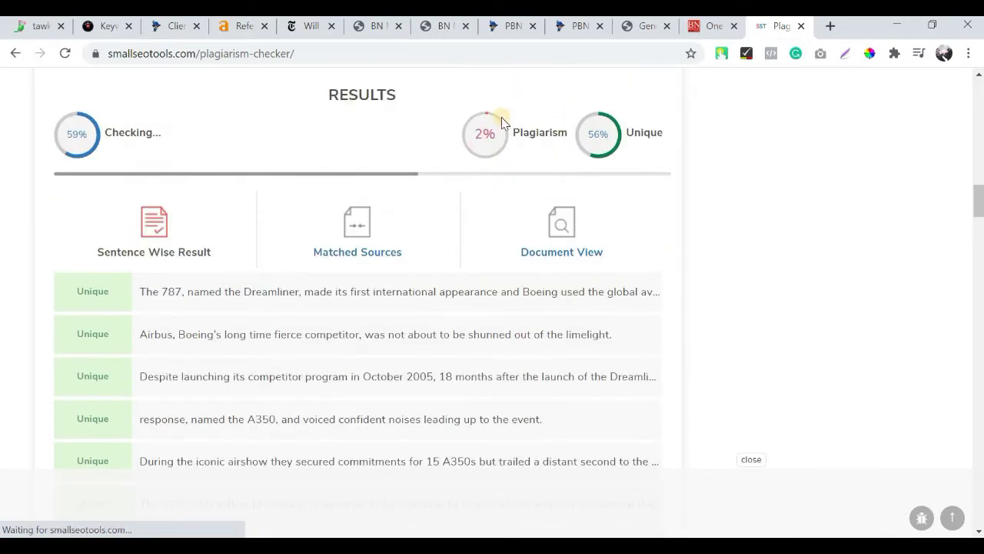
scroll(590, 275, down, 5)
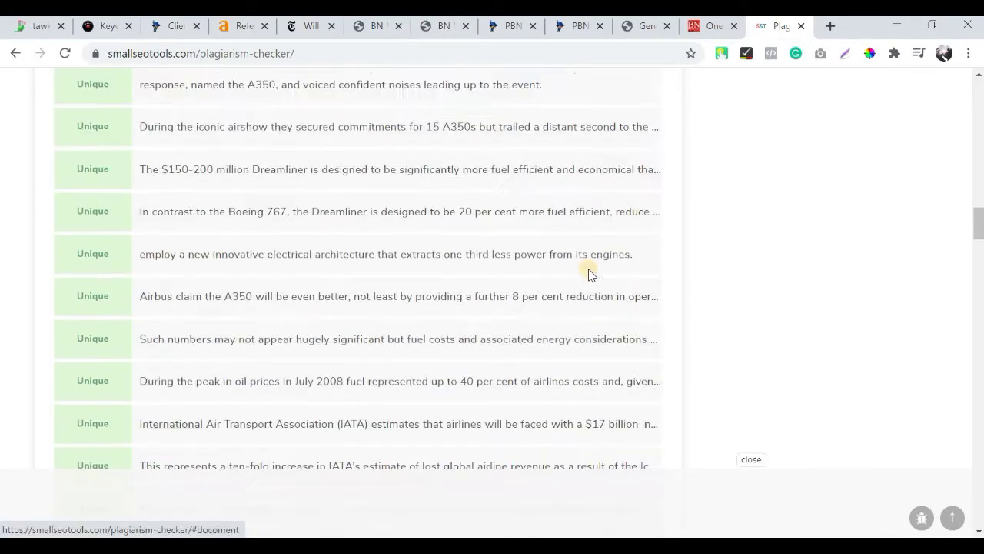
scroll(591, 275, down, 5)
scroll(590, 275, down, 3)
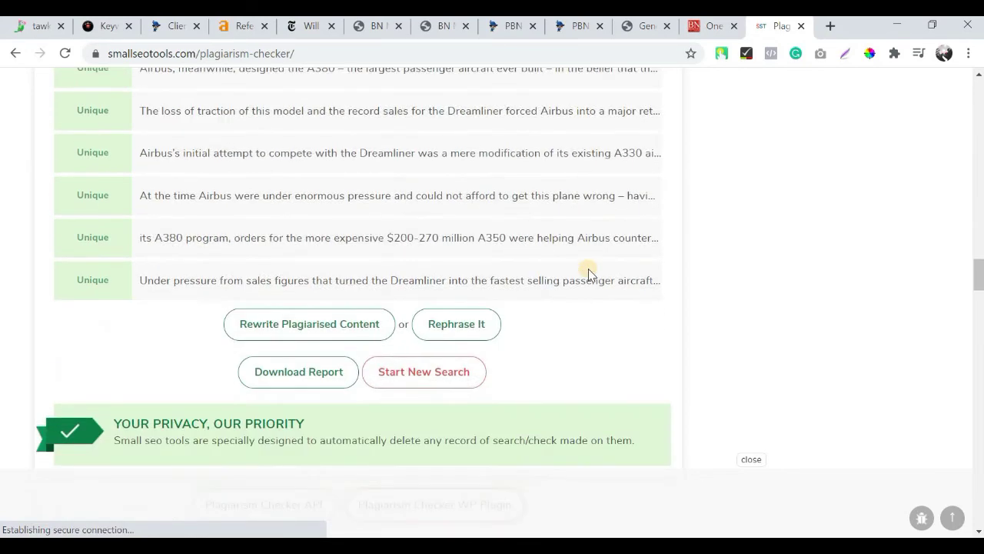
scroll(589, 275, up, 15)
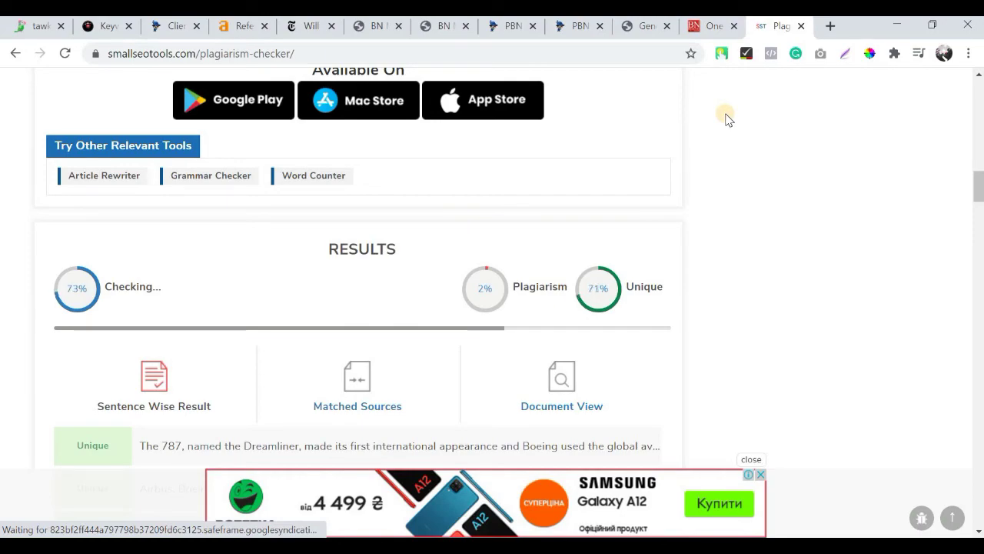
Copy the full archived article from "At the Farnborough International Airshow" through "the wind beneath the other's wings."
click(714, 26)
scroll(486, 303, down, 5)
scroll(416, 307, up, 15)
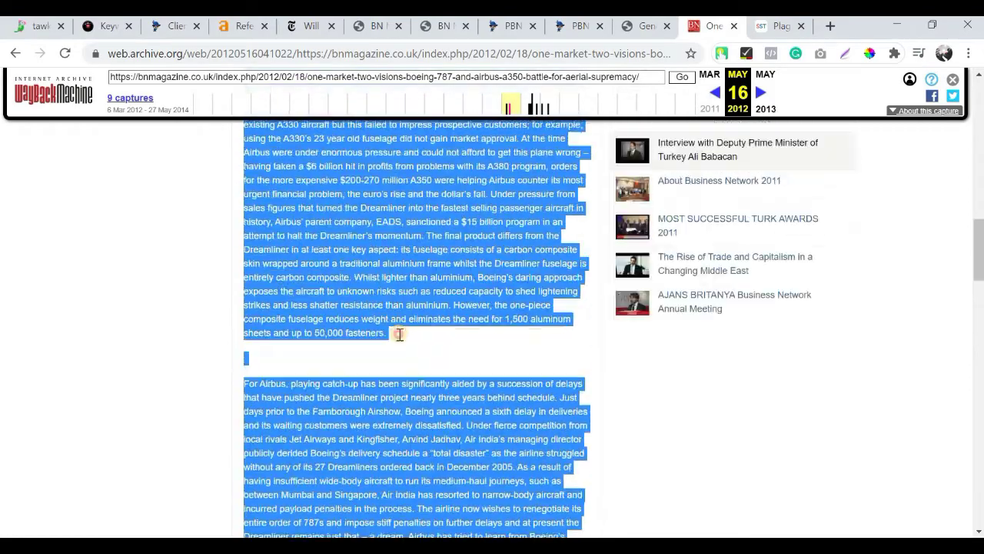
scroll(312, 304, up, 7)
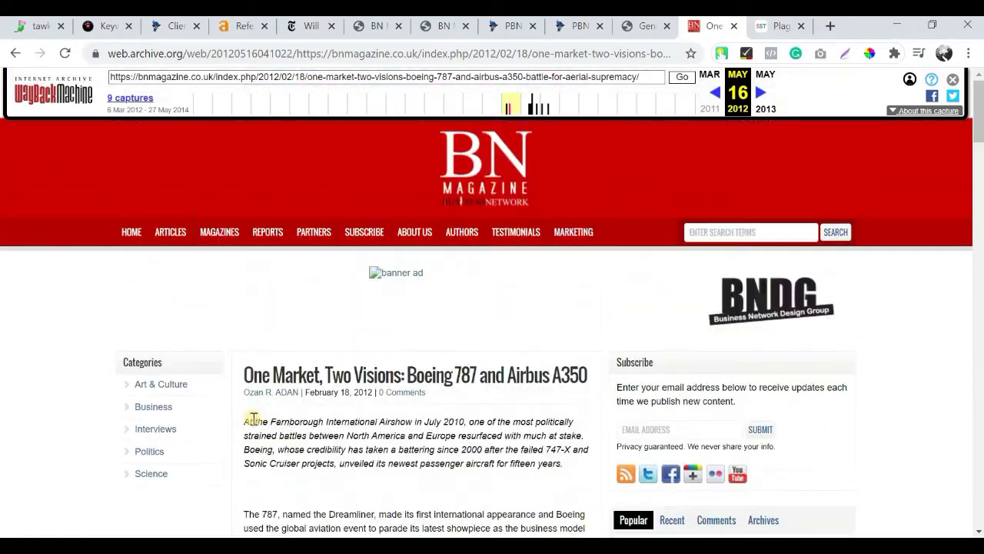
drag(295, 433, 502, 304)
scroll(295, 433, down, 15)
scroll(293, 433, down, 10)
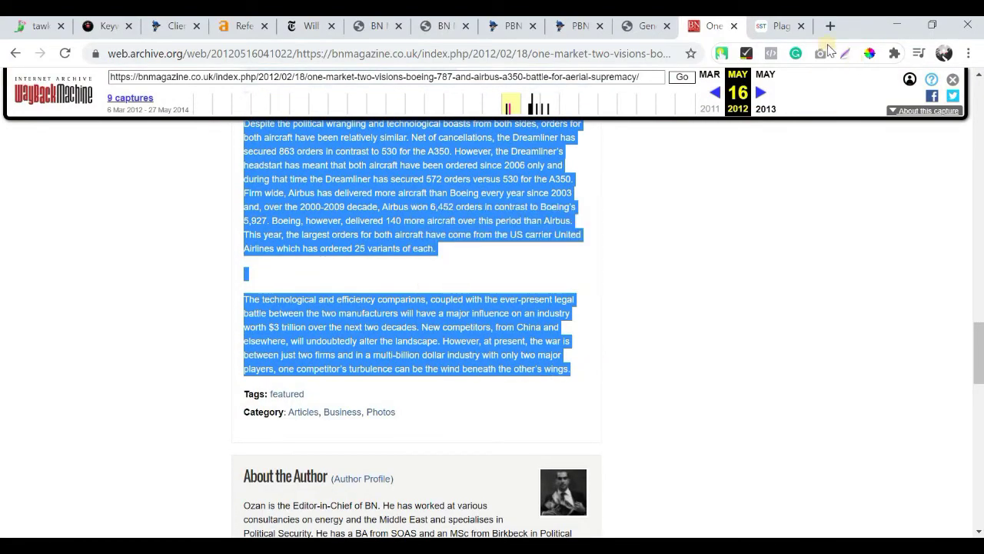
Check the plagiarism checker's overall plagiarism and unique scores for the pasted article
click(779, 26)
key(ctrl+shift+Tab)
key(ctrl+Tab)
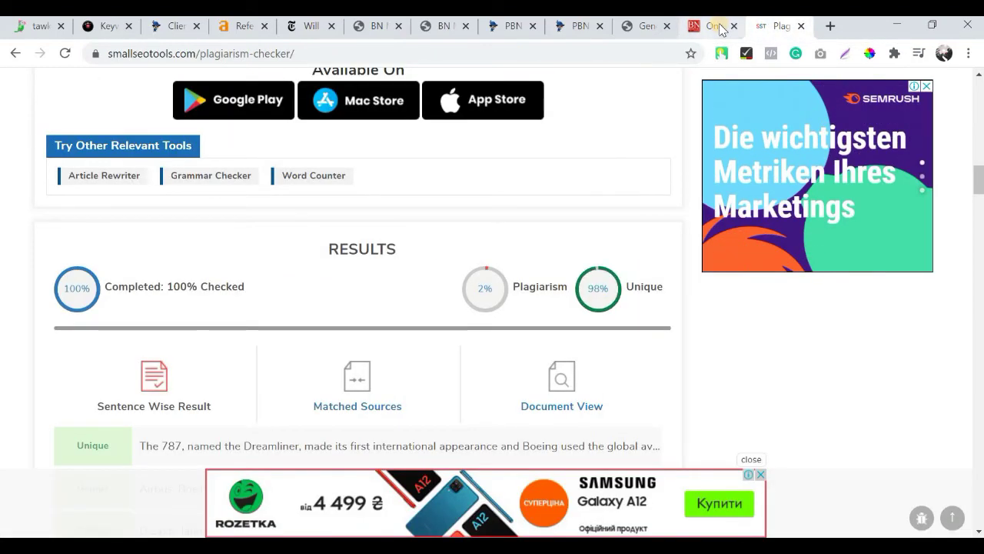
click(715, 28)
click(646, 26)
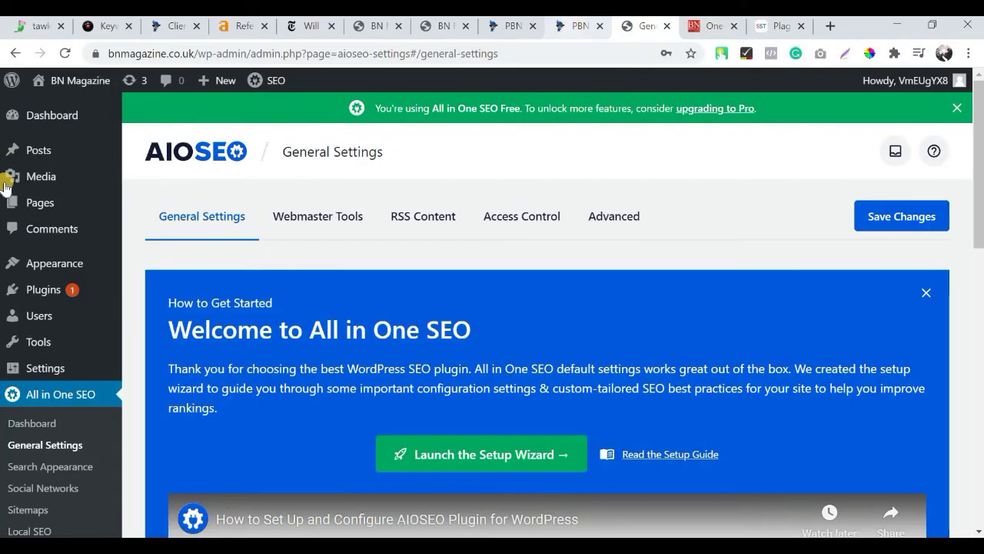
mouse_move(29, 154)
click(153, 176)
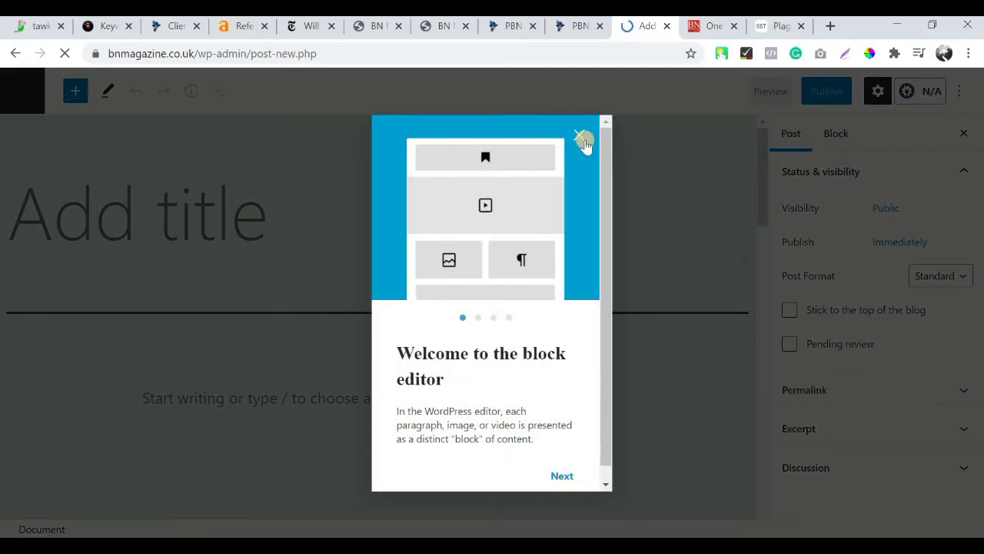
click(16, 53)
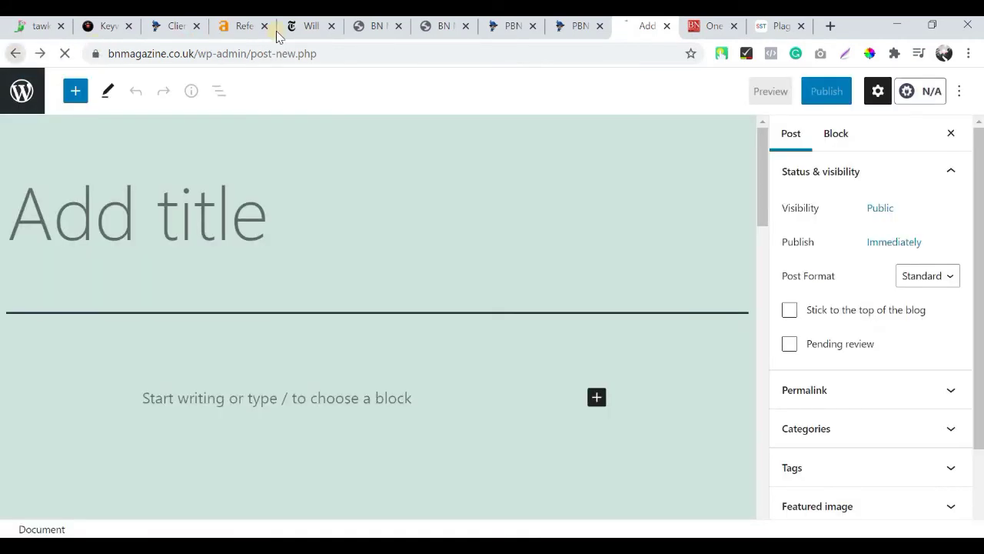
click(381, 28)
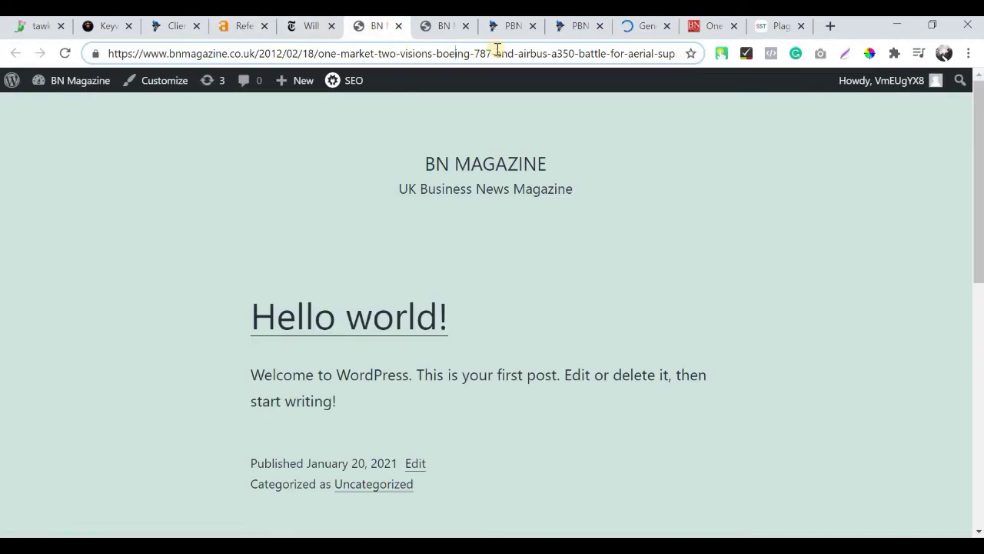
click(636, 27)
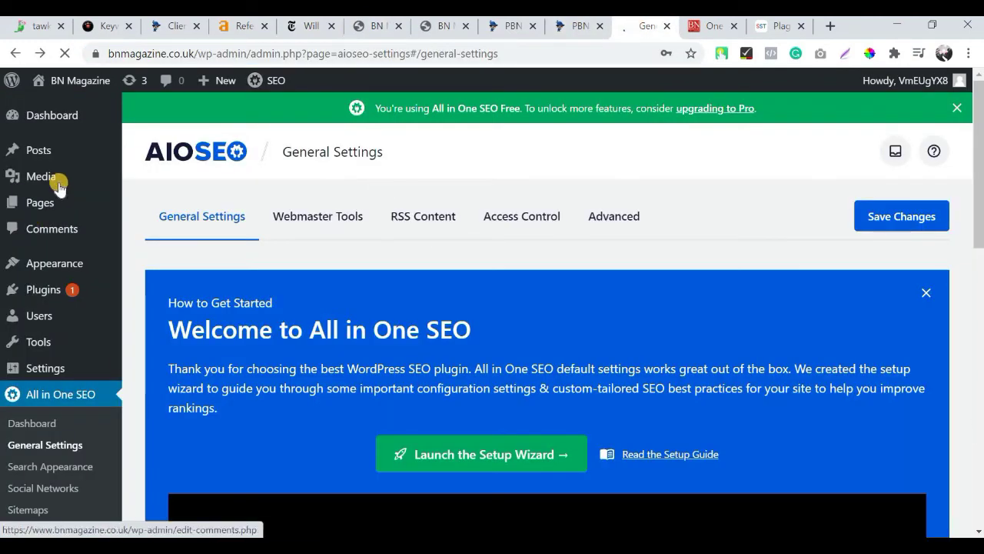
Install and activate the Classic Editor plugin on the WordPress site
mouse_move(69, 291)
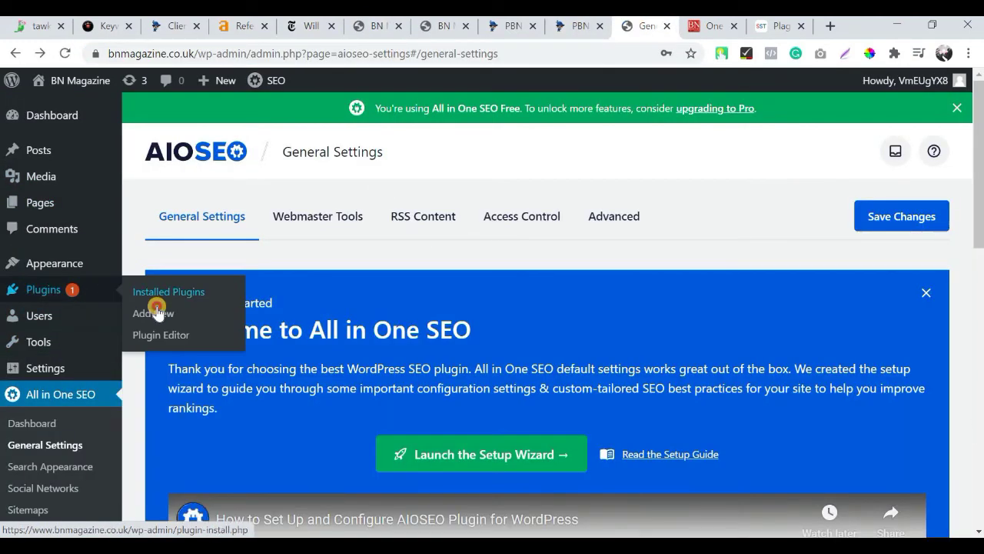
click(156, 312)
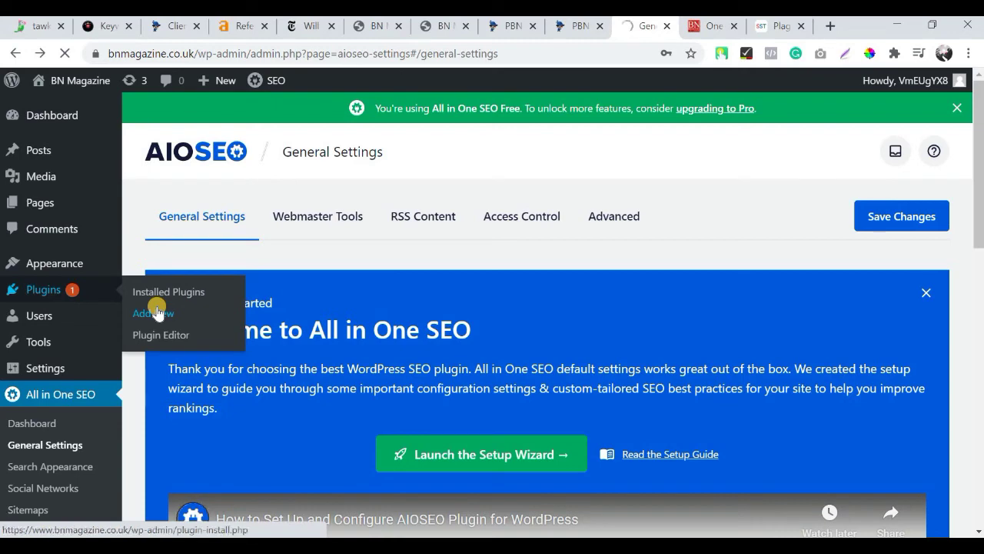
click(156, 312)
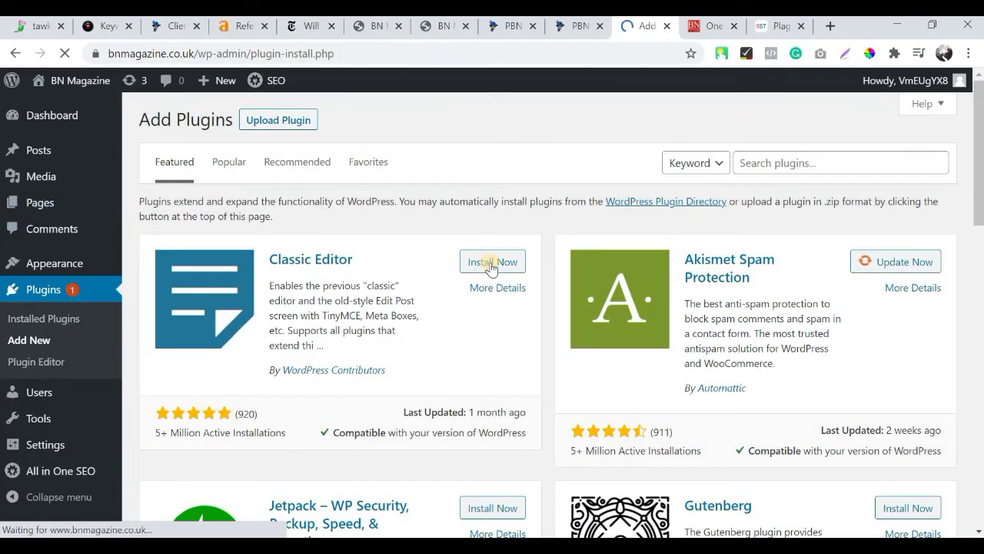
click(491, 265)
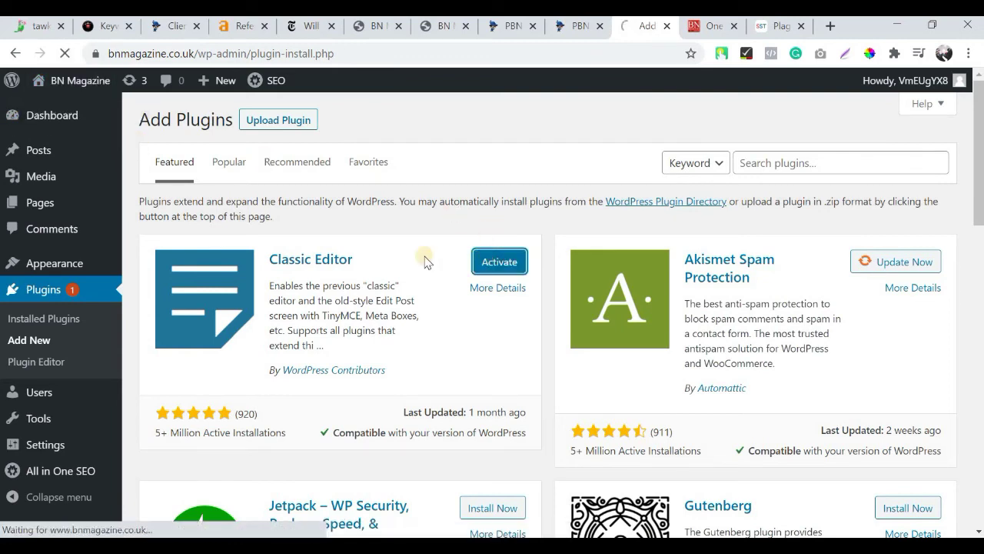
Create a new post and paste the copied Boeing 787 and Airbus A350 article into its body
click(49, 155)
mouse_move(52, 164)
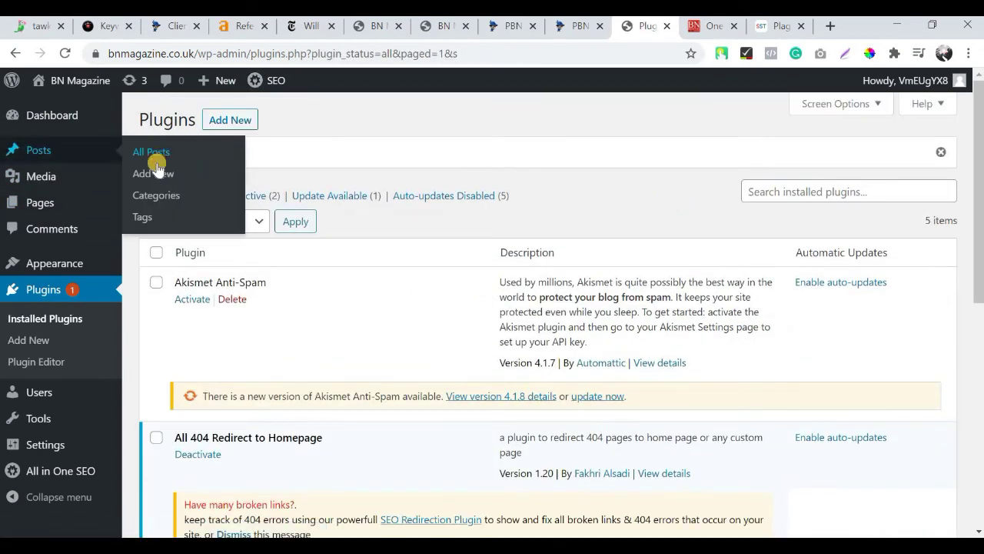
click(161, 175)
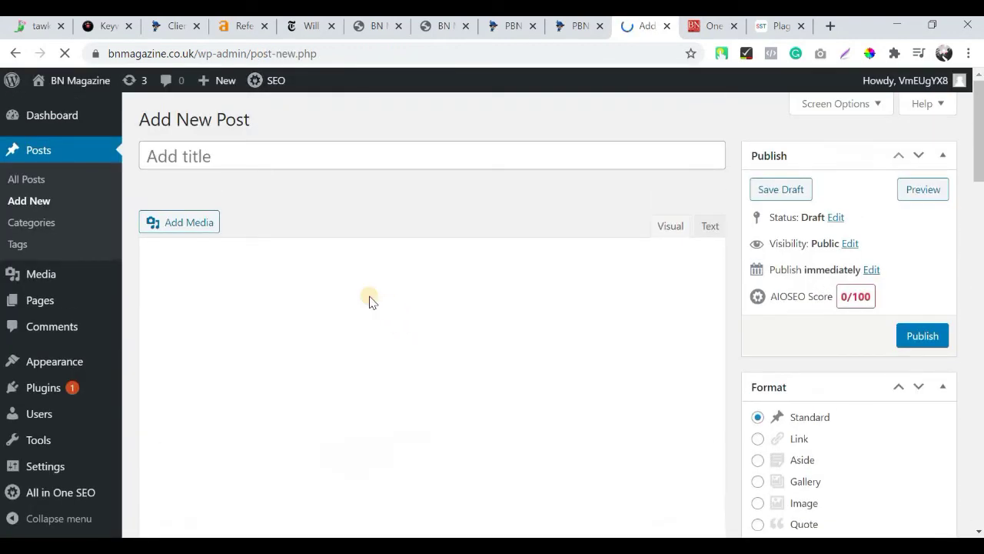
click(369, 305)
scroll(369, 305, down, 1)
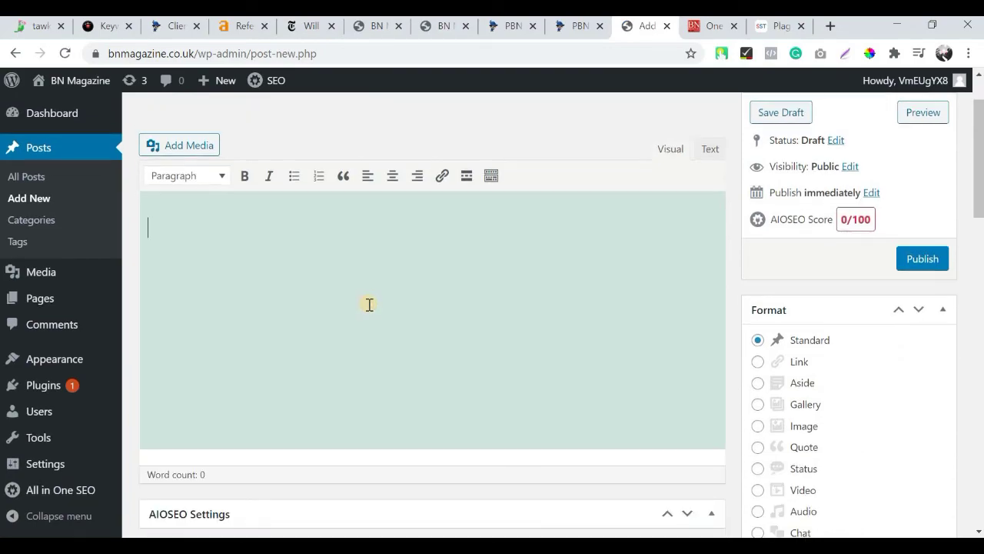
scroll(369, 305, up, 1)
key(ctrl+v)
scroll(369, 305, up, 10)
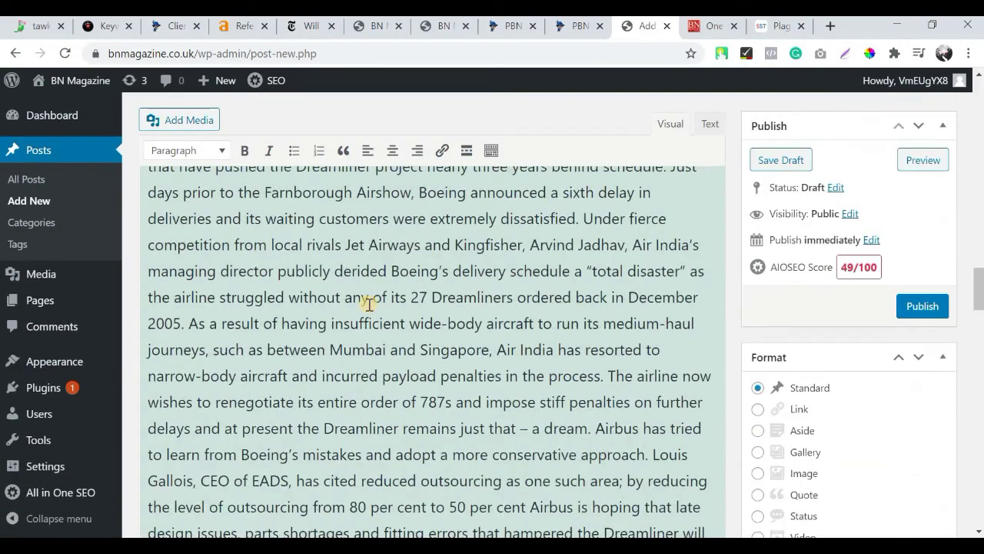
scroll(369, 305, up, 15)
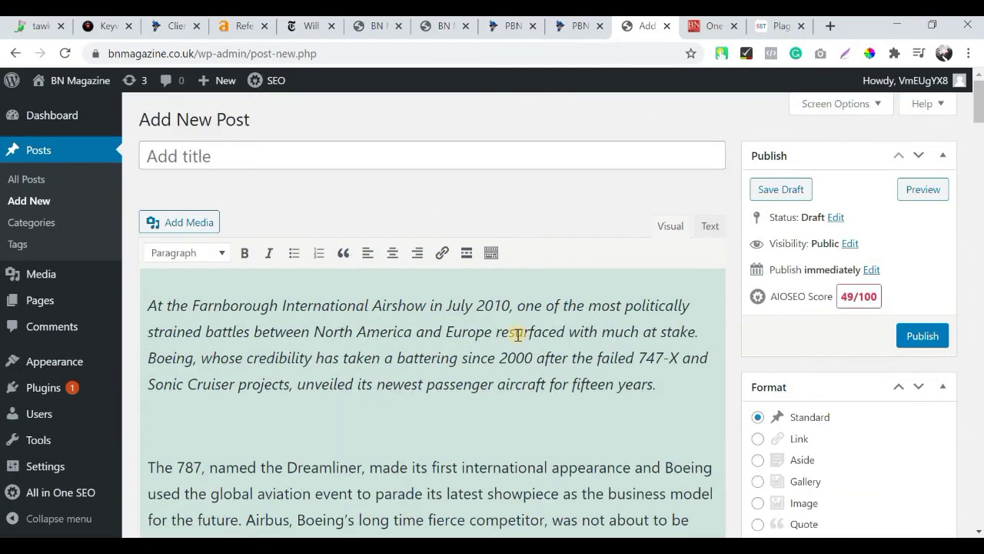
Return to the archived Boeing and Airbus article and go to the top of its page
key(ctrl+Tab)
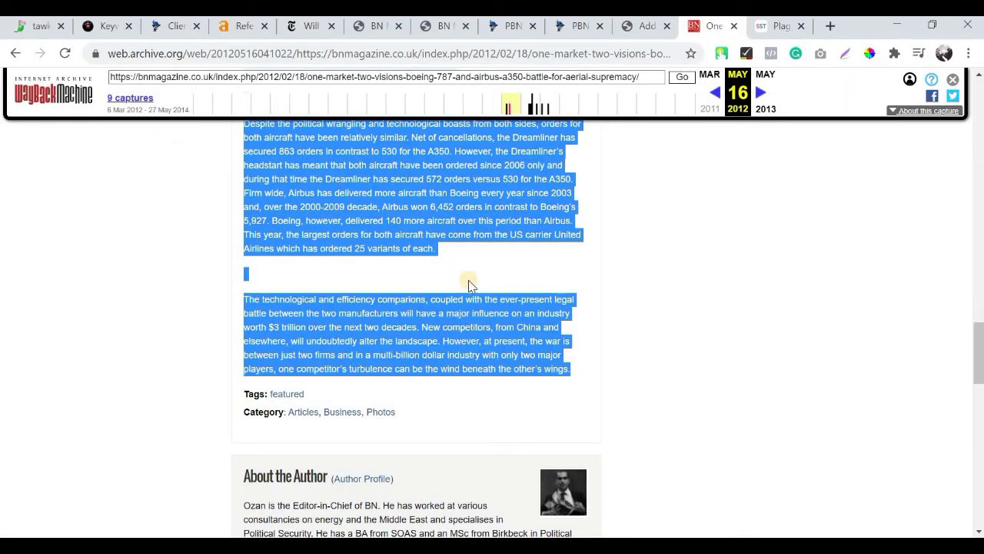
scroll(468, 284, up, 15)
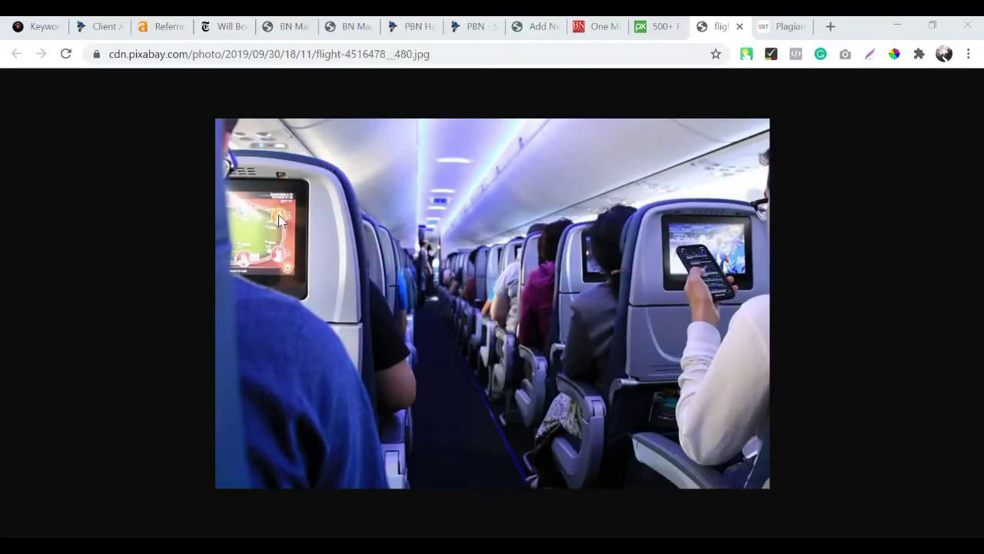
Capture the Pixabay aircraft cabin photo as a screen area of about 1066x706 and save it as the JPEG "airbus" in Downloads
key(Print)
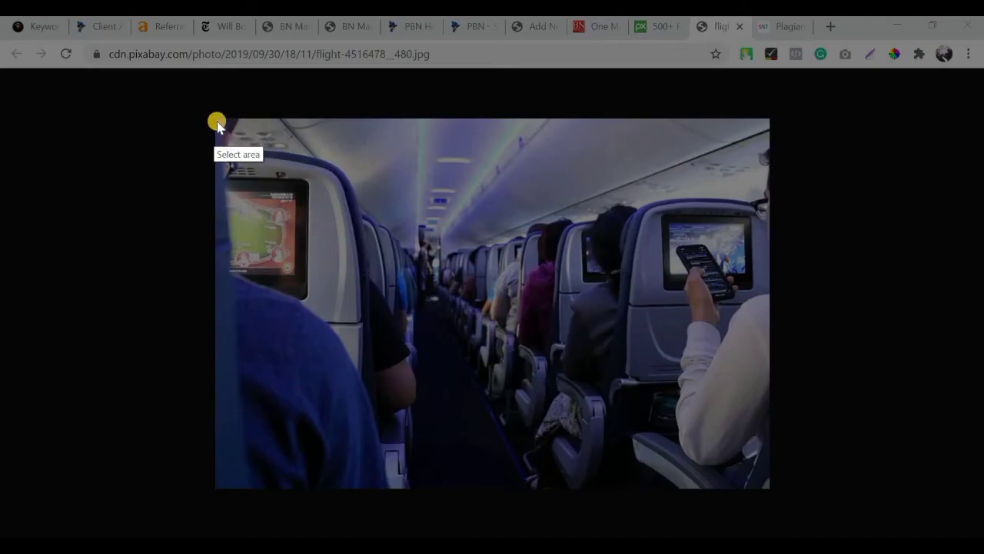
drag(216, 121, 764, 483)
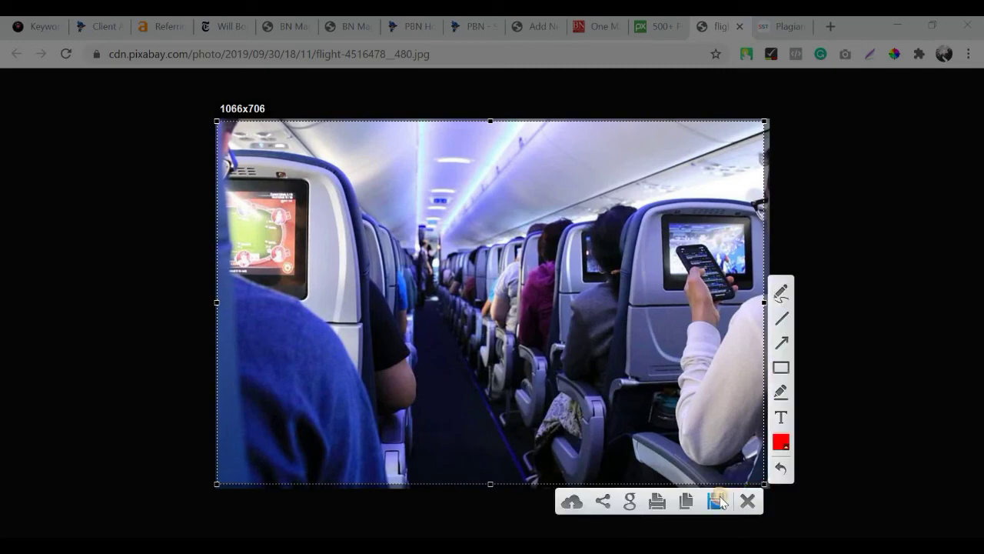
click(721, 502)
text(airbus)
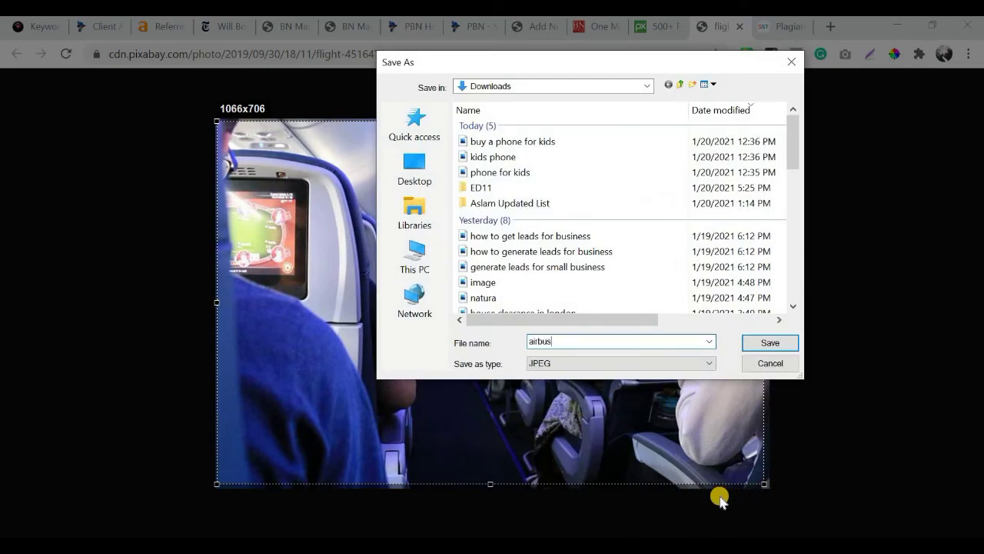
key(Return)
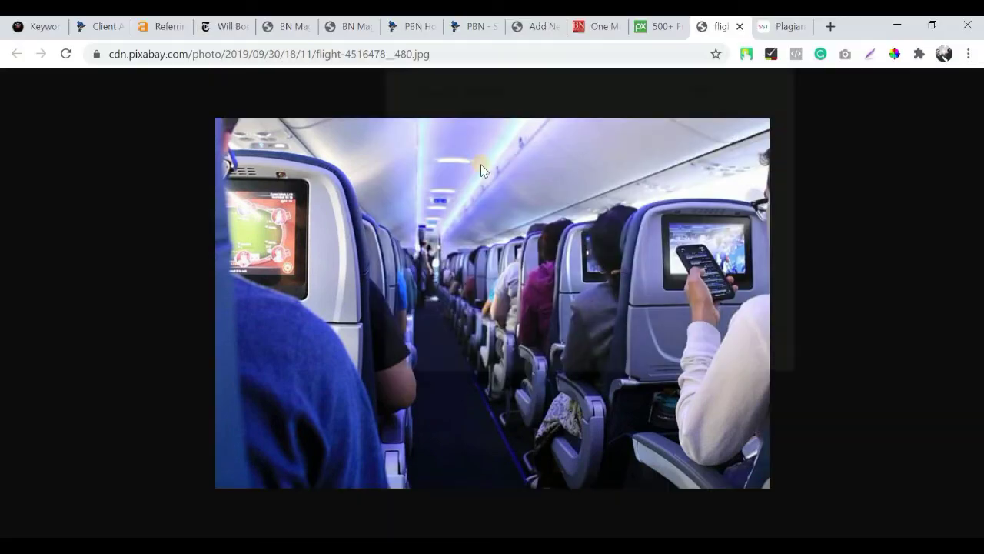
Upload the airbus image from Downloads for the new post's featured image
click(532, 27)
scroll(867, 384, down, 8)
click(823, 481)
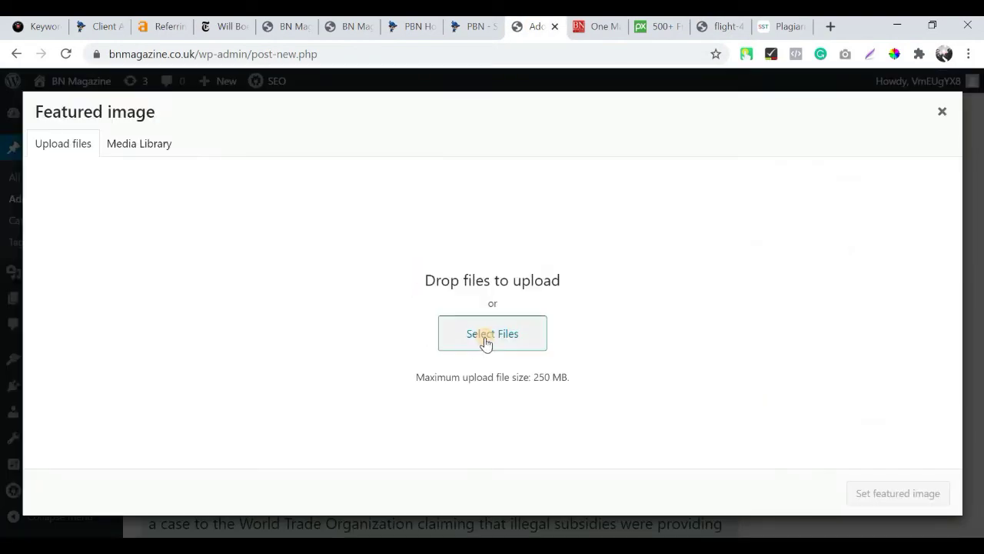
click(485, 339)
double_click(254, 252)
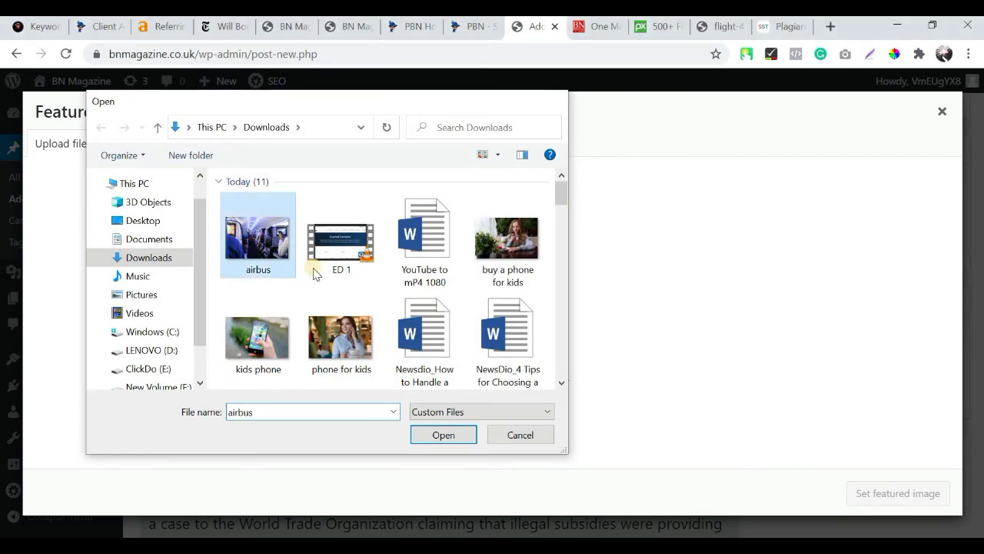
scroll(884, 332, down, 2)
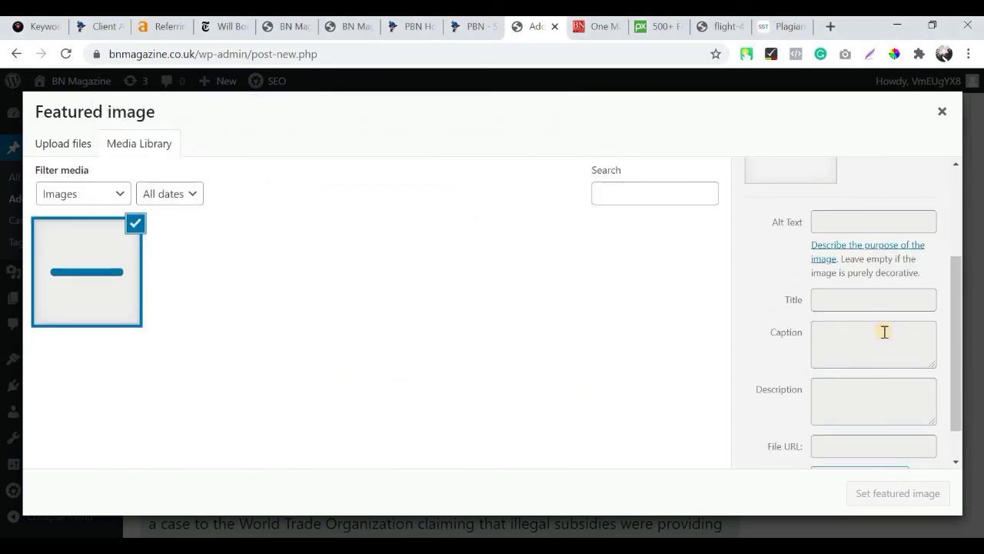
scroll(884, 331, down, 1)
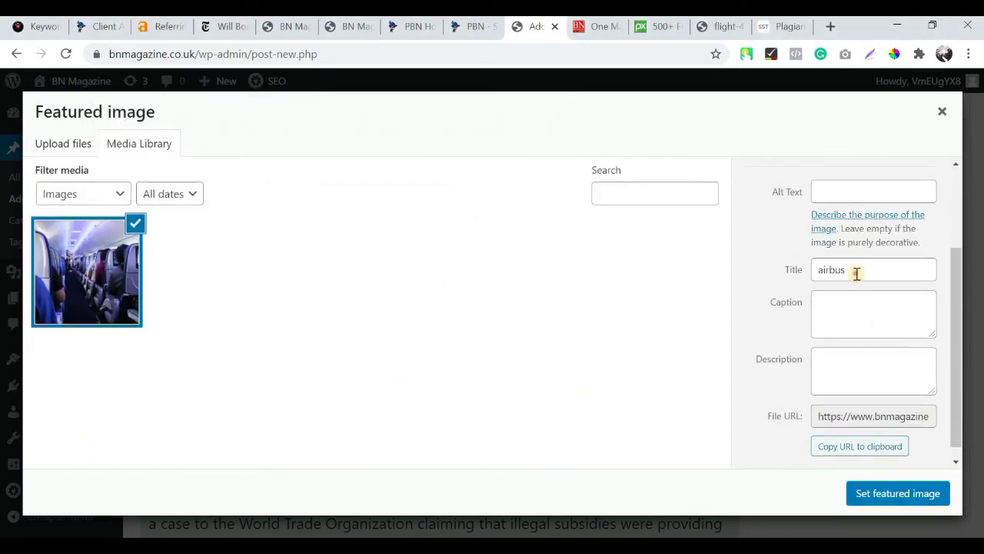
Copy the image title "airbus" into its alt text and set the image as the post's featured image
drag(855, 273, 858, 188)
key(ctrl+c)
click(865, 192)
key(ctrl+v)
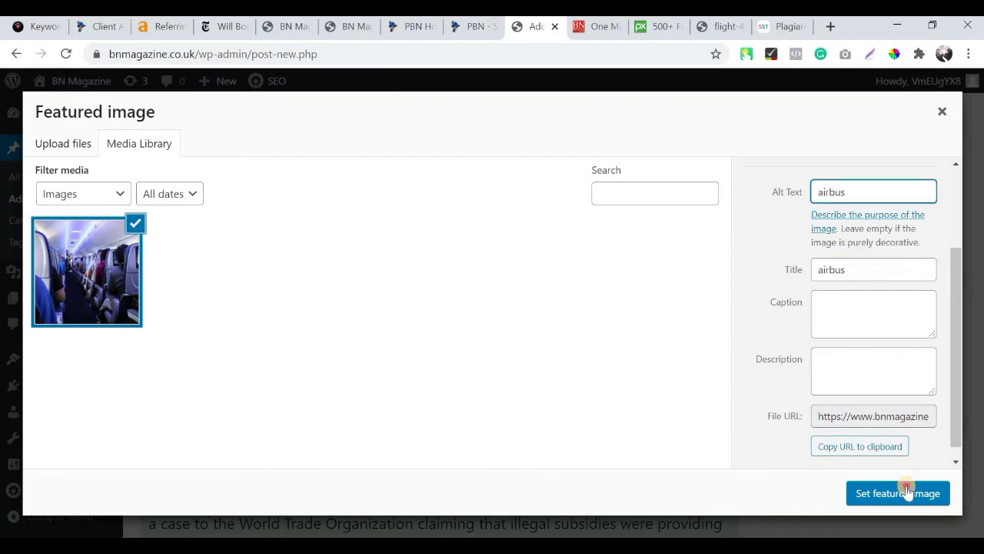
click(907, 492)
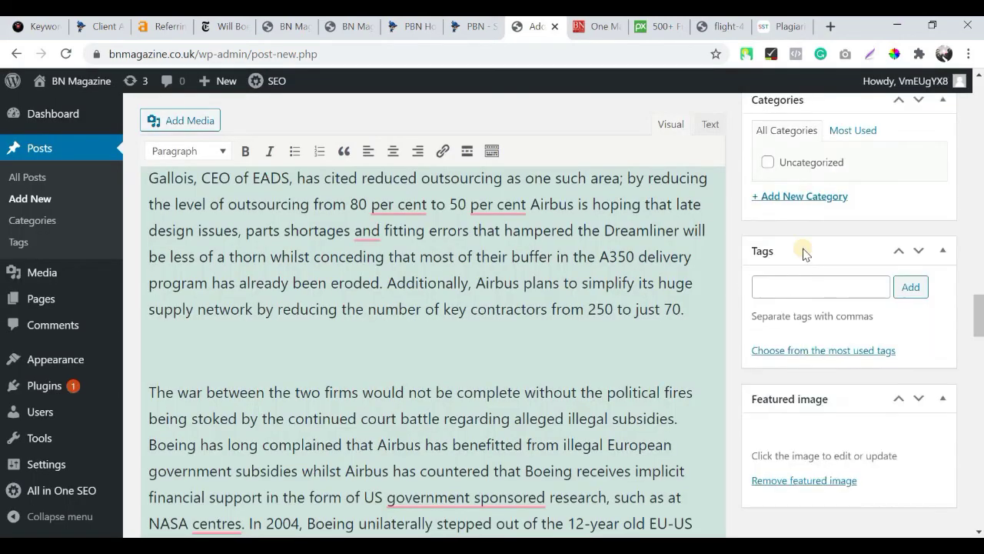
Create a new category named "Business" and assign it to the Boeing and Airbus post
scroll(804, 231, up, 2)
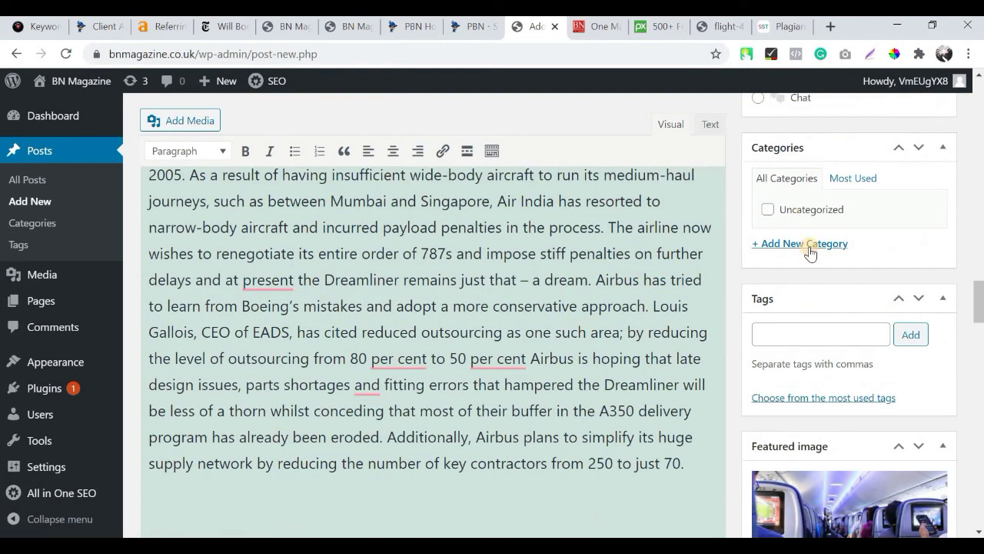
click(810, 245)
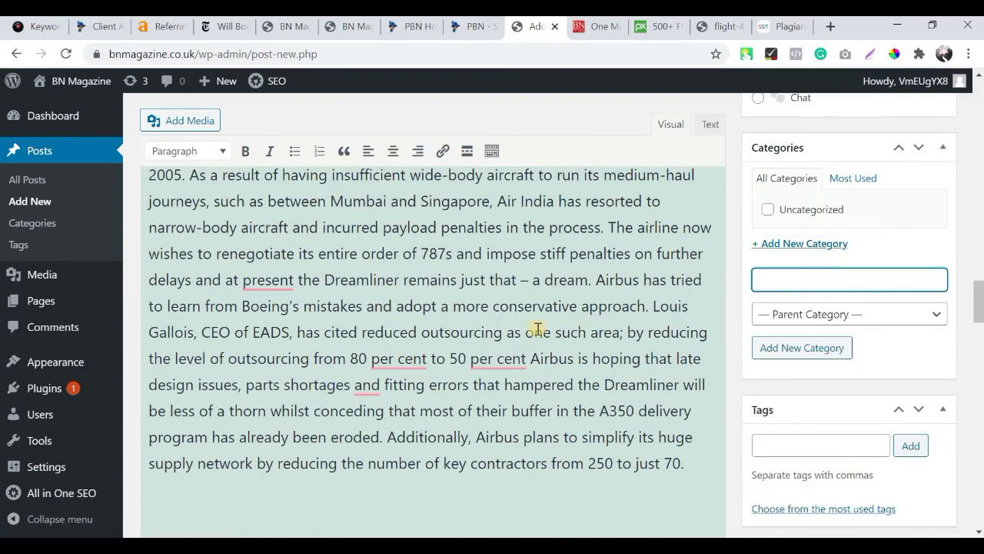
scroll(537, 328, up, 5)
scroll(561, 335, down, 5)
scroll(192, 336, up, 15)
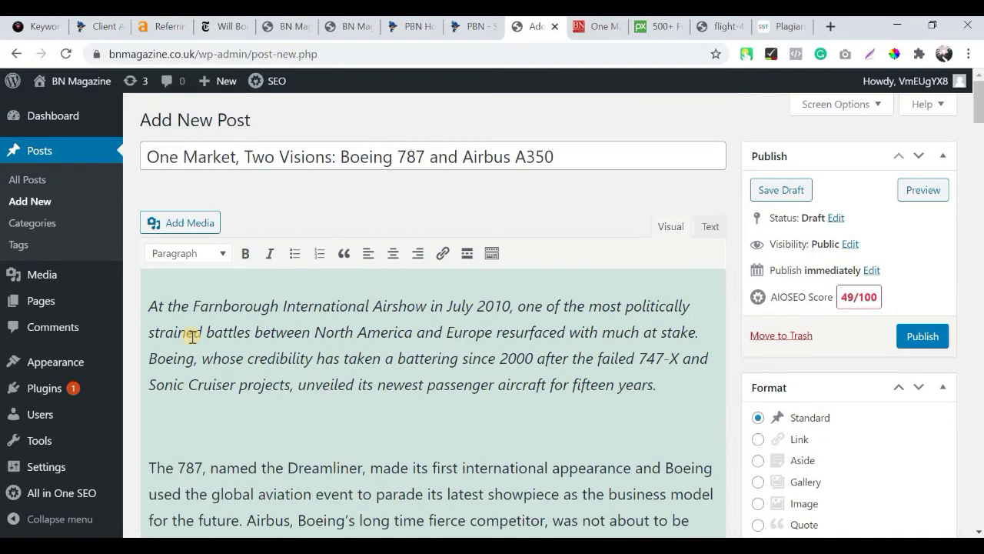
scroll(620, 378, down, 15)
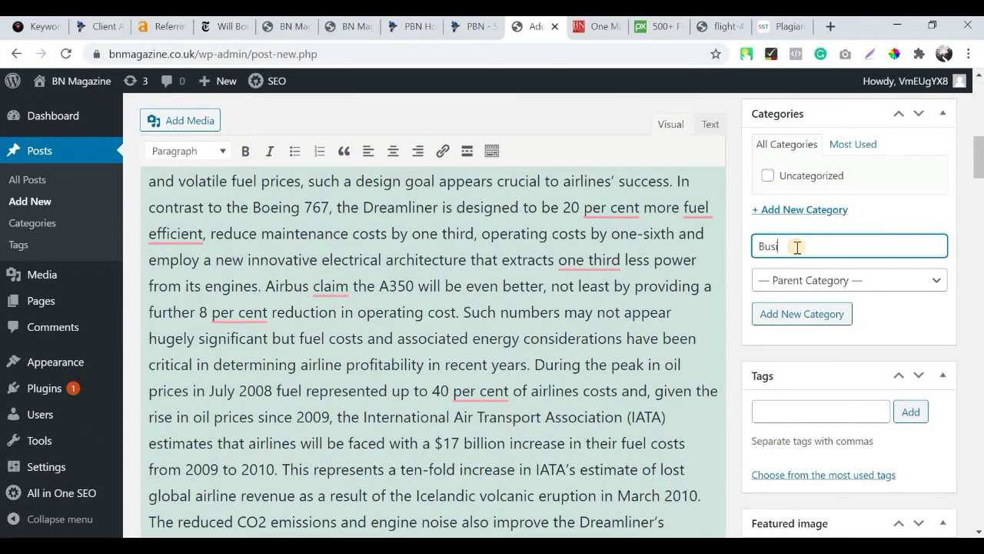
key(Return)
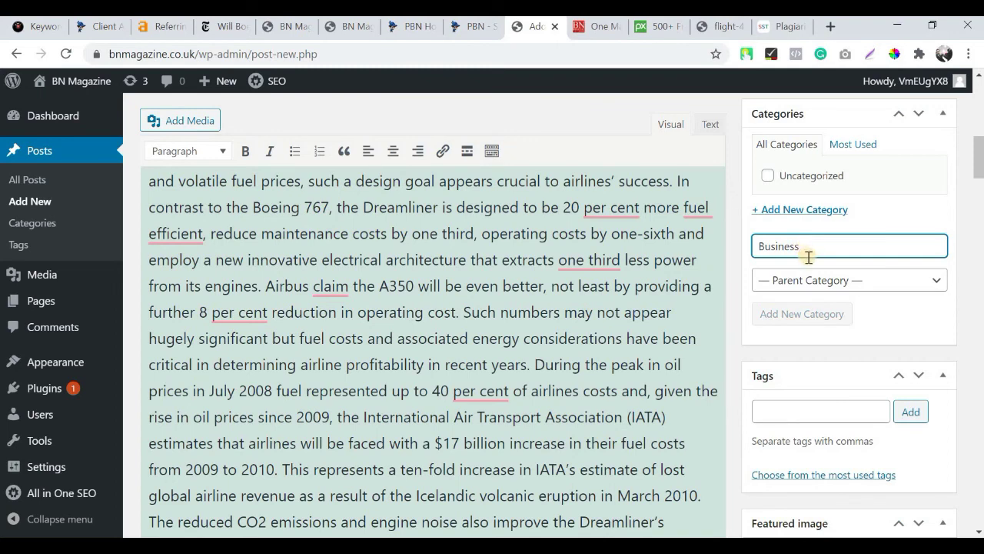
click(812, 227)
click(804, 320)
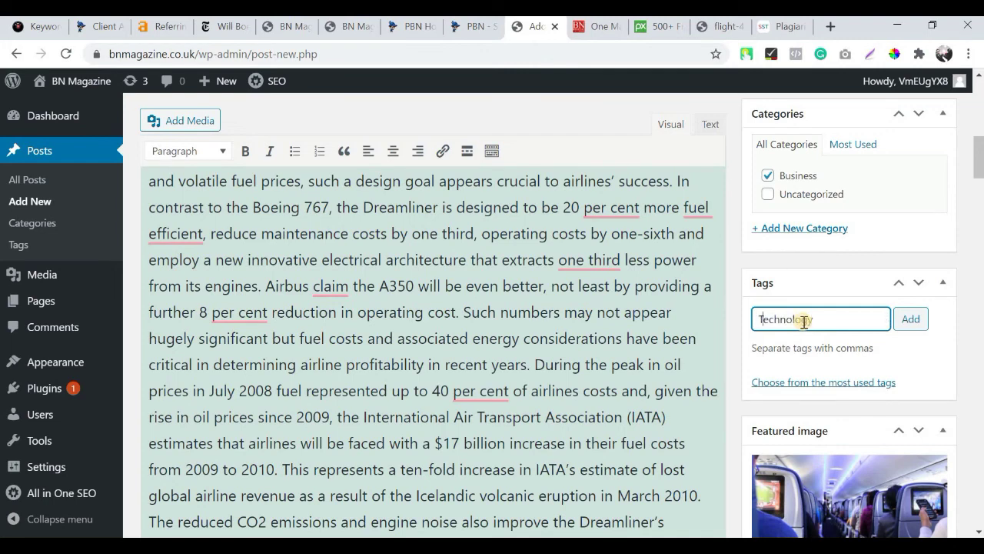
key(Return)
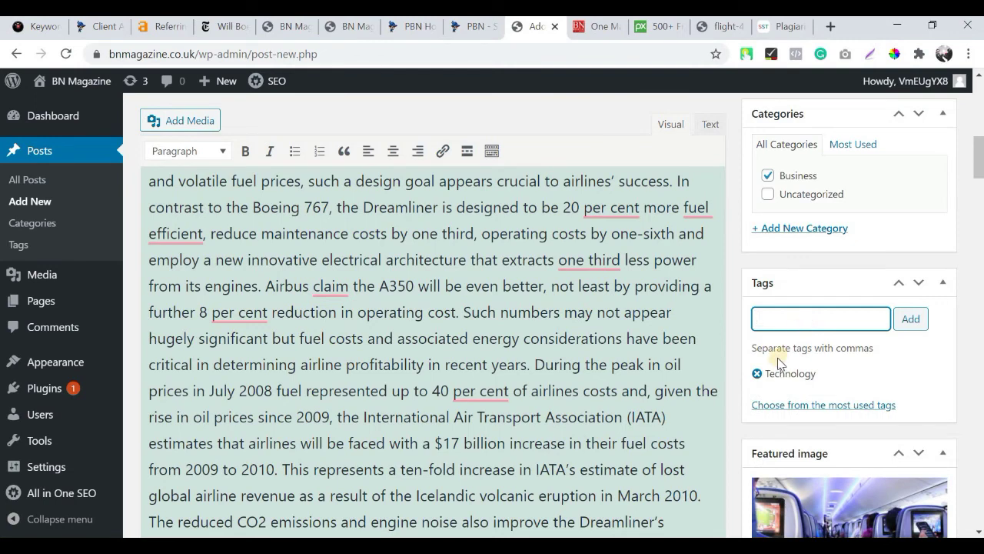
click(757, 374)
Create a second category named "Technology" and keep the post assigned to Business only
click(799, 229)
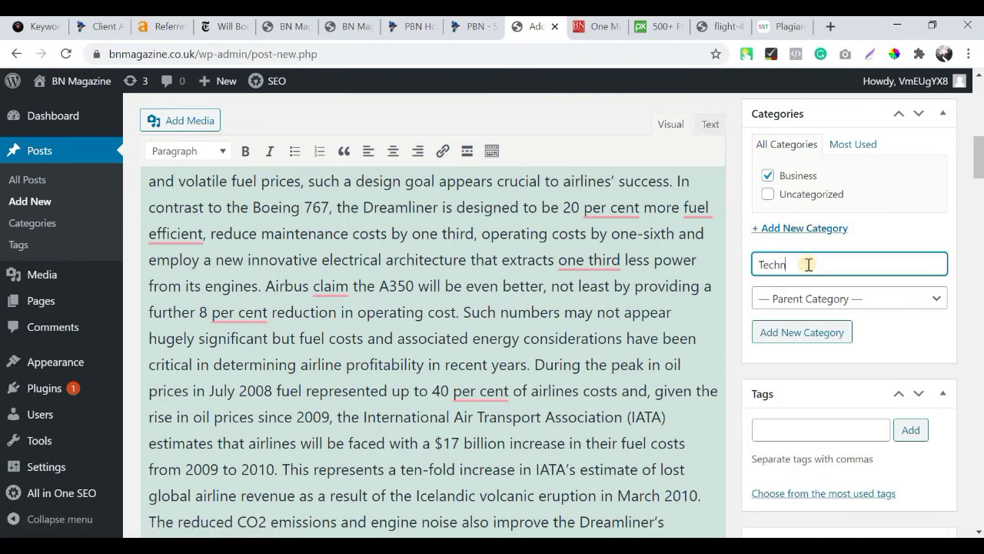
text(Technology)
key(Return)
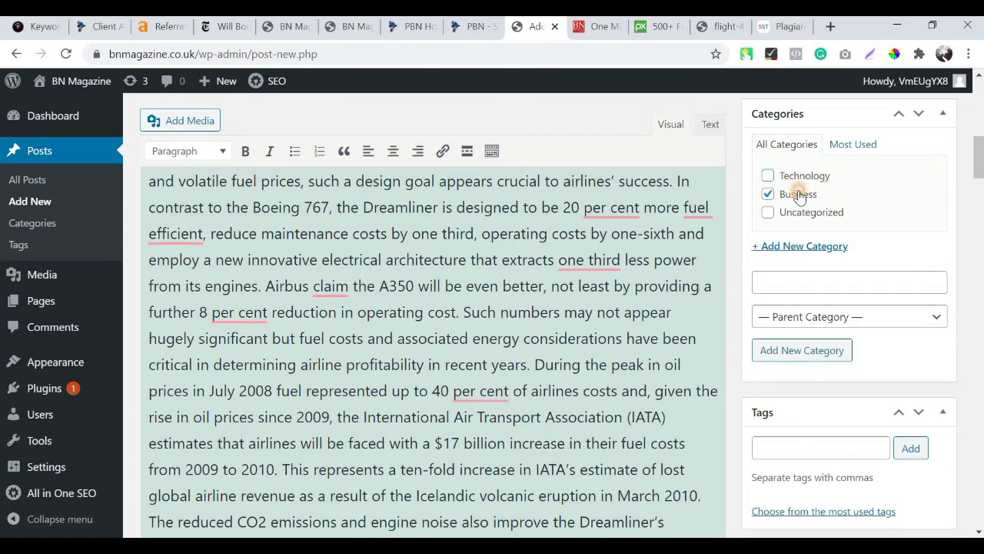
Publish the Boeing 787 and Airbus A350 post and return to its editor after viewing the old article URL
scroll(817, 411, down, 4)
scroll(915, 339, up, 15)
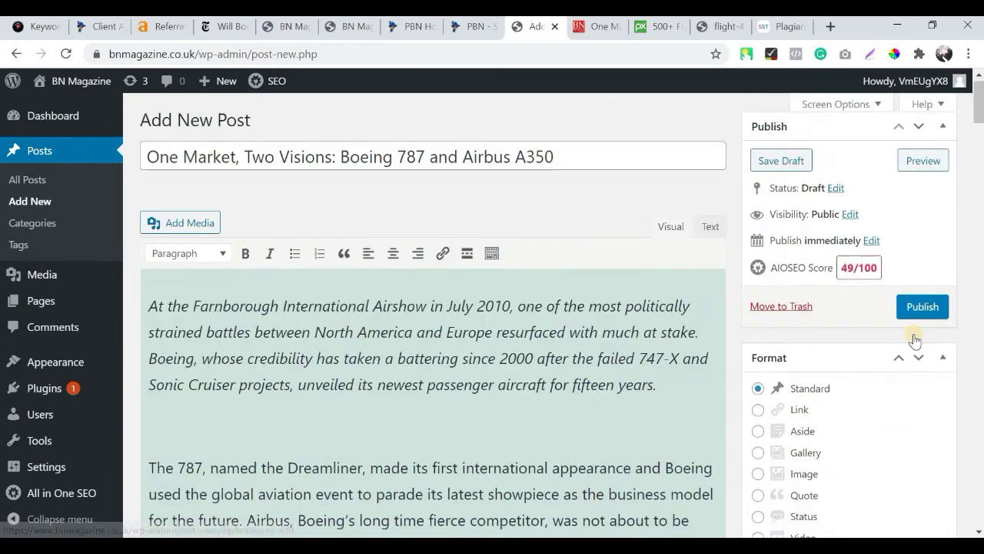
click(915, 339)
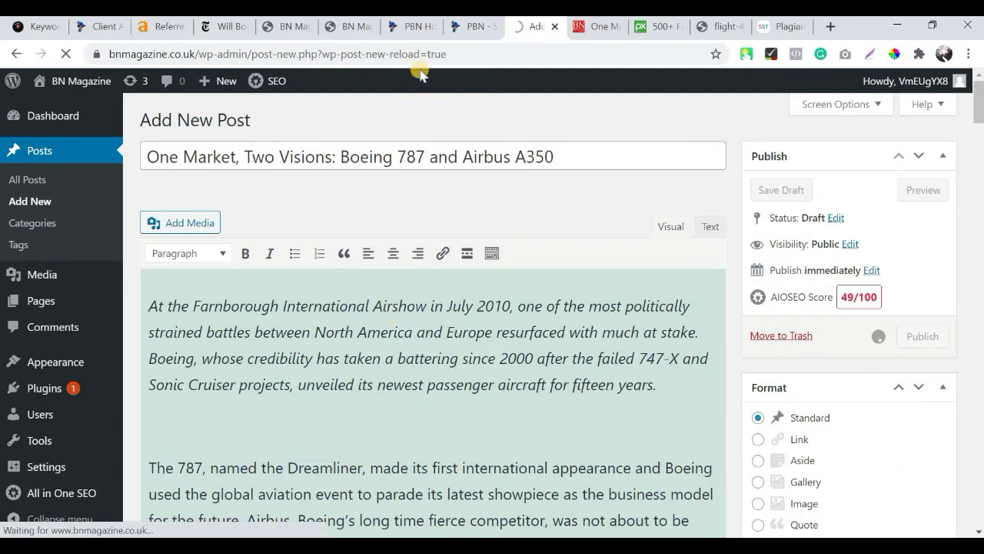
click(346, 27)
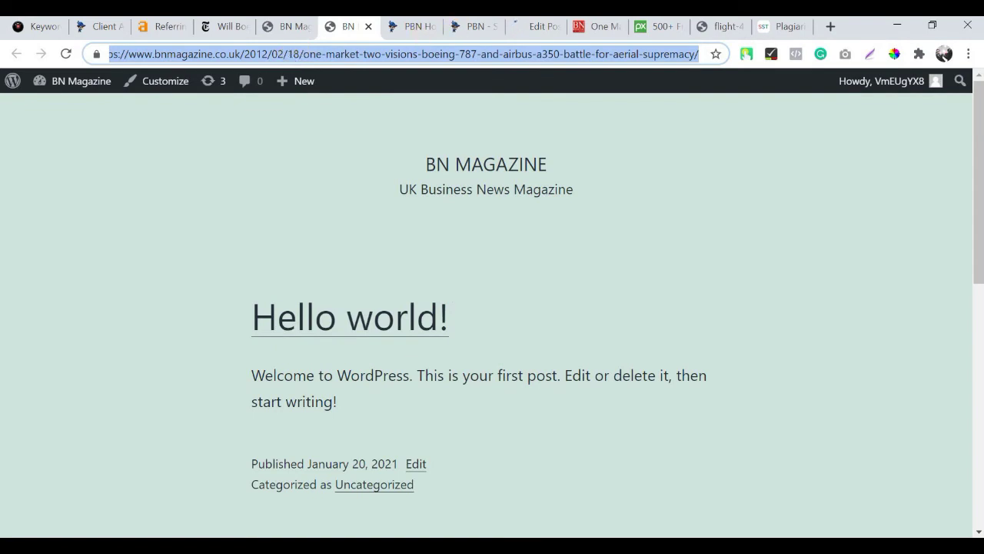
key(alt+Tab)
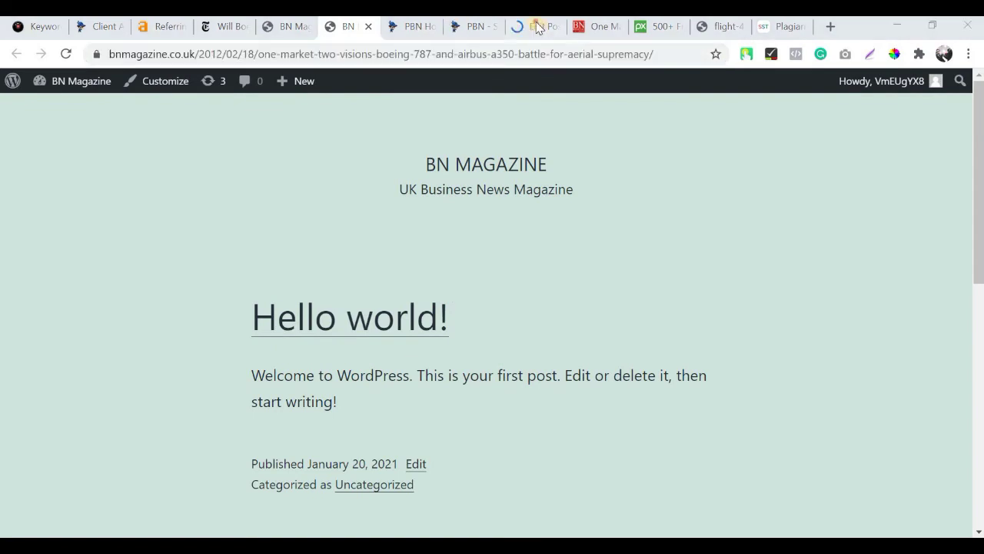
click(538, 27)
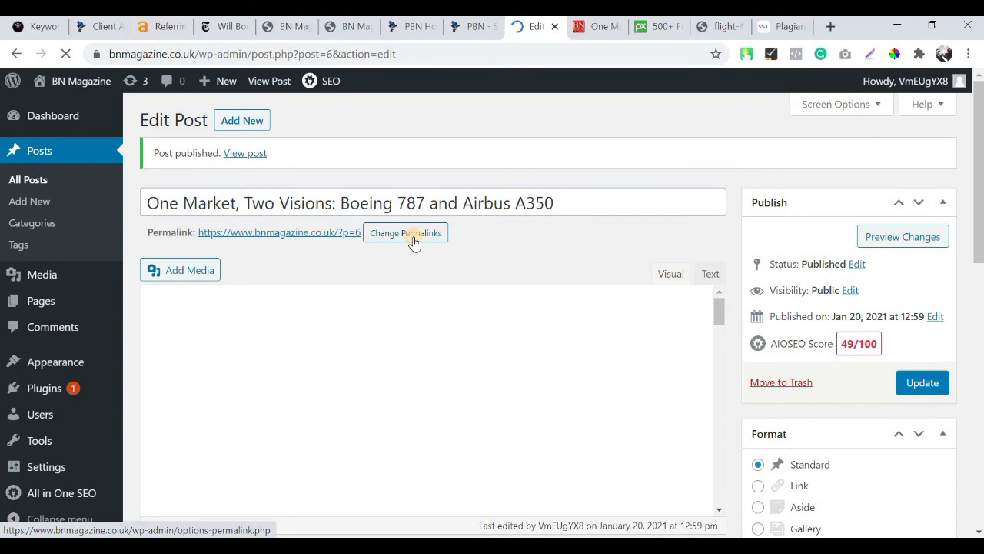
Open the permalink settings separately, set the site's URL structure to Day and name, and save the changes
ctrl+click(414, 242)
click(555, 28)
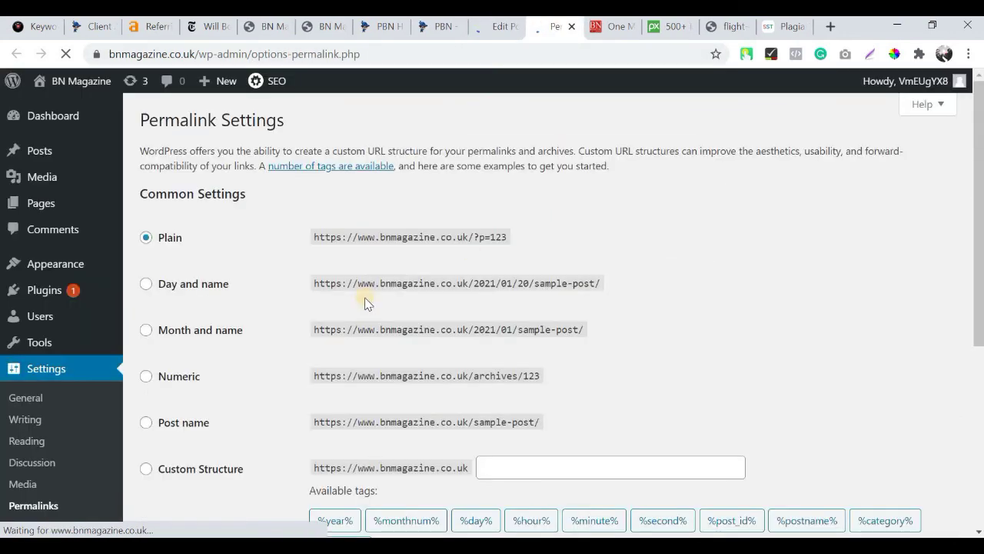
scroll(378, 279, down, 2)
scroll(431, 257, up, 2)
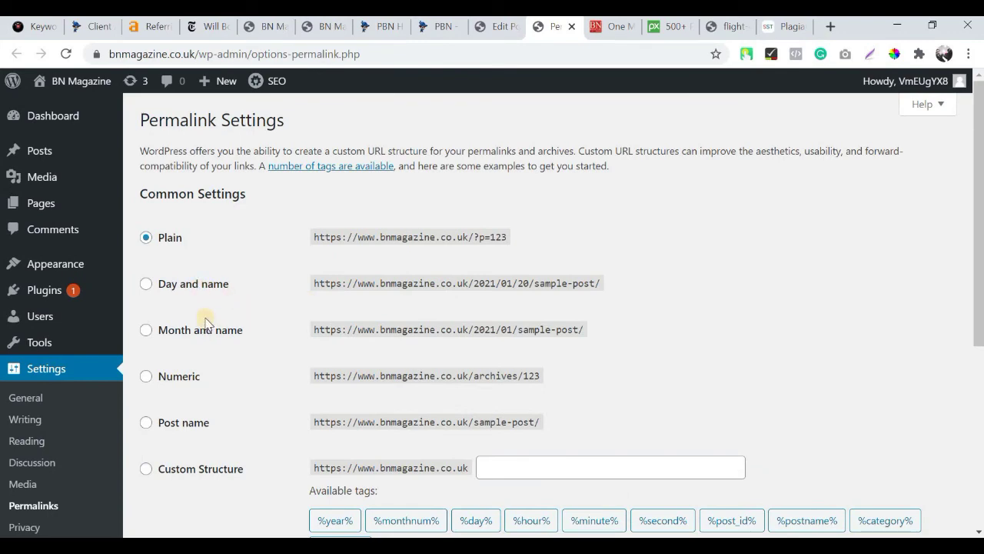
click(199, 284)
scroll(318, 325, down, 4)
click(177, 458)
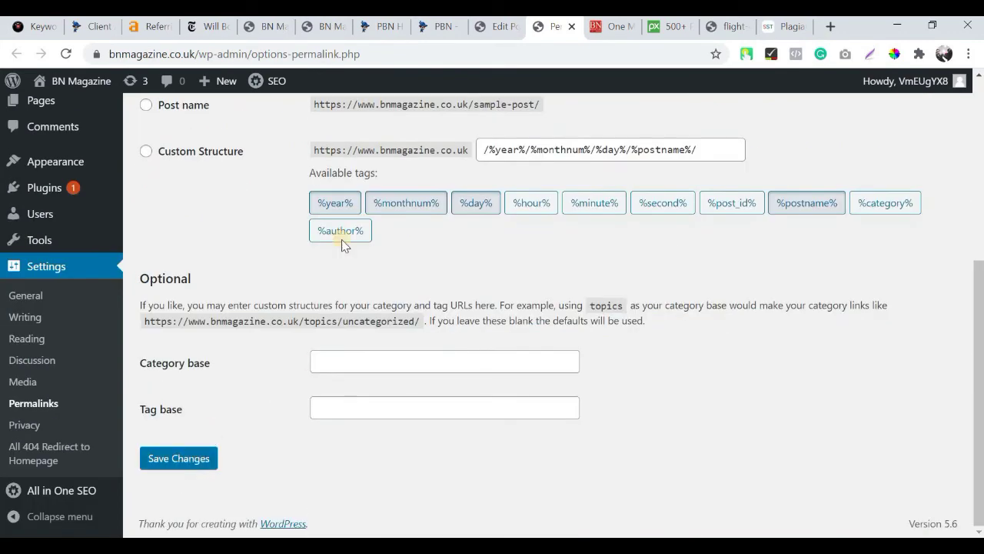
Check the publication date on the archived Boeing and Airbus article and go back to the post editor
click(494, 28)
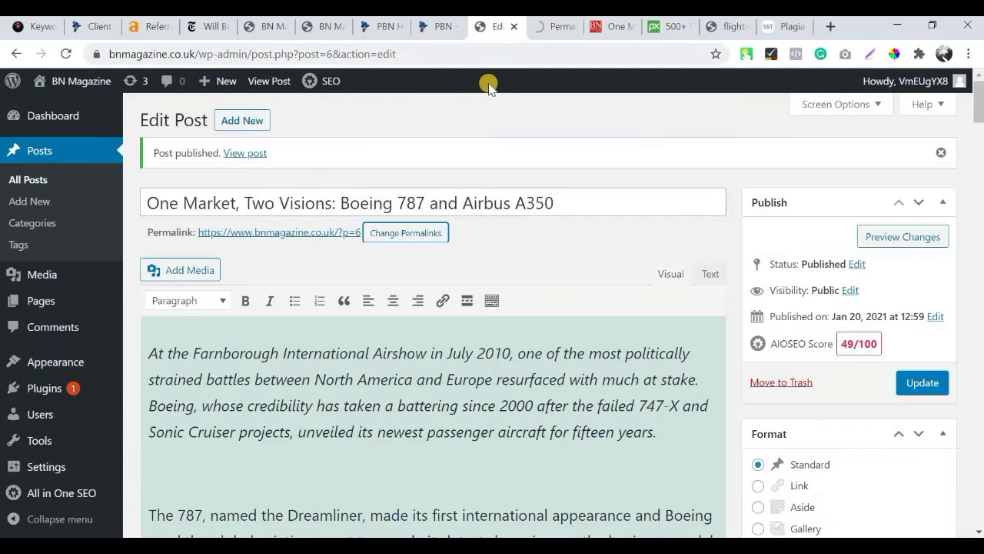
click(439, 26)
click(613, 26)
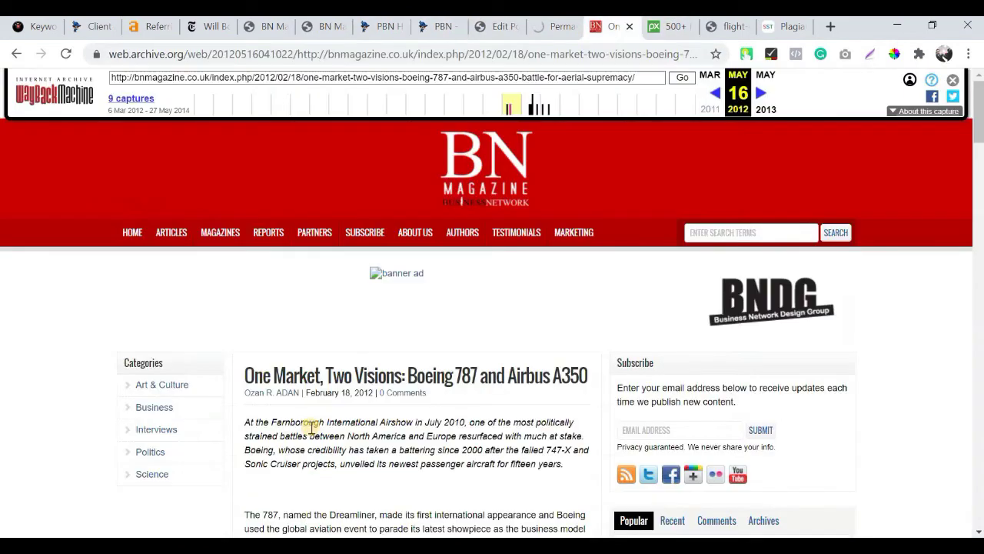
scroll(323, 345, down, 1)
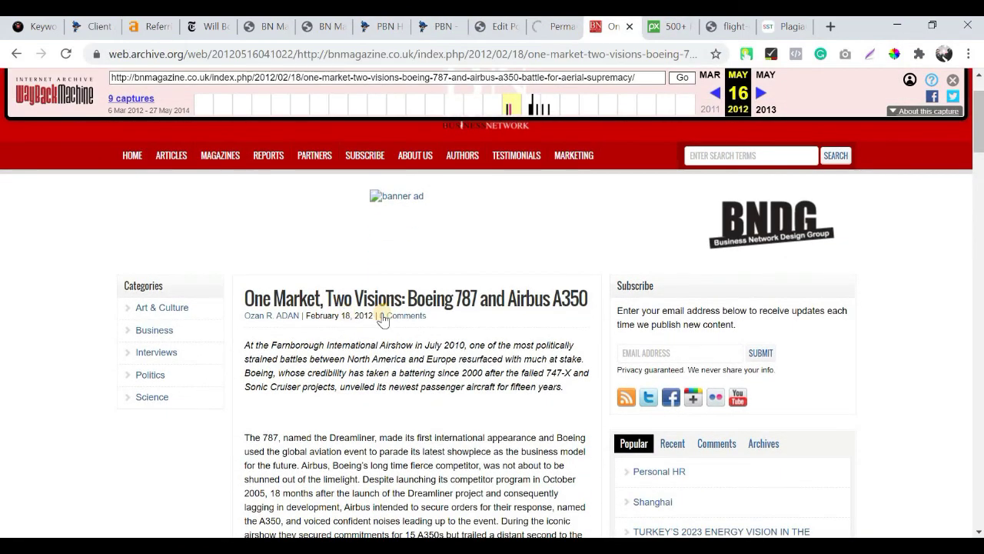
click(504, 27)
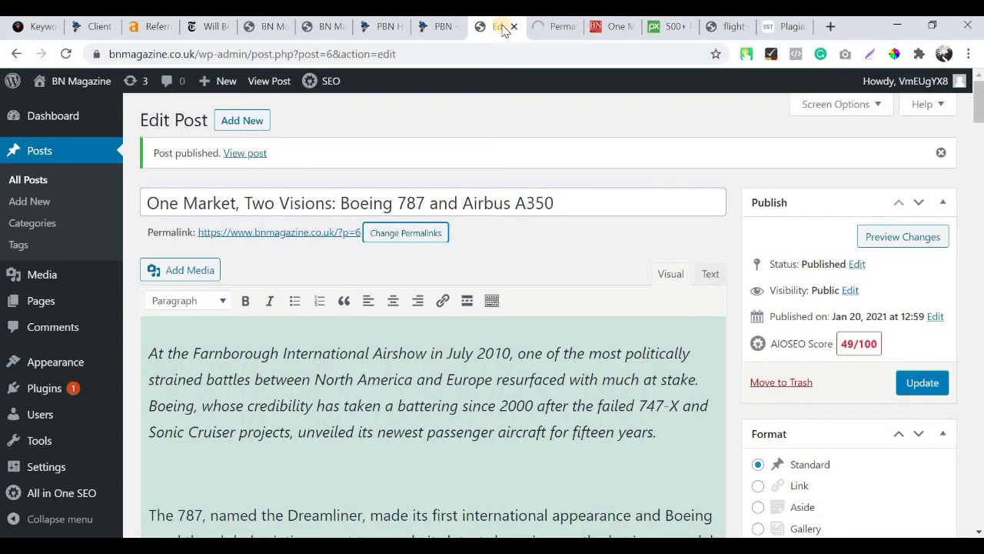
Copy the slug "one-market-two-visions-boeing-787-and-airbus-a350-battle-for-aerial-supremacy" from the old article URL and return to the post editor
click(322, 29)
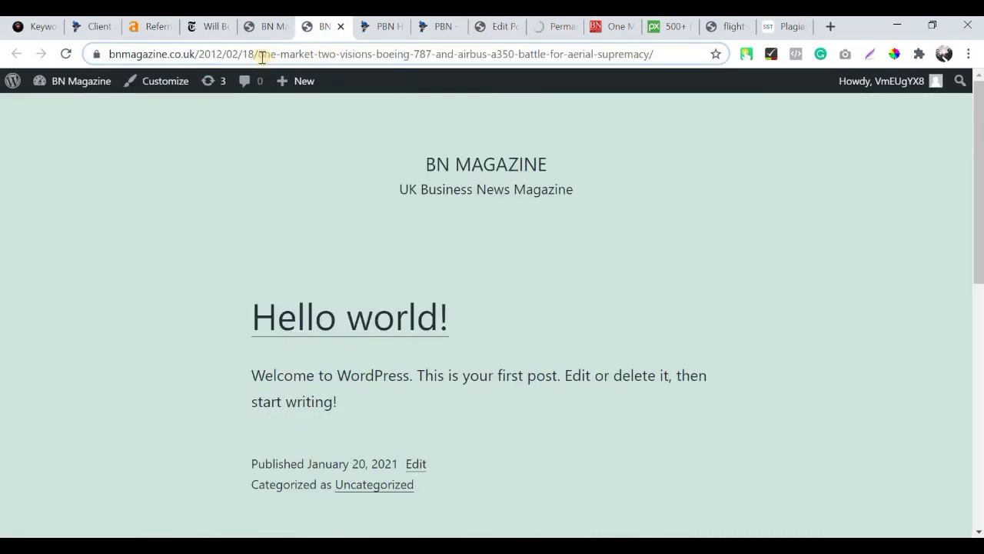
drag(261, 53, 713, 56)
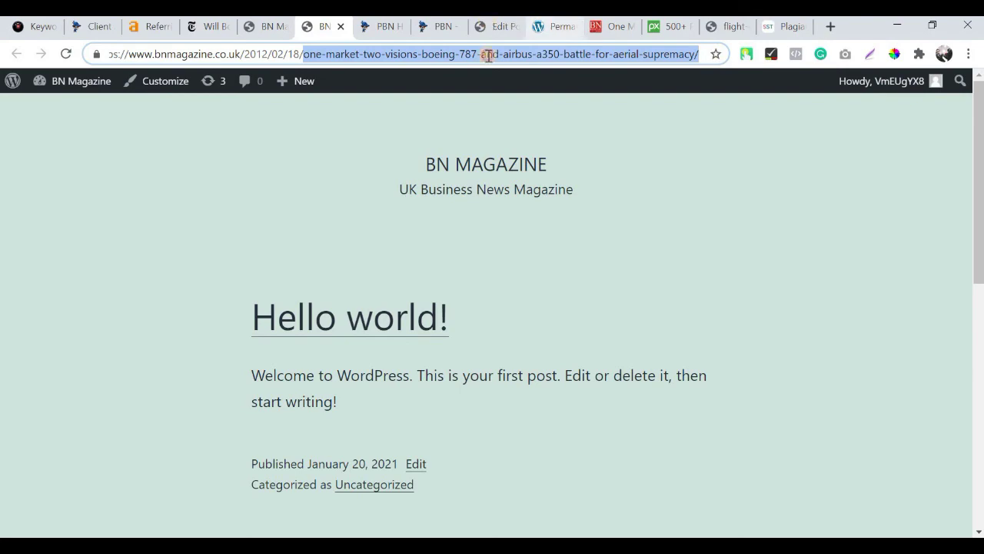
click(496, 26)
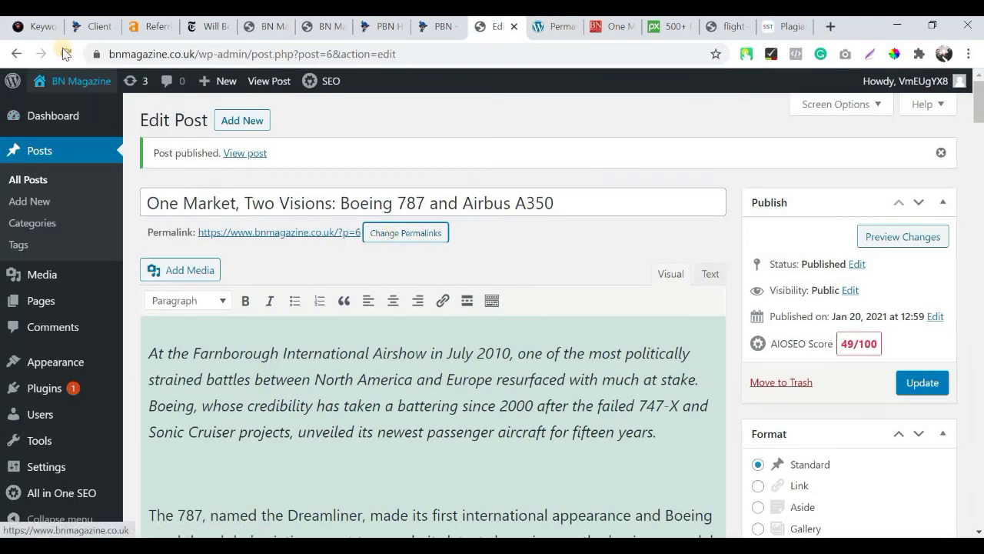
Reload the post editor, replace the post's slug with the copied one ending in "battle-for-aerial-supremacy", and update the post
click(389, 237)
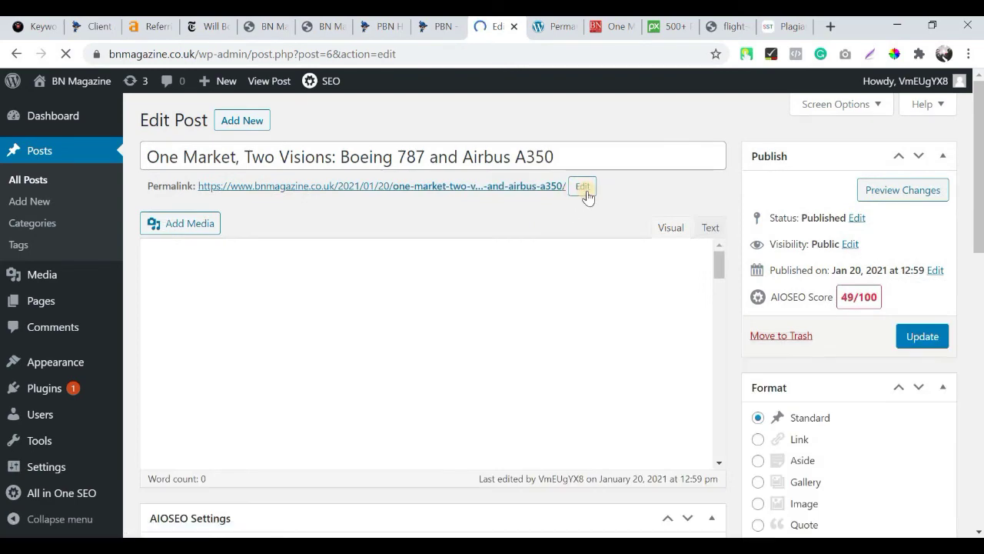
click(585, 189)
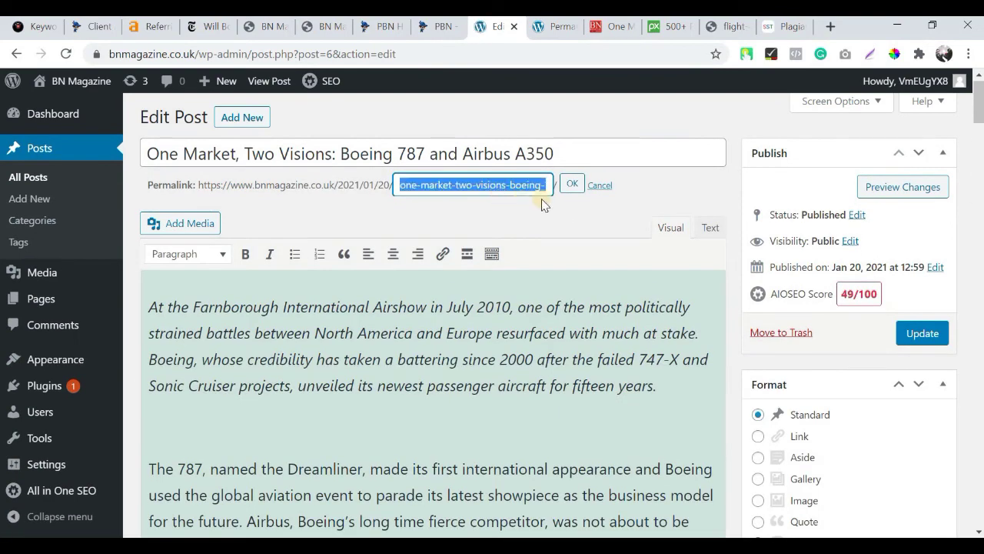
key(ctrl+v)
click(571, 185)
click(572, 185)
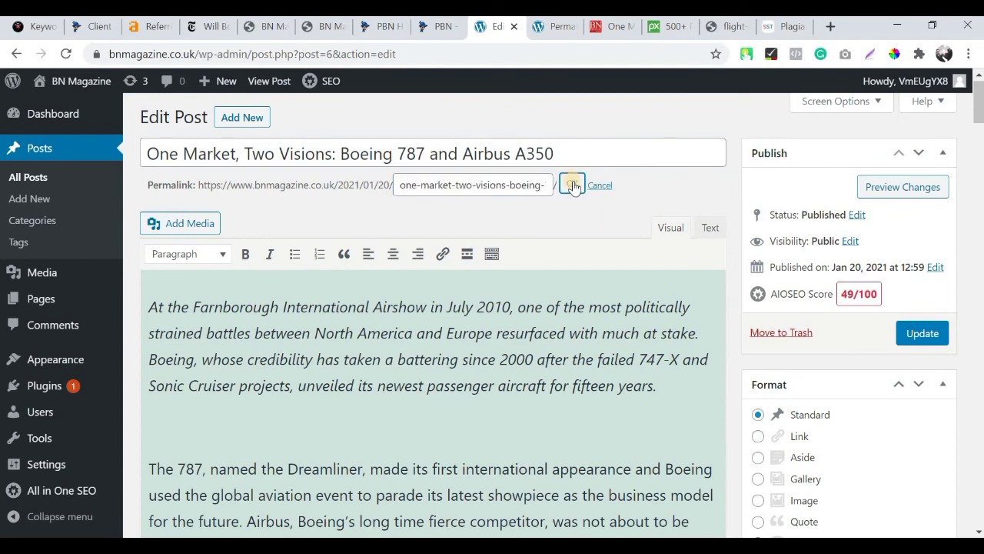
click(915, 333)
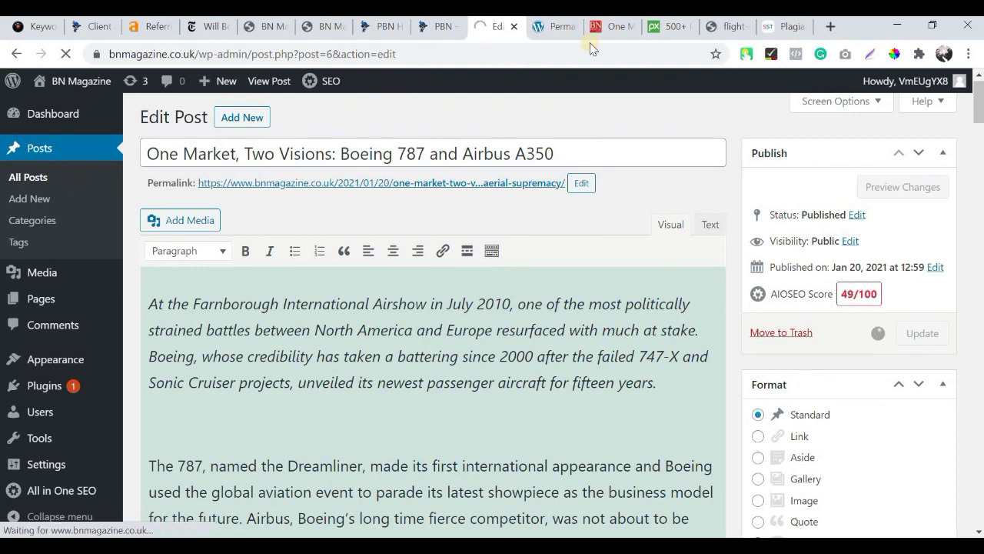
Recheck the archived article's publication date and open the Boeing and Airbus post for quick editing from the list of all posts
click(609, 30)
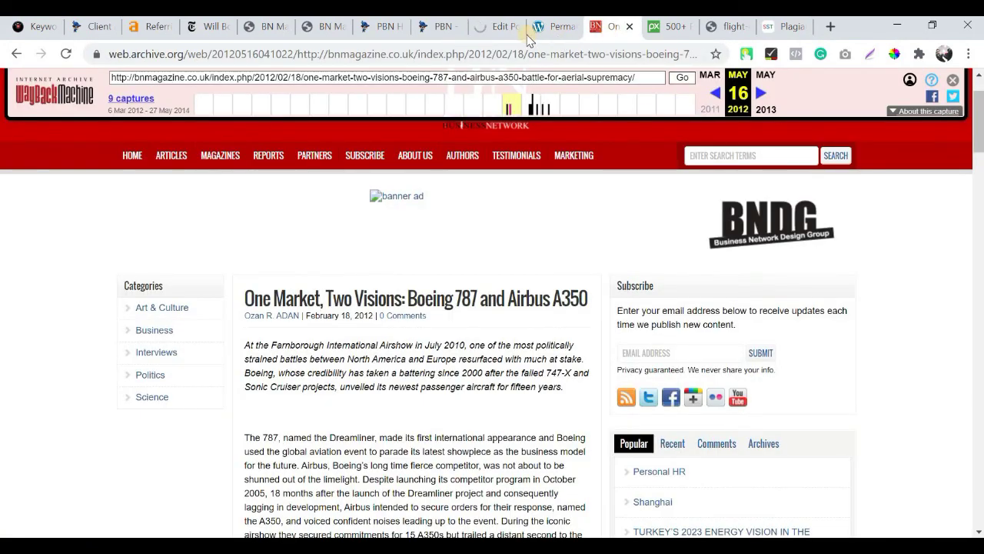
click(503, 26)
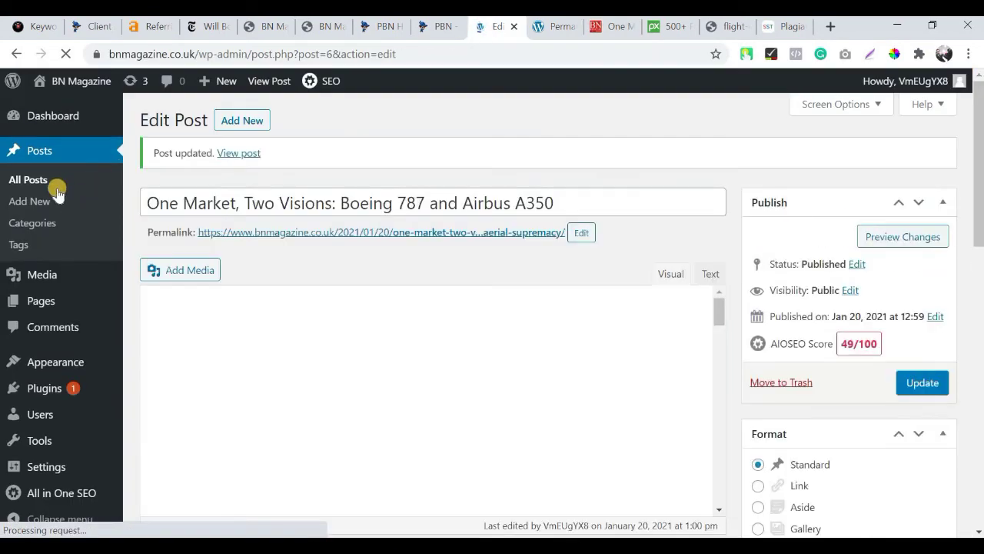
click(37, 179)
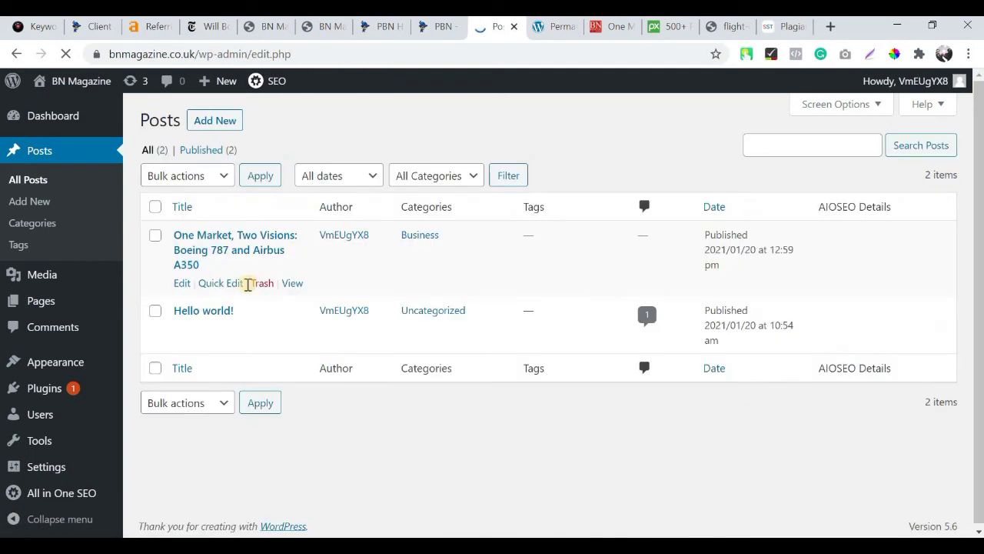
click(223, 286)
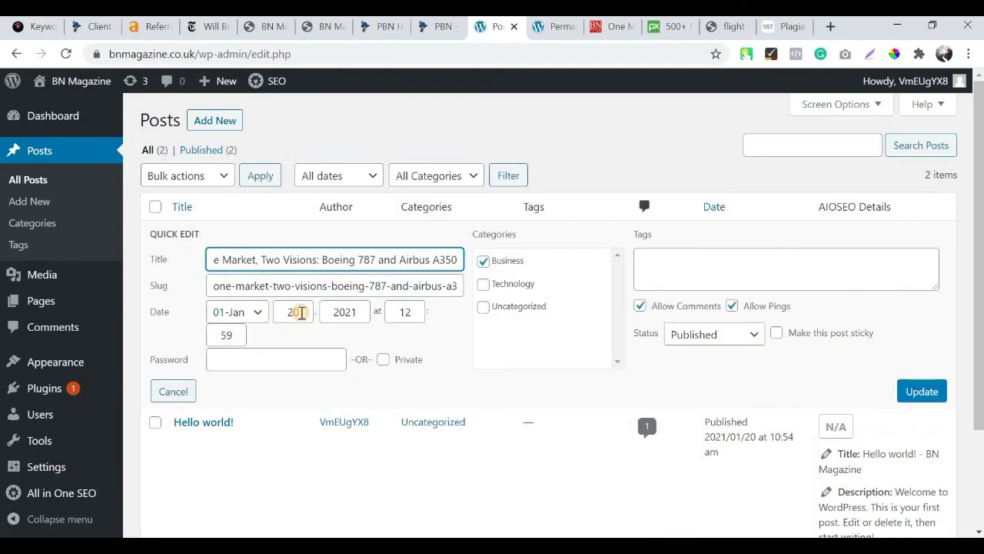
Set the Boeing and Airbus post's publication date to 12 February 2012 and update the post
double_click(301, 313)
text(12)
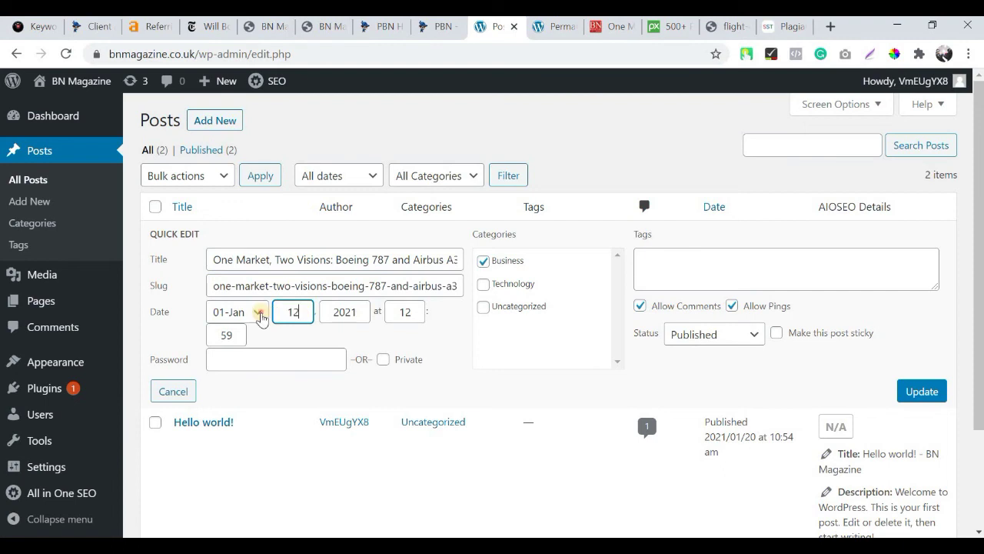
click(259, 313)
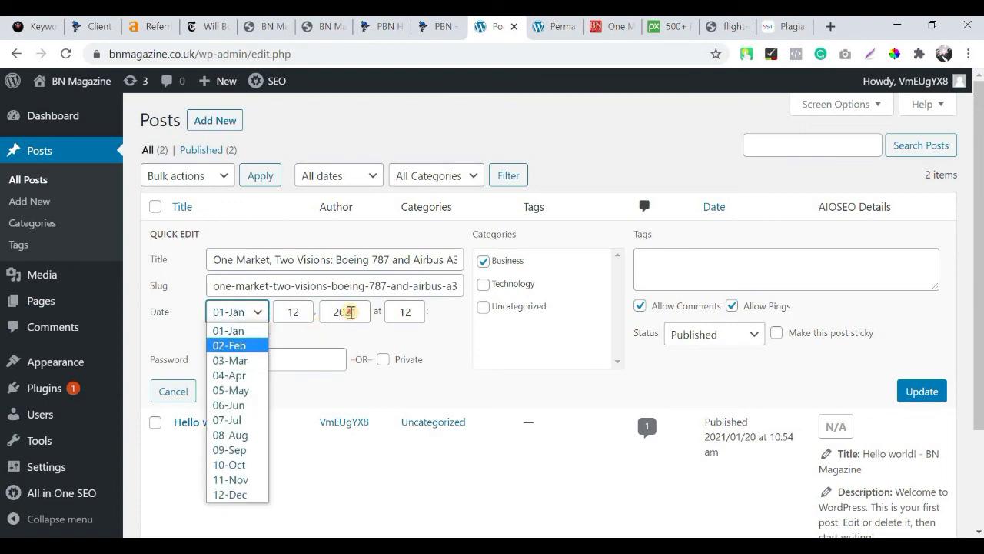
click(347, 310)
double_click(347, 311)
text(20)
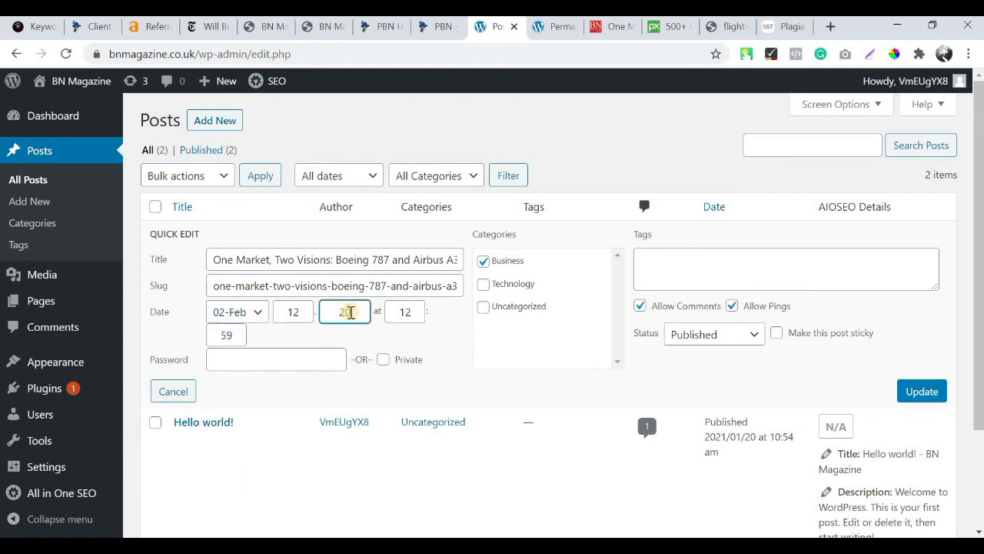
text(12)
click(917, 407)
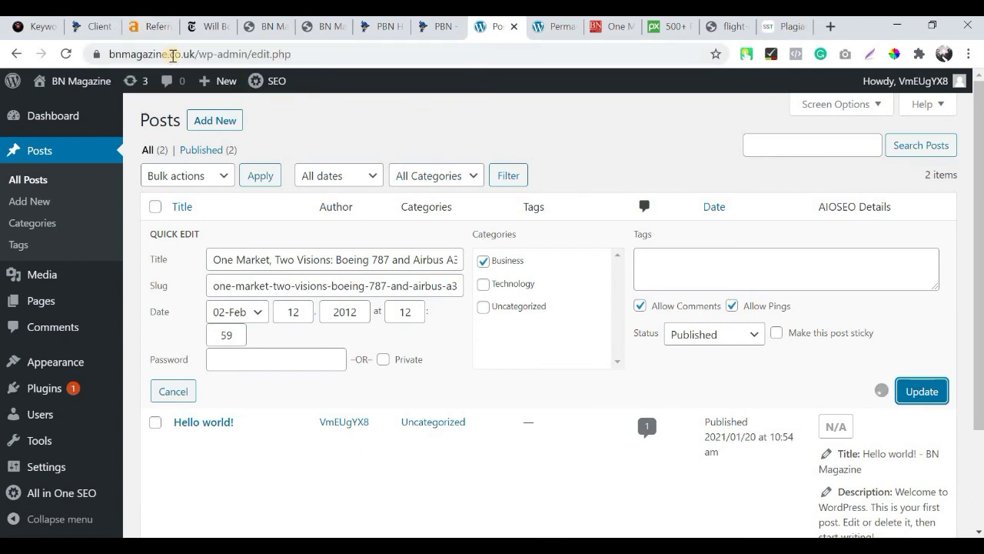
In Ahrefs, open the bnmagazine.co.uk link listed under the nytimes.com referring page and view where it leads
click(139, 26)
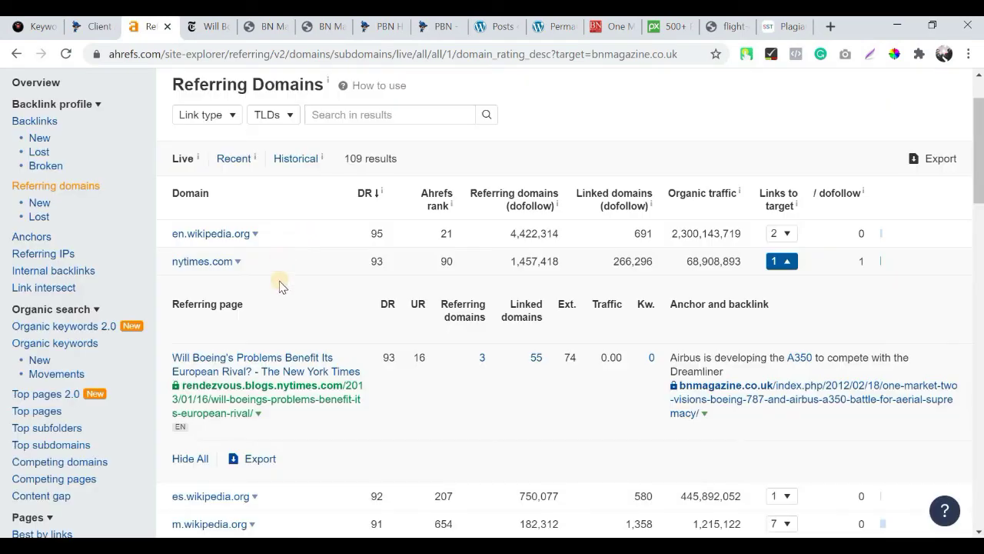
scroll(698, 331, down, 1)
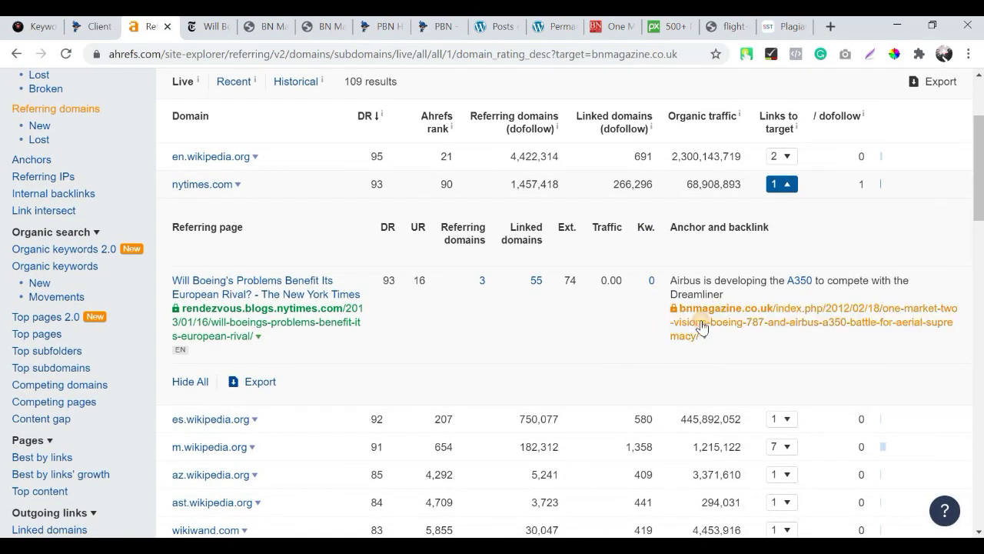
middle_click(701, 324)
click(197, 28)
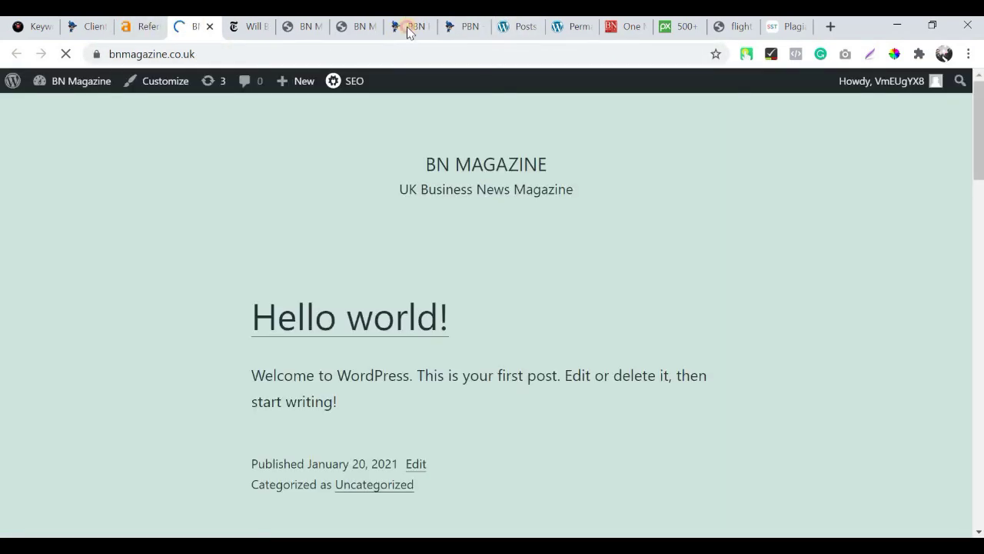
View the published Boeing and Airbus post from the WordPress posts list and check its address and content
click(407, 28)
click(285, 283)
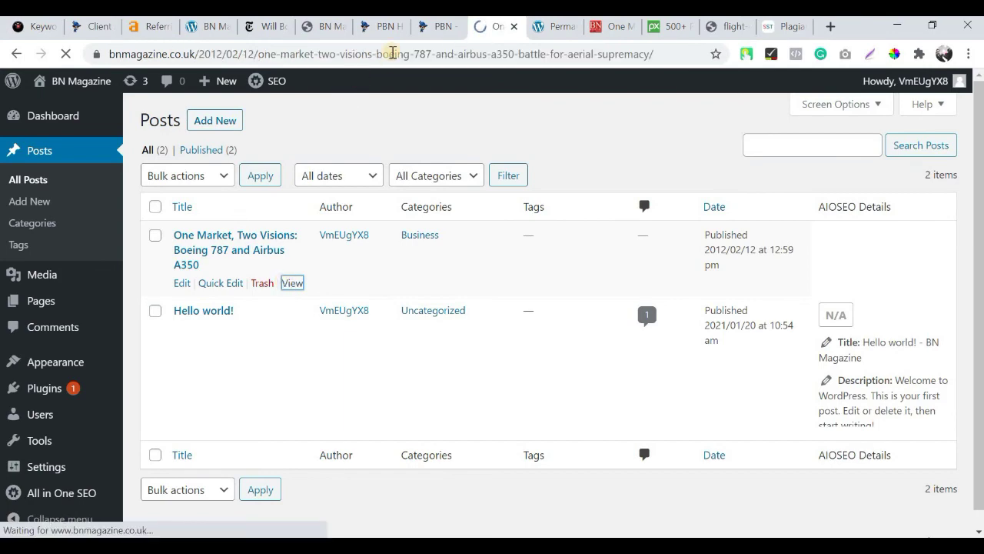
click(405, 56)
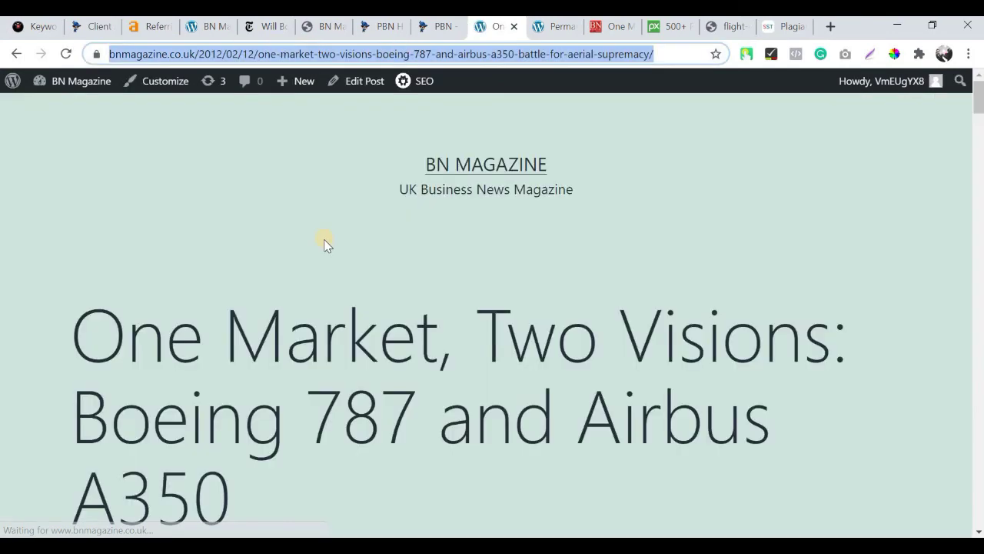
scroll(323, 246, down, 10)
scroll(282, 236, down, 10)
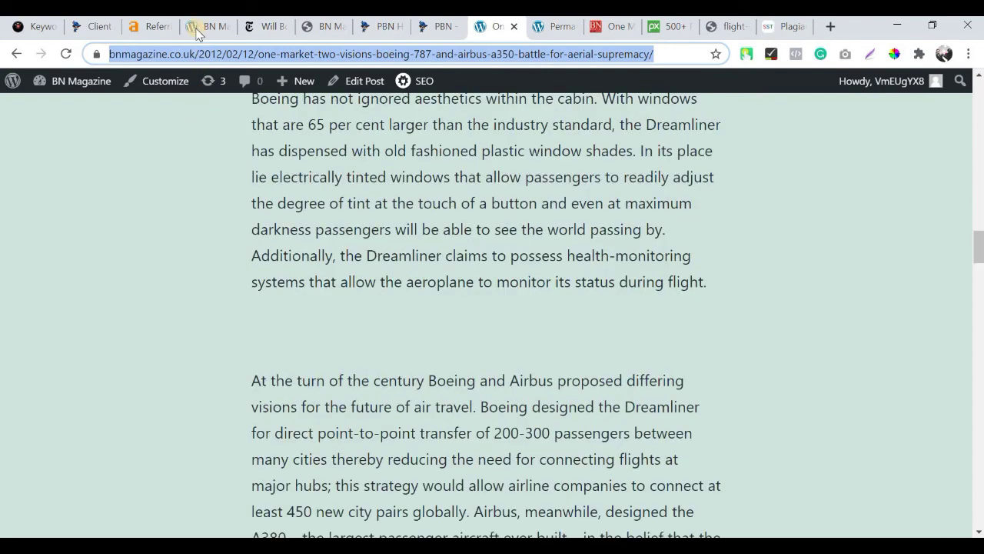
Compare the backlink URL in Ahrefs with the page it opened, and follow the A350 link in the New York Times article
click(201, 26)
click(158, 26)
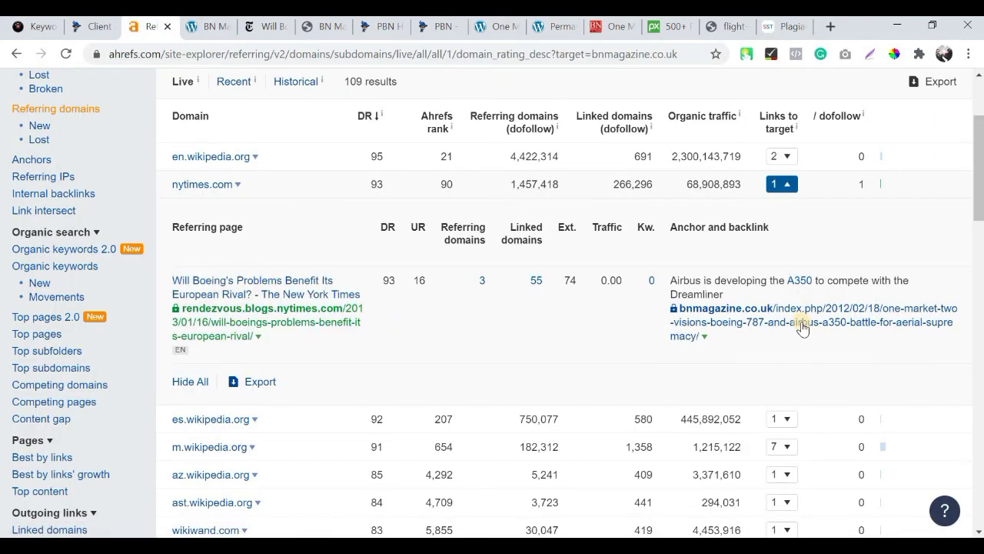
click(206, 29)
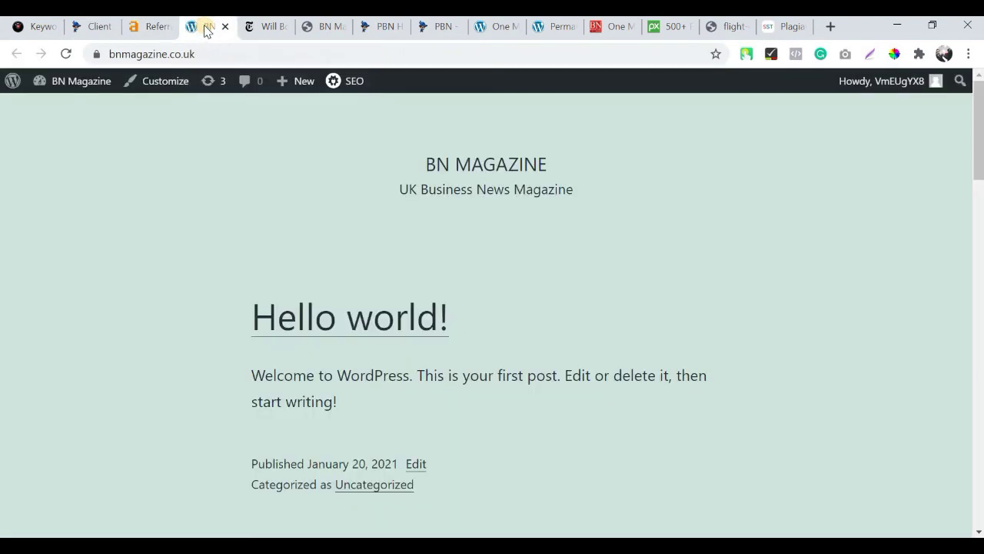
click(260, 30)
click(349, 226)
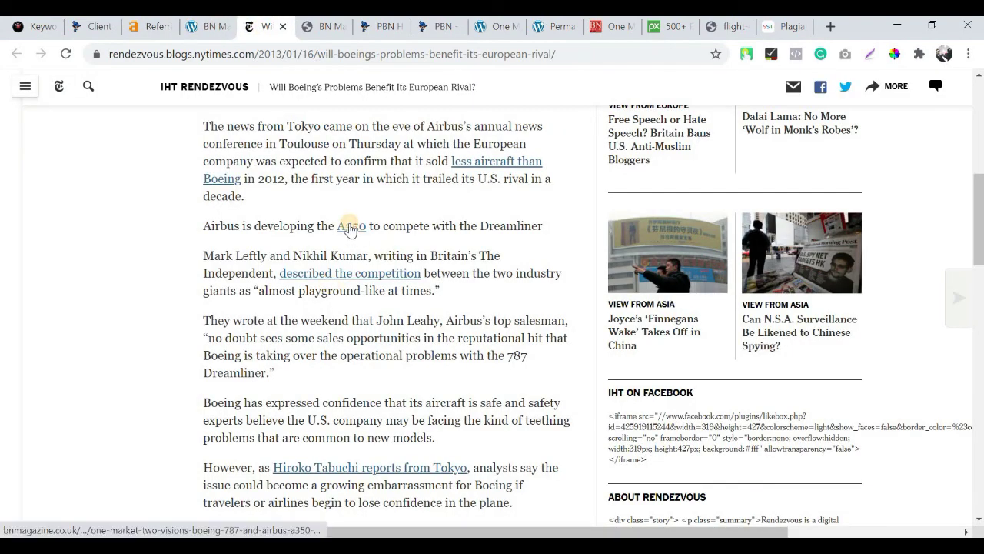
click(206, 30)
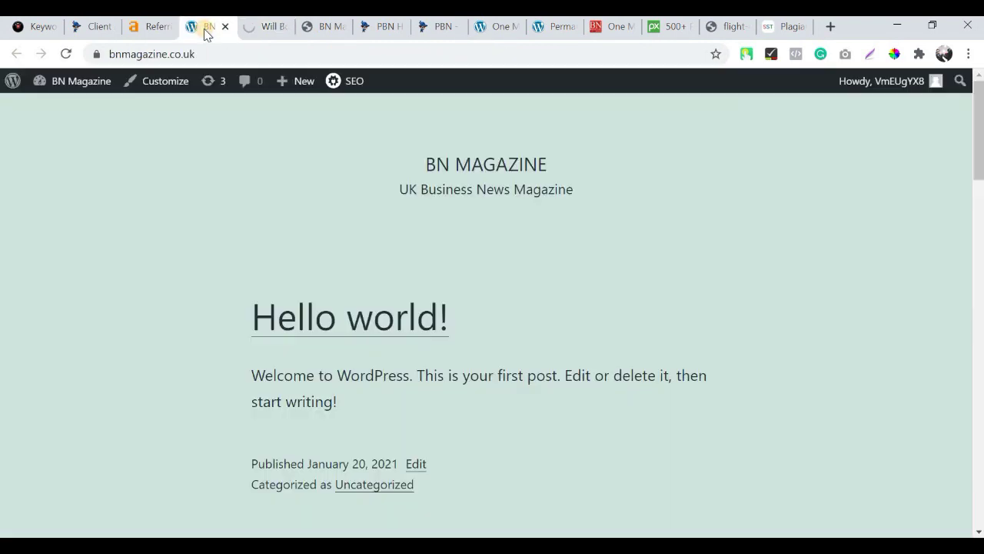
Look through the Ahrefs referring domains list for bnmagazine.co.uk and return to the nytimes.com backlink
click(149, 34)
scroll(286, 203, up, 1)
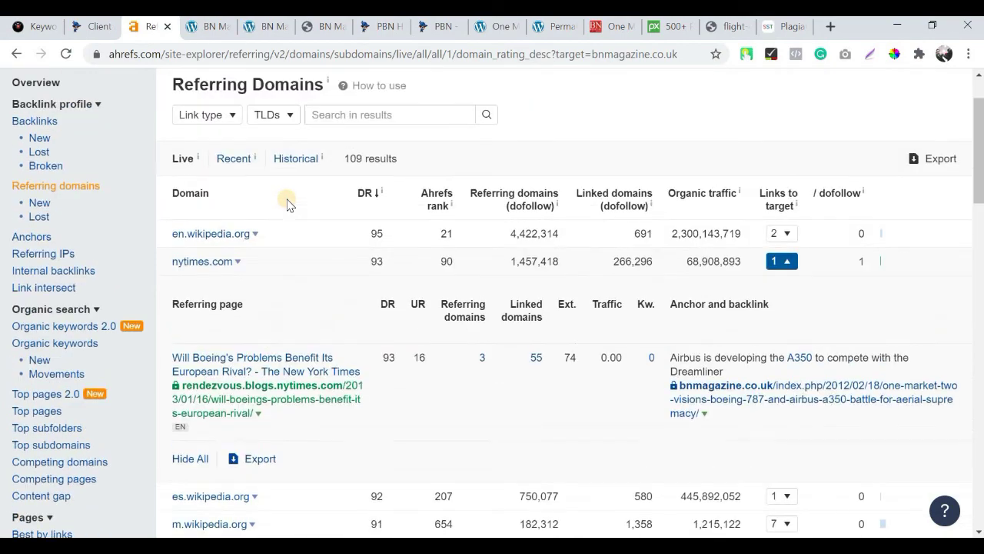
scroll(287, 204, down, 7)
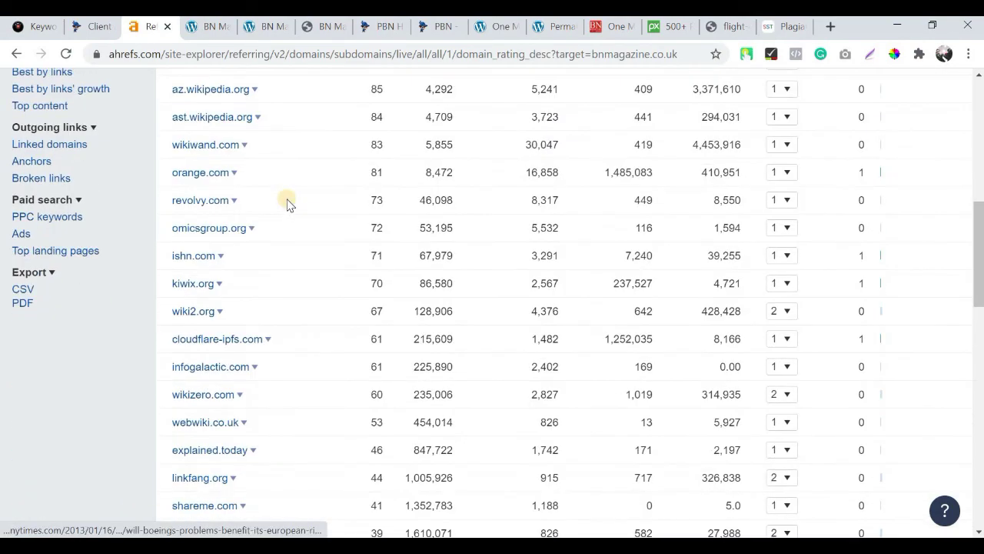
scroll(287, 204, down, 3)
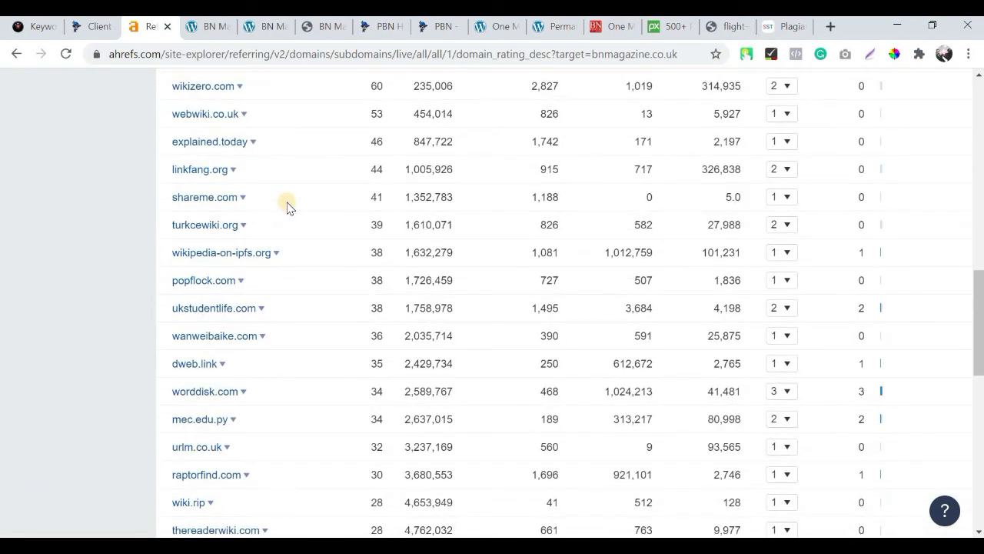
scroll(287, 206, up, 6)
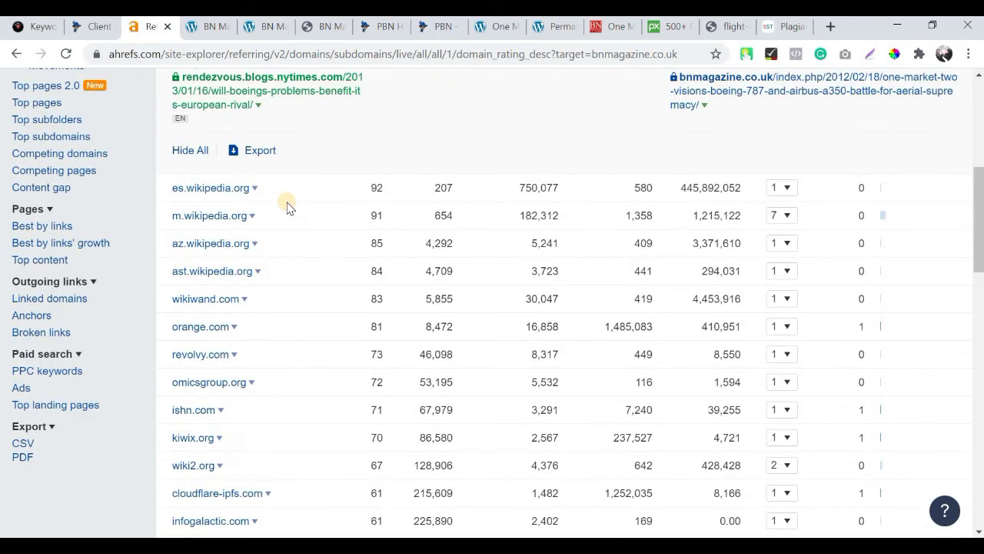
scroll(287, 206, up, 2)
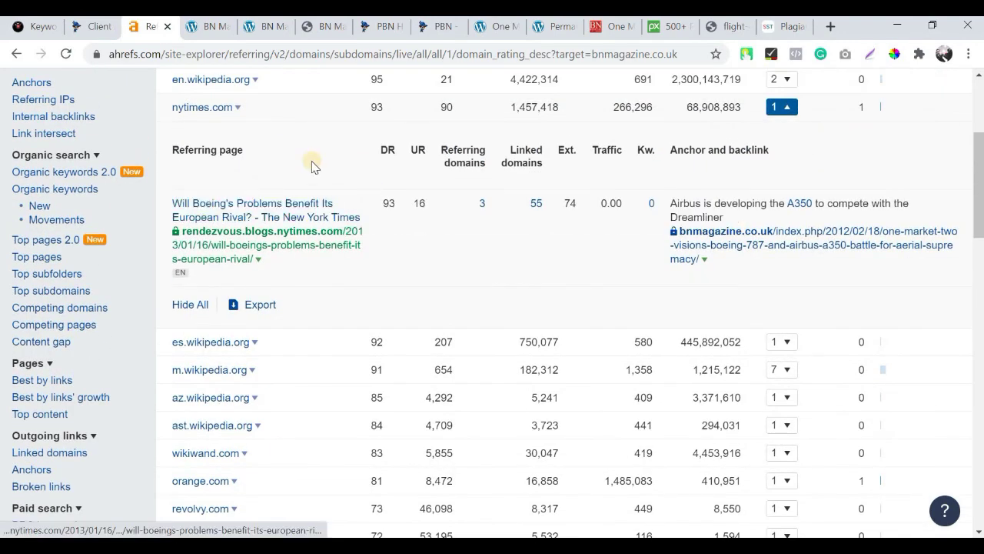
scroll(316, 166, up, 2)
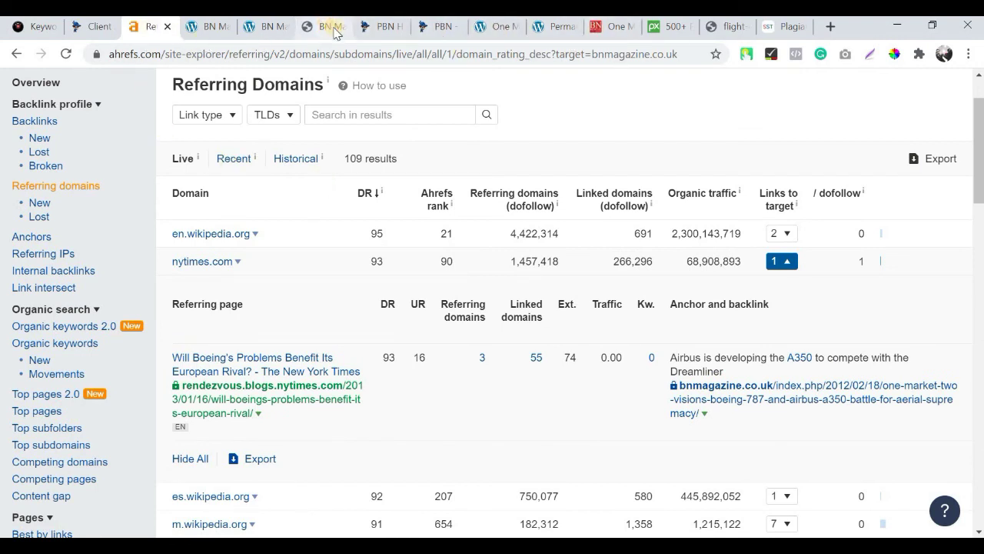
Check the page and address in the open tab for the old 2012/02/18 article URL
click(326, 28)
scroll(454, 183, down, 1)
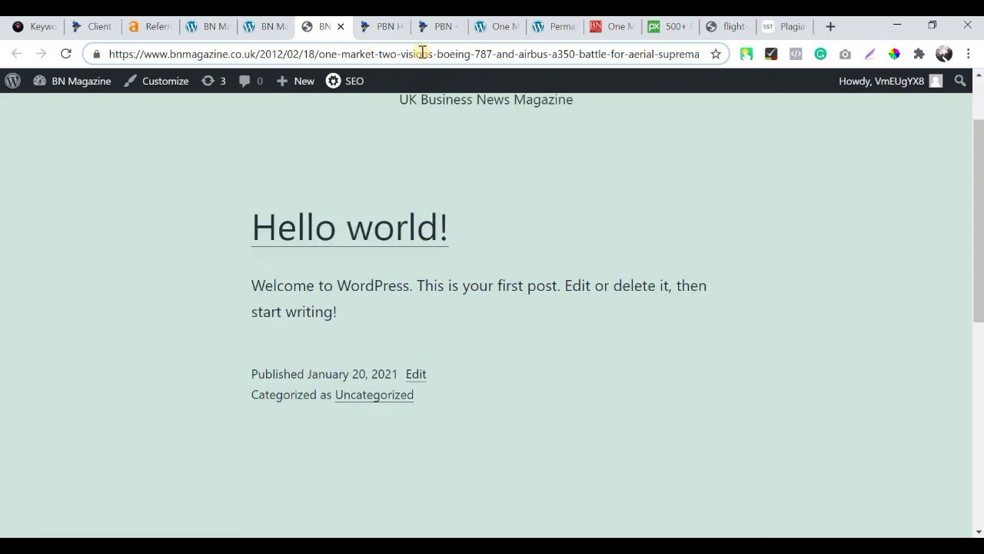
scroll(454, 183, up, 1)
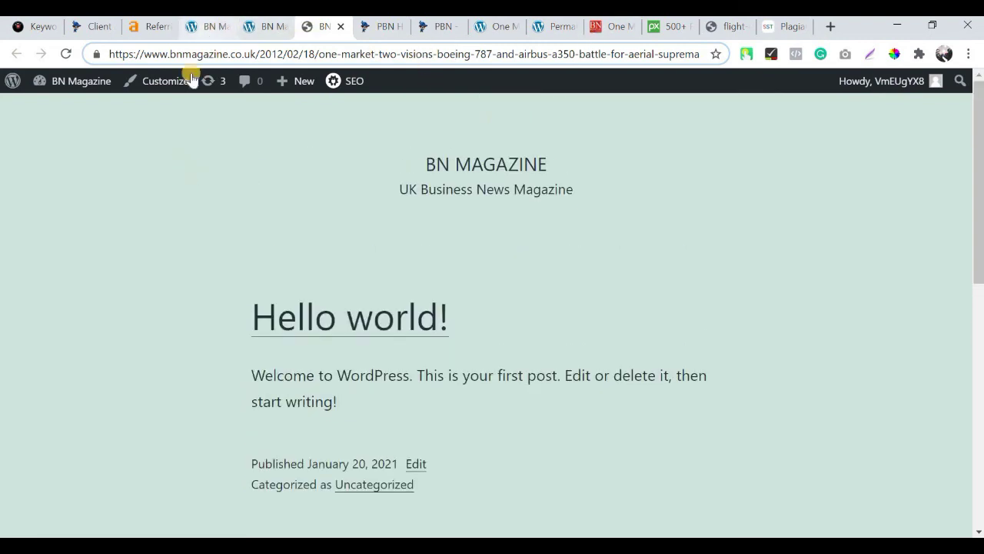
Open the WordPress dashboard's installed plugins and find the All 404 Redirect to Homepage plugin
click(207, 30)
click(98, 108)
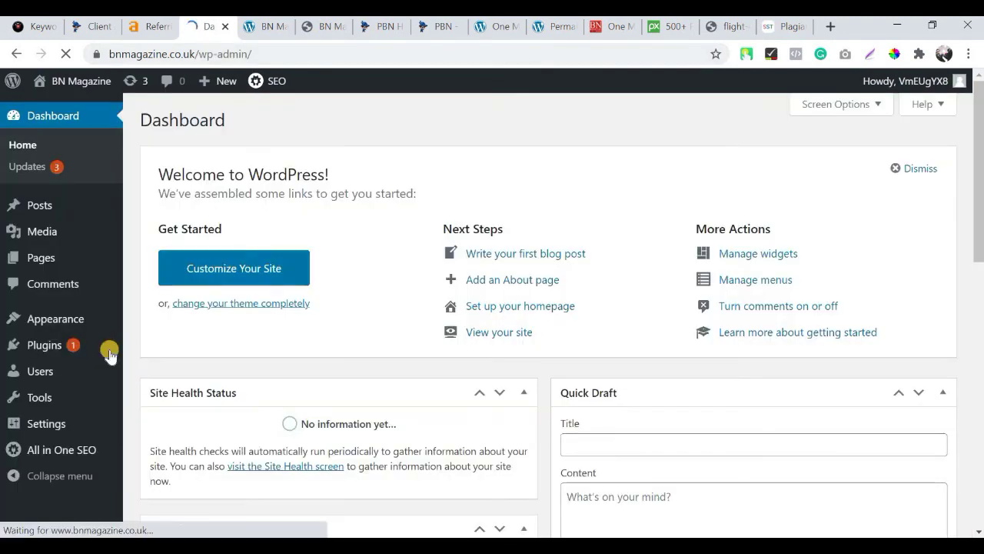
scroll(107, 307, down, 1)
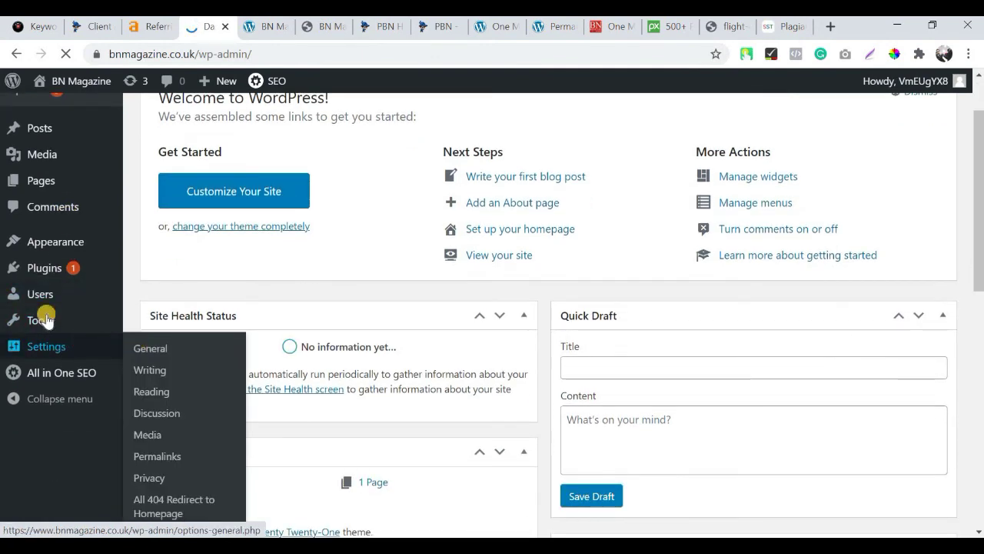
click(164, 269)
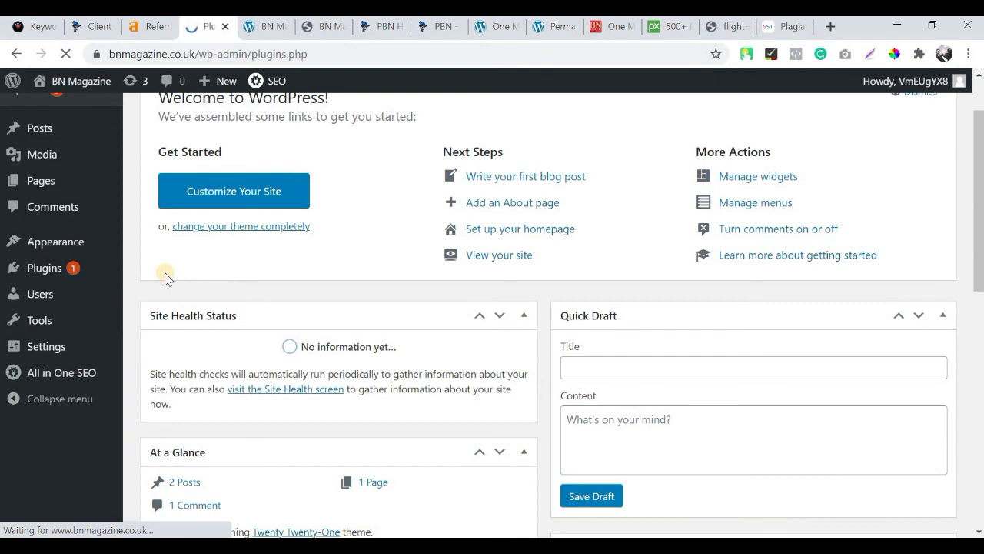
scroll(308, 259, down, 2)
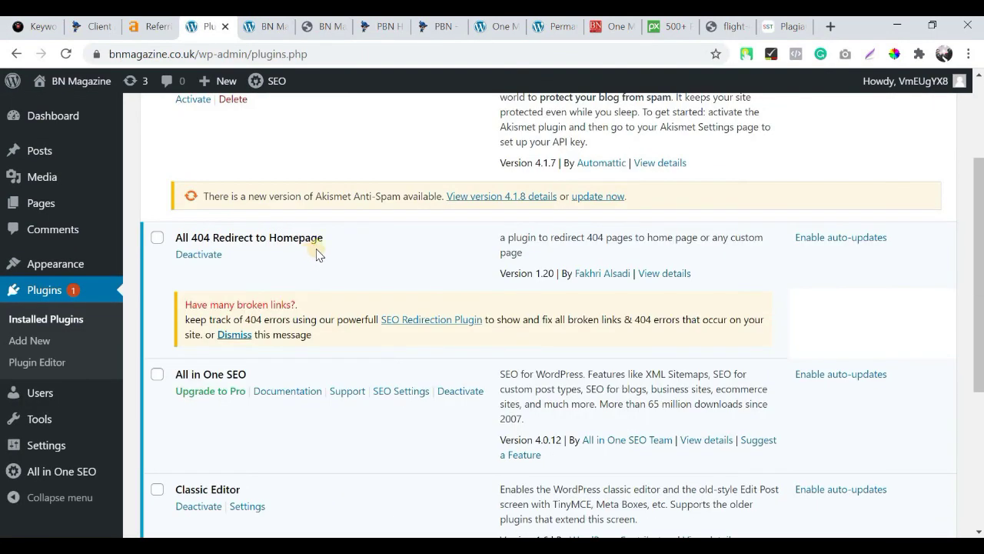
scroll(317, 249, up, 2)
mouse_move(79, 125)
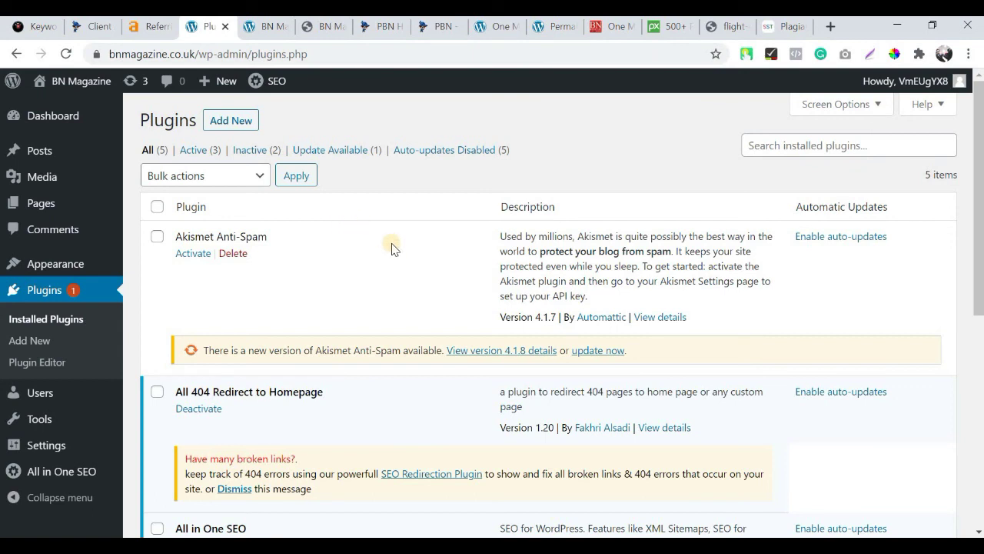
triple_click(293, 392)
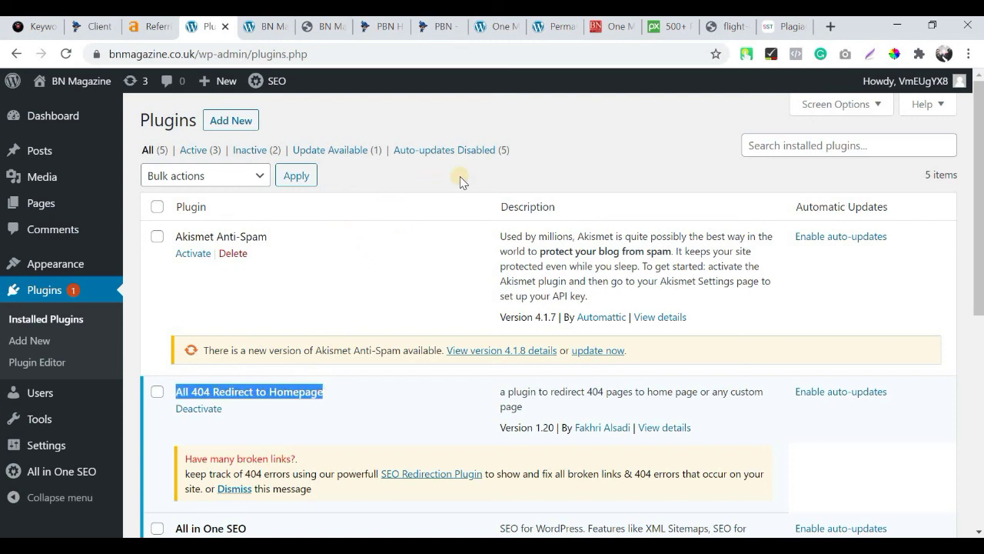
click(231, 197)
mouse_move(51, 189)
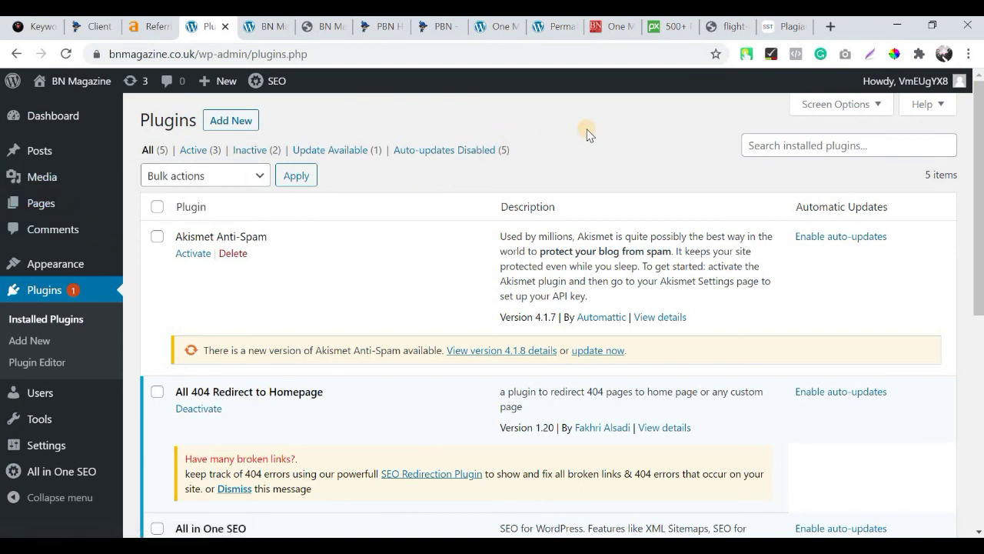
mouse_move(85, 90)
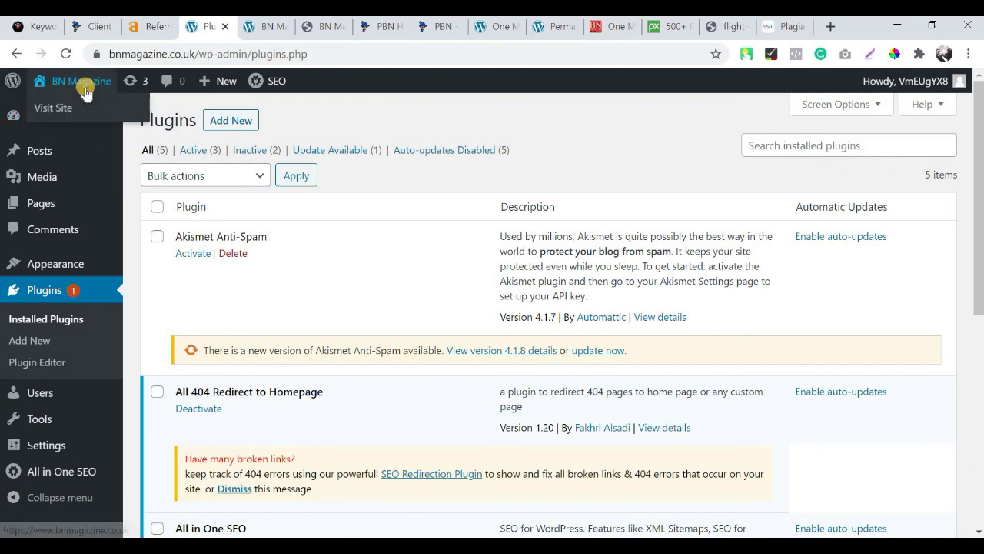